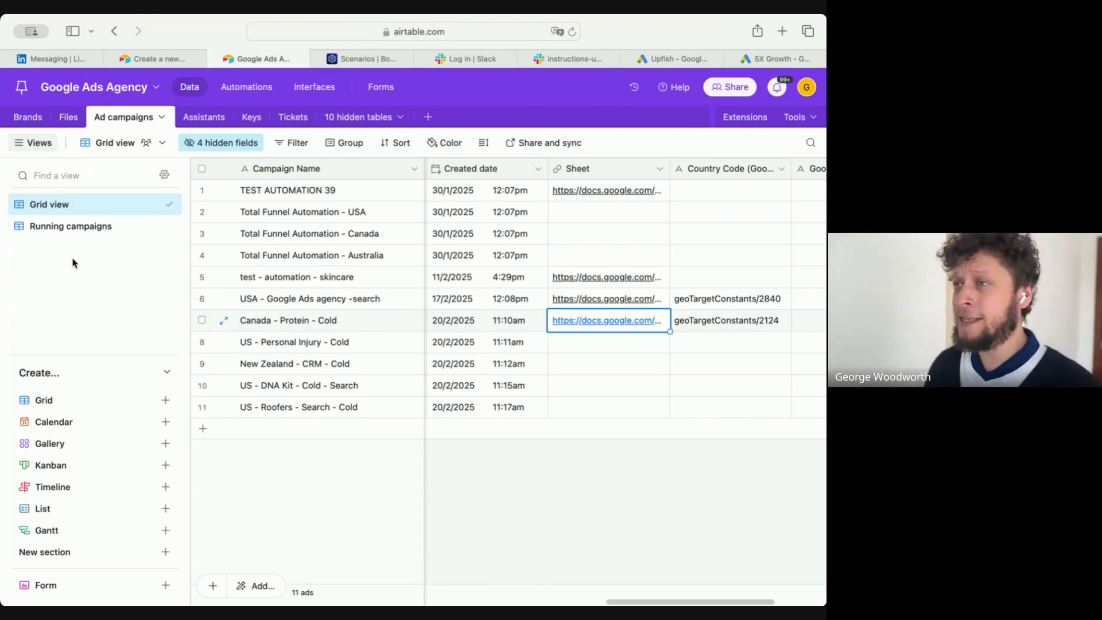
- Examine the Brands table from its Tickets column back to Assistant Instructions and Website, and look at the Files table
left_click(30, 118)
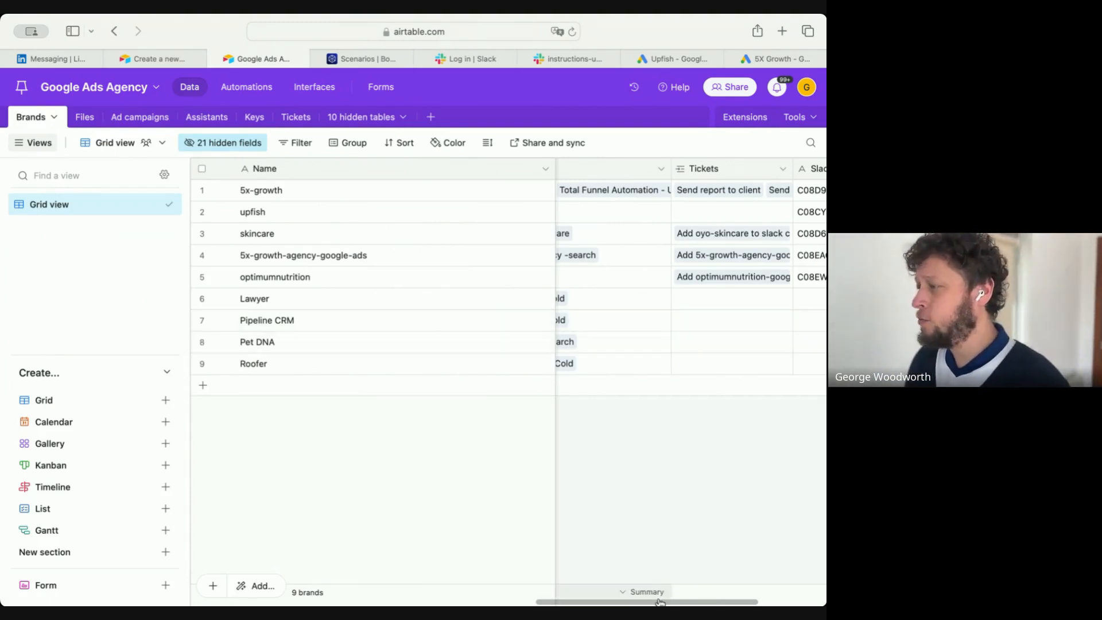
left_click_drag(659, 604, 339, 603)
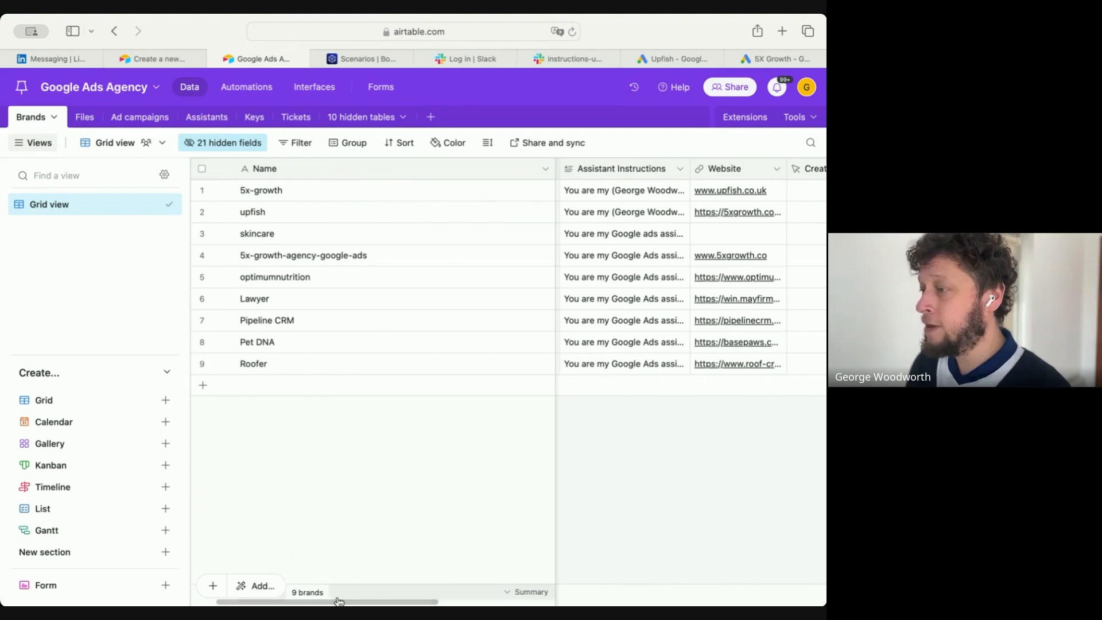
mouse_move(339, 603)
left_mouse_down()
mouse_move(468, 591)
mouse_move(347, 593)
left_mouse_up()
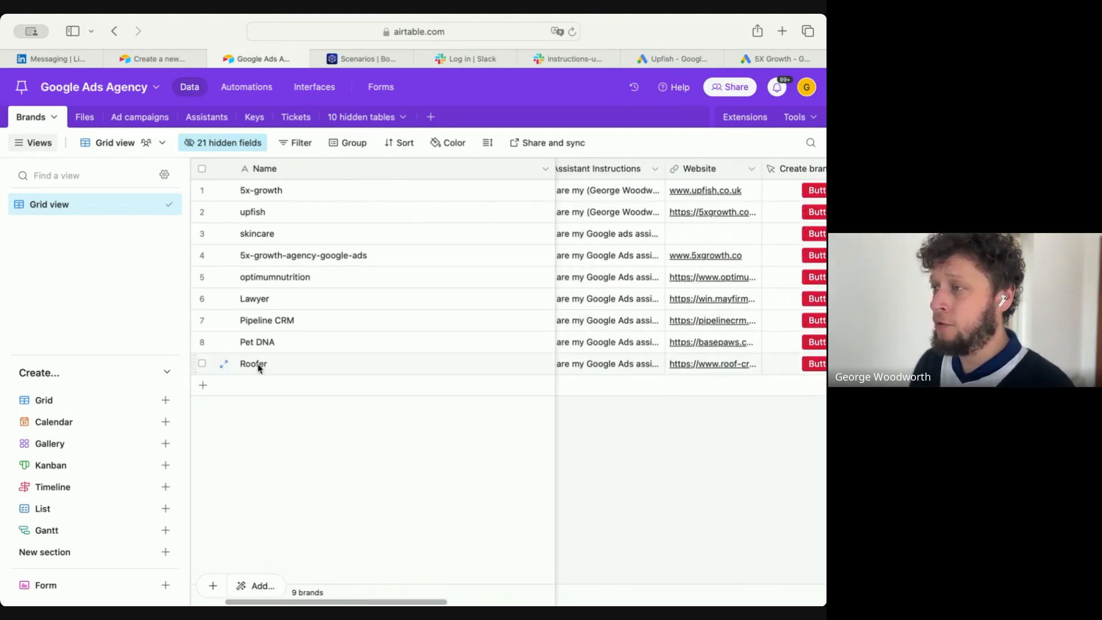
left_click(88, 117)
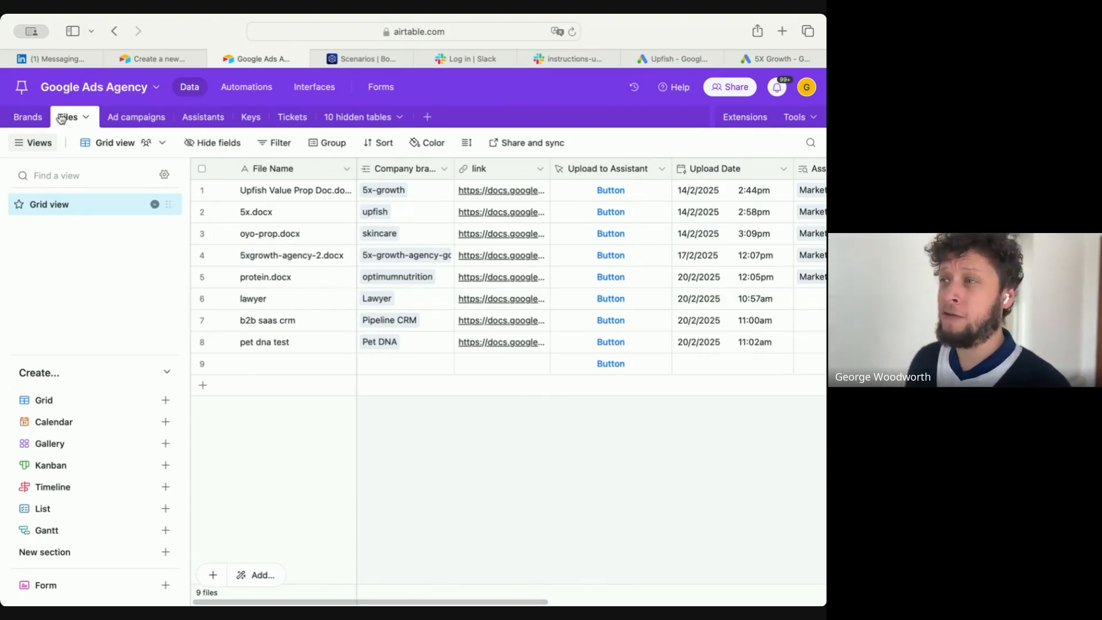
- Expand the Lawyer record in the Brands table and review its Assistant Instructions text
left_click(27, 117)
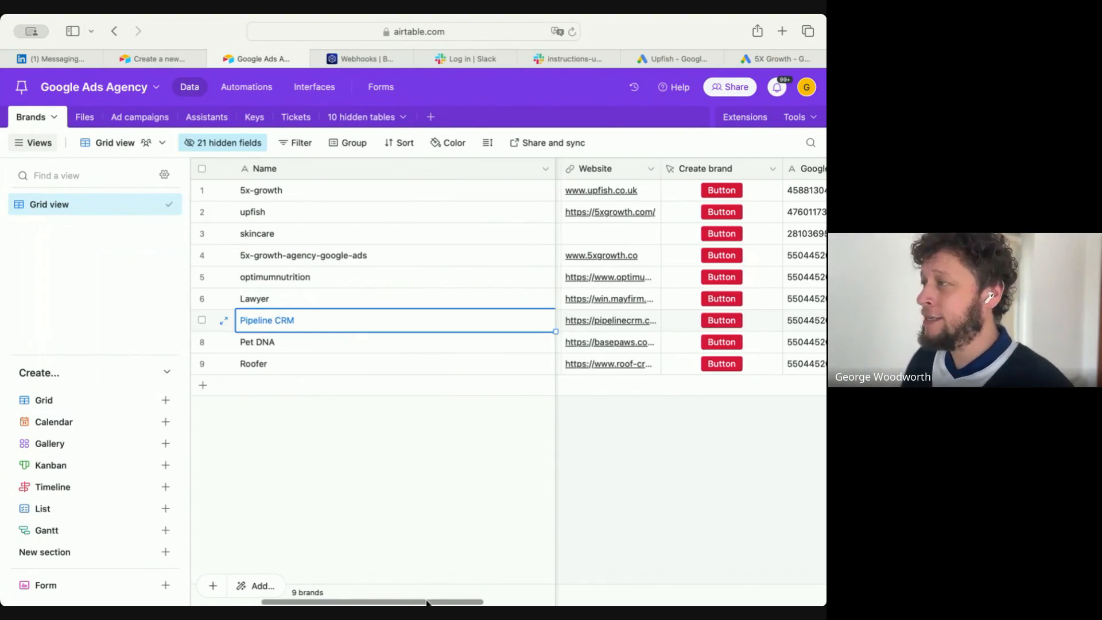
scroll(425, 603, "left", 5)
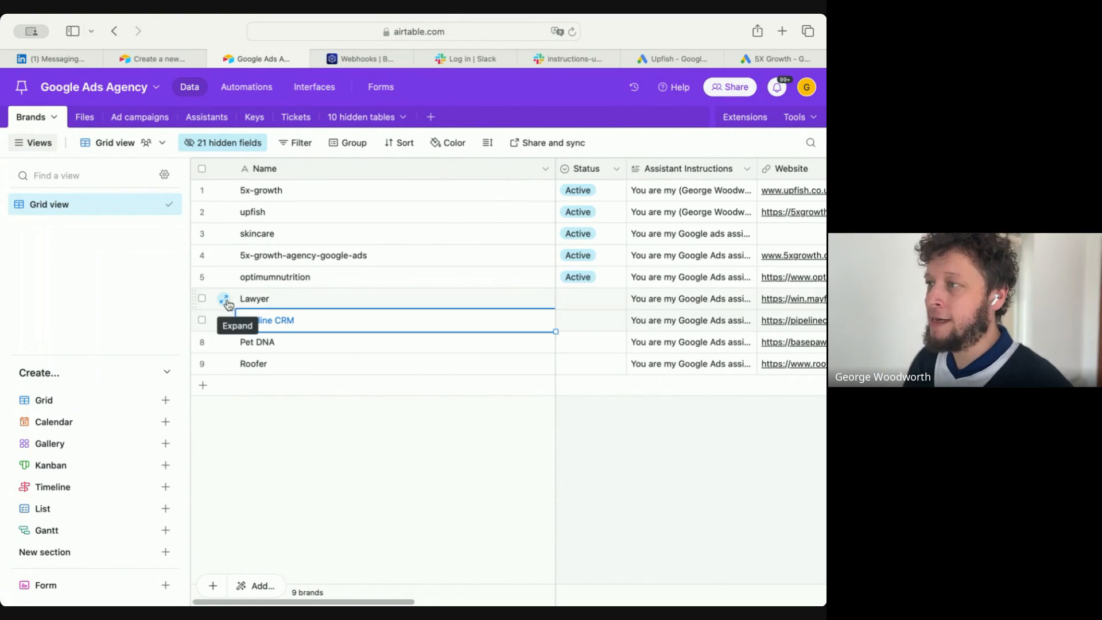
left_click(225, 300)
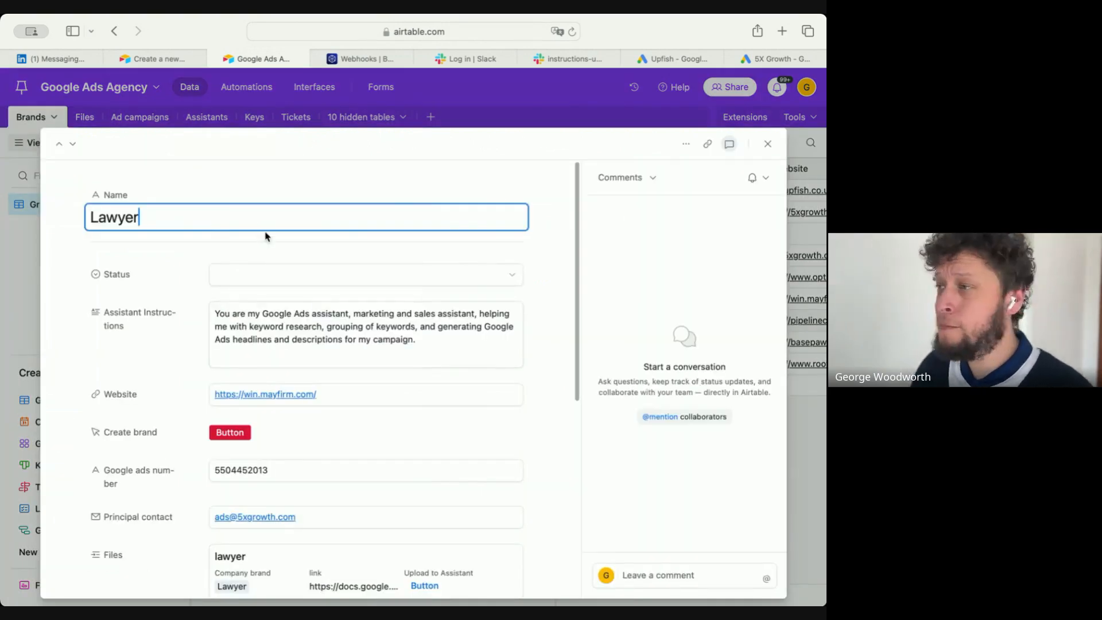
left_click(281, 313)
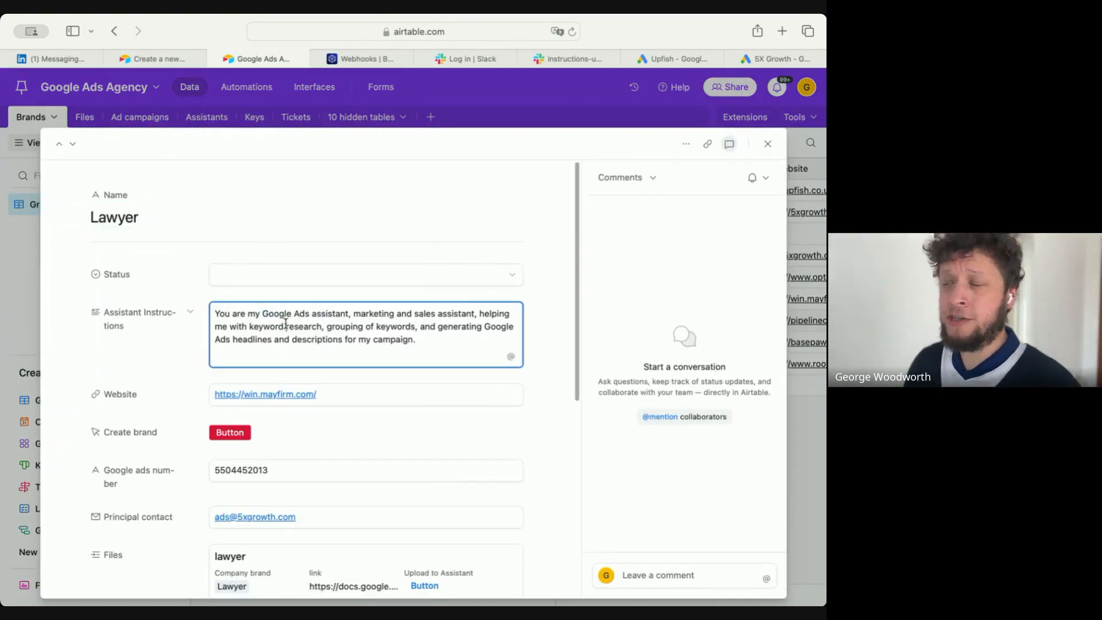
key("super+a")
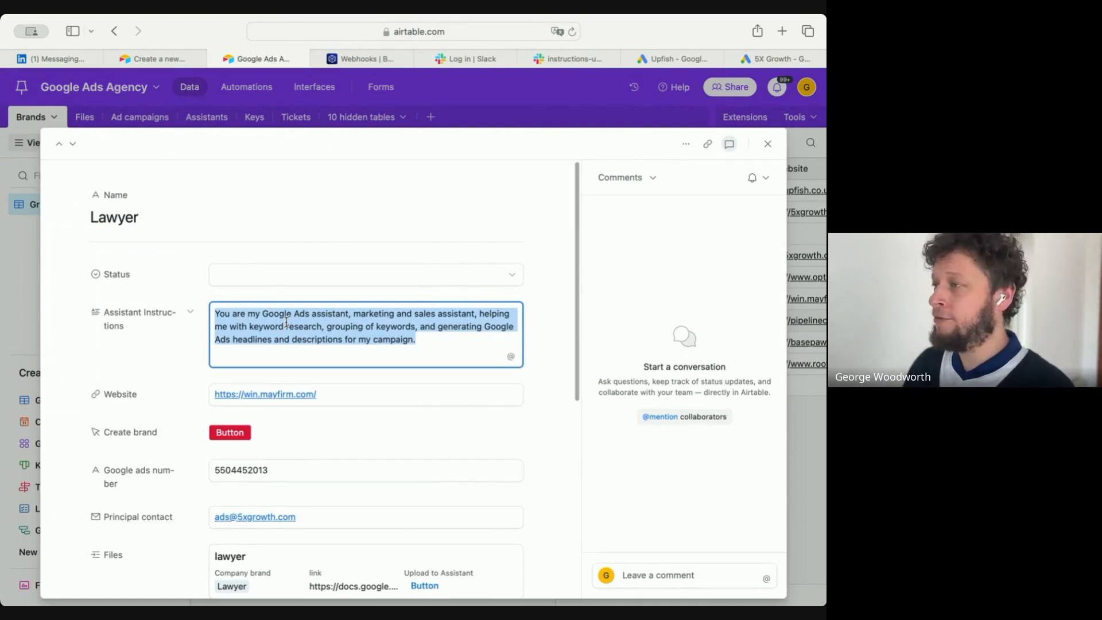
left_click(396, 325)
- Review the Lawyer record's website, Google Ads number and principal contact fields
scroll(395, 326, "down", 2)
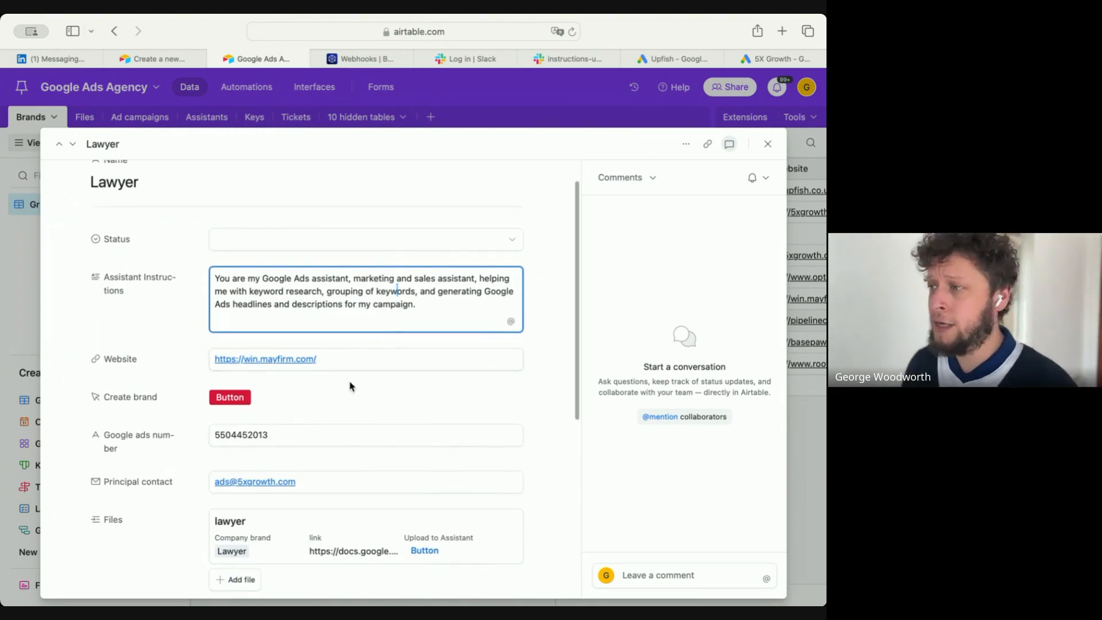
scroll(349, 385, "down", 2)
left_click(299, 390)
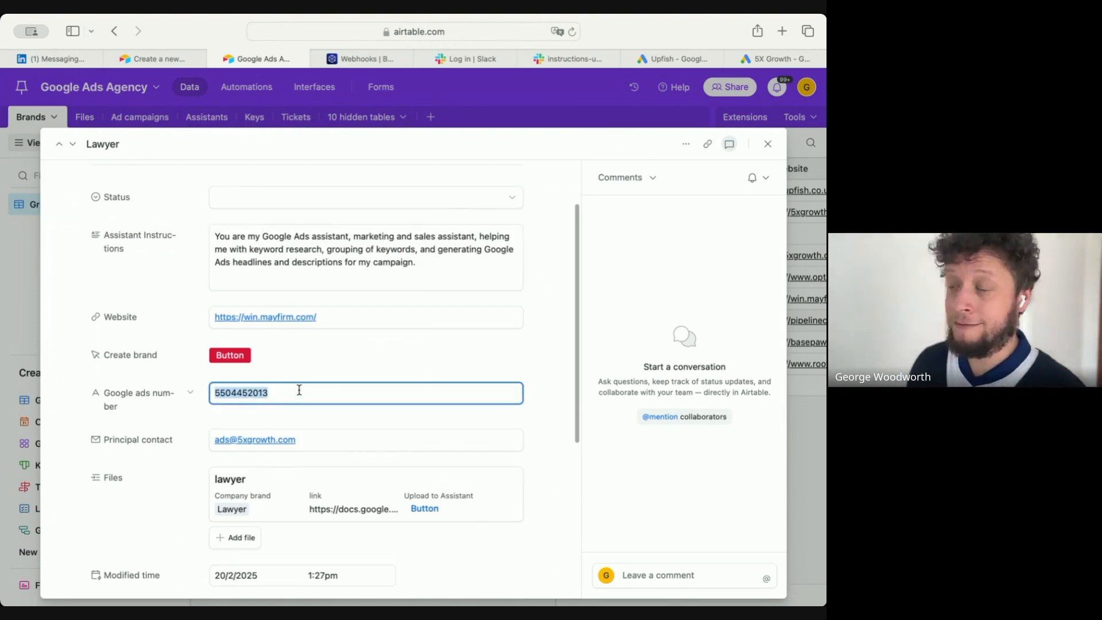
scroll(308, 399, "down", 2)
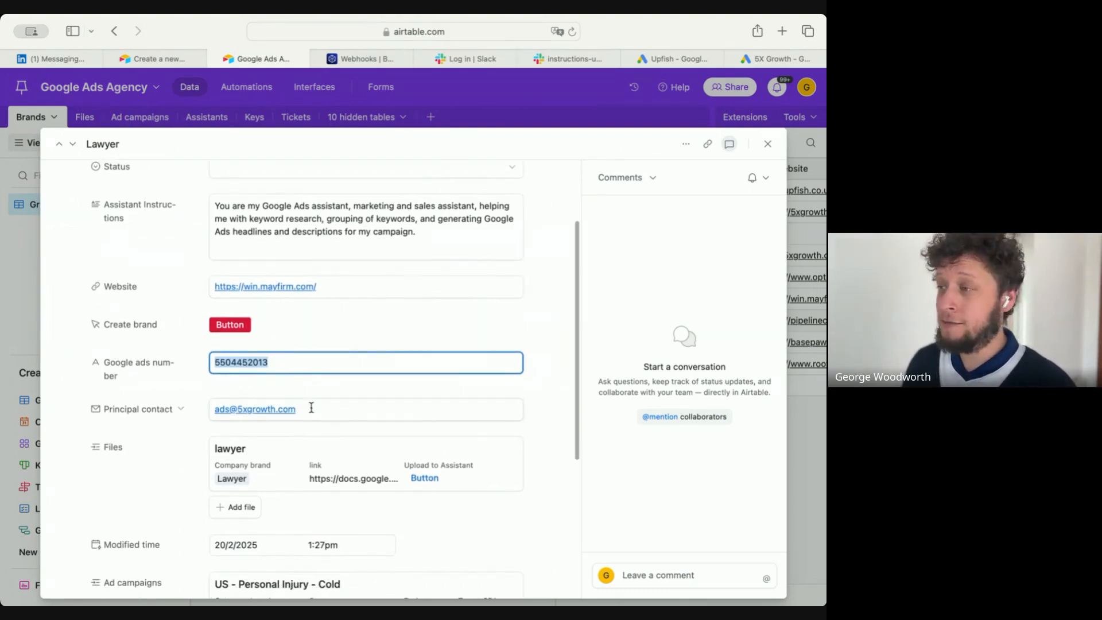
left_click(311, 407)
left_click_drag(316, 409, 172, 411)
left_click(192, 387)
- Examine the Lawyer record's linked files, ad campaigns, tickets and Slack ID fields
scroll(295, 410, "down", 2)
scroll(310, 406, "up", 2)
scroll(303, 431, "down", 5)
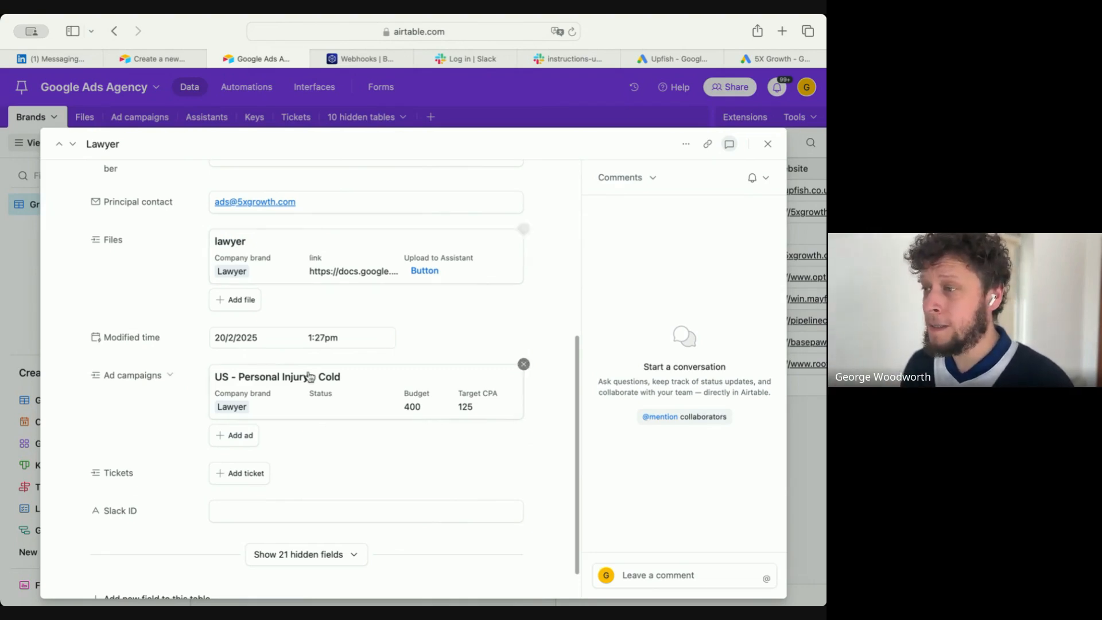
scroll(264, 393, "down", 1)
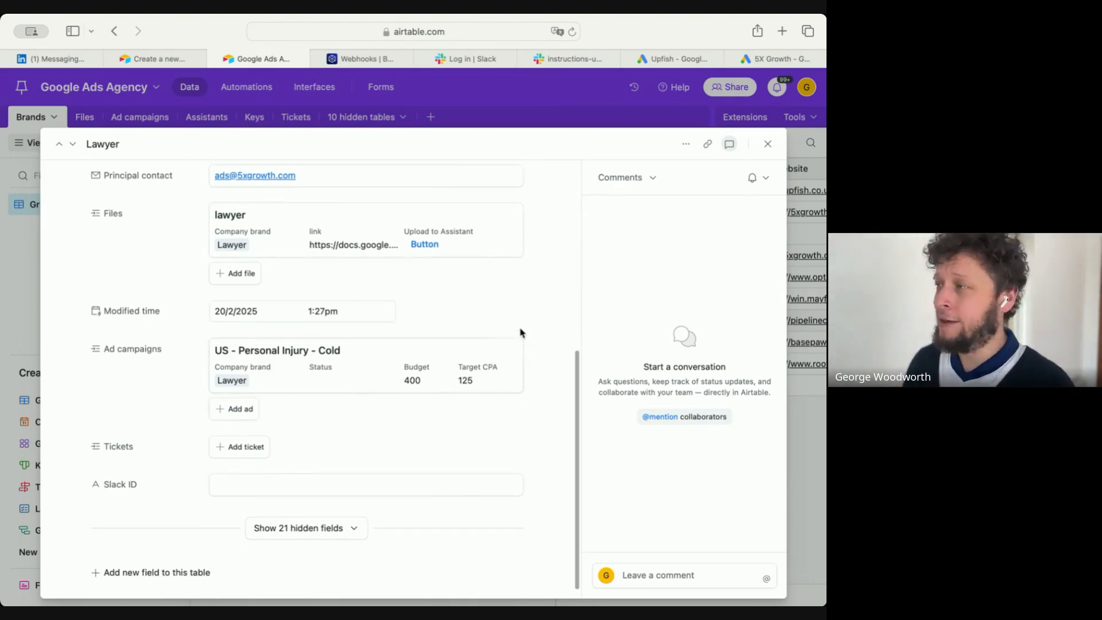
scroll(309, 401, "down", 1)
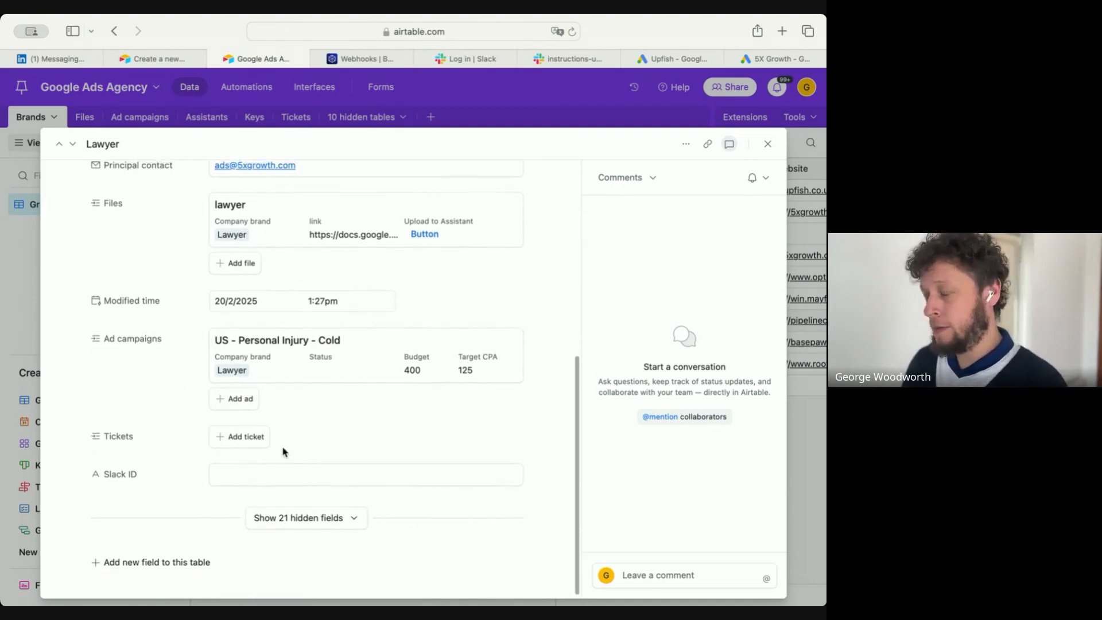
- Trigger the Create brand automation for the Lawyer record, return to the base and close the record
scroll(284, 451, "up", 10)
scroll(282, 450, "down", 1)
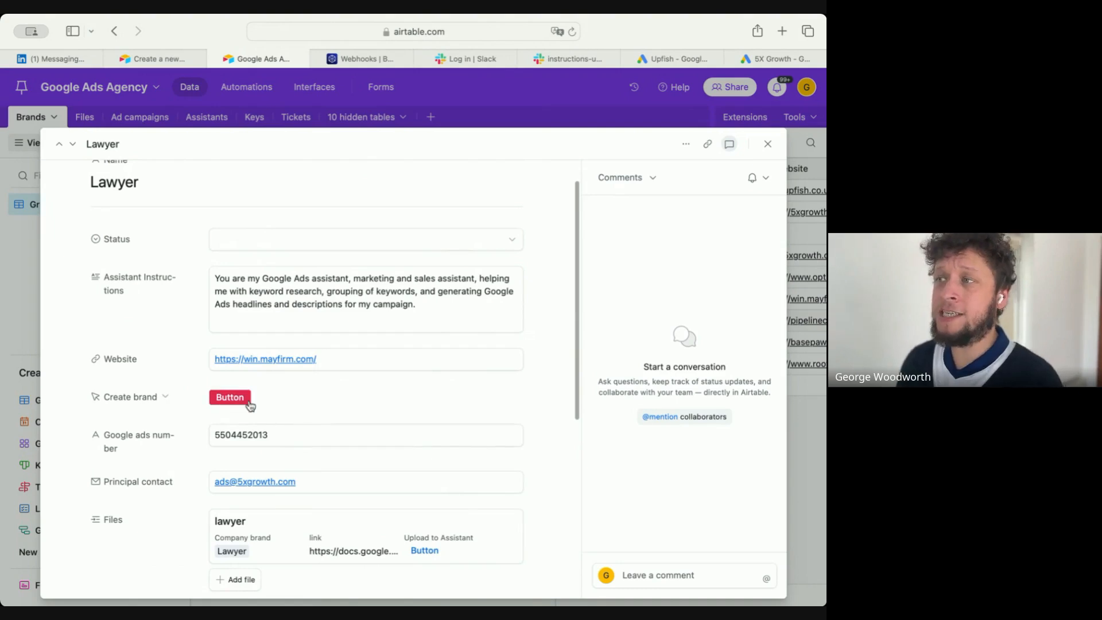
left_click(217, 403)
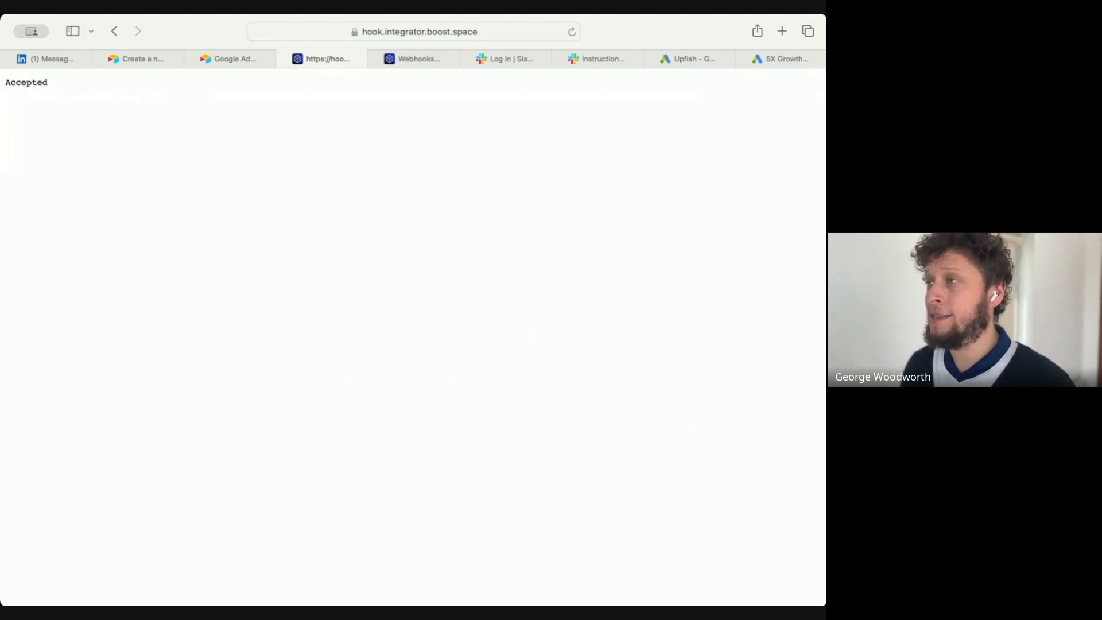
left_click(226, 61)
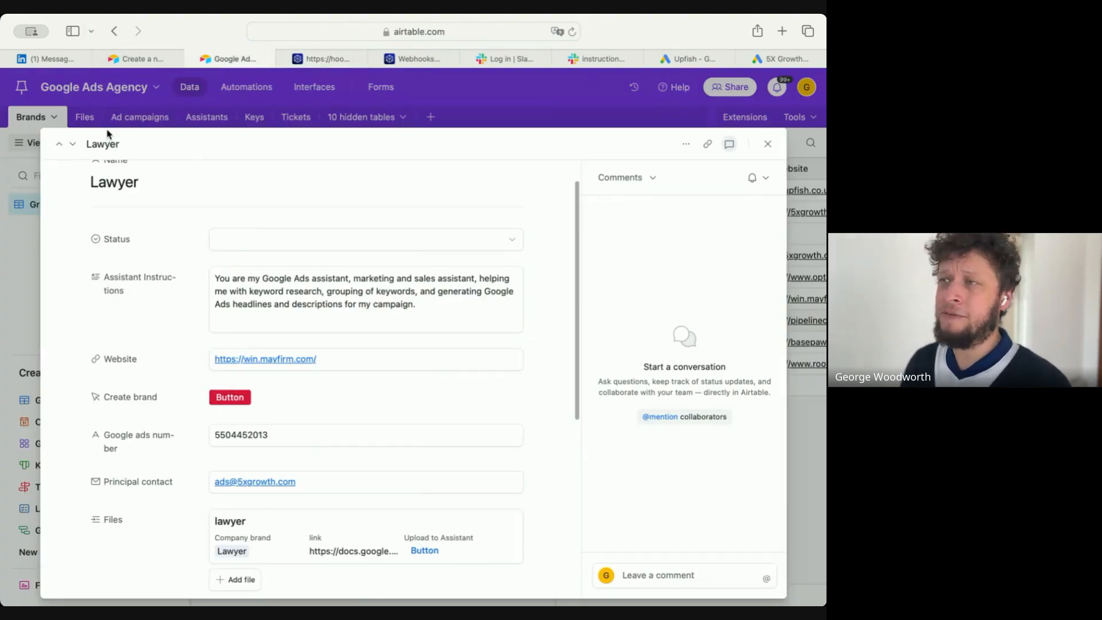
left_click(765, 147)
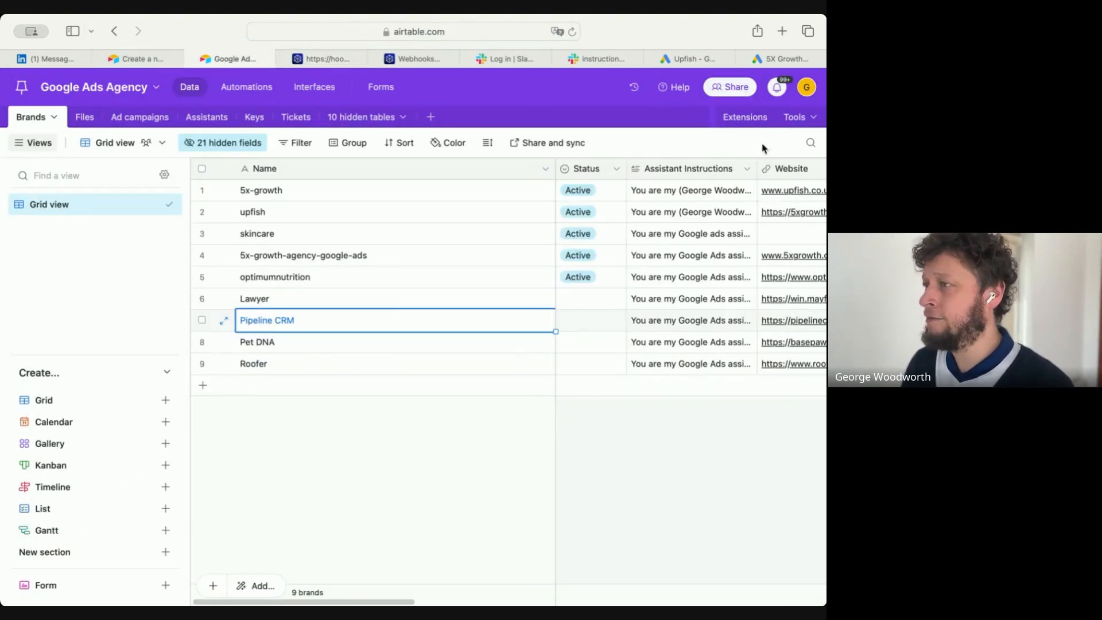
- Check the Assistants table for the Lawyer assistant and the Brands table for Lawyer's ticket and Slack ID
left_click_drag(355, 602, 735, 600)
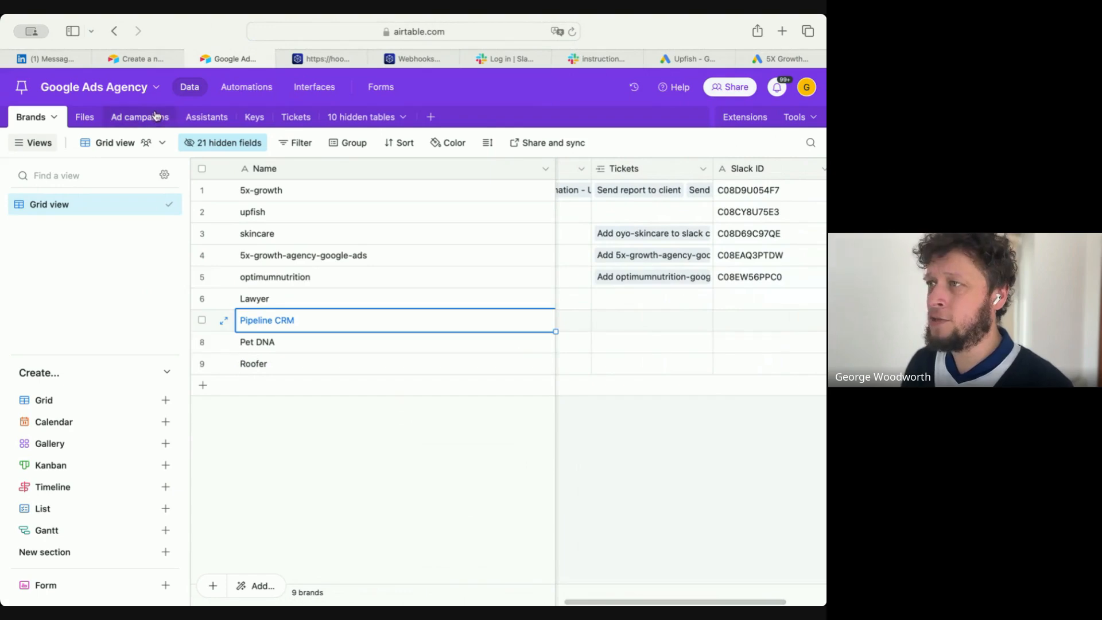
left_click(208, 116)
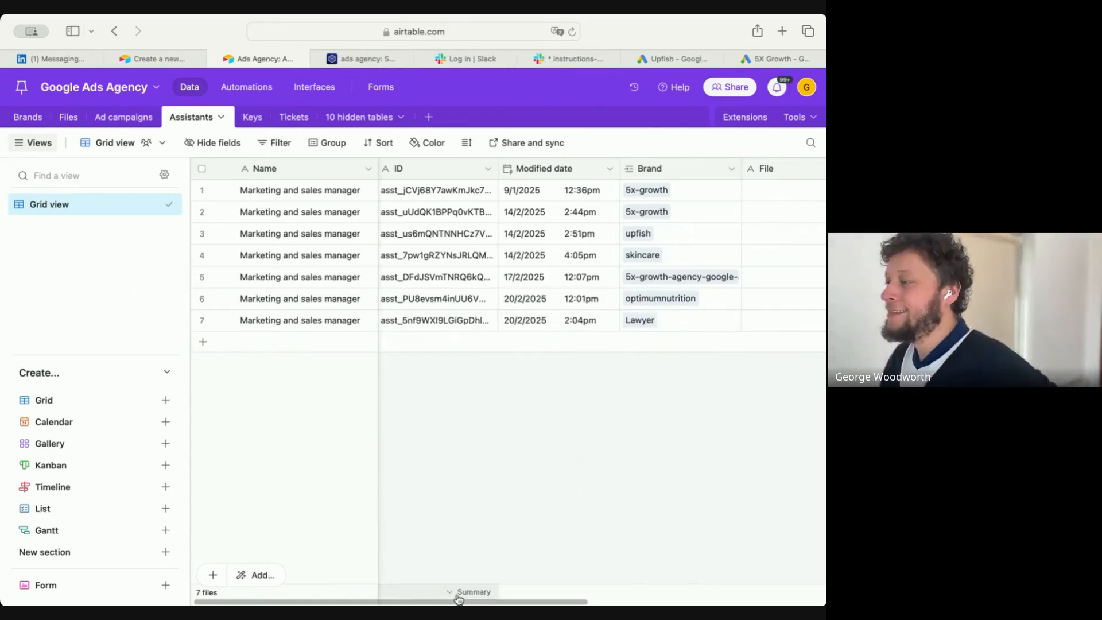
left_click_drag(431, 603, 310, 591)
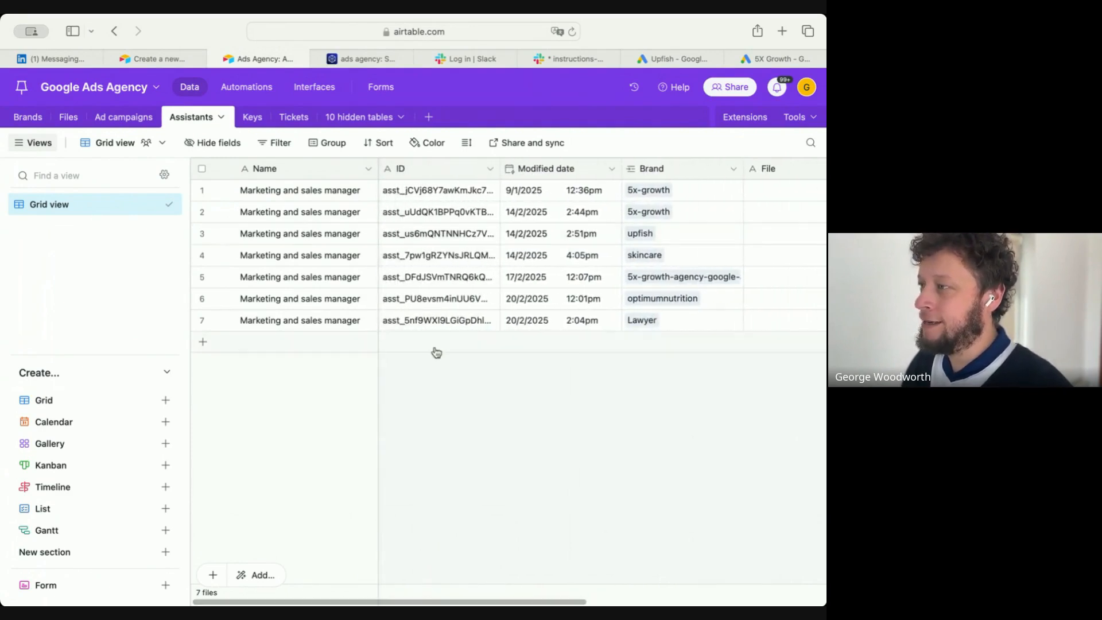
left_click(25, 118)
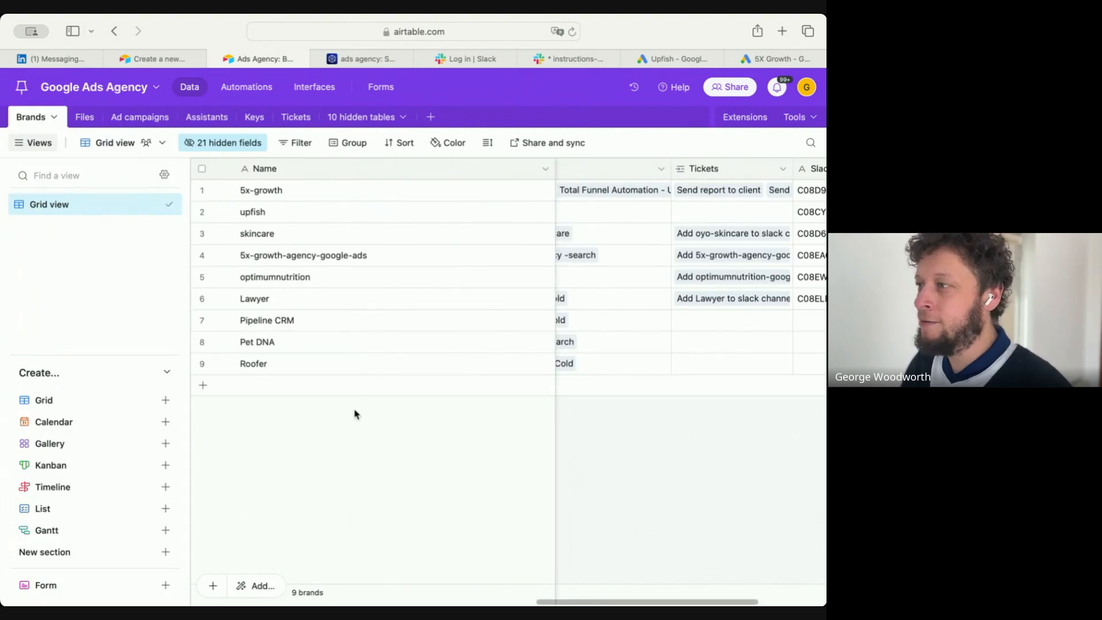
left_click_drag(586, 602, 622, 601)
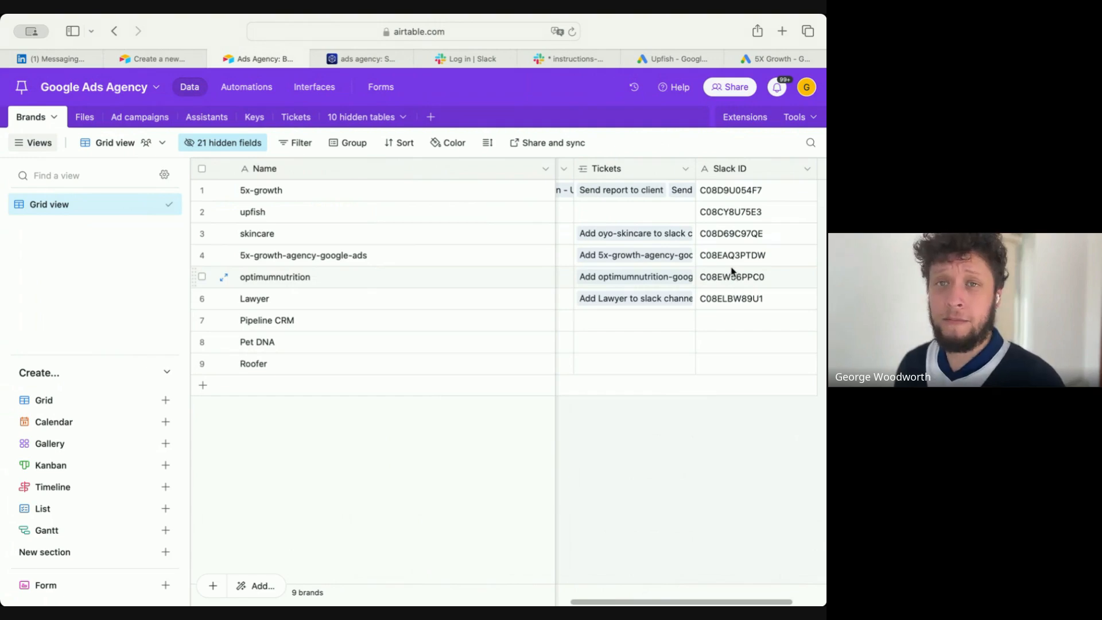
- Switch to Slack and read the 5X Growth message about the Lawyer assistant setup and channel invitation in instructions-upfish
left_click(589, 63)
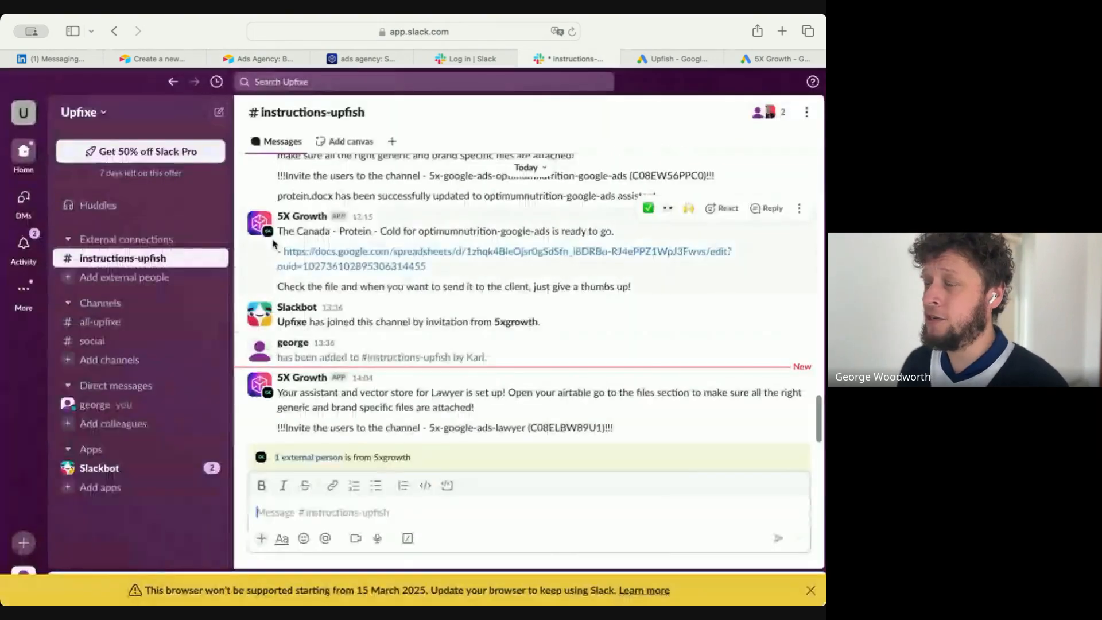
triple_click(310, 396)
left_click(521, 408)
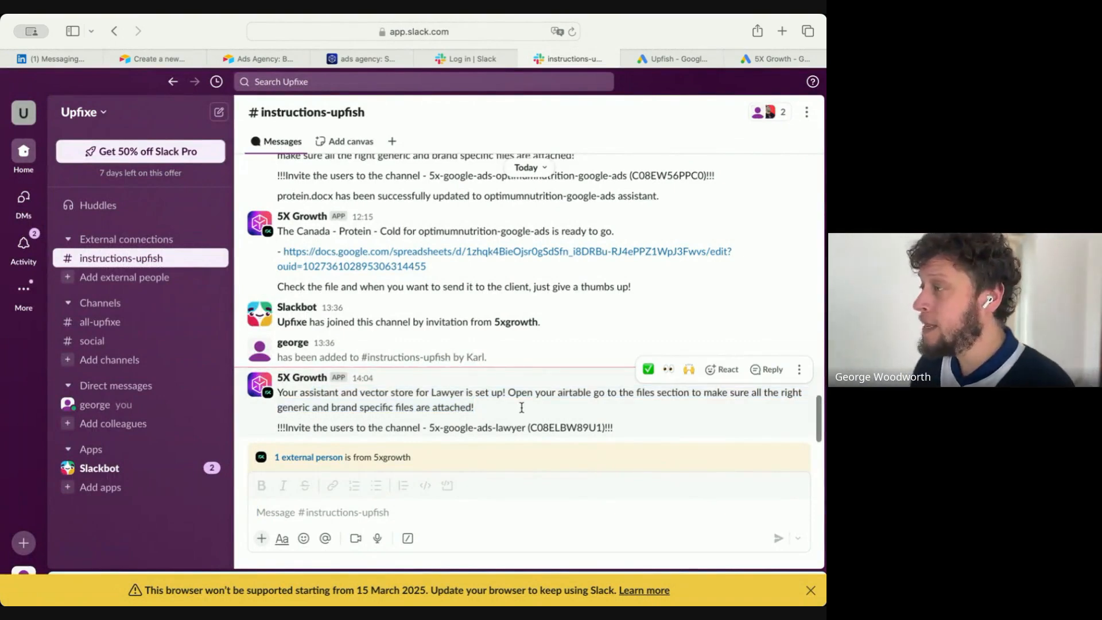
left_click_drag(546, 393, 574, 404)
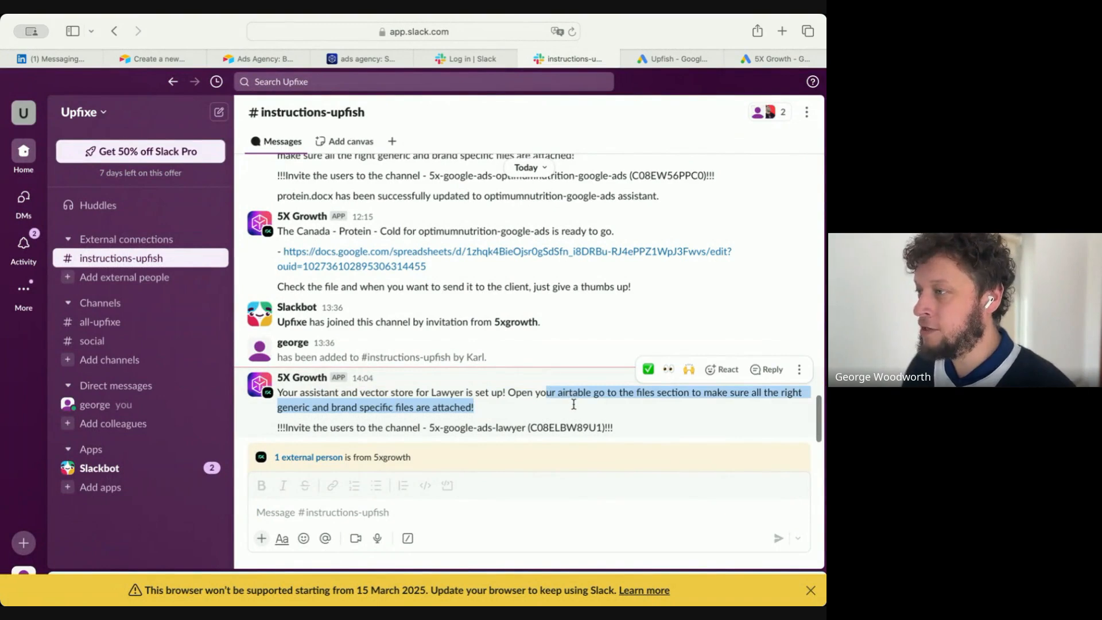
left_click(573, 405)
left_click_drag(333, 426, 583, 427)
left_click(430, 428)
left_click(510, 425)
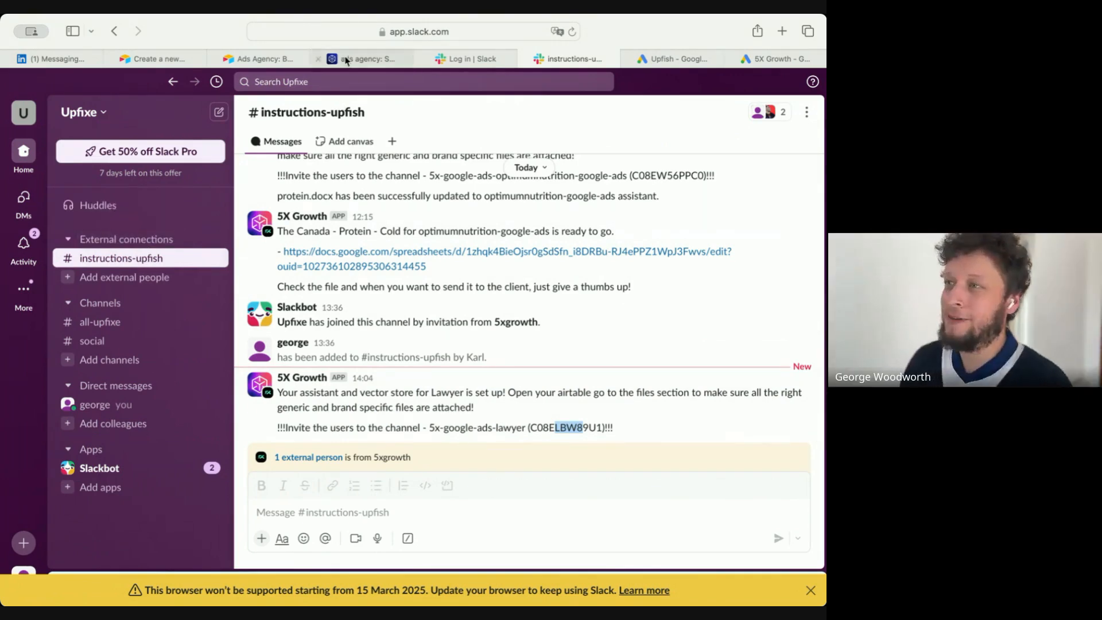
- Switch back to Airtable, view the Google Ads Agency base's Ad campaigns table and open the Create a new campaign form
left_click(261, 58)
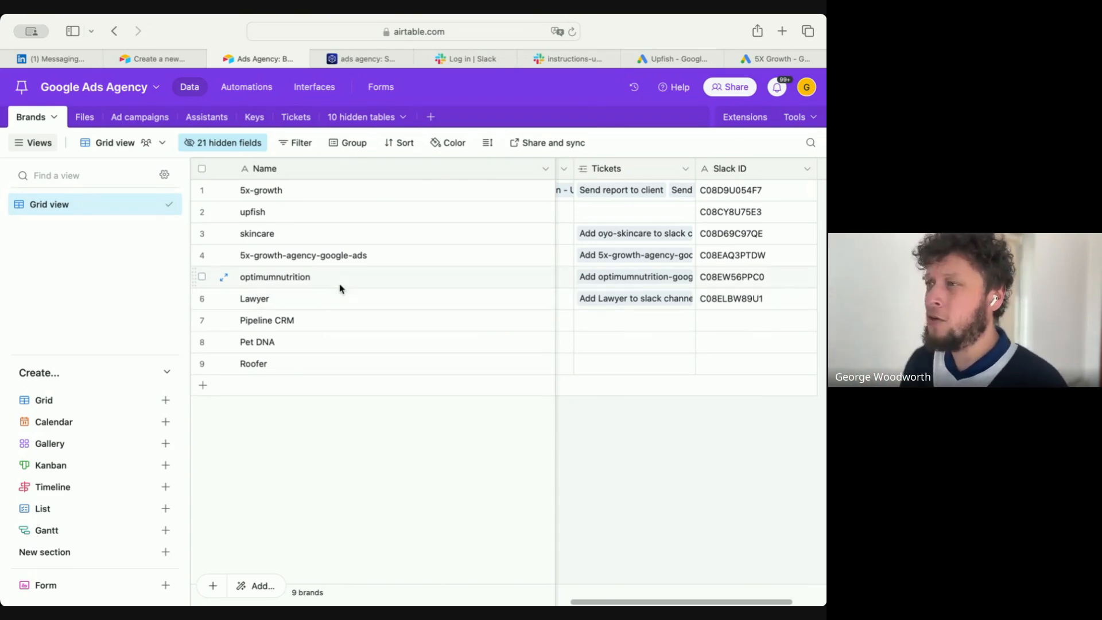
left_click(150, 119)
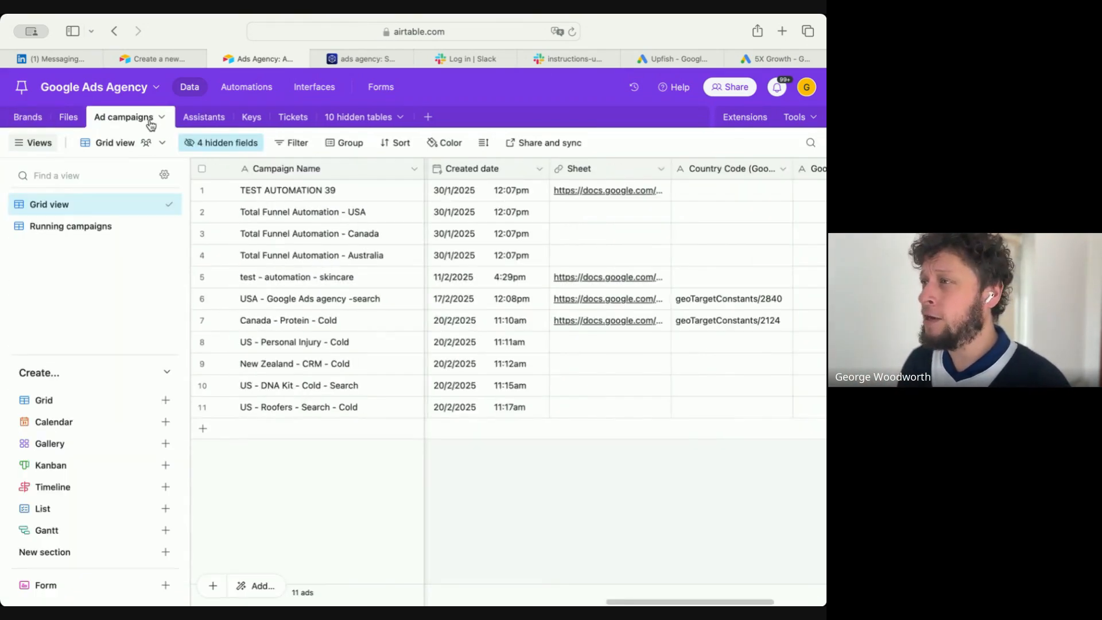
left_click(172, 60)
scroll(282, 231, "up", 15)
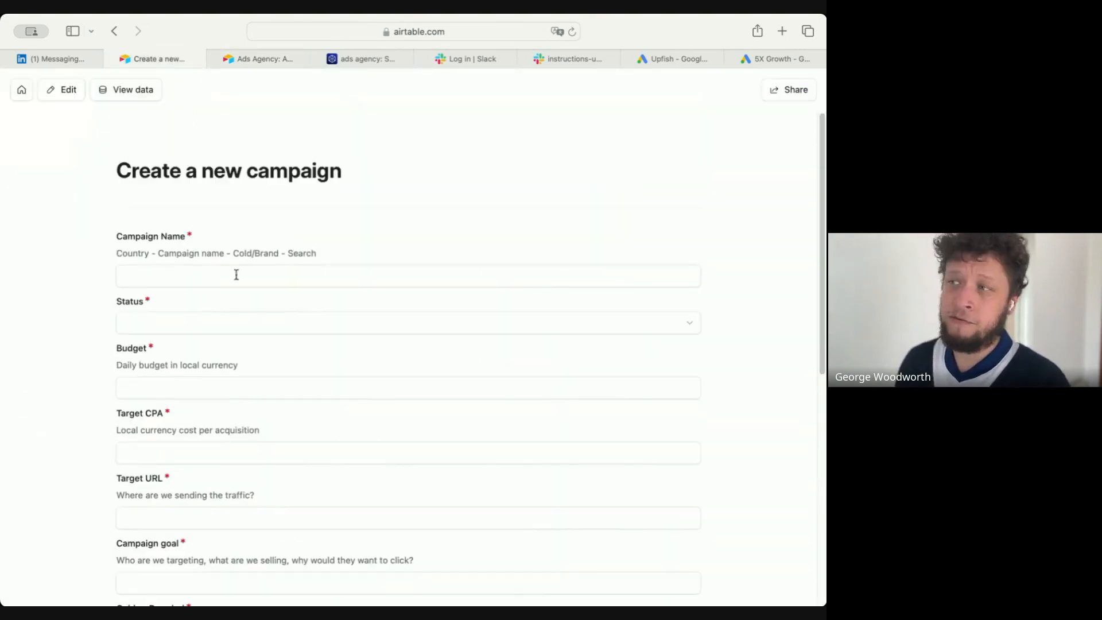
- Enter "UK - Personal Injury - Cold" as the campaign name in the new campaign form
left_click(211, 268)
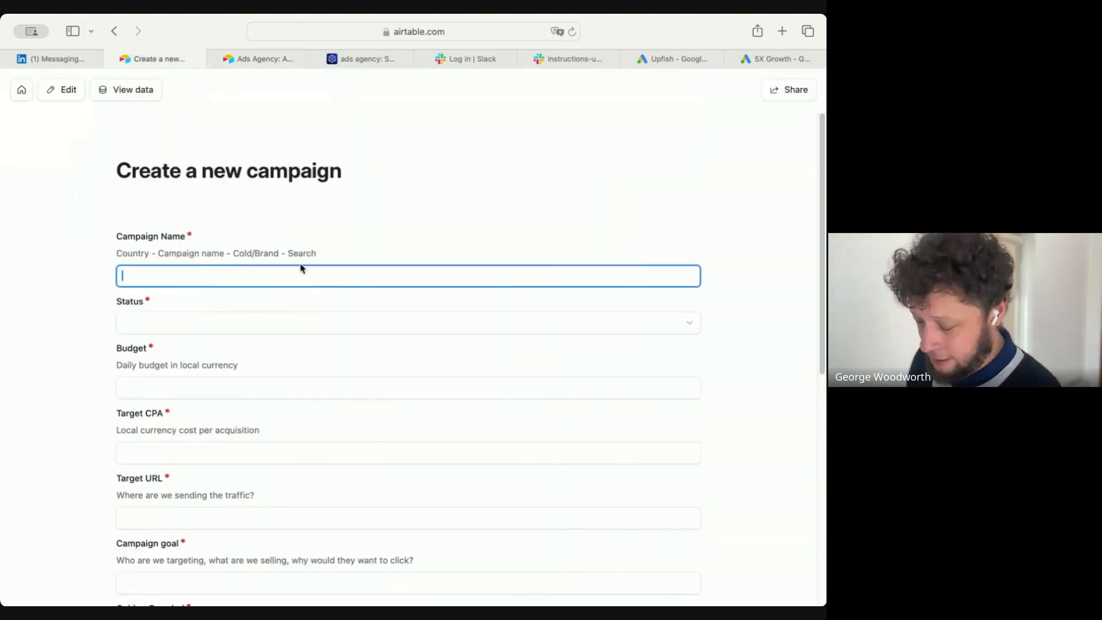
type("UK -")
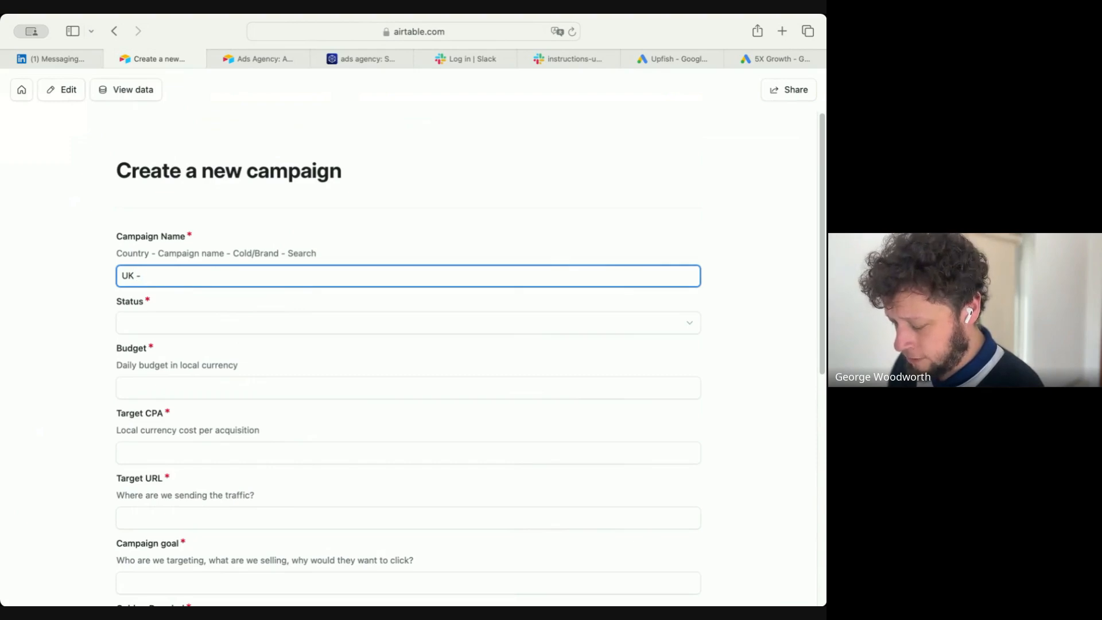
type(" Personal")
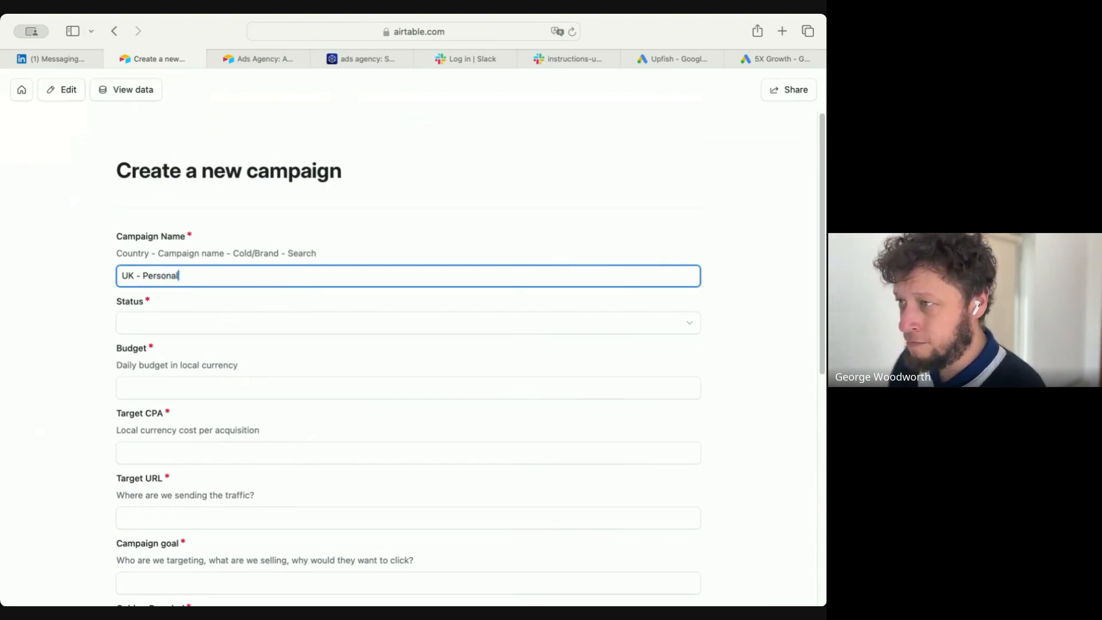
type(" Inju")
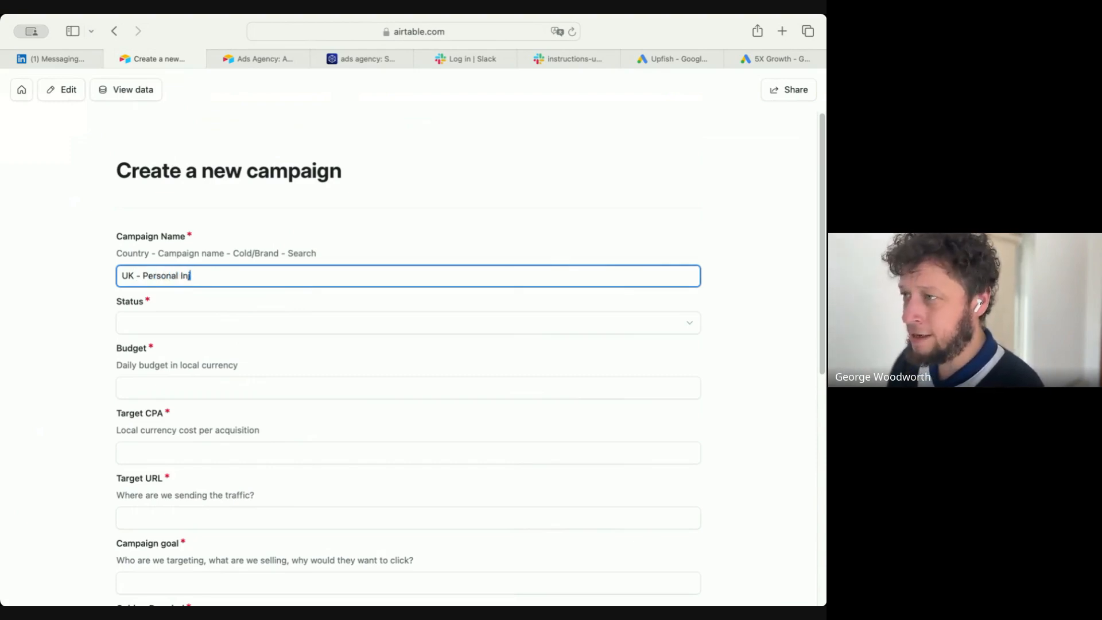
key("BackSpace")
key("BackSpace")
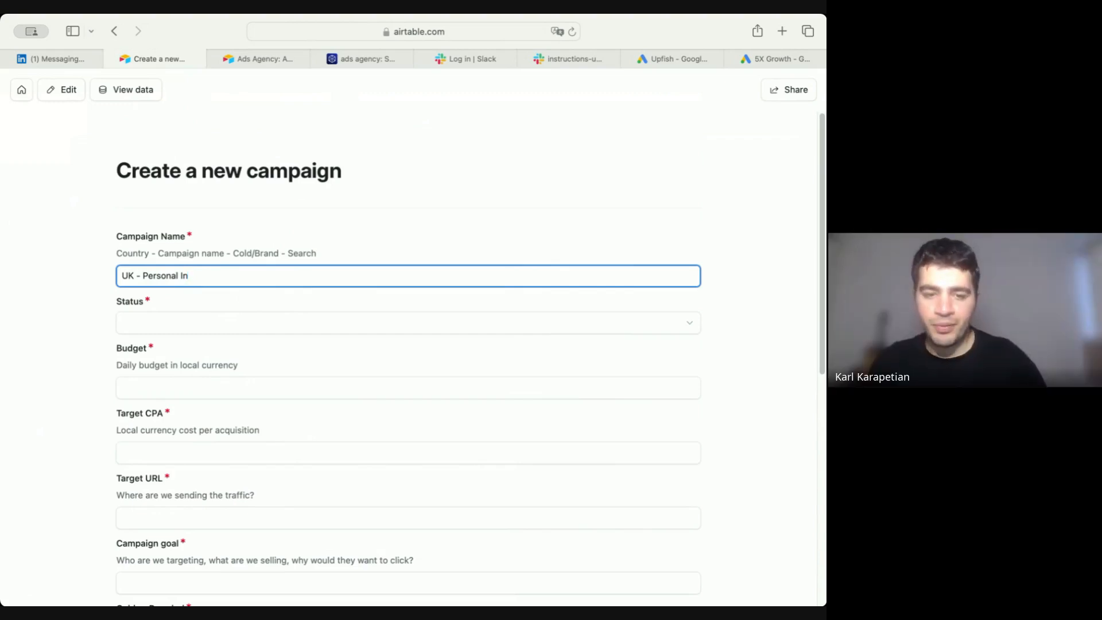
type("jury ")
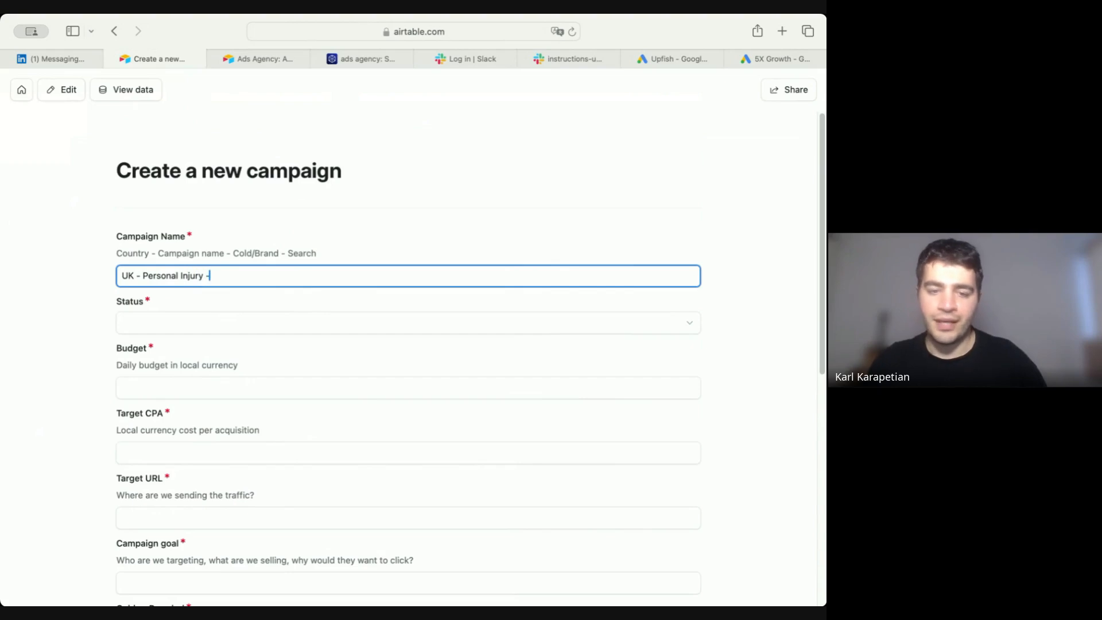
type("- ")
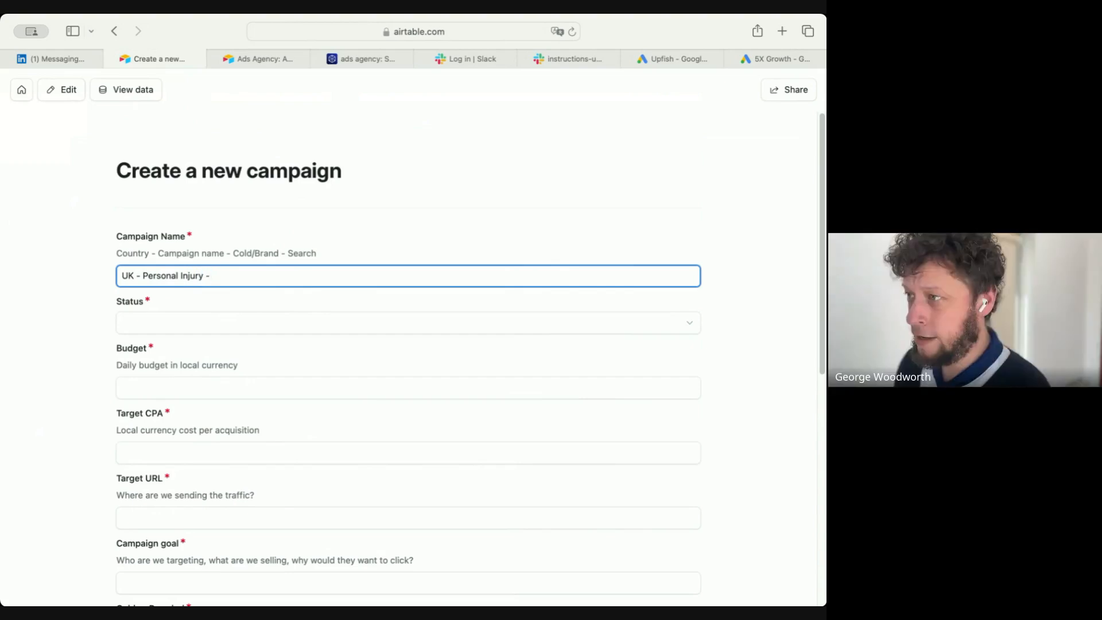
type("Cold")
- Replace the country at the start of the campaign name with USA
key("Left")
key("Left")
key("Left")
key("Left")
key("Left")
key("Left")
key("Left")
key("Left")
key("Left")
key("Left")
key("Left")
key("Left")
key("Left")
key("Left")
key("Left")
key("Left")
key("Left")
key("Left")
key("Left")
key("Left")
key("Left")
key("Left")
key("Left")
key("Left")
key("Left")
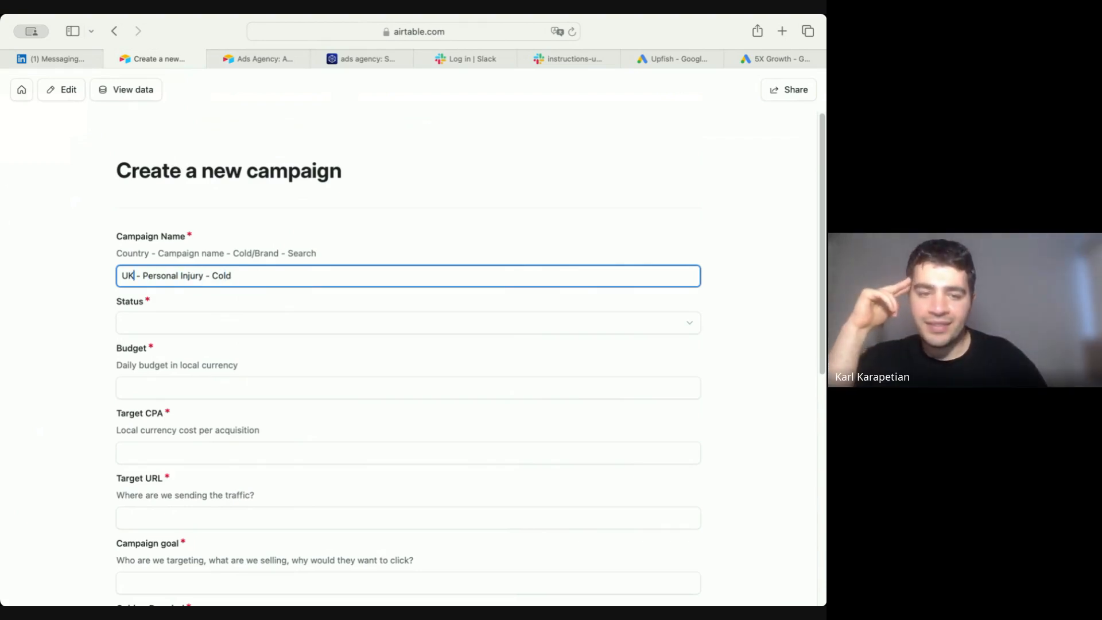
key("BackSpace")
key("BackSpace")
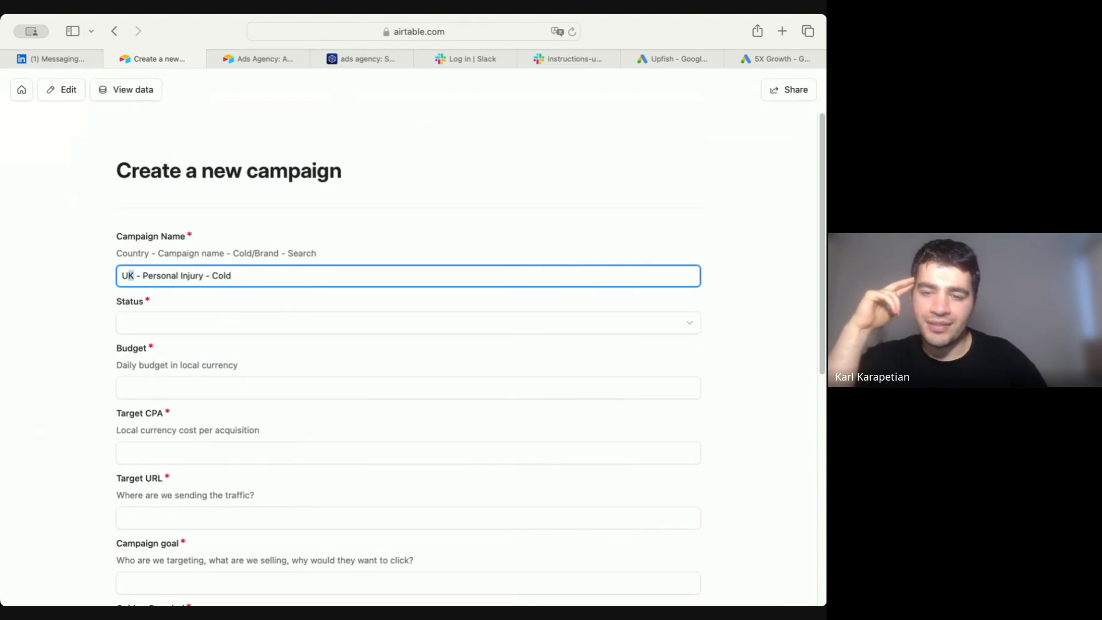
type("USA")
- Append "- Search" to the campaign name so it reads "USA - Personal Injury - Cold - Search"
left_click(238, 275)
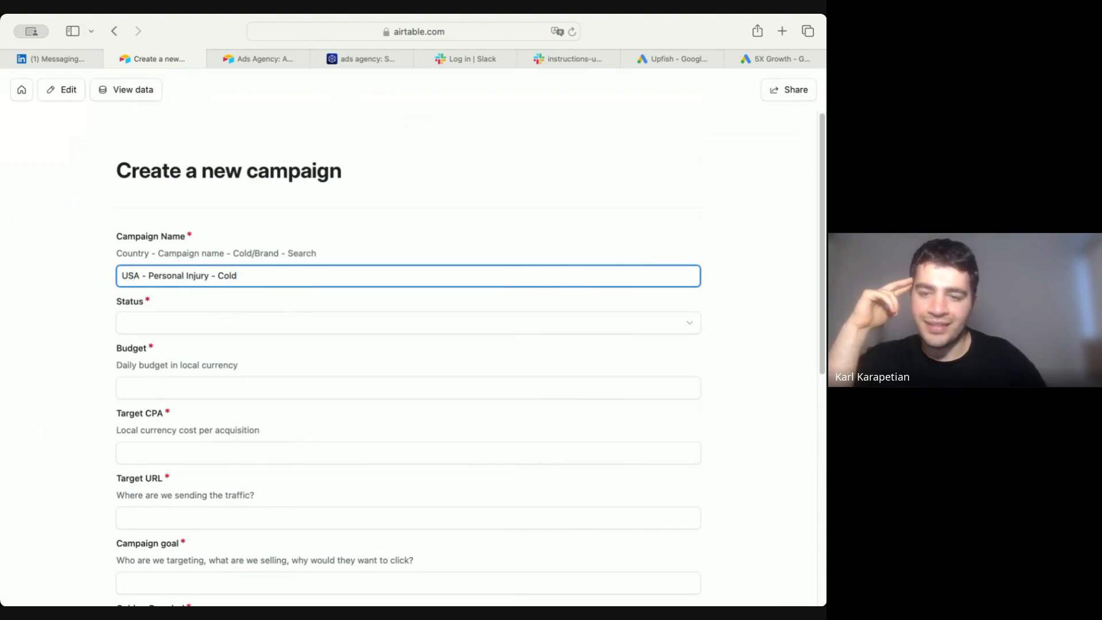
type("- Sarah")
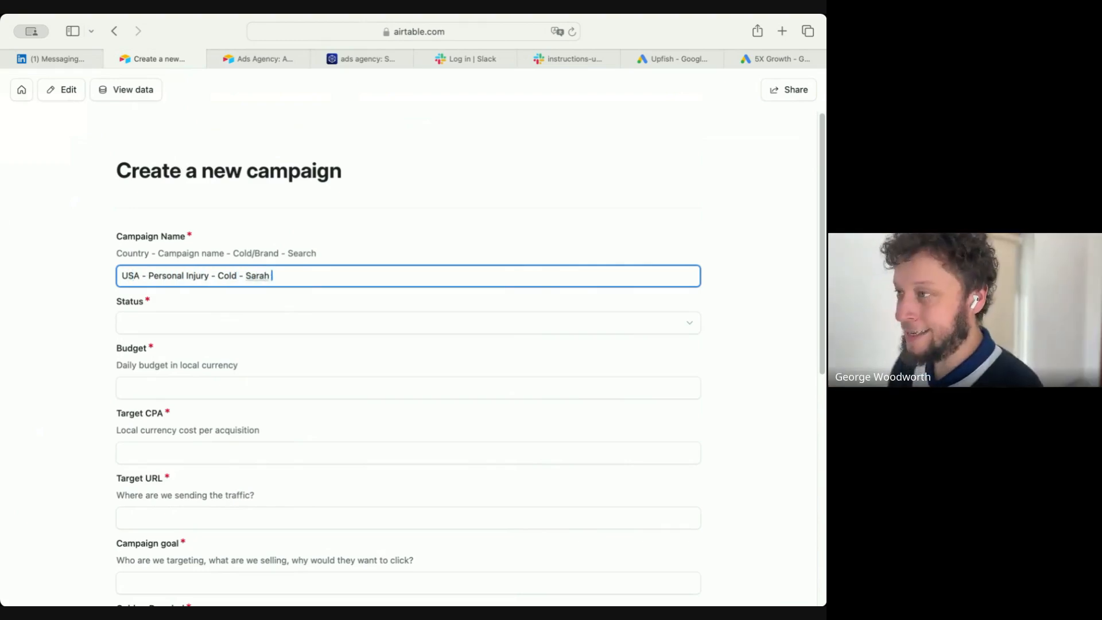
key("BackSpace")
key("BackSpace")
key("BackSpace")
key("BackSpace")
key("BackSpace")
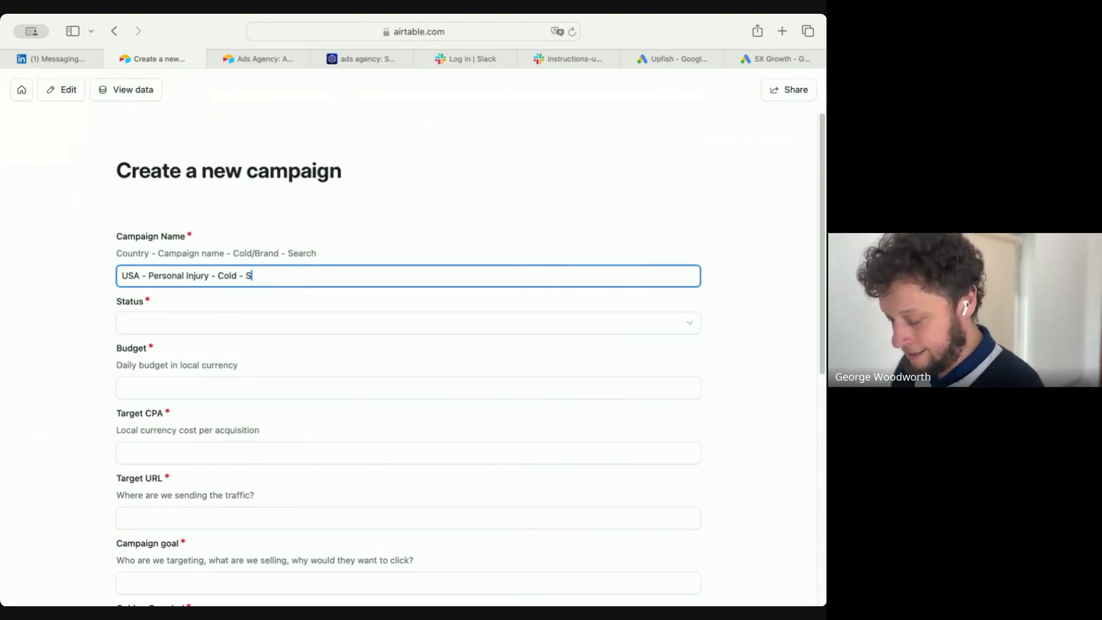
type("ea")
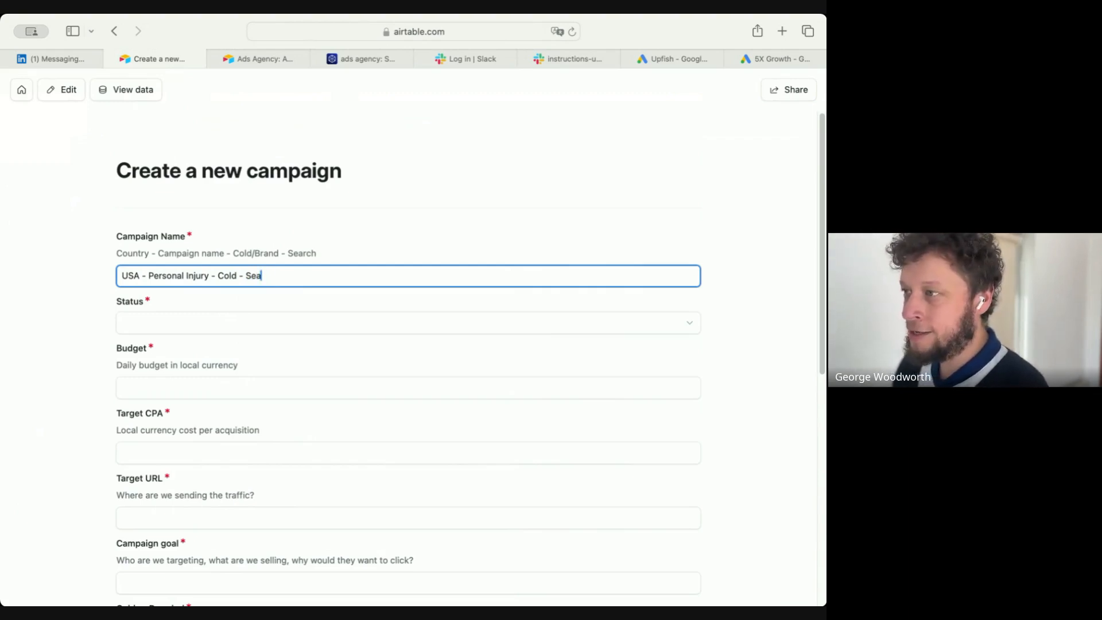
type("r")
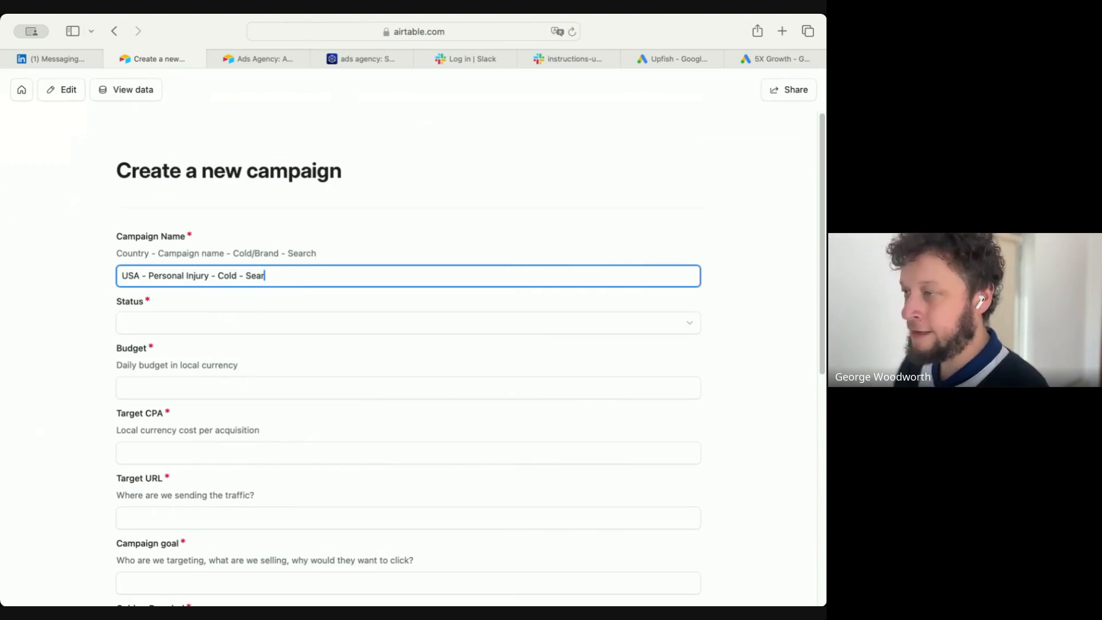
type("ch")
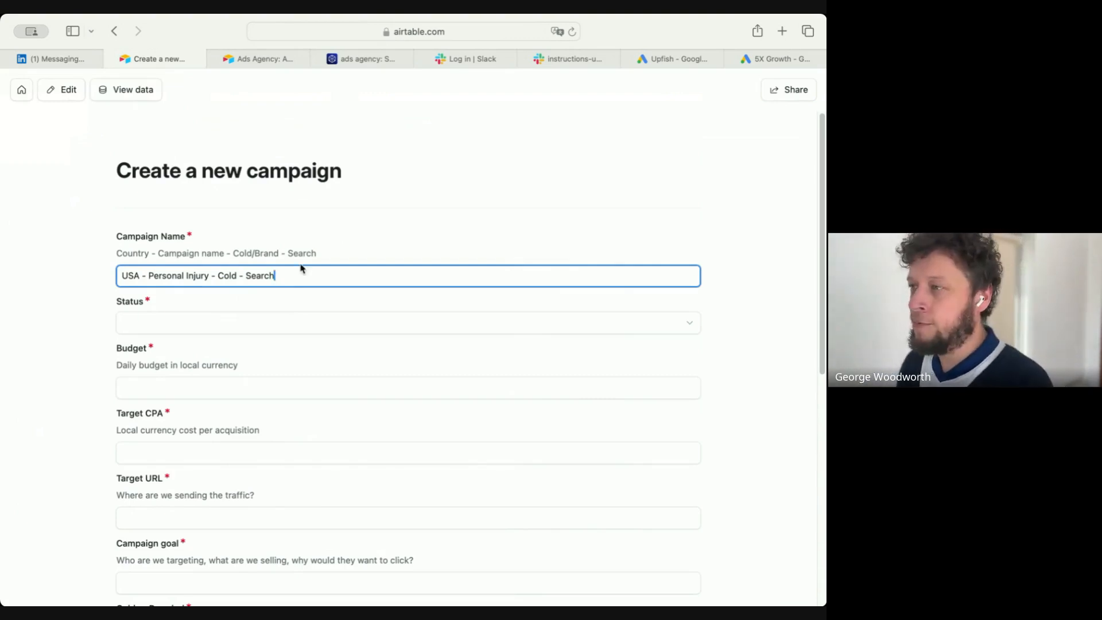
key("super+Left")
double_click(230, 277)
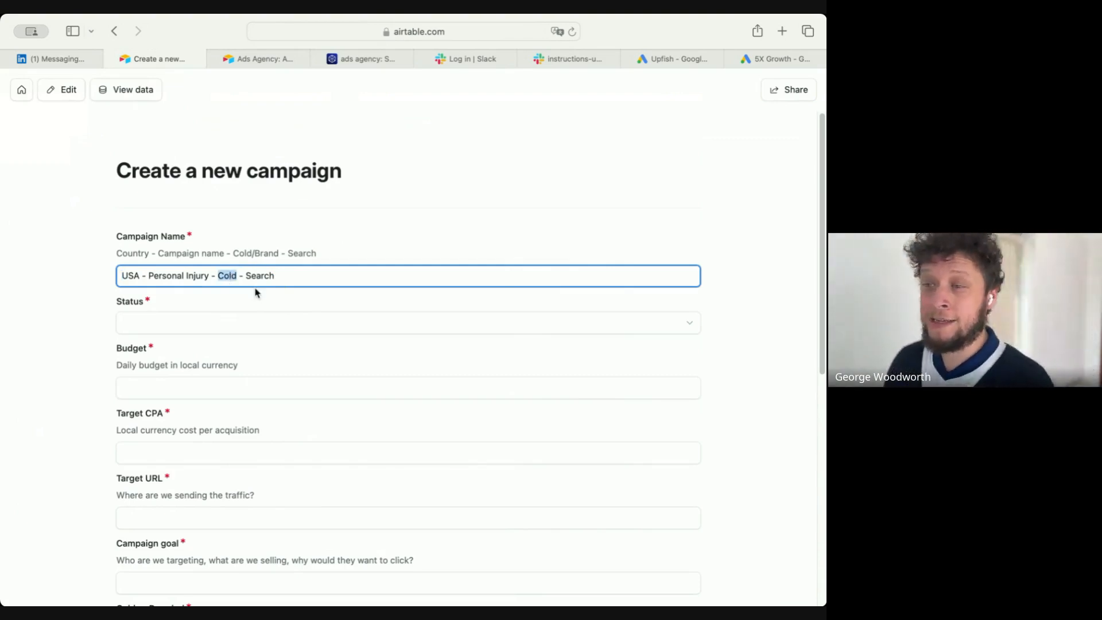
double_click(275, 252)
- Set the new campaign's status to Create
scroll(278, 261, "down", 1)
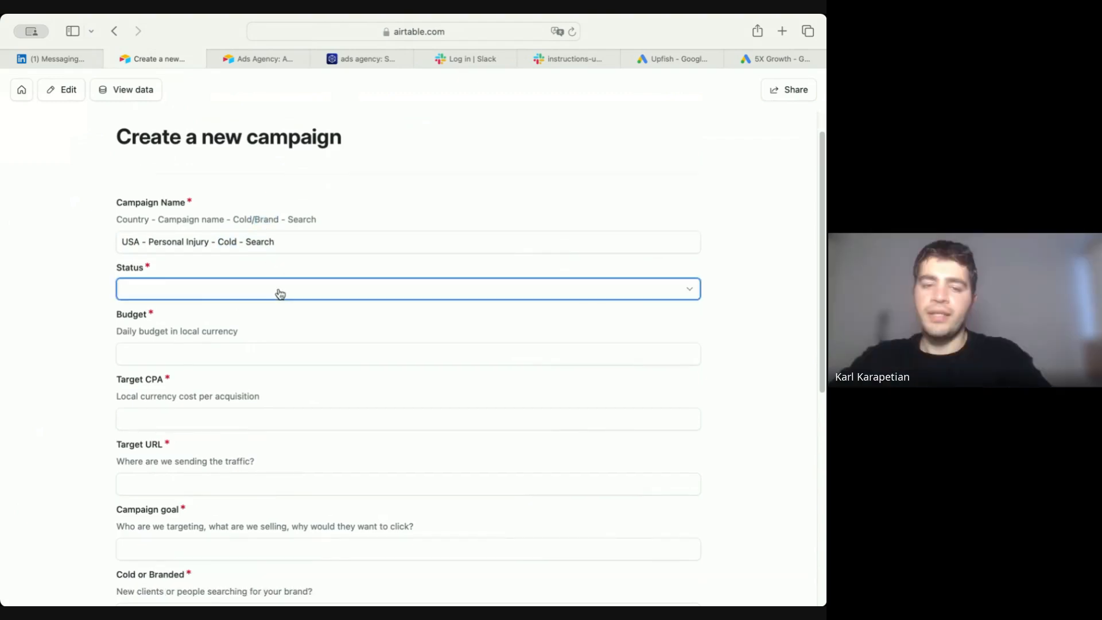
left_click(279, 291)
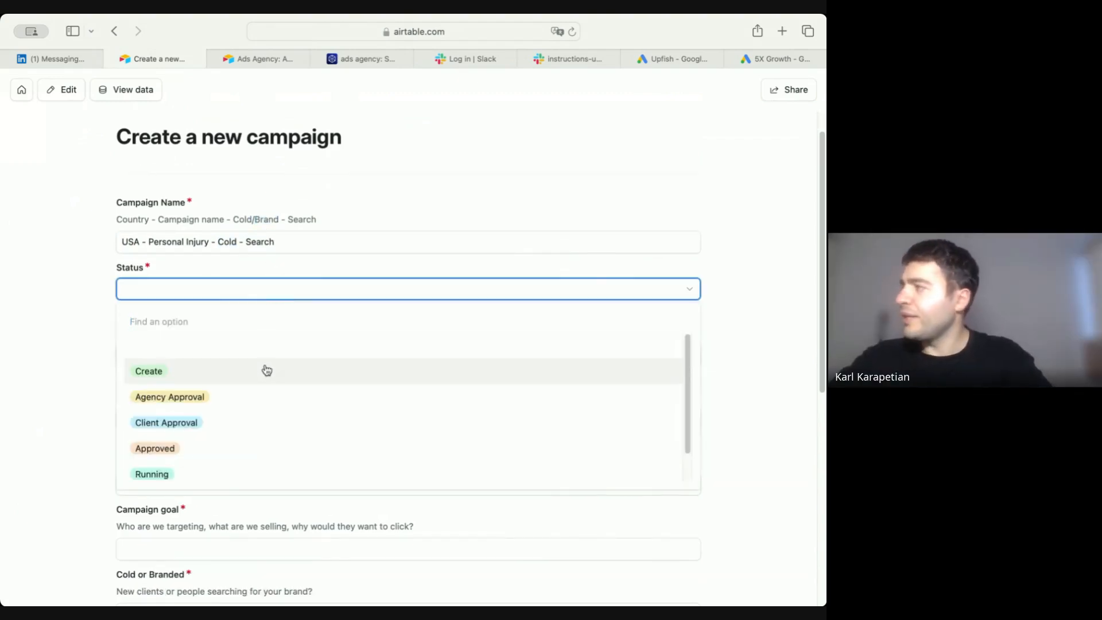
left_click(264, 369)
left_click(72, 268)
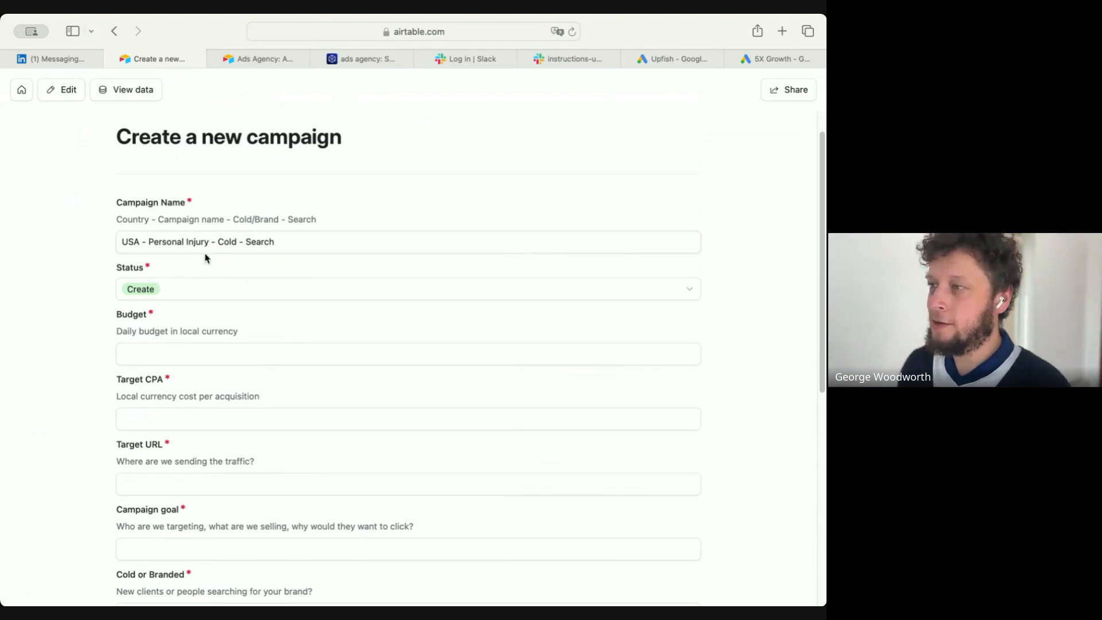
- Examine the status options available for the campaign and close the list without choosing another one
left_click(246, 287)
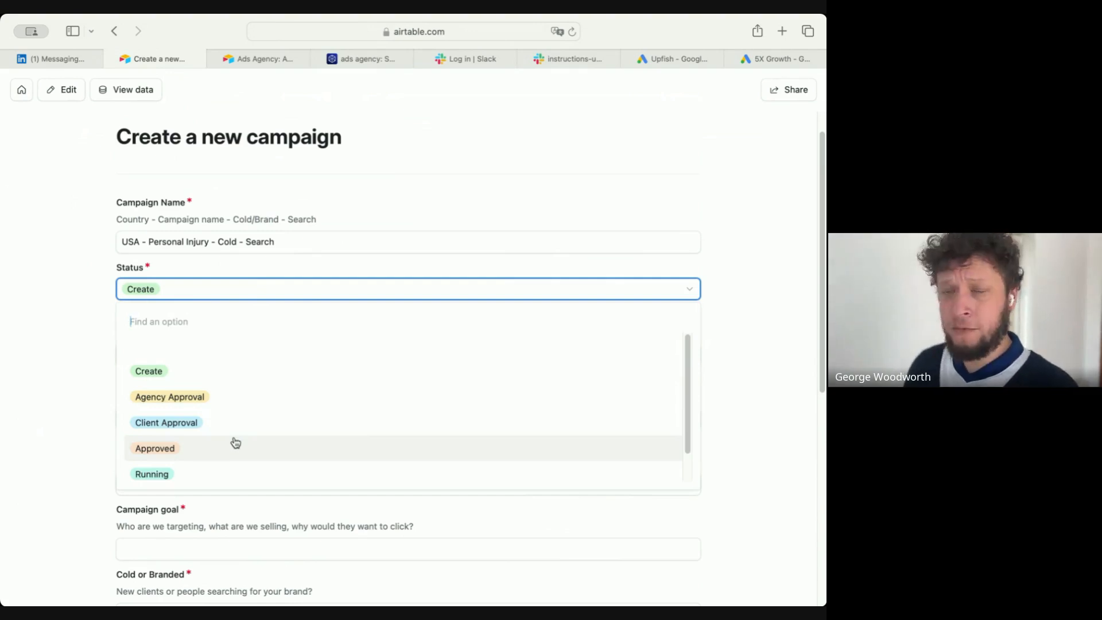
scroll(253, 460, "down", 1)
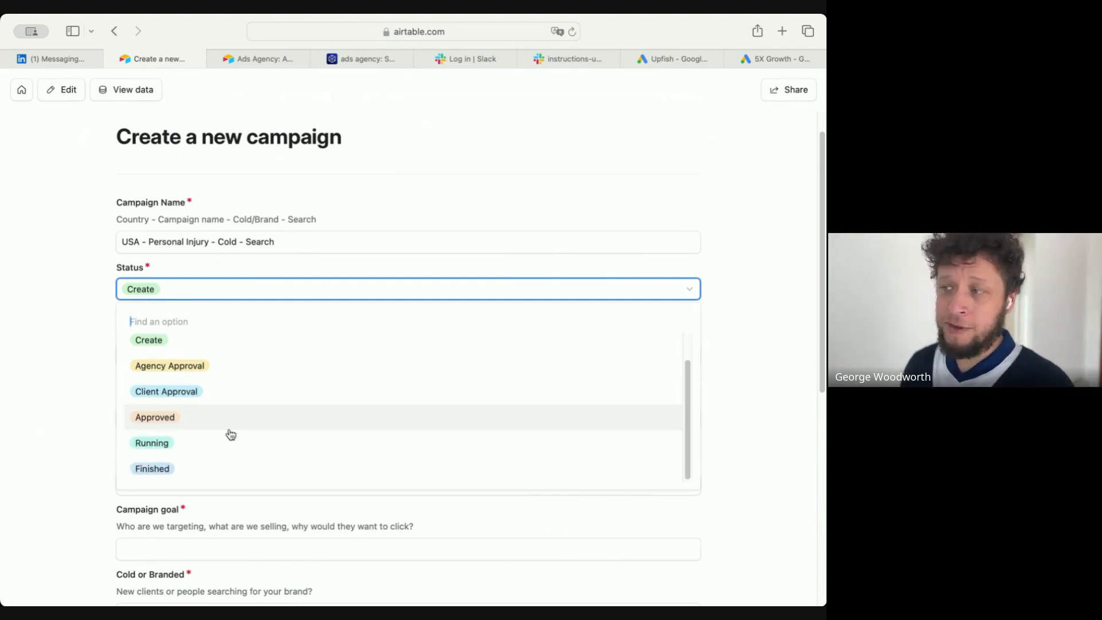
left_click(101, 391)
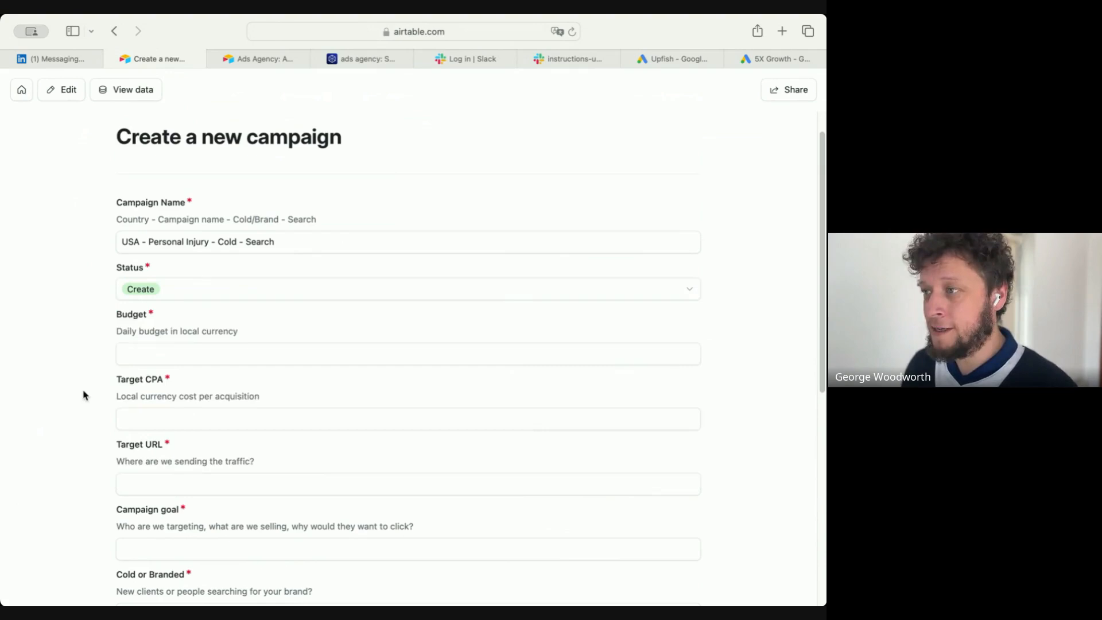
- Read the Budget field's description and set the campaign's daily budget to 150
left_click(127, 362)
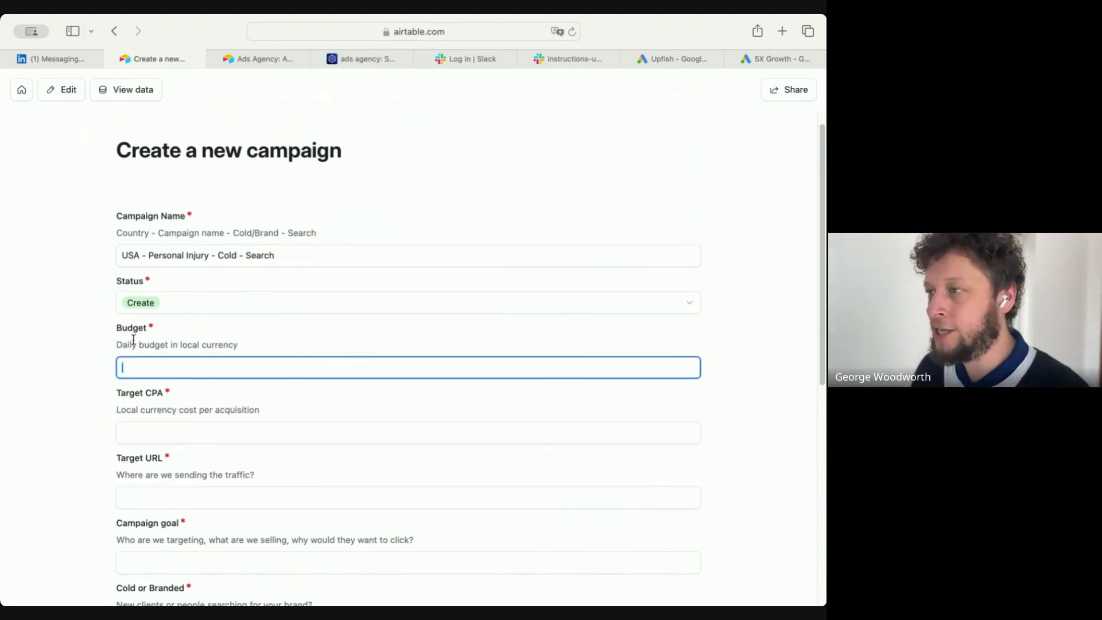
left_click_drag(116, 347, 264, 347)
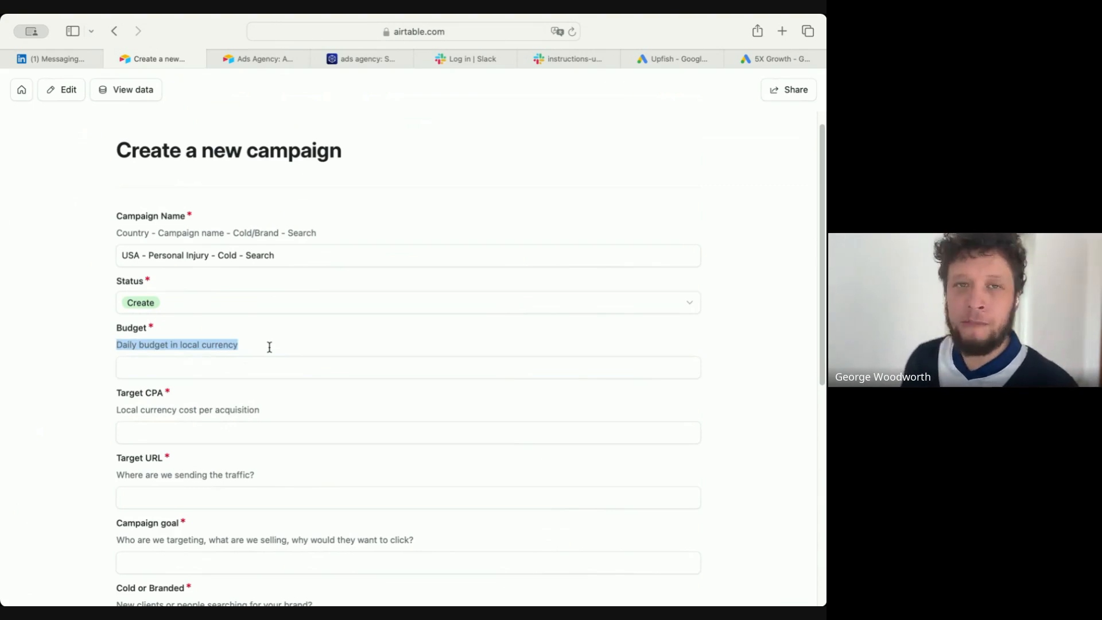
left_click(265, 369)
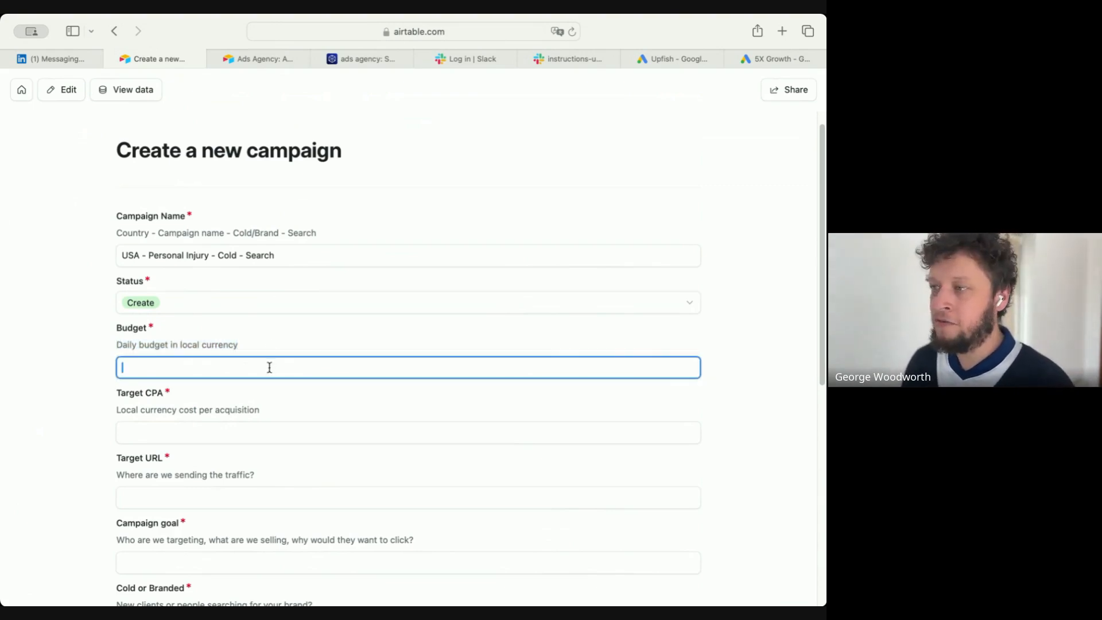
type("150")
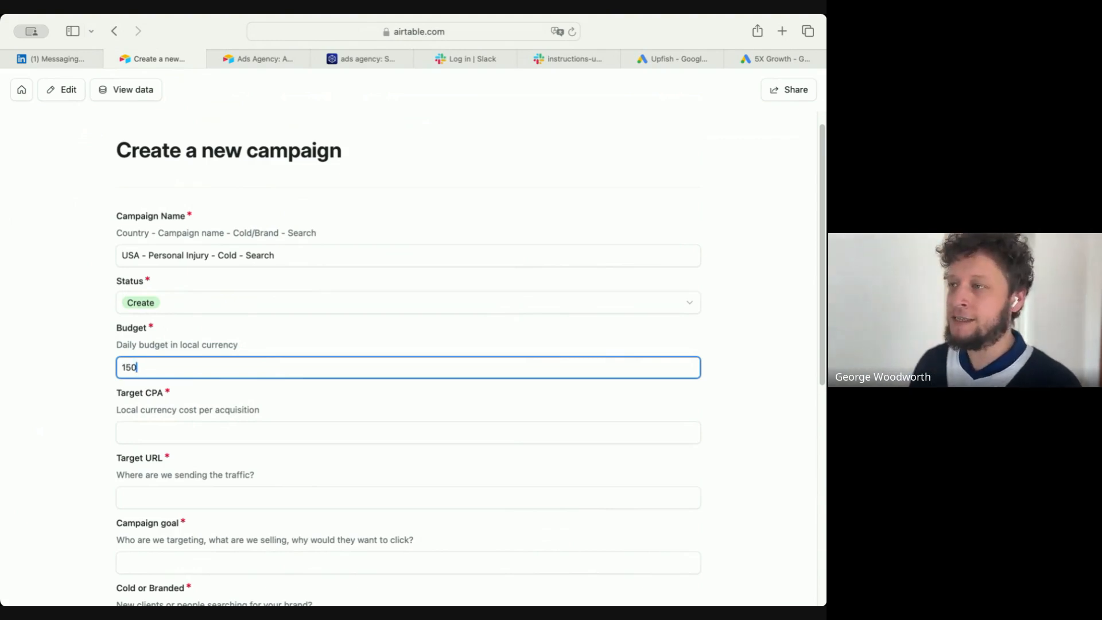
- Set the campaign's daily budget to 300
left_click(250, 432)
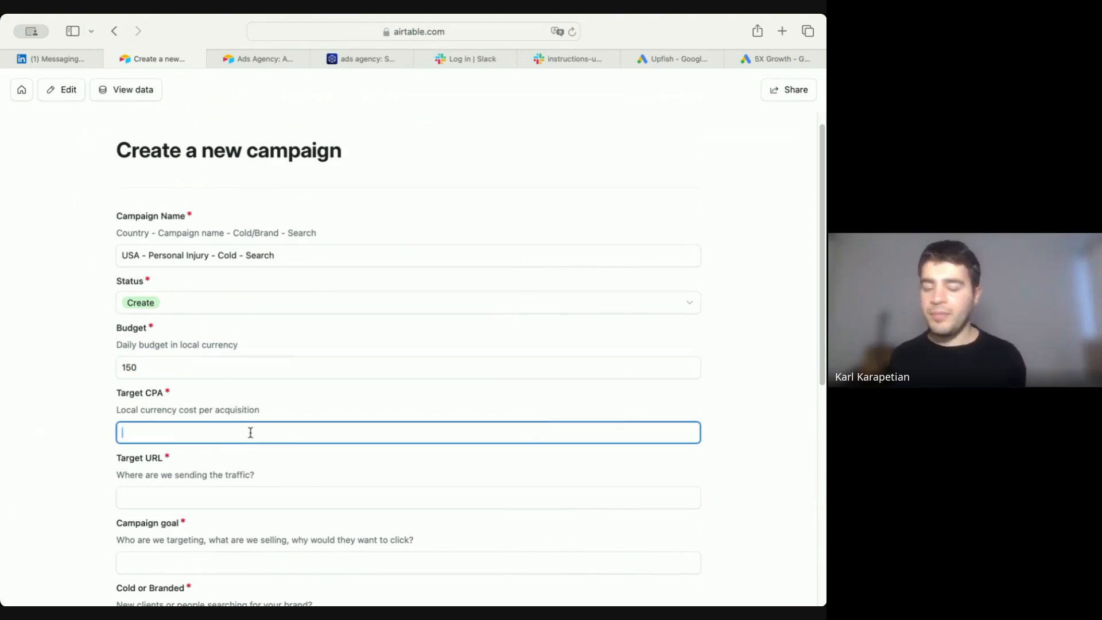
double_click(281, 373)
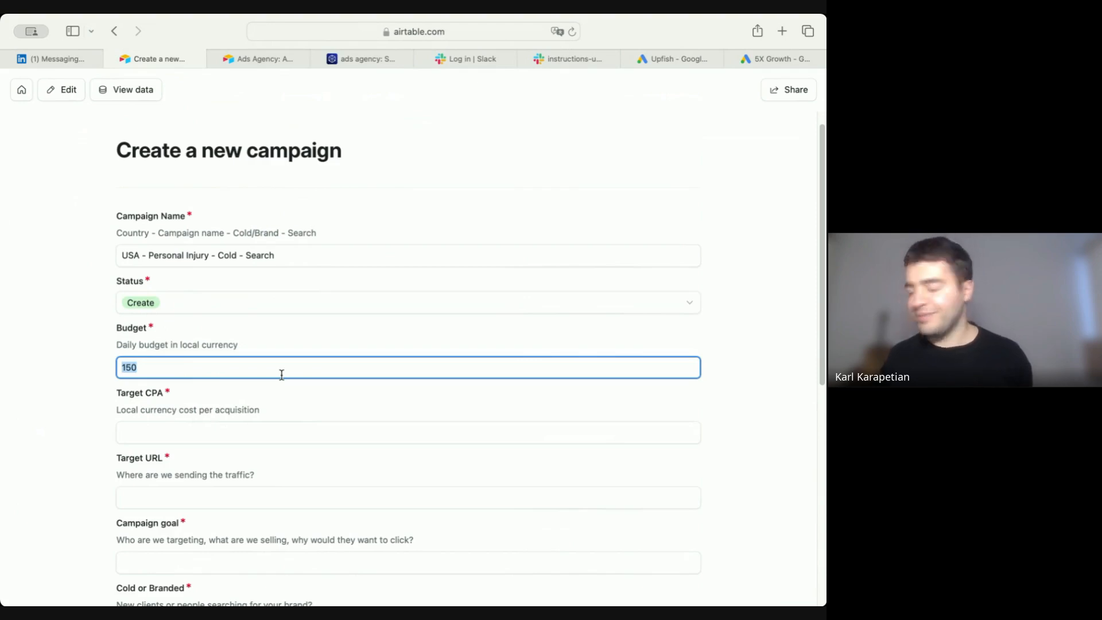
type("300")
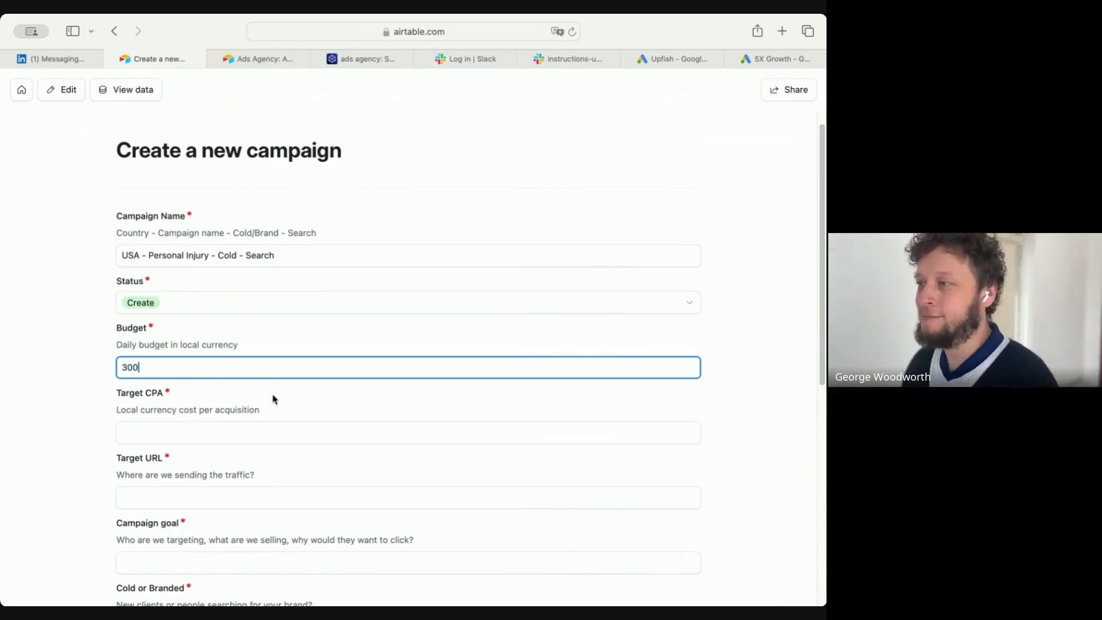
- Review the Target CPA description and set the campaign's target cost per acquisition to 100
key("Tab")
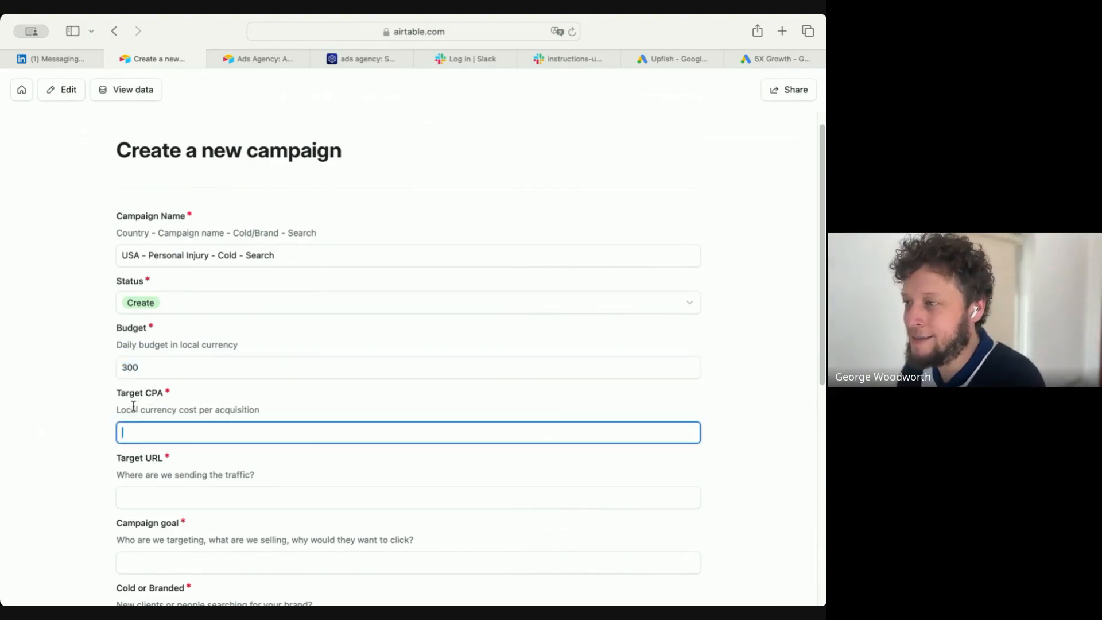
left_click_drag(120, 409, 278, 411)
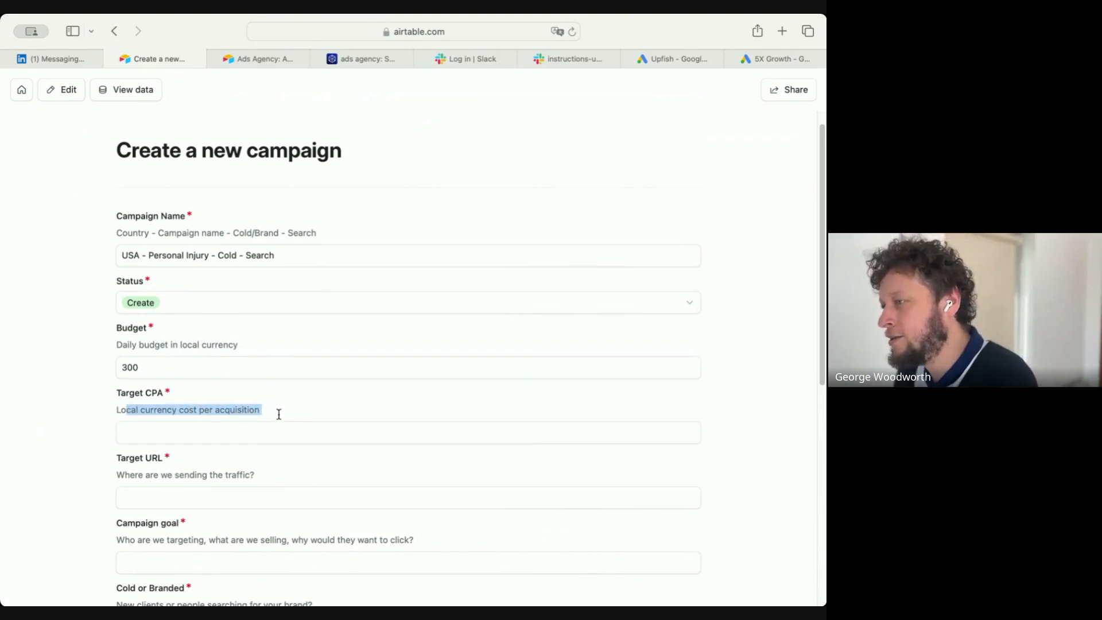
left_click(264, 439)
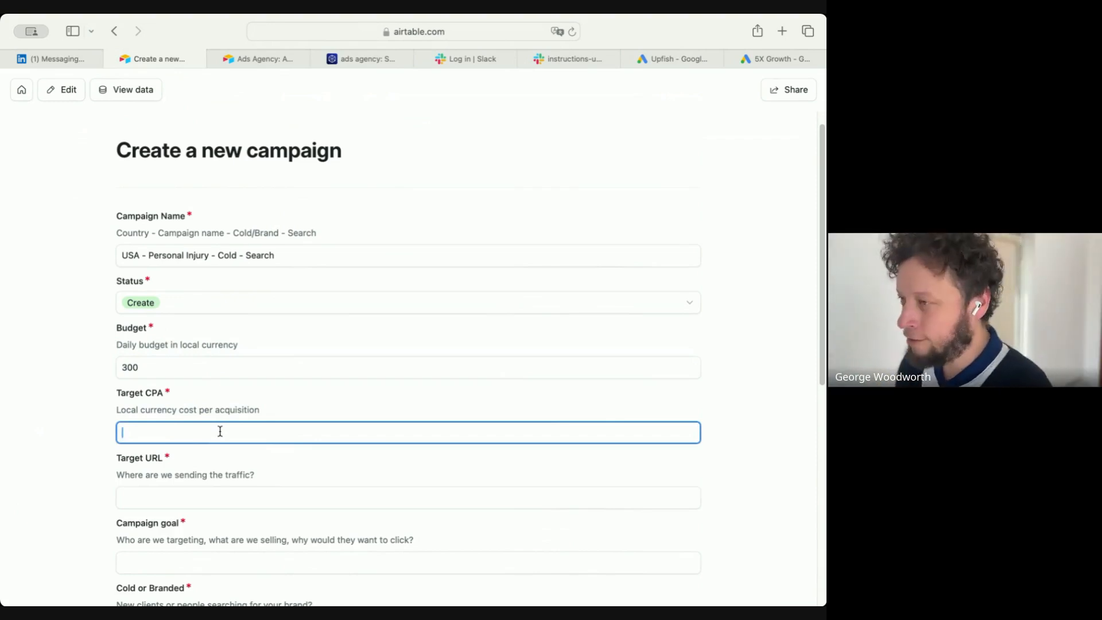
scroll(220, 425, "down", 1)
left_click_drag(223, 405, 270, 406)
left_click(272, 406)
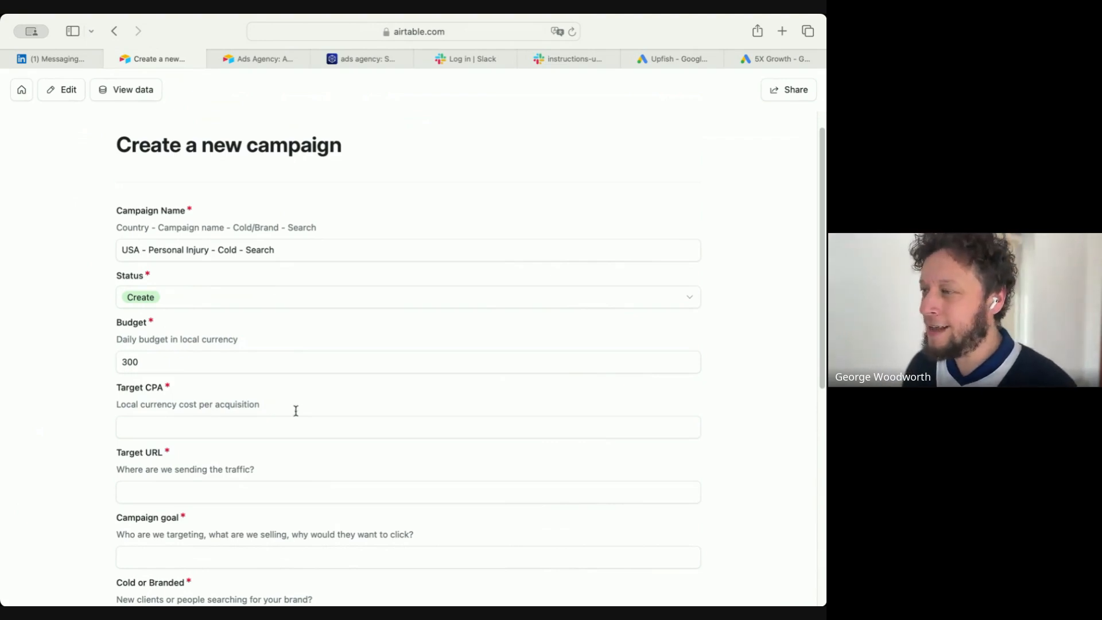
left_click_drag(263, 405, 221, 405)
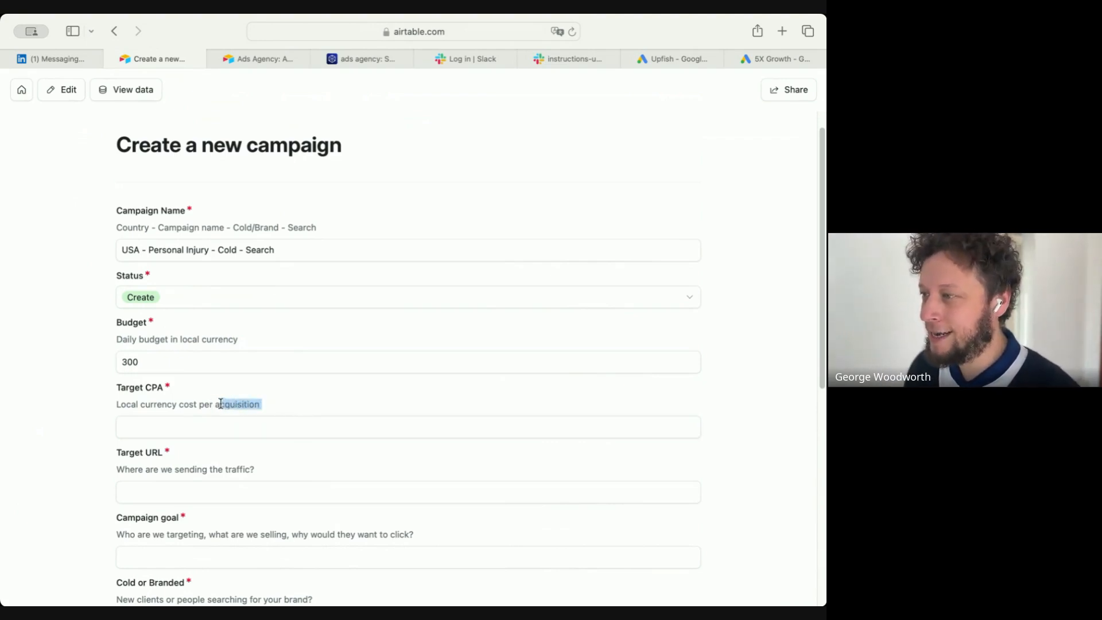
left_click(220, 421)
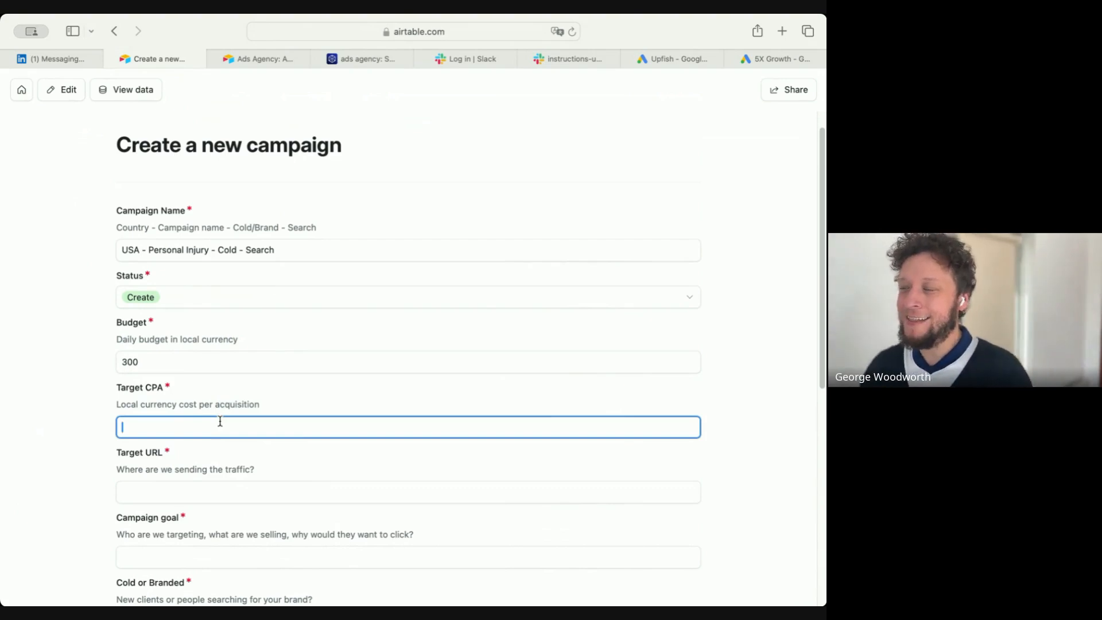
type("100")
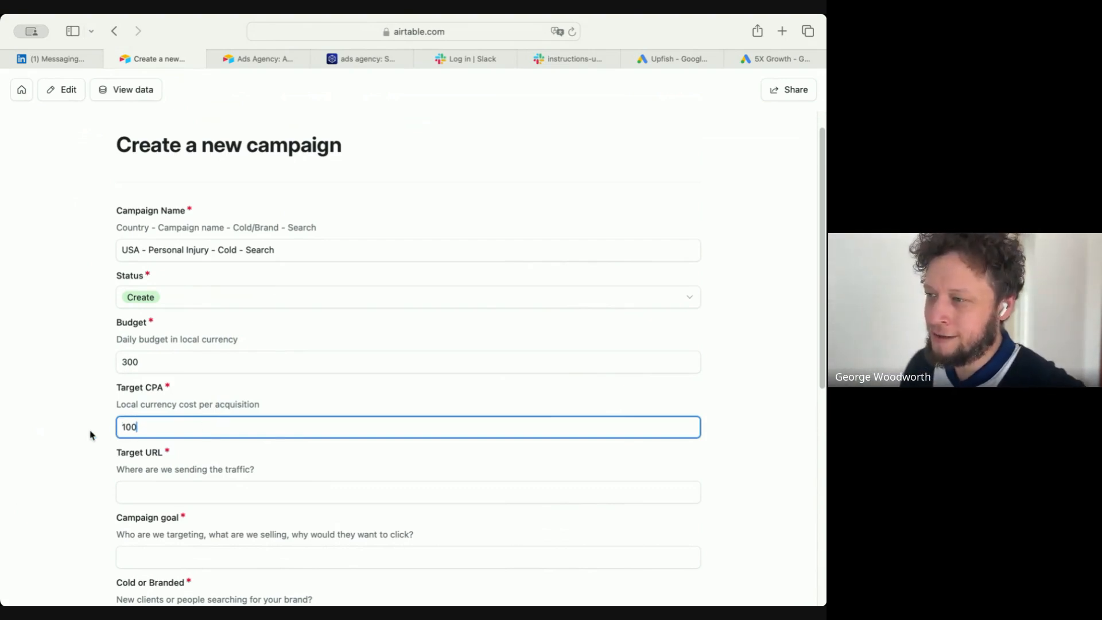
- Activate the form's Target URL field and look up the Lawyer brand's website in the Brands table of the Google Ads Agency base
scroll(91, 433, "down", 3)
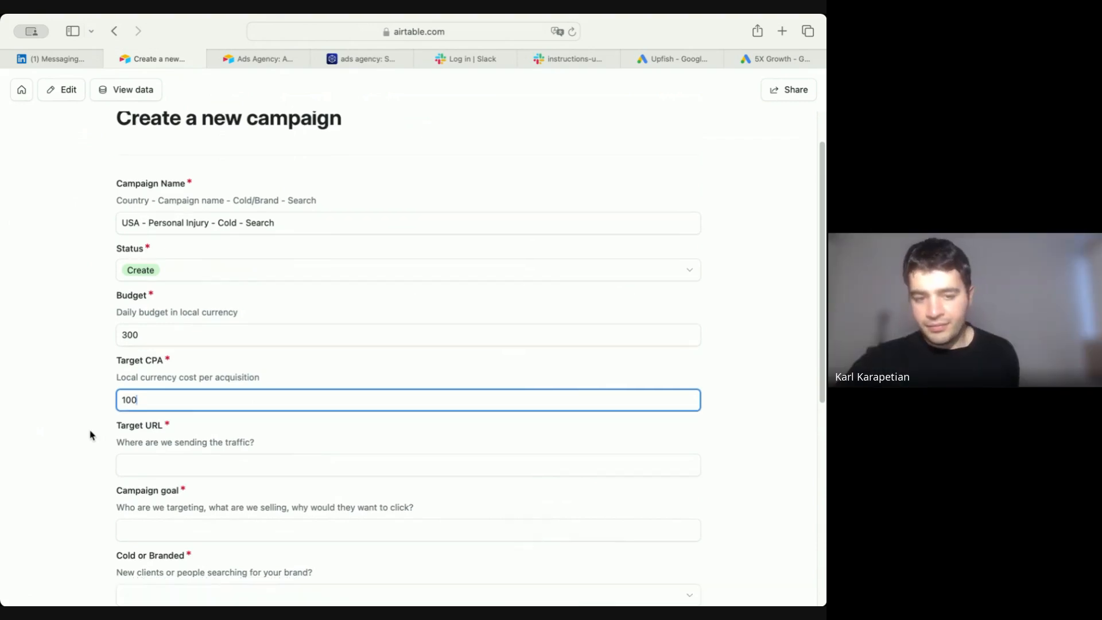
left_click(163, 407)
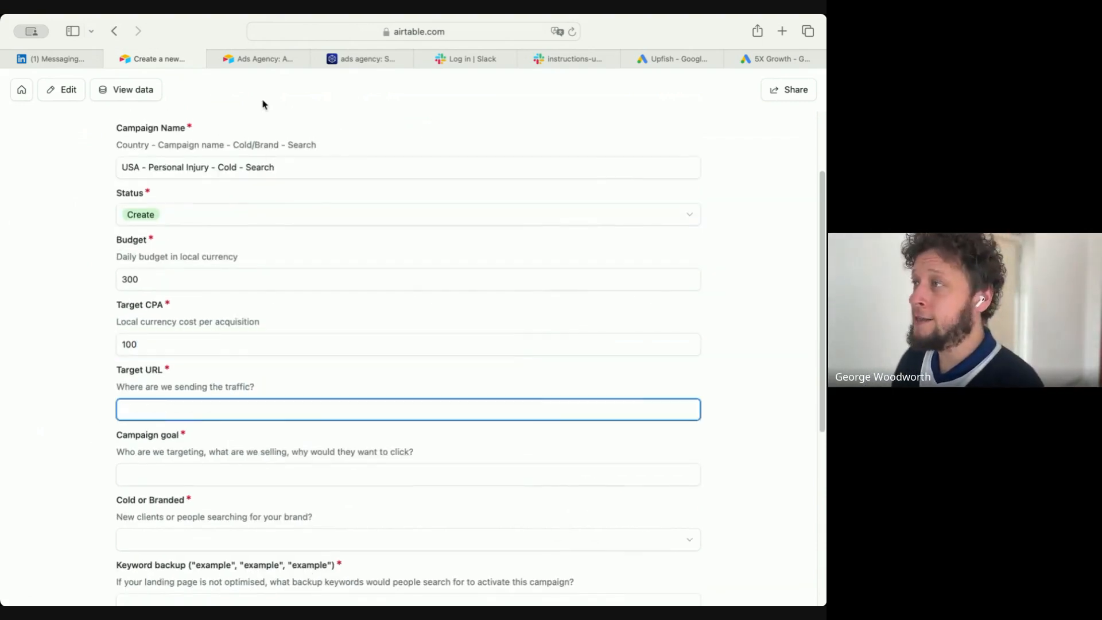
left_click(271, 65)
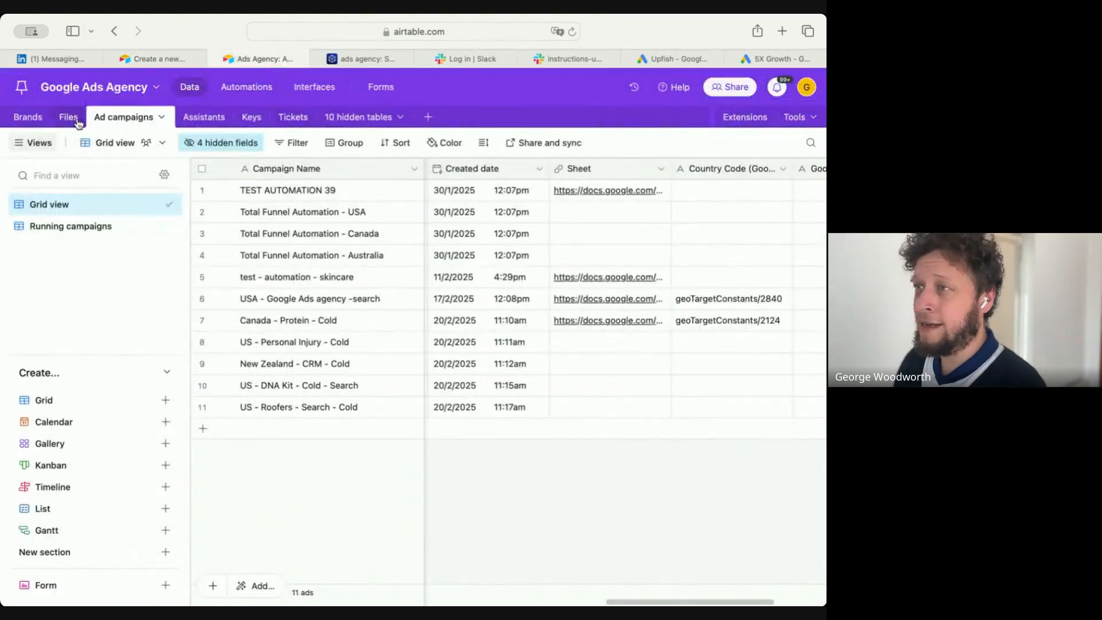
left_click(28, 117)
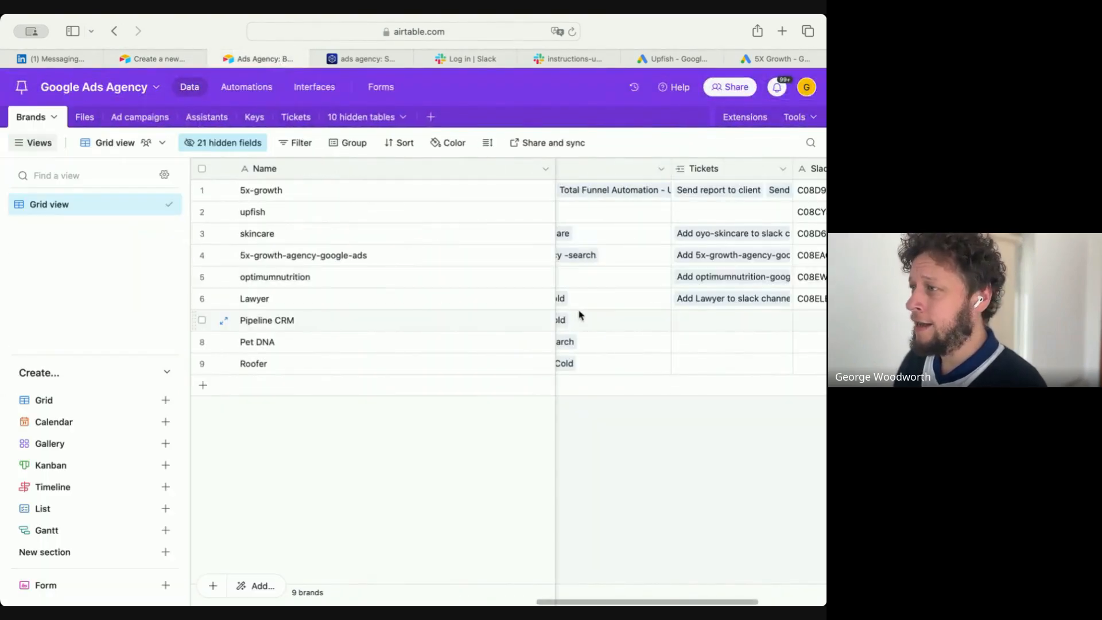
left_click(607, 303)
key("Left")
key("Left")
key("Left")
key("Left")
key("Left")
key("Left")
key("Left")
key("Left")
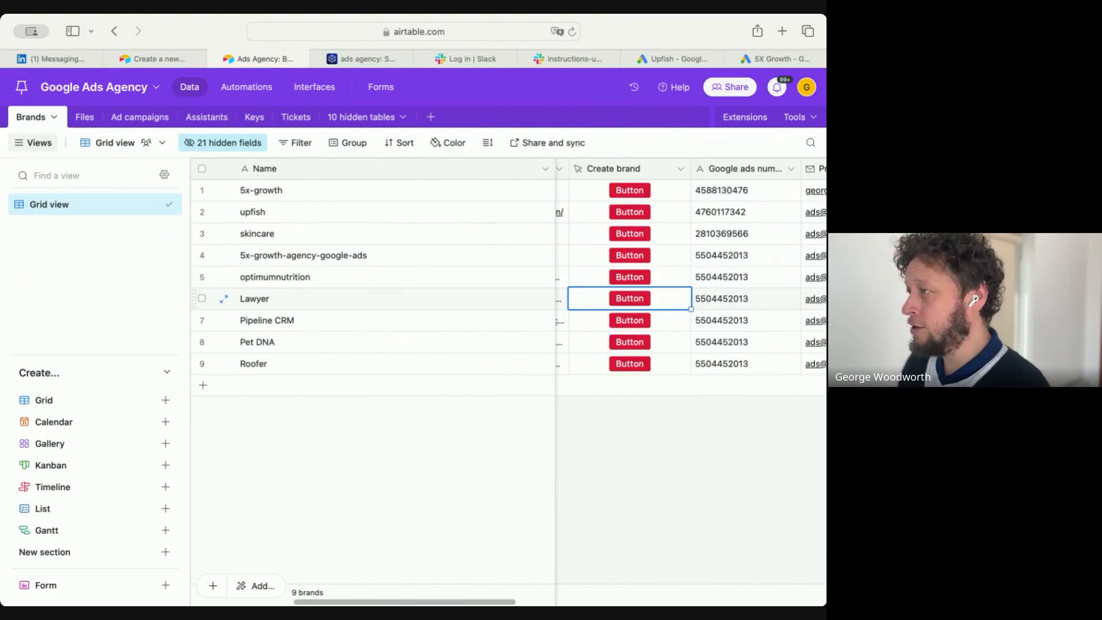
left_click(793, 298)
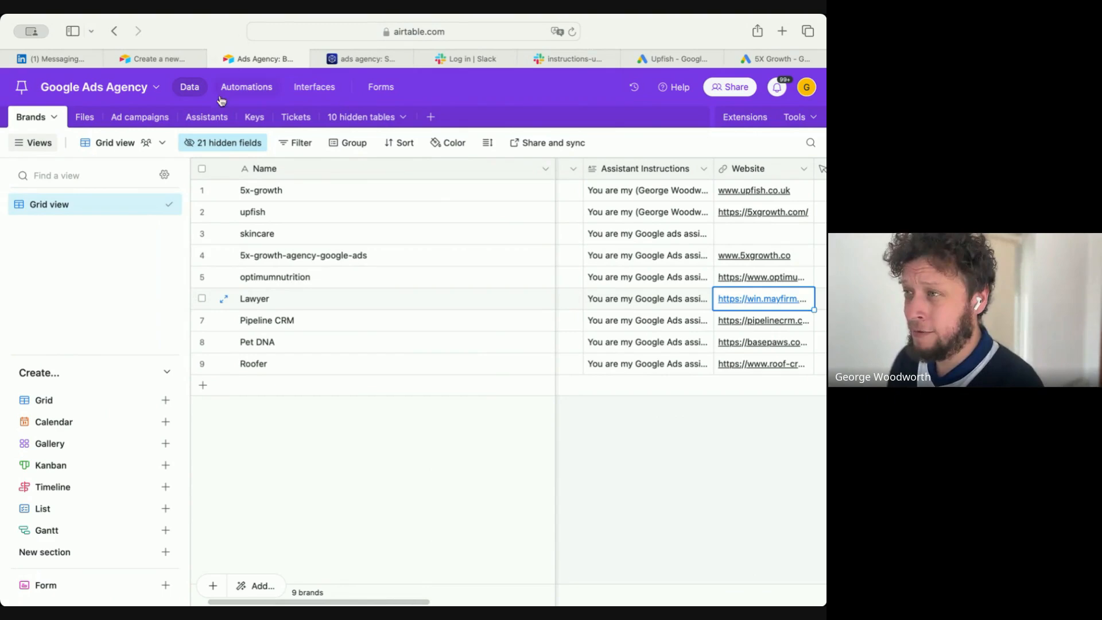
- Copy the Target URL of US - Personal Injury - Cold from the Ad campaigns table into the new campaign's Target URL field
left_click(141, 121)
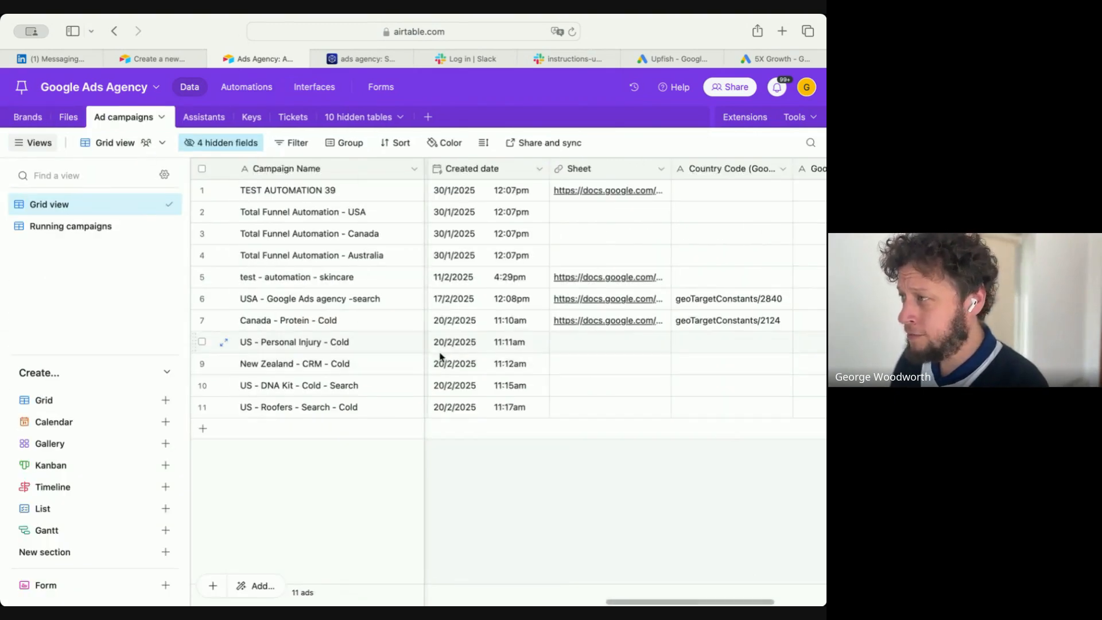
left_click(522, 325)
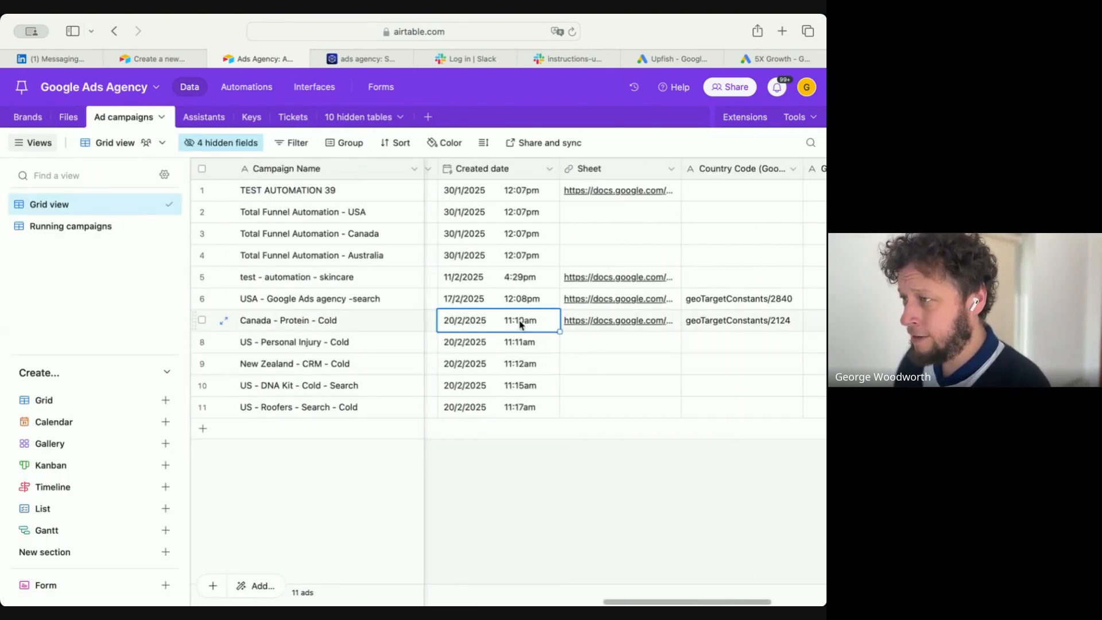
scroll(521, 325, "left", 5)
left_click(520, 342)
scroll(521, 343, "right", 10)
key("Left")
key("Left")
key("Left")
key("Left")
key("Left")
key("Left")
key("Left")
key("Left")
key("Left")
key("Left")
key("Left")
key("Left")
key("Left")
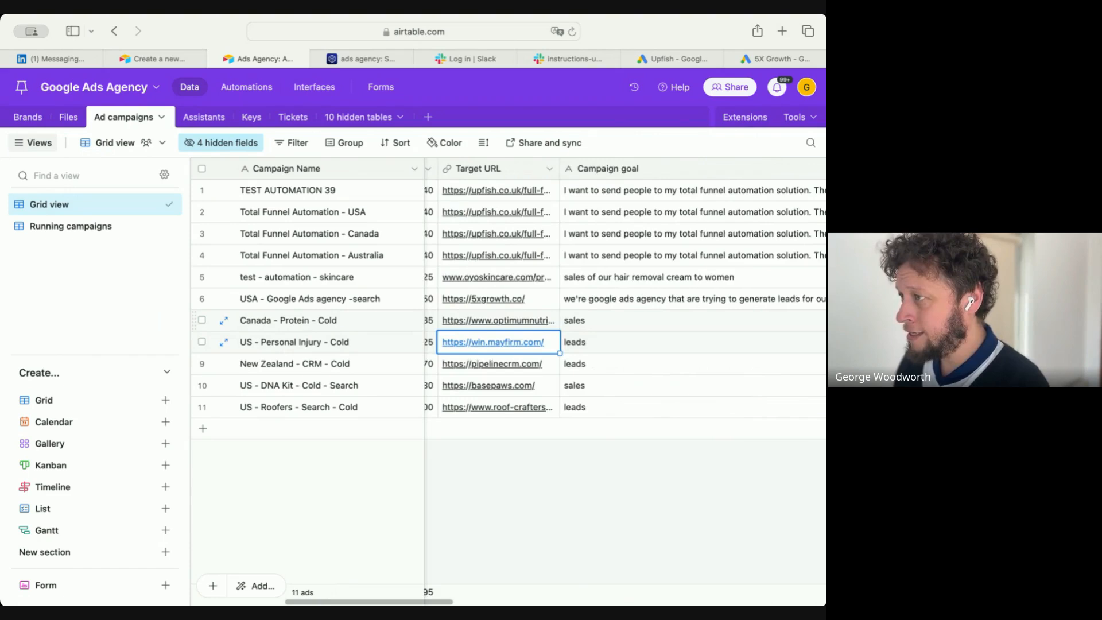
key("super+c")
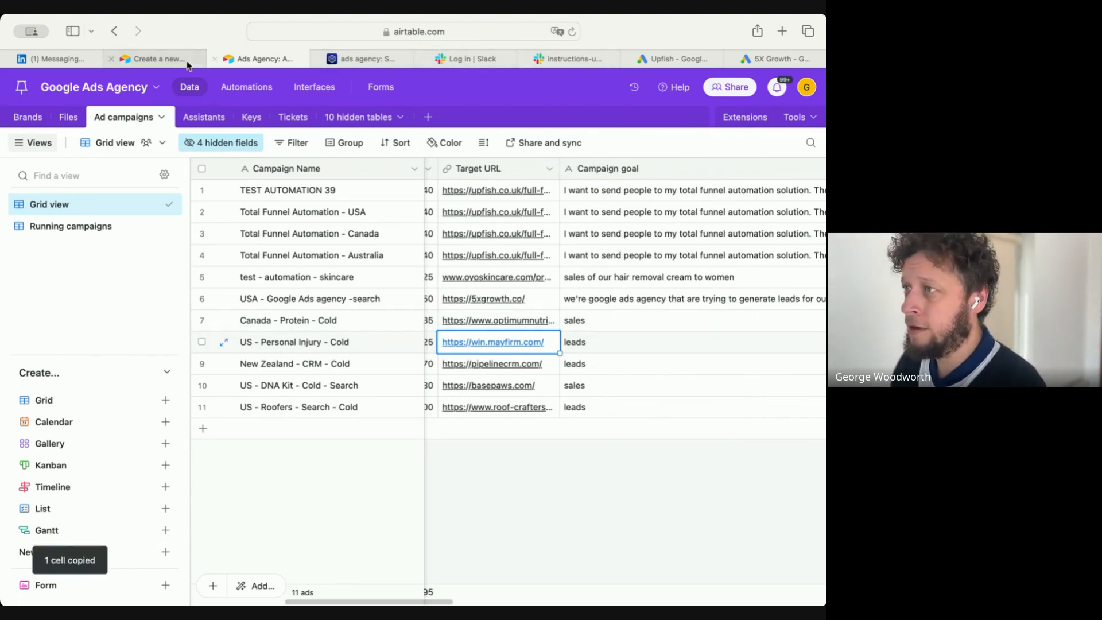
left_click(148, 63)
key("super+v")
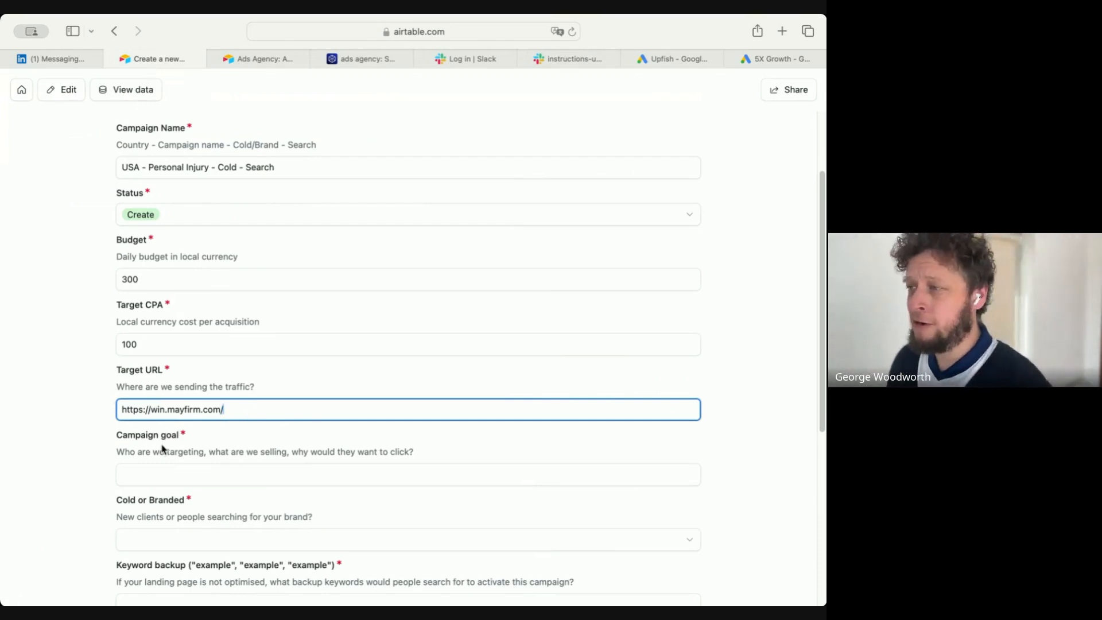
- Enter the campaign goal "This is a campaign to find people searching for personal injury related terms and encouraging them to undertake a free legal assessment"
left_click(199, 475)
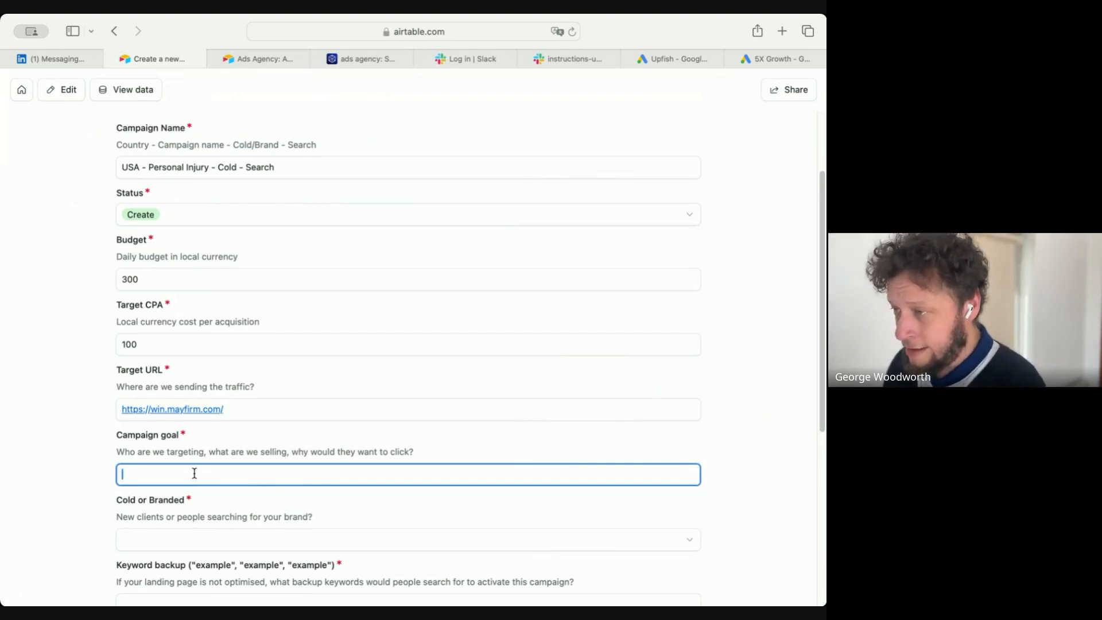
type("This is a campaign to fin")
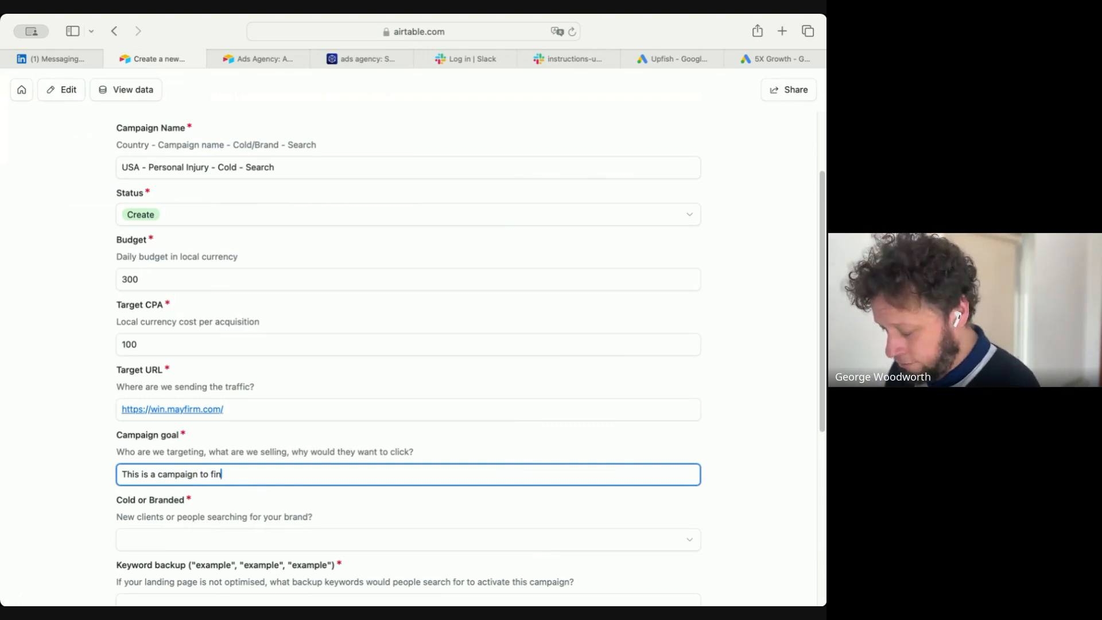
type("d people sear")
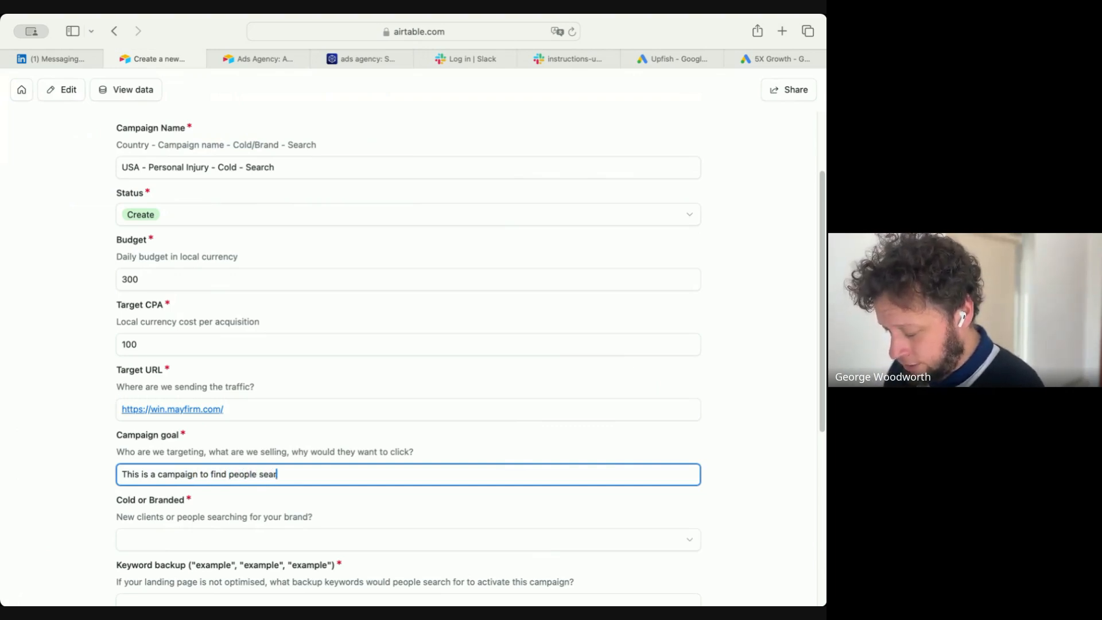
type("ching for personal in")
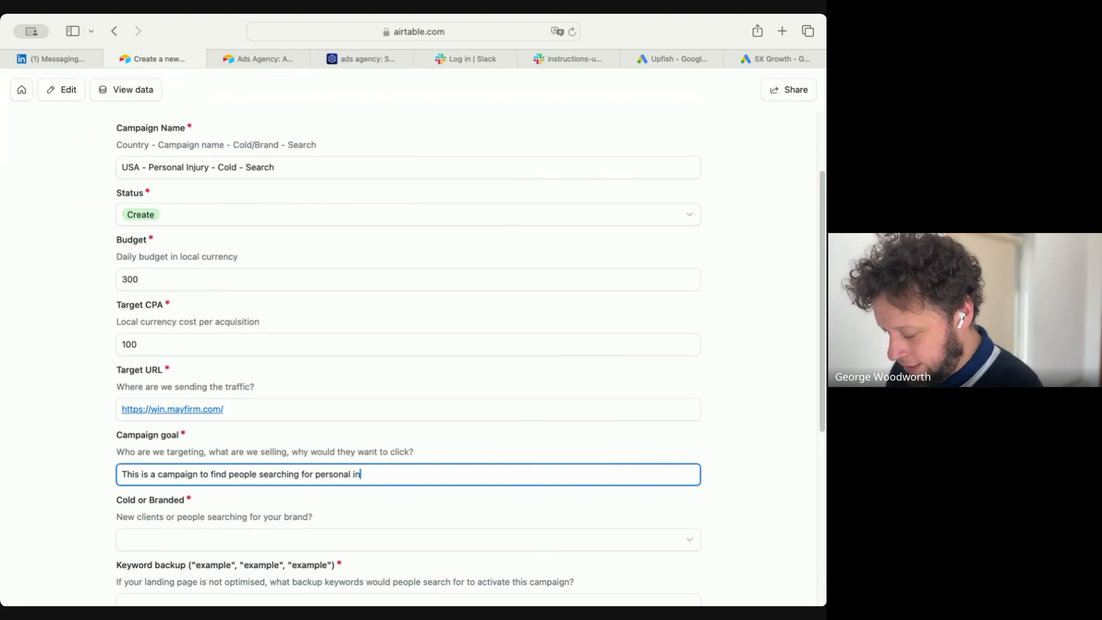
type("jury related ")
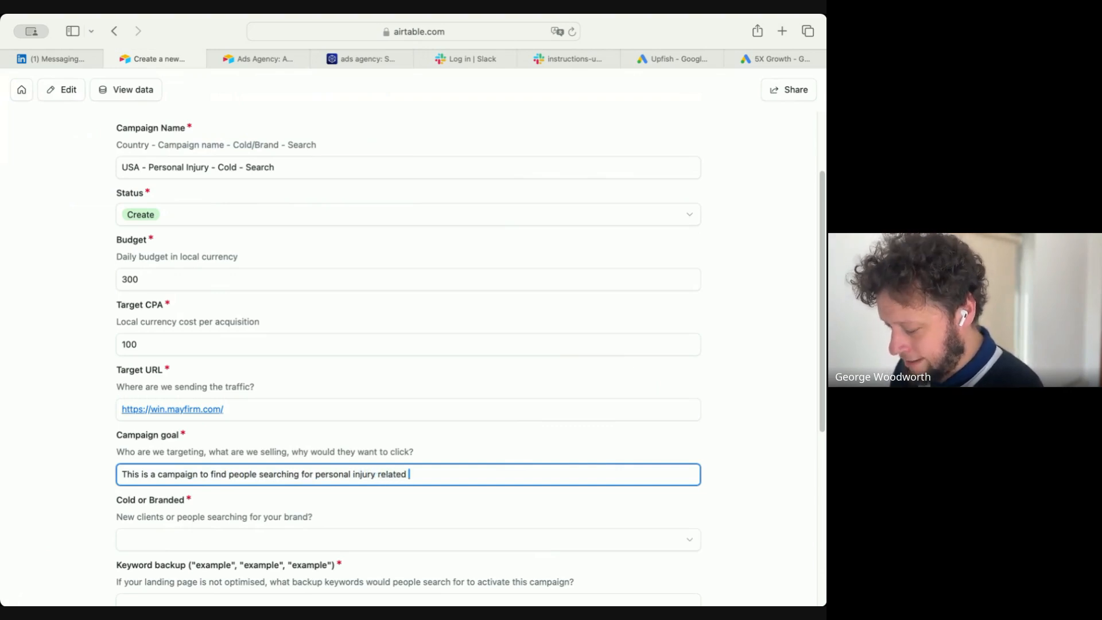
type("terms and enc")
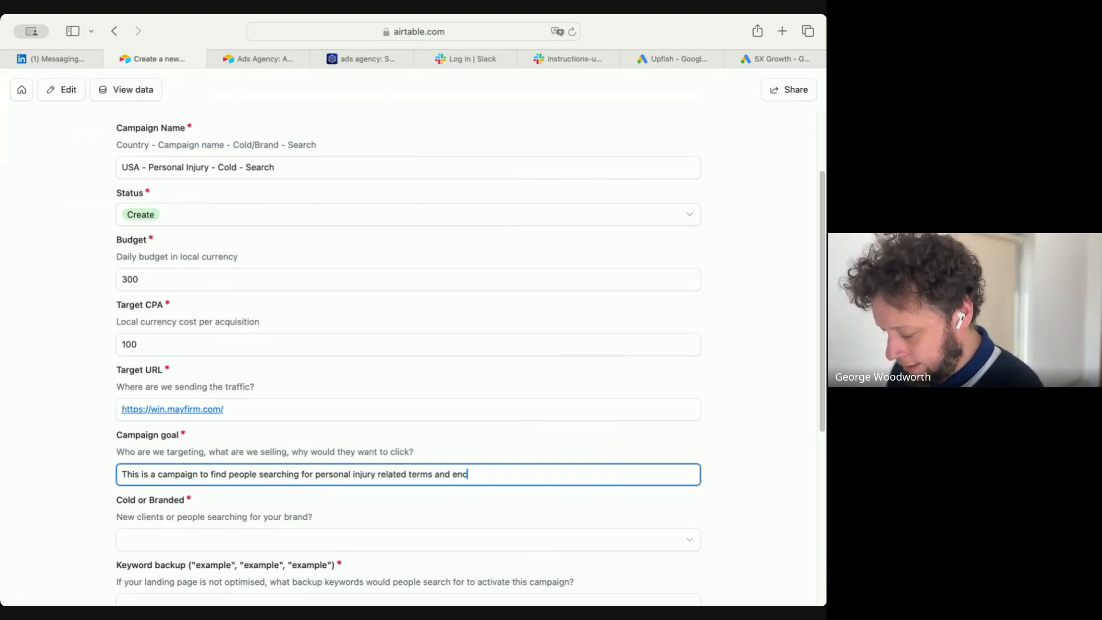
type("ouraging them t")
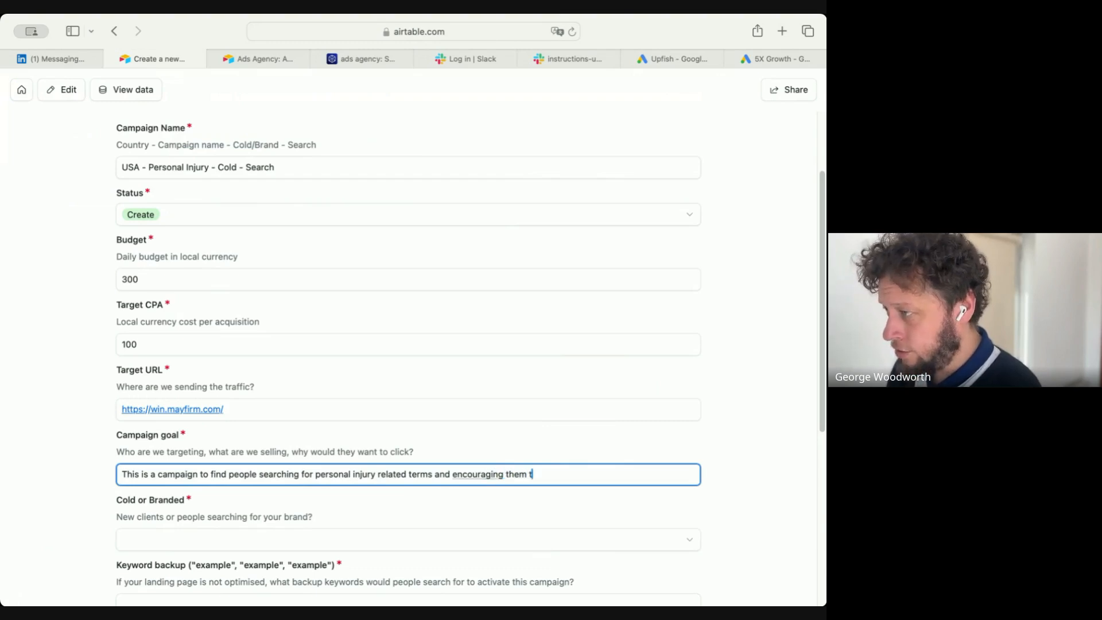
type("o undertake a ")
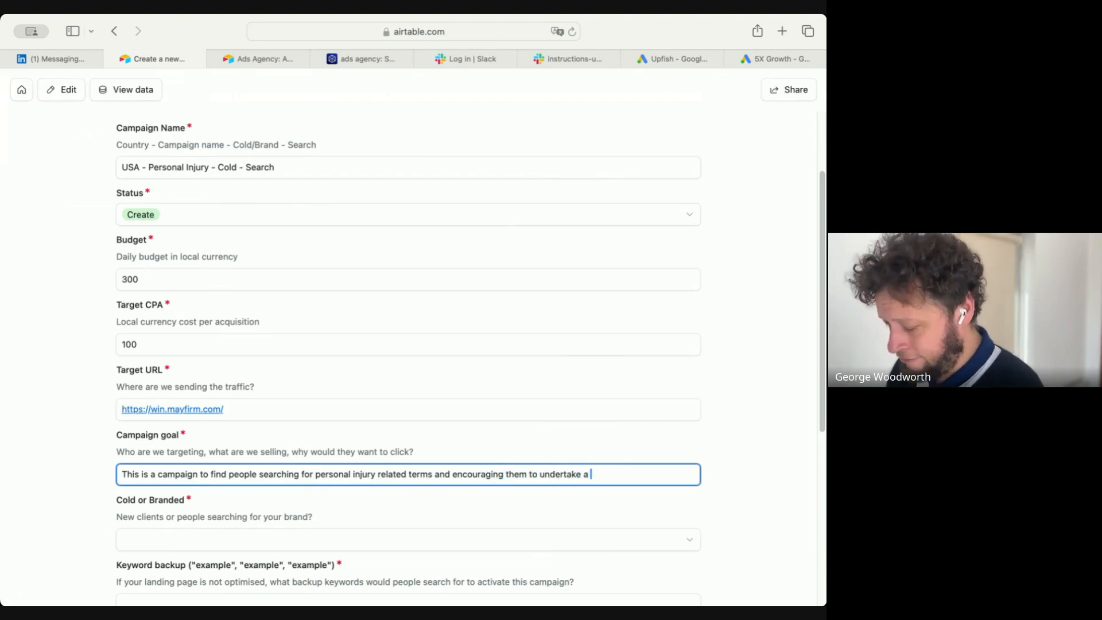
type("free legal assessment")
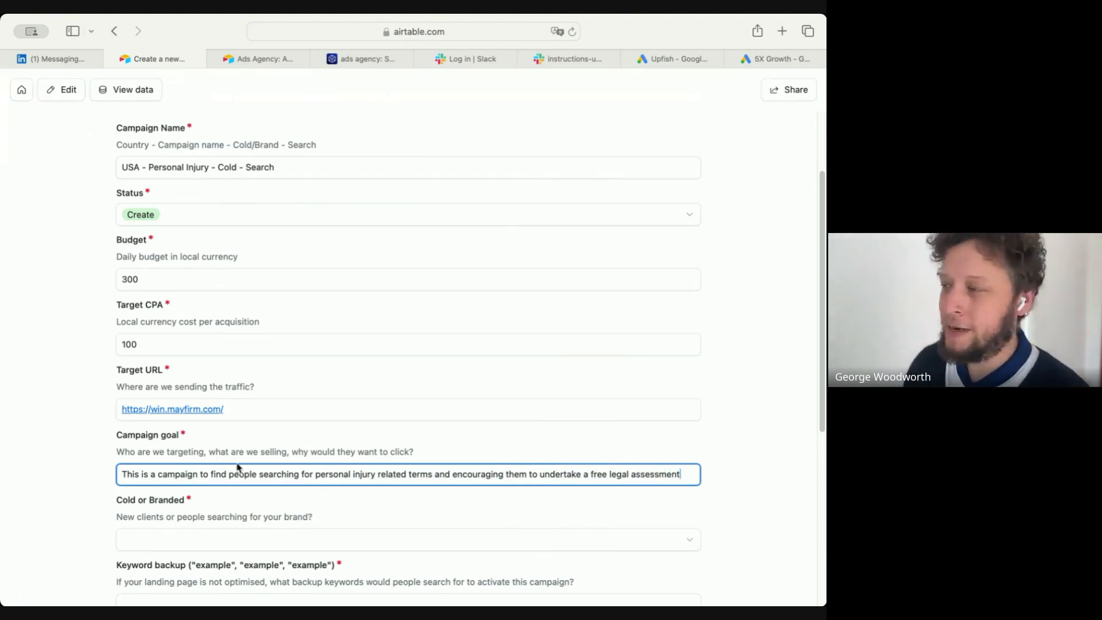
- Review the entered campaign goal against the field's guidance on audience, offer and reason to click
triple_click(256, 477)
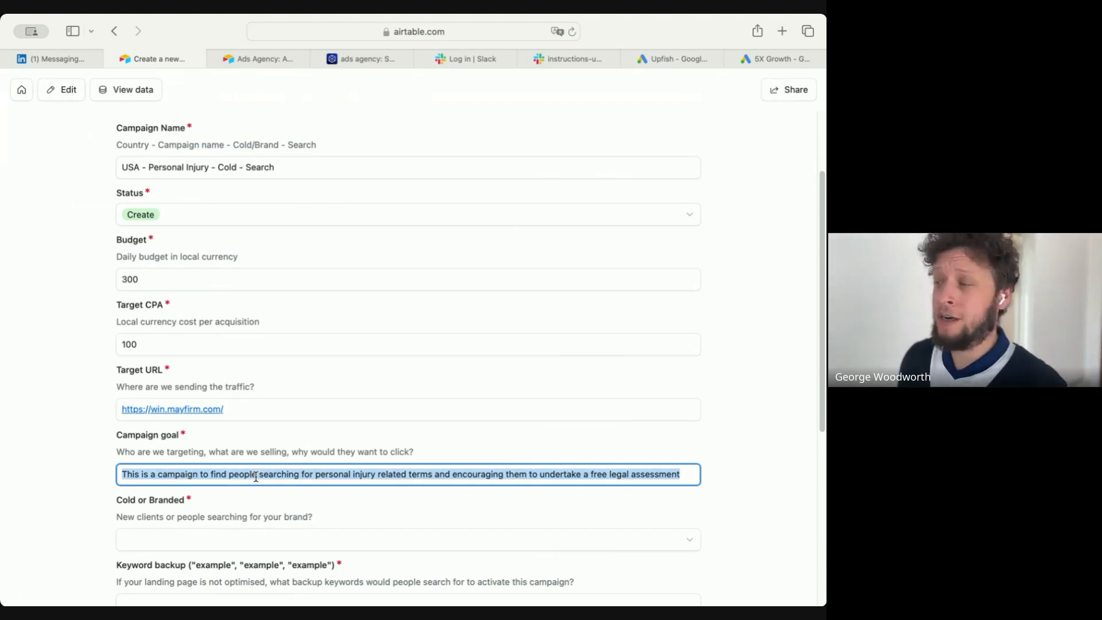
left_click(198, 448)
double_click(197, 448)
left_click(266, 450)
double_click(274, 450)
left_click(370, 447)
- Set the Cold or Branded field to Cold and check it against the campaign name
scroll(285, 519, "down", 1)
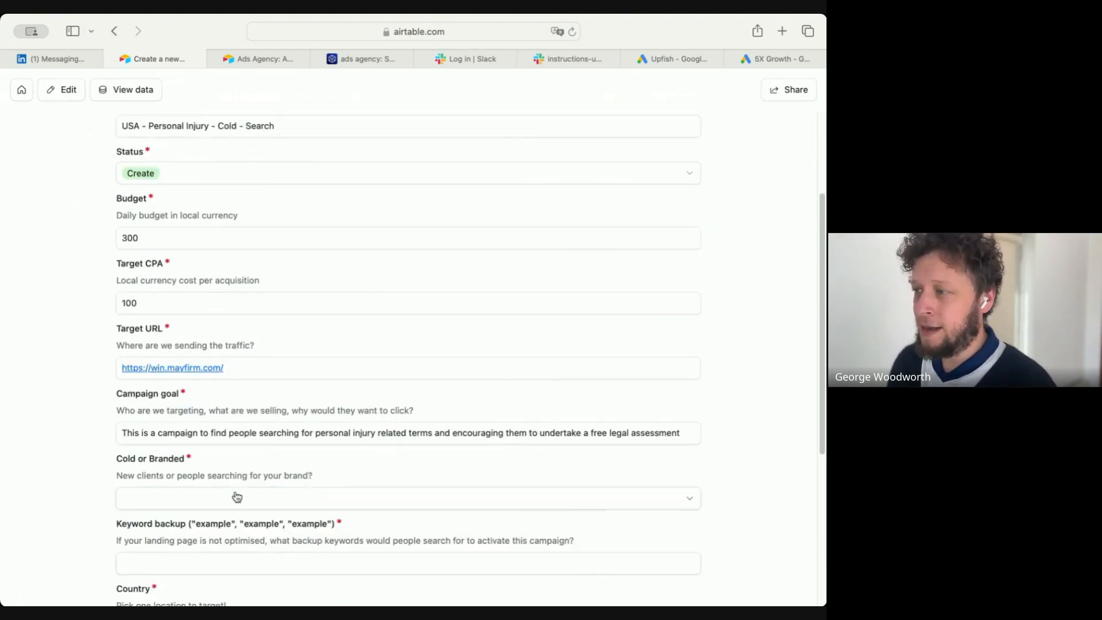
left_click(231, 500)
left_click(194, 561)
scroll(269, 369, "up", 4)
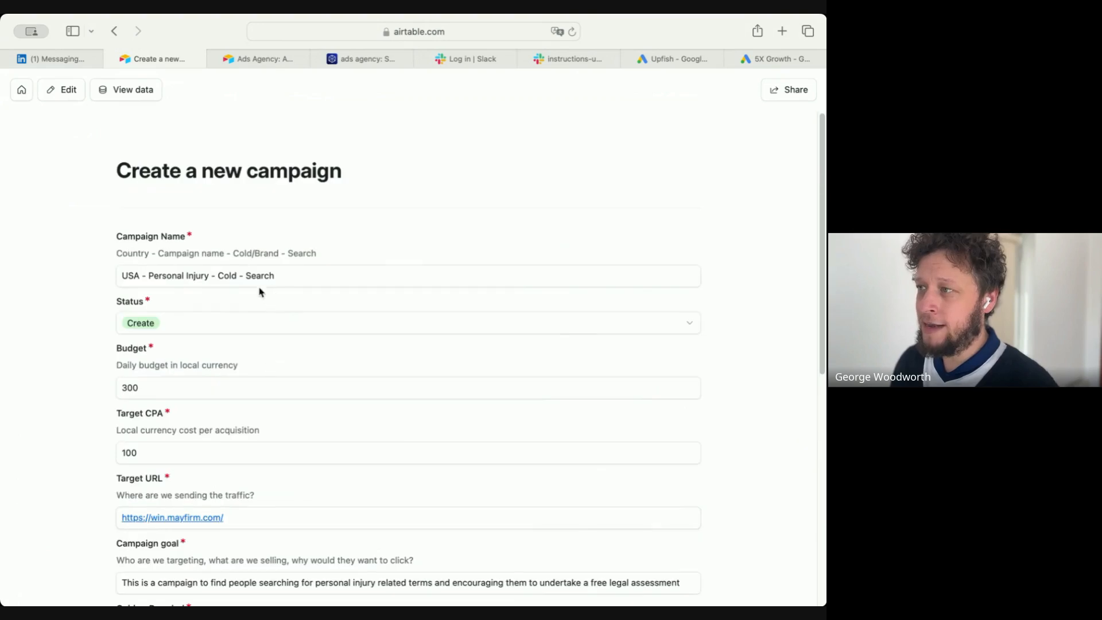
scroll(227, 391, "down", 5)
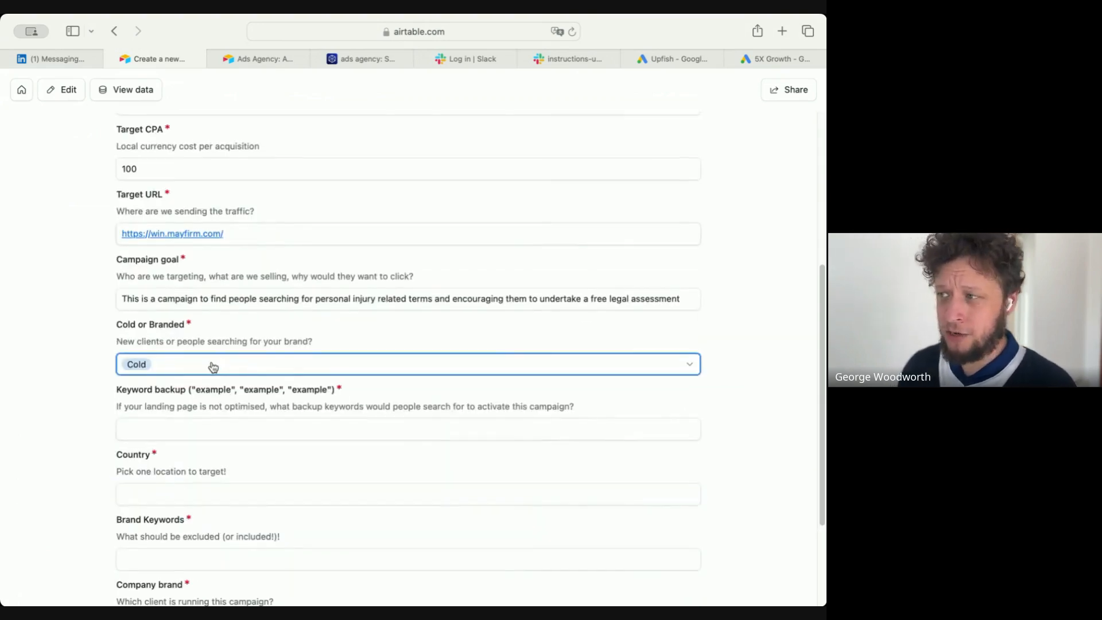
- Examine the Keyword backup field's guidance in relation to the landing page given as the Target URL
left_click(216, 426)
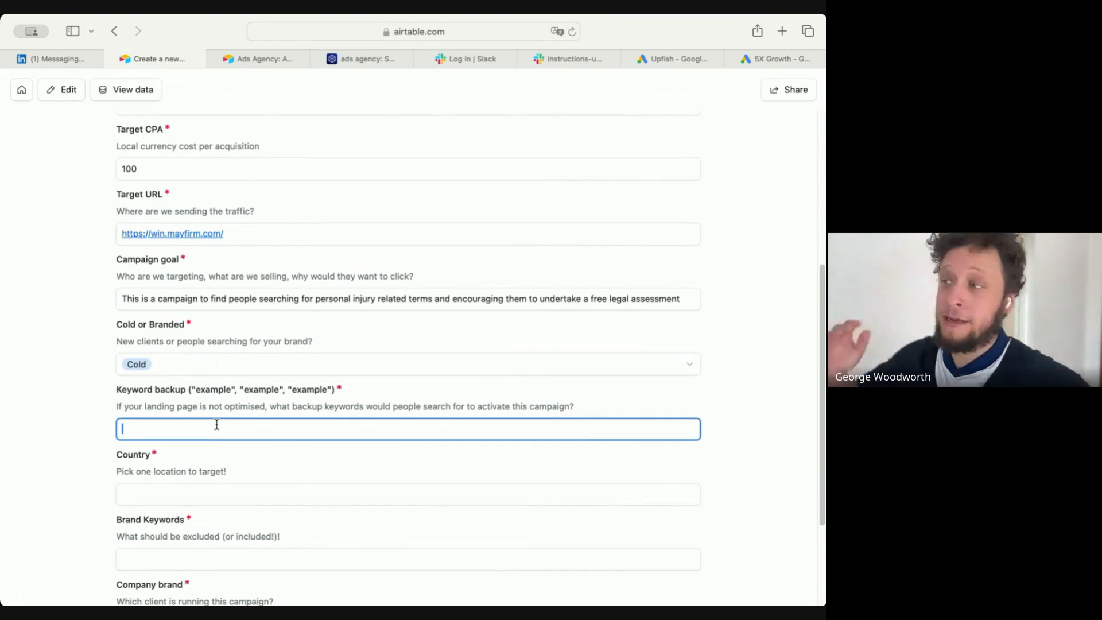
left_click_drag(247, 234, 117, 233)
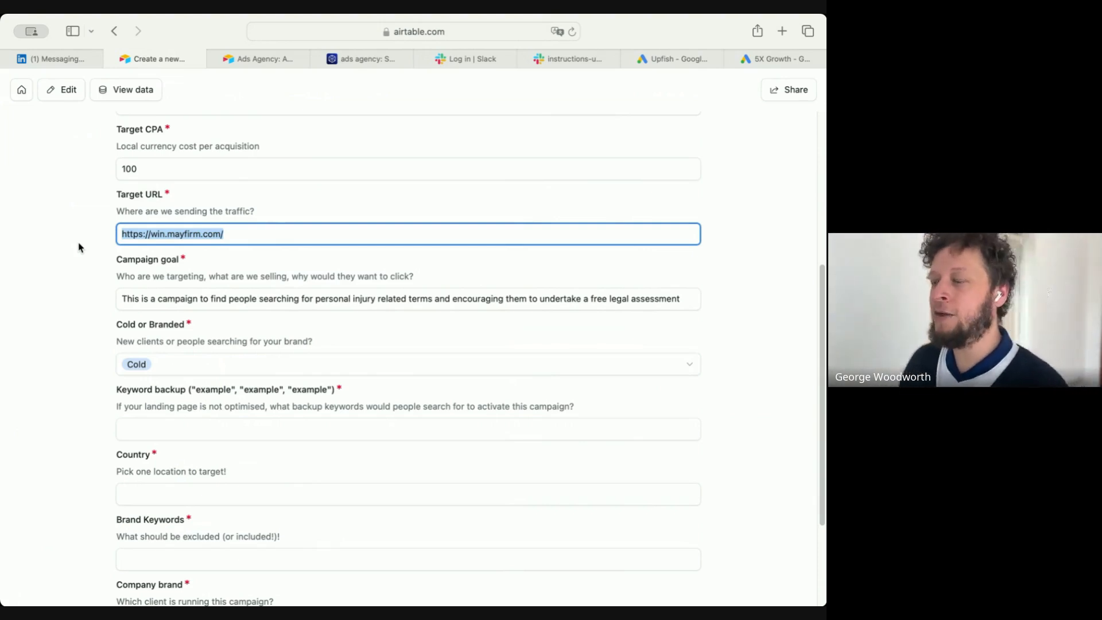
triple_click(148, 236)
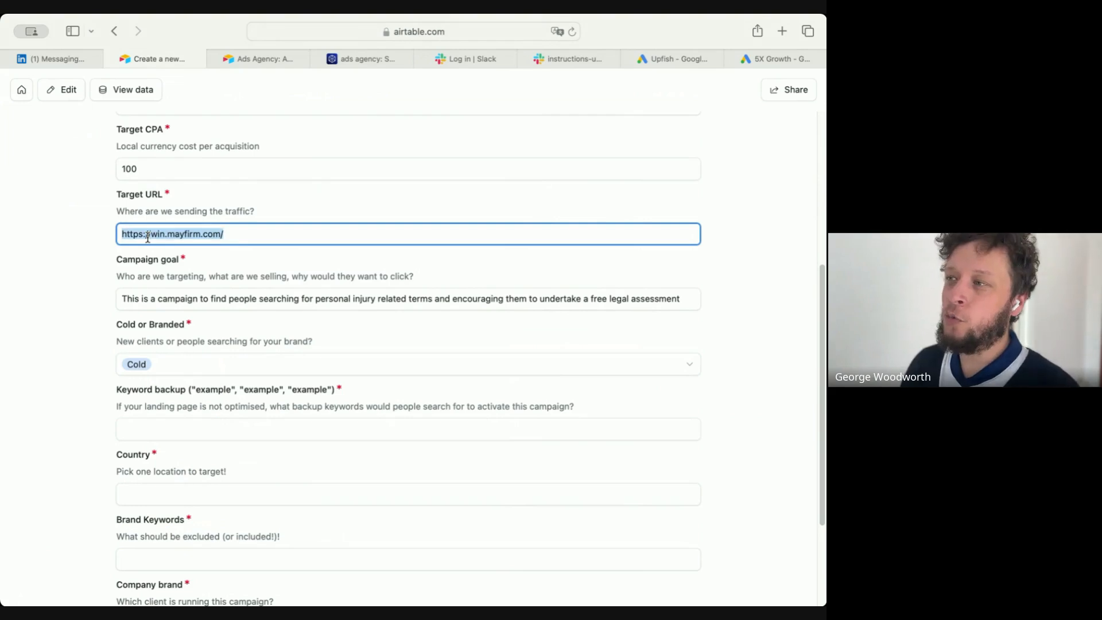
triple_click(184, 236)
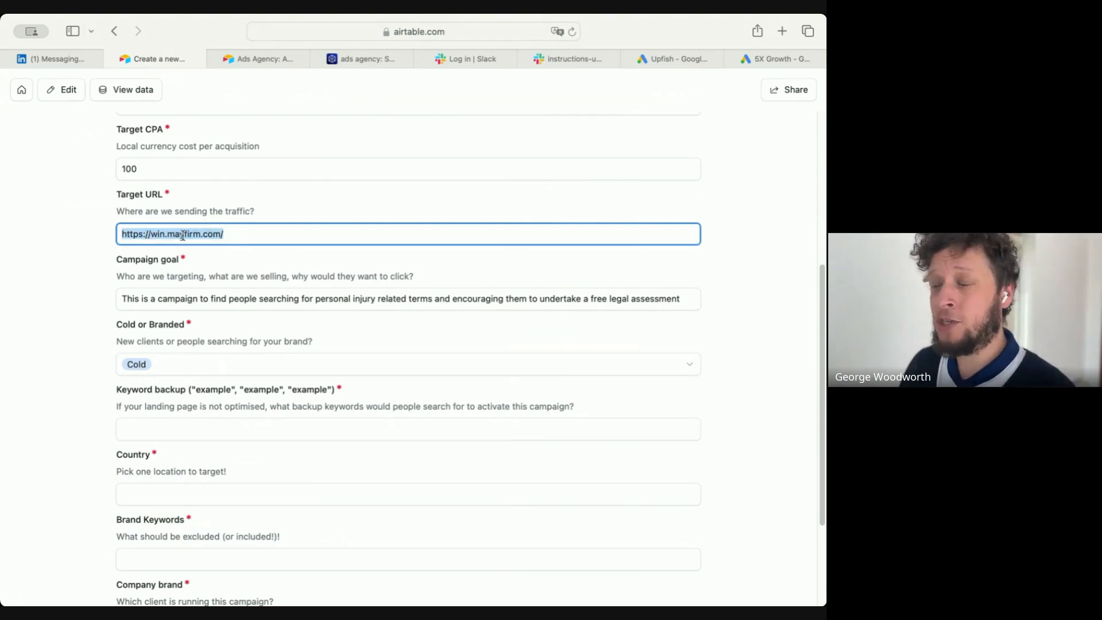
- Enter "Injury lawyer" in quotation marks as the Keyword backup for the campaign
scroll(172, 232, "up", 5)
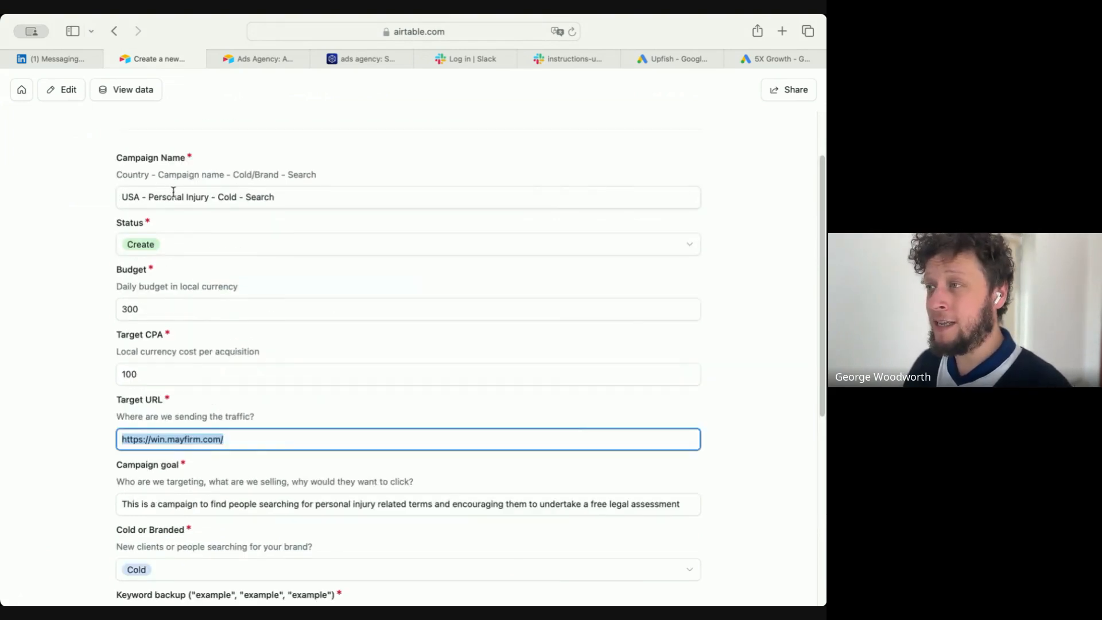
scroll(164, 374, "down", 4)
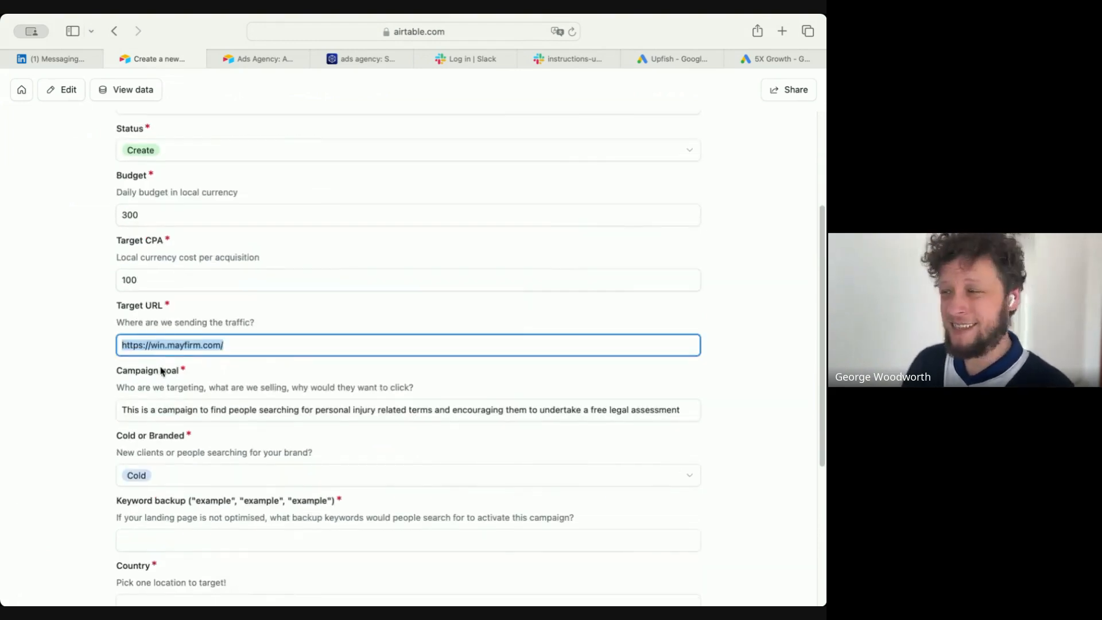
scroll(160, 368, "down", 3)
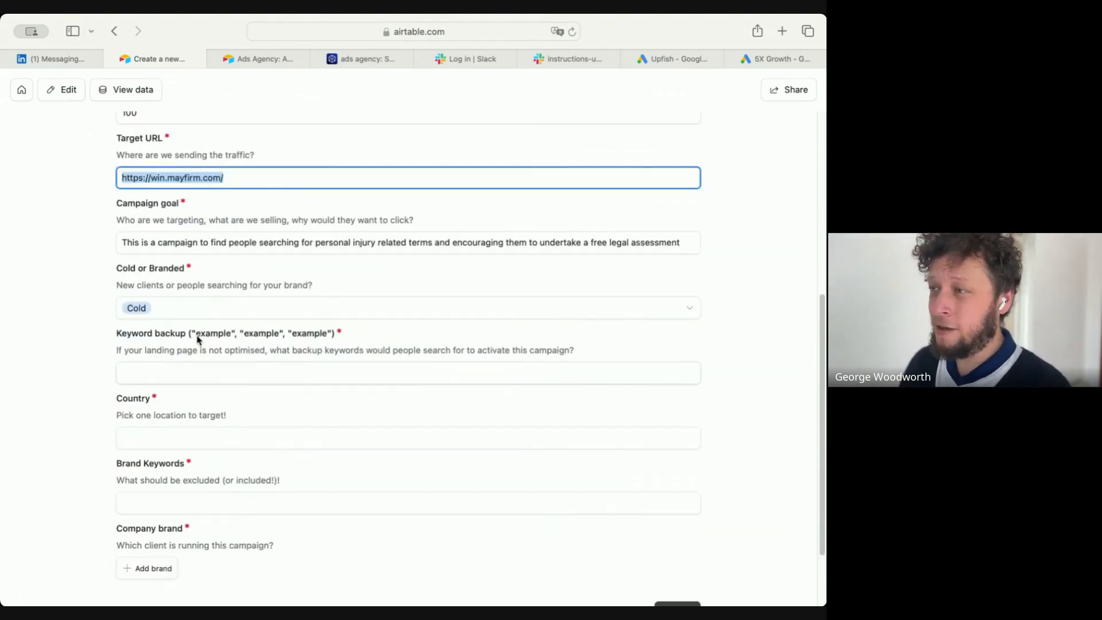
left_click_drag(193, 338, 337, 330)
left_click(277, 369)
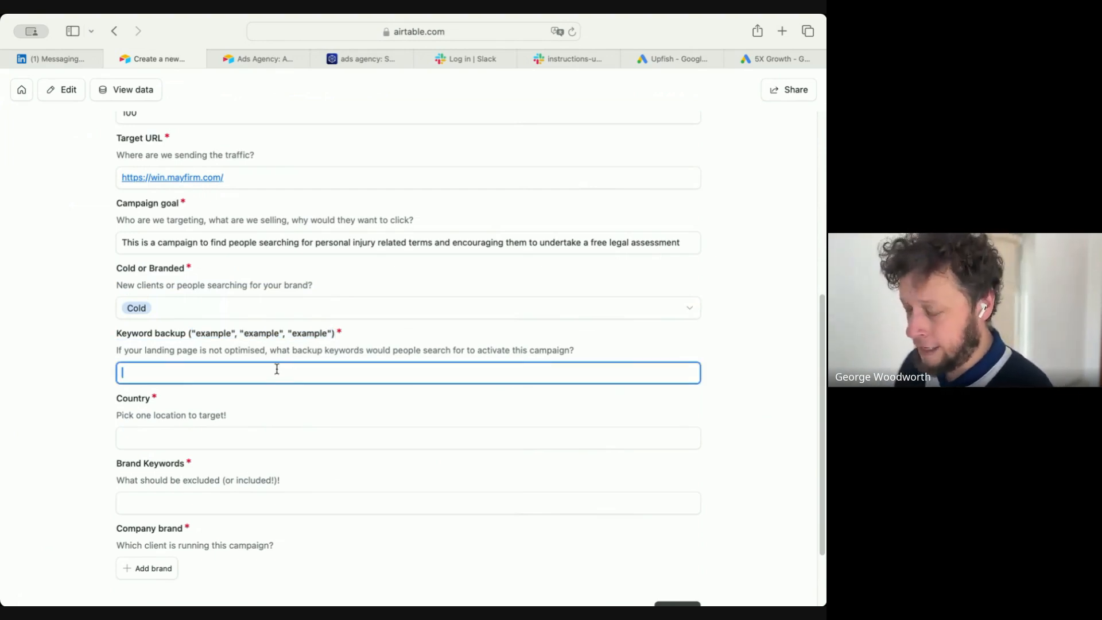
type("\"")
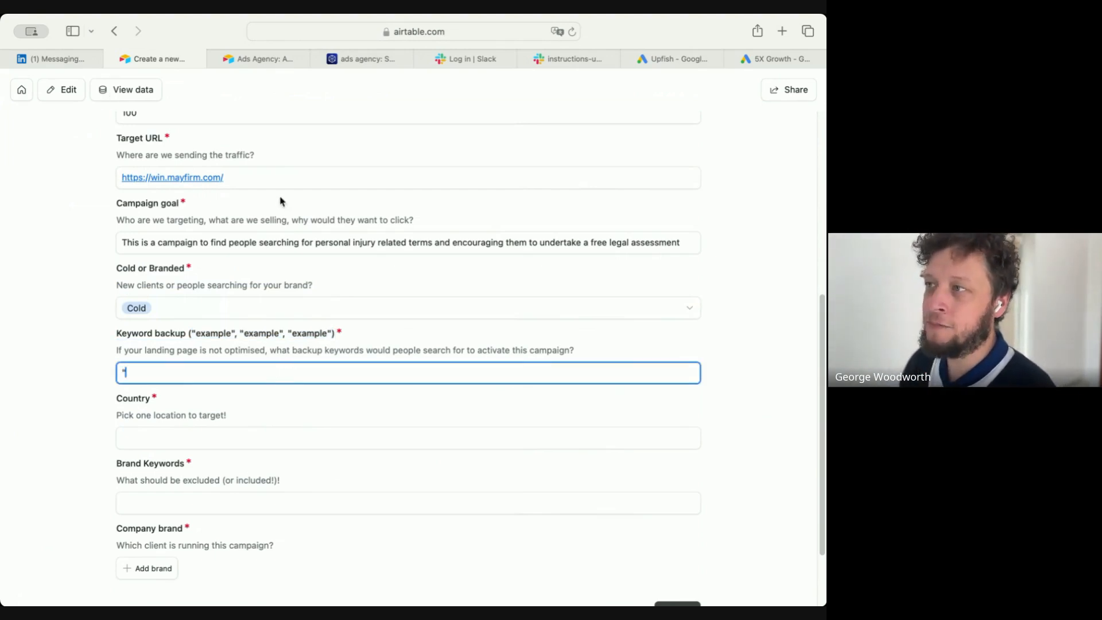
triple_click(232, 174)
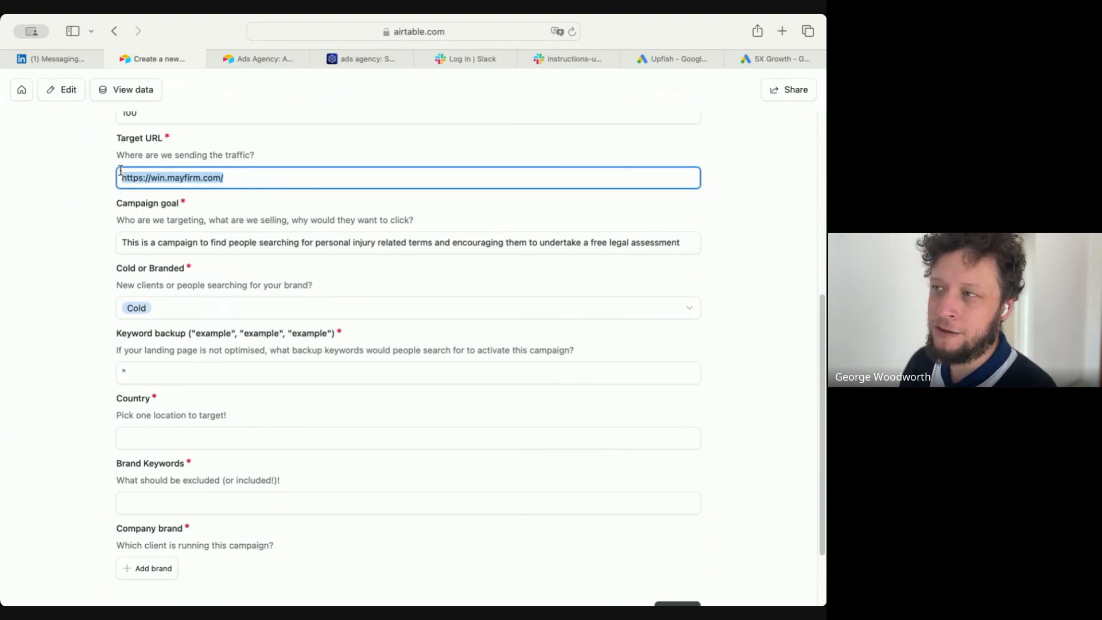
left_click(183, 376)
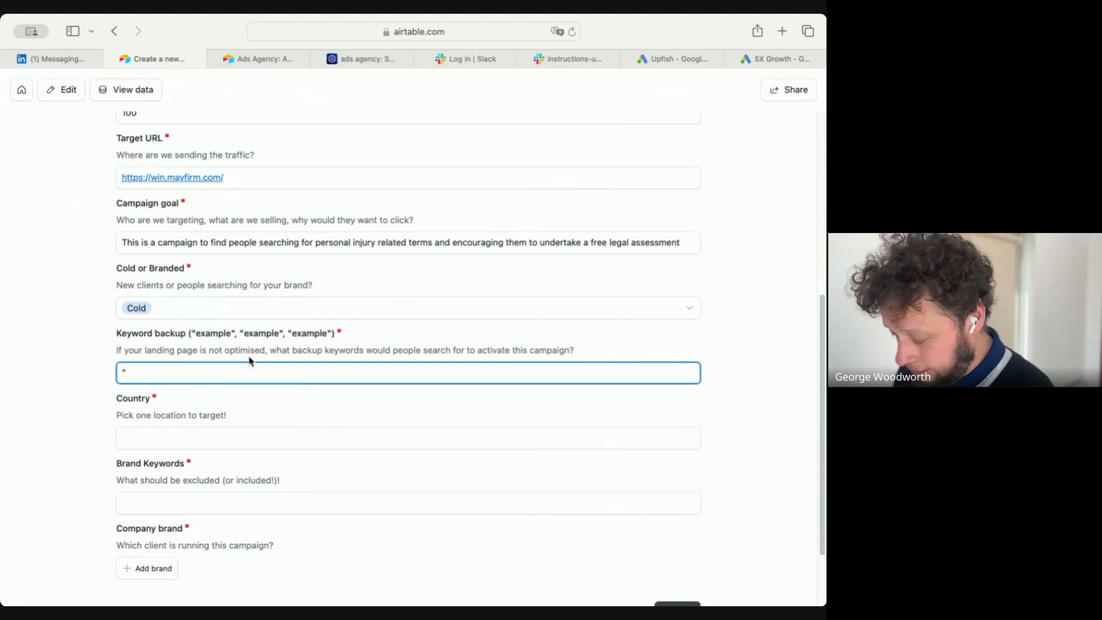
type("pnjury la")
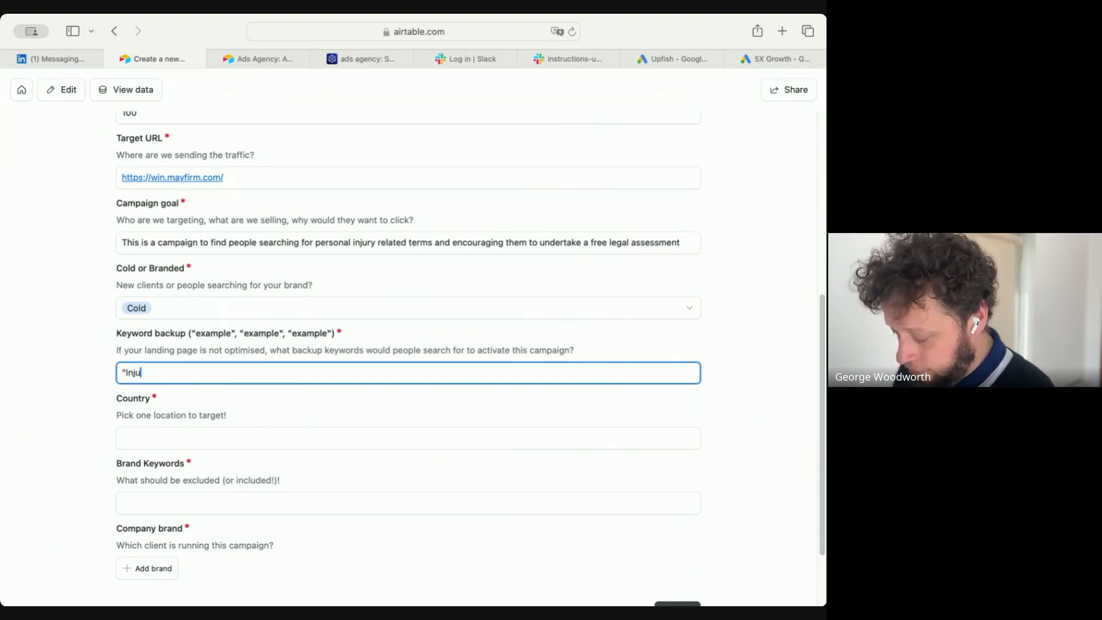
type("wyer\"")
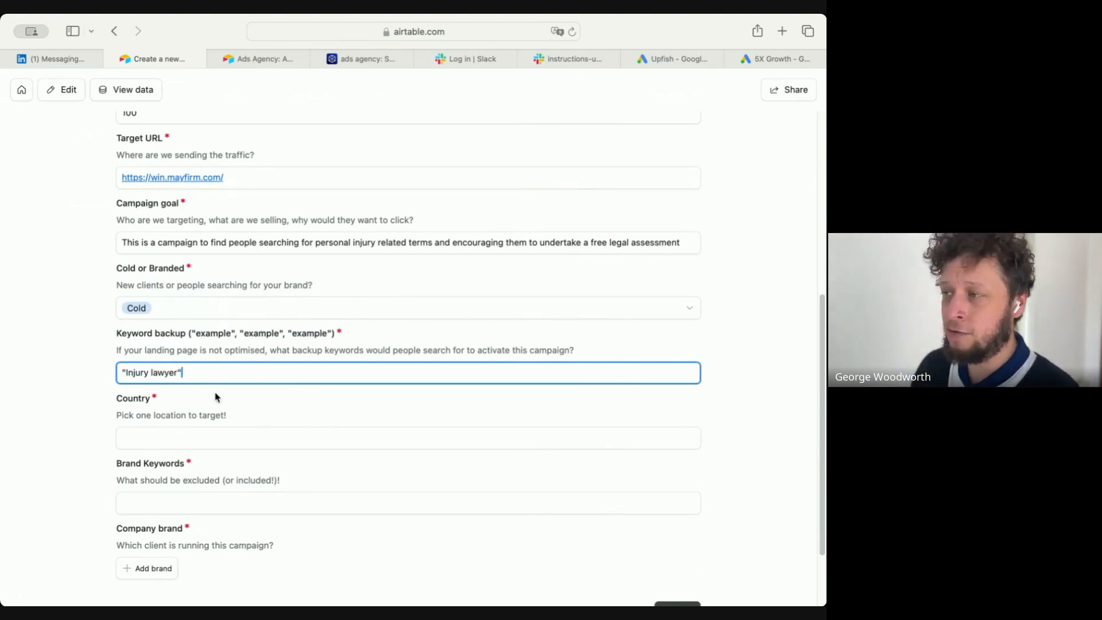
type(",")
key("BackSpace")
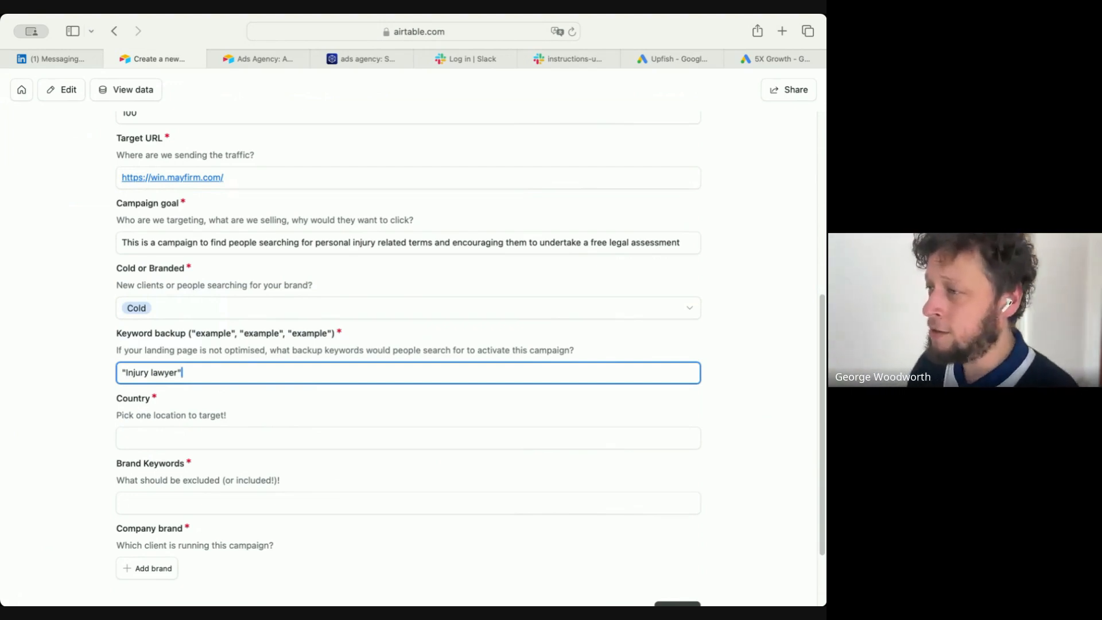
- Set the campaign's Country to United States, following the field's one-location guidance
left_click(241, 439)
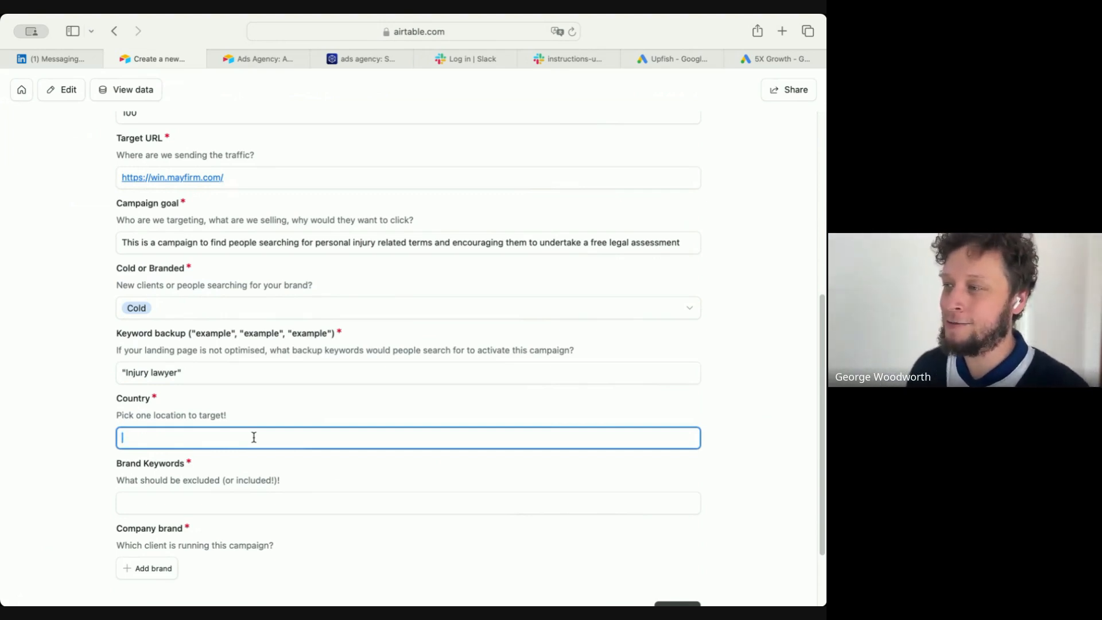
left_click_drag(238, 413, 103, 416)
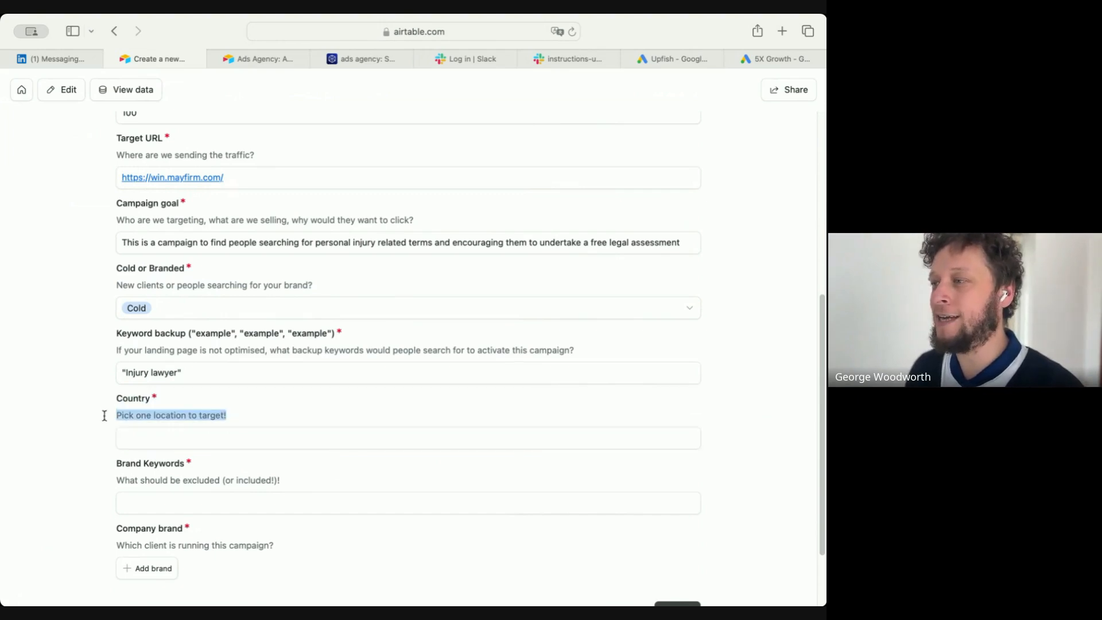
left_click(178, 445)
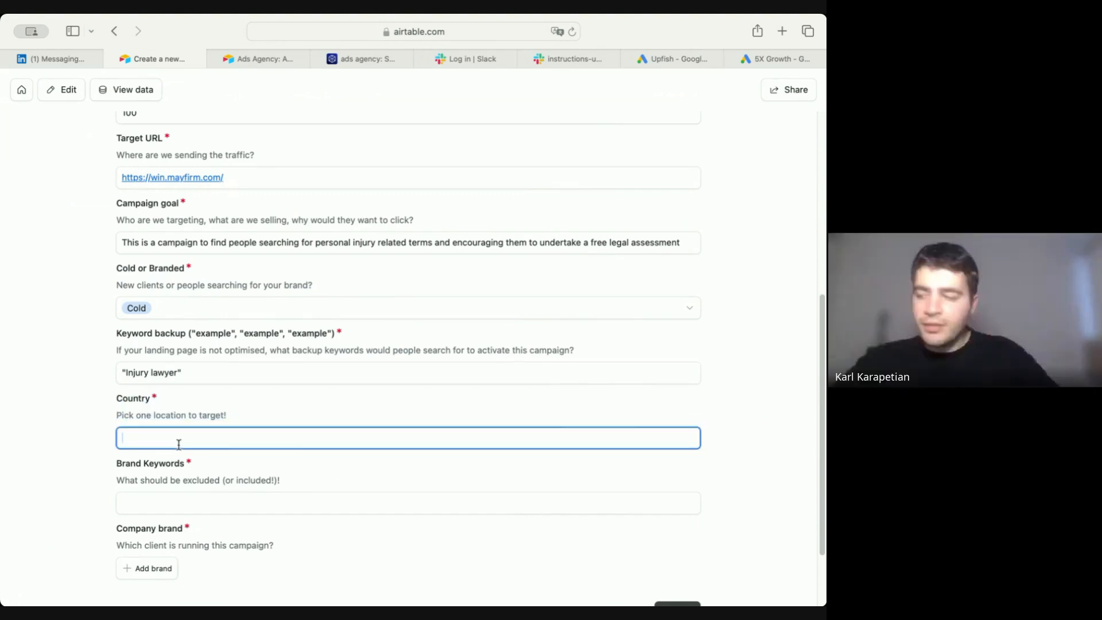
type("United States")
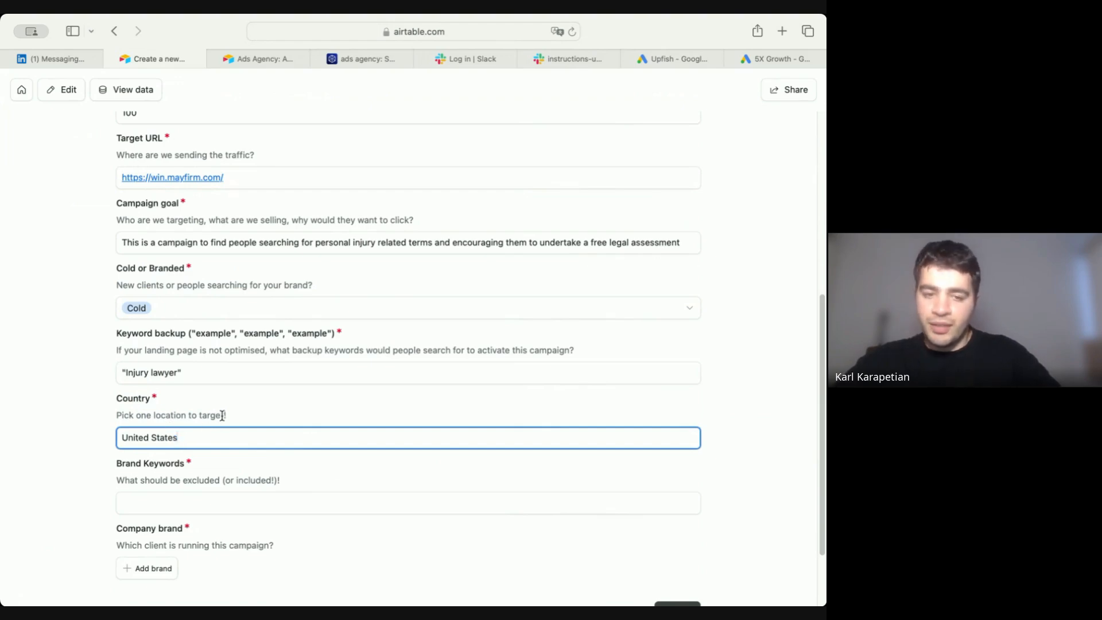
- Review the completed campaign fields and the Brand Keywords guidance on what should be excluded or included
scroll(222, 416, "up", 10)
scroll(222, 419, "down", 3)
scroll(223, 419, "down", 5)
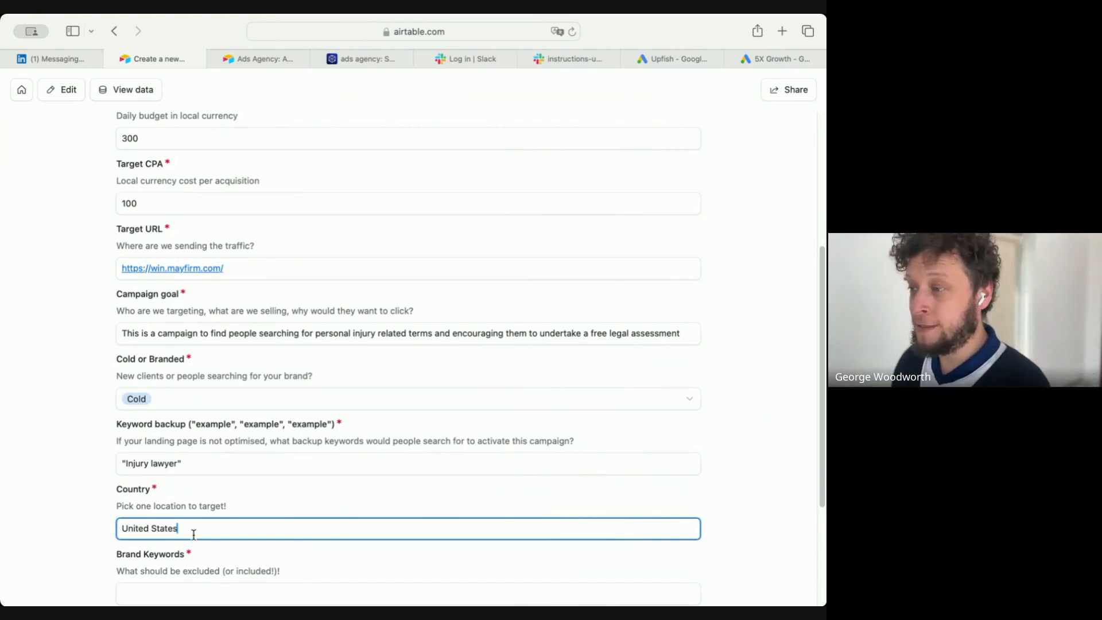
scroll(194, 535, "down", 2)
scroll(194, 535, "down", 1)
left_click(185, 512)
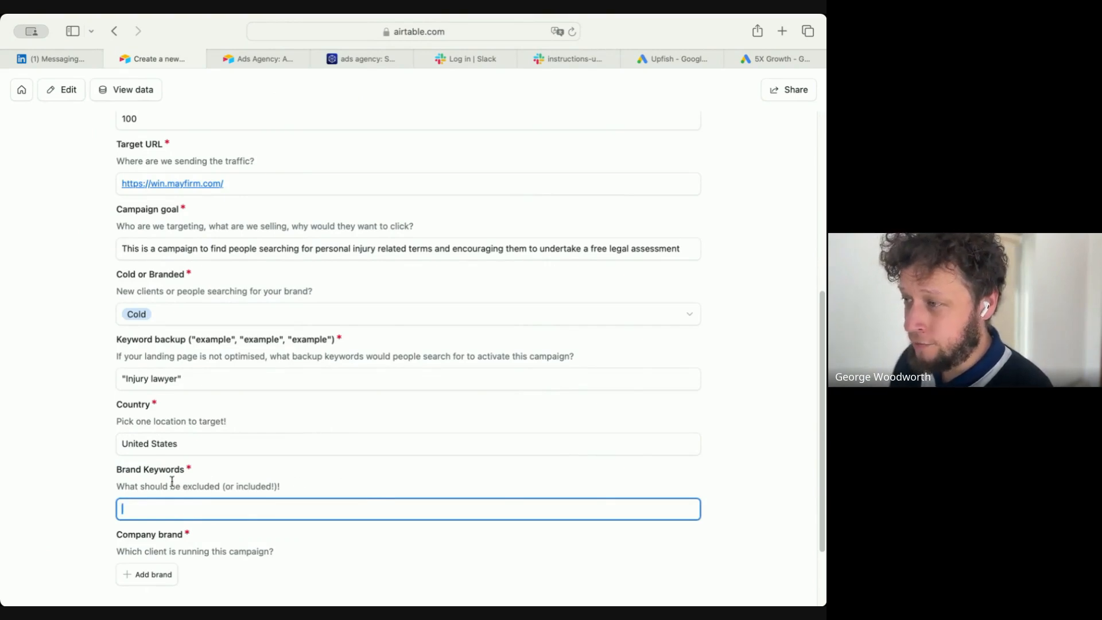
left_click_drag(155, 484, 251, 488)
scroll(157, 252, "up", 1)
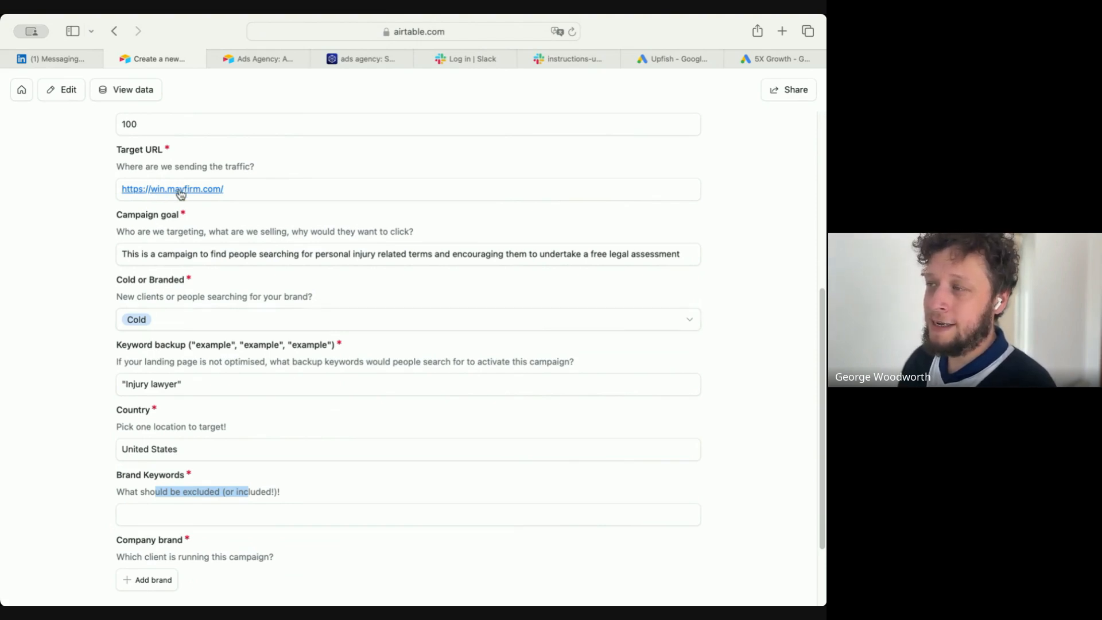
- Try JEtta and ID3 as example Brand Keywords and clear the field again
left_click(275, 513)
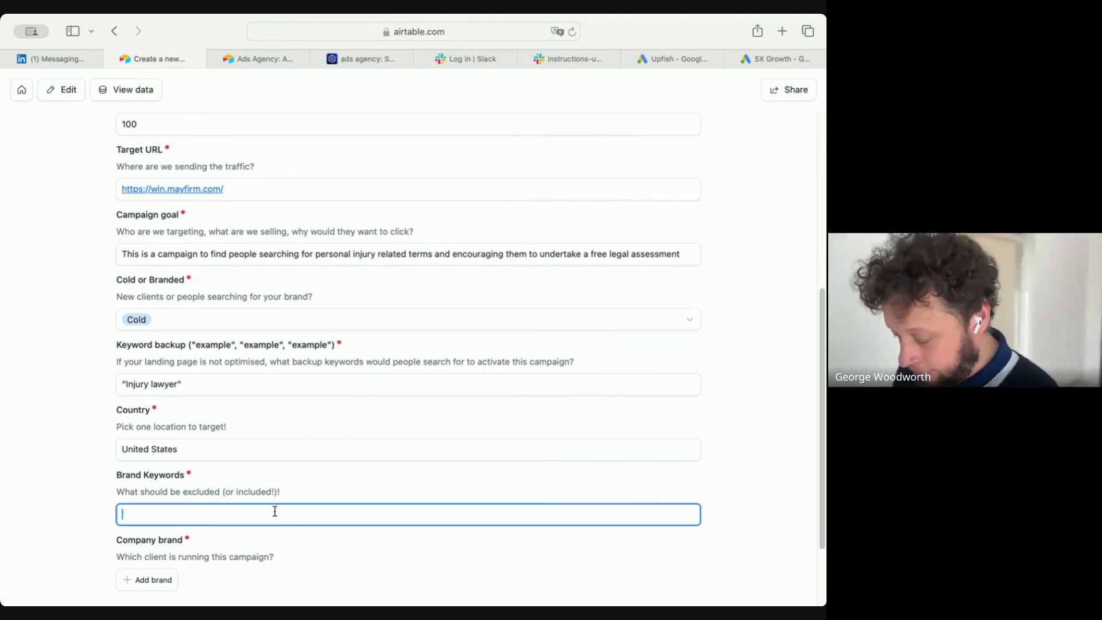
type("JEtta, ")
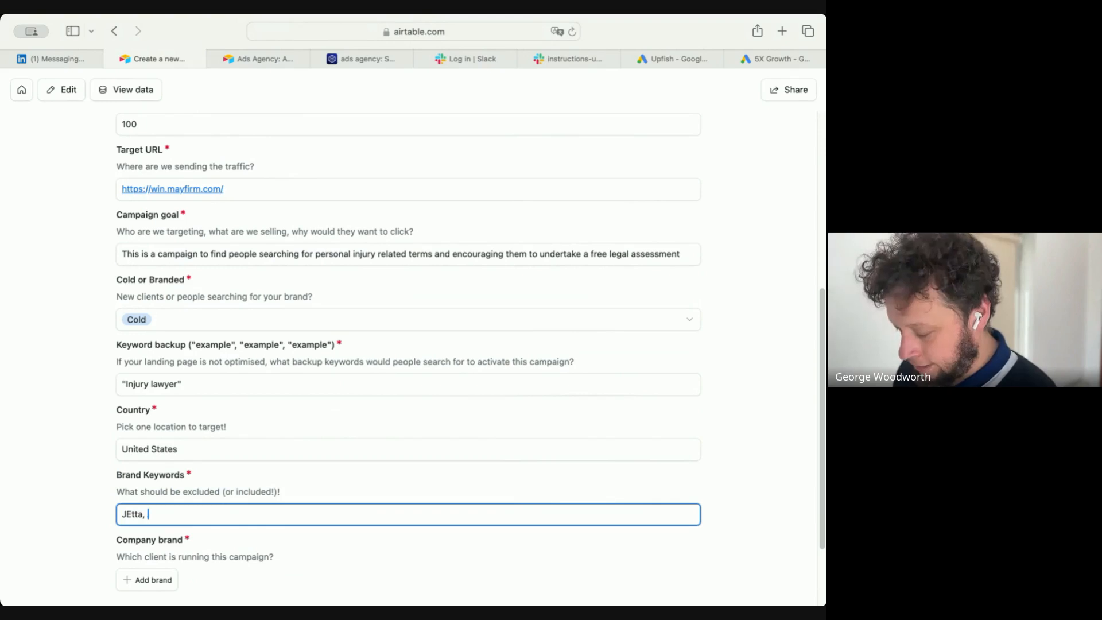
type("JE")
key("BackSpace")
key("BackSpace")
type("E")
key("BackSpace")
type("ID3,")
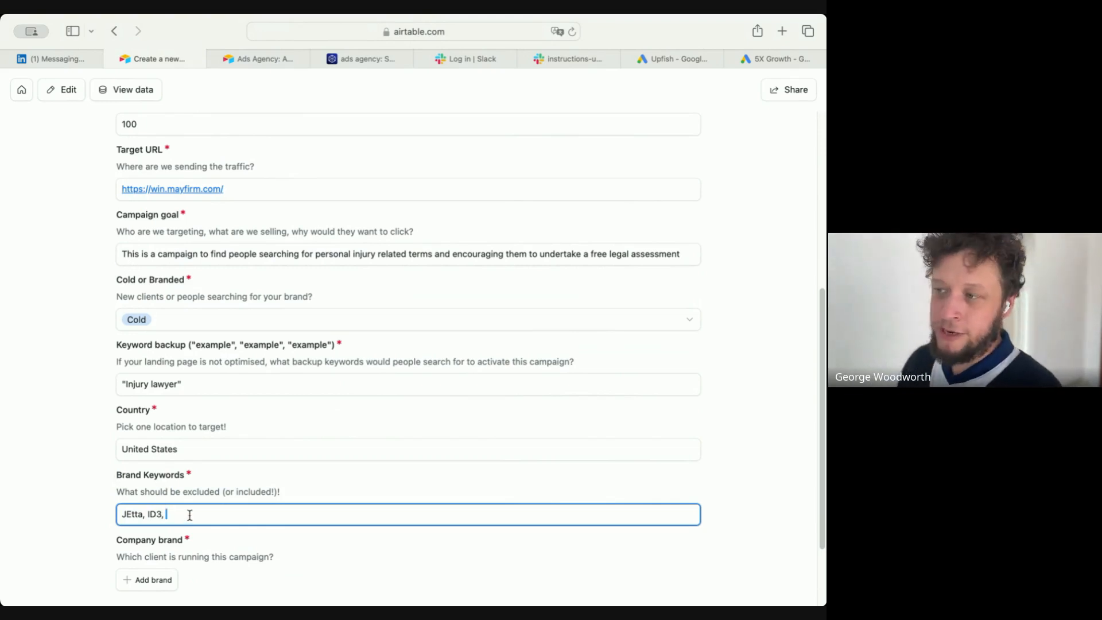
left_click_drag(187, 515, 107, 515)
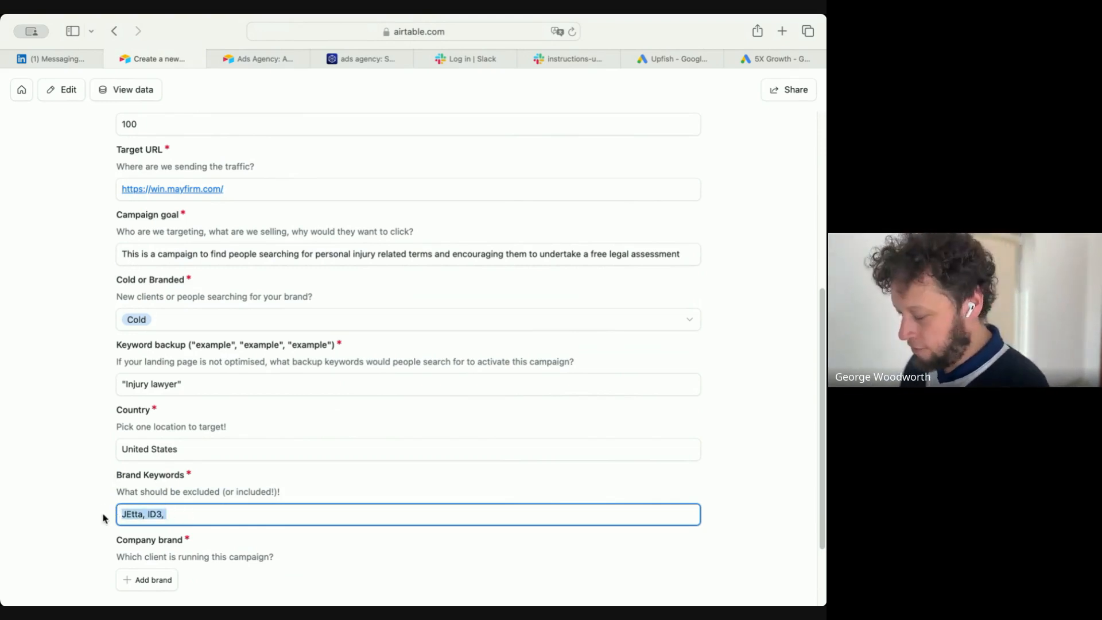
key("BackSpace")
- Link the Lawyer record as the Company brand running this campaign
scroll(91, 505, "down", 3)
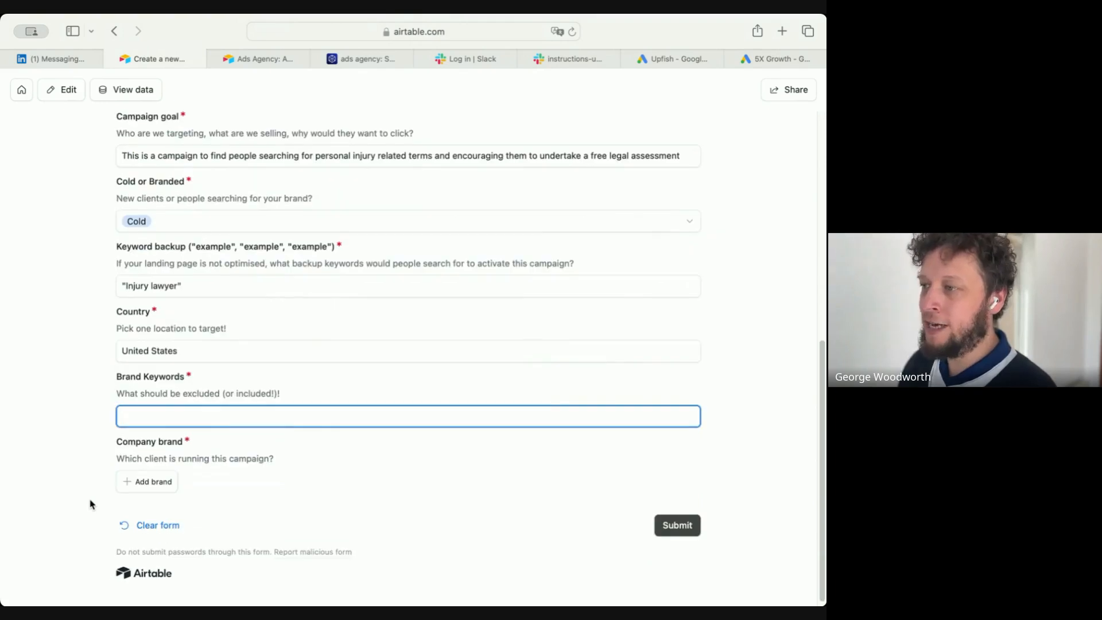
left_click(137, 490)
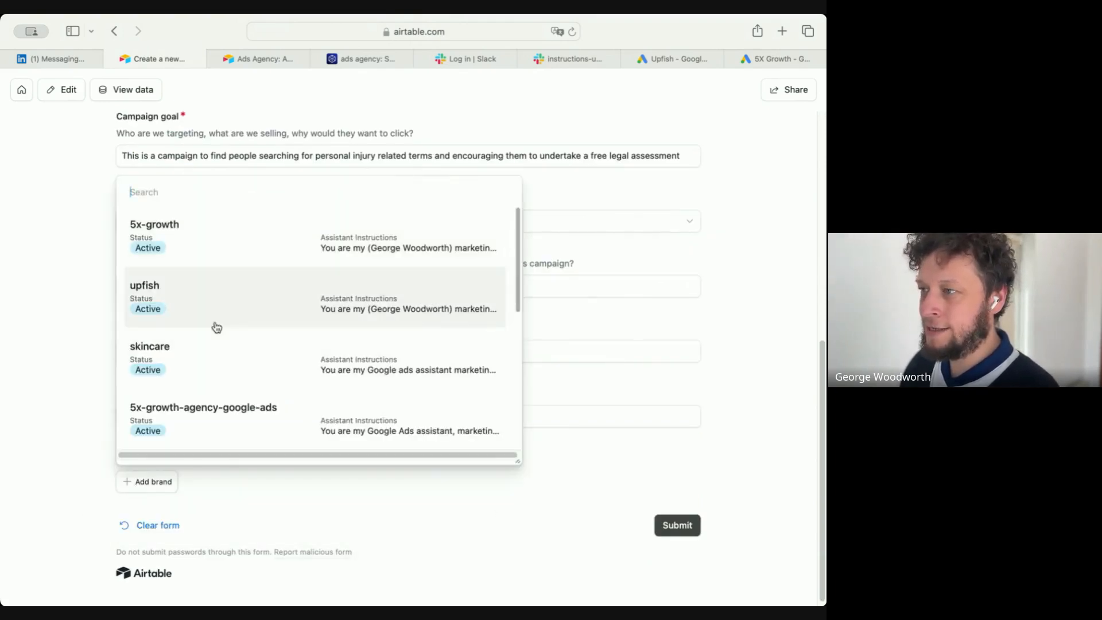
scroll(215, 326, "down", 5)
scroll(215, 327, "down", 2)
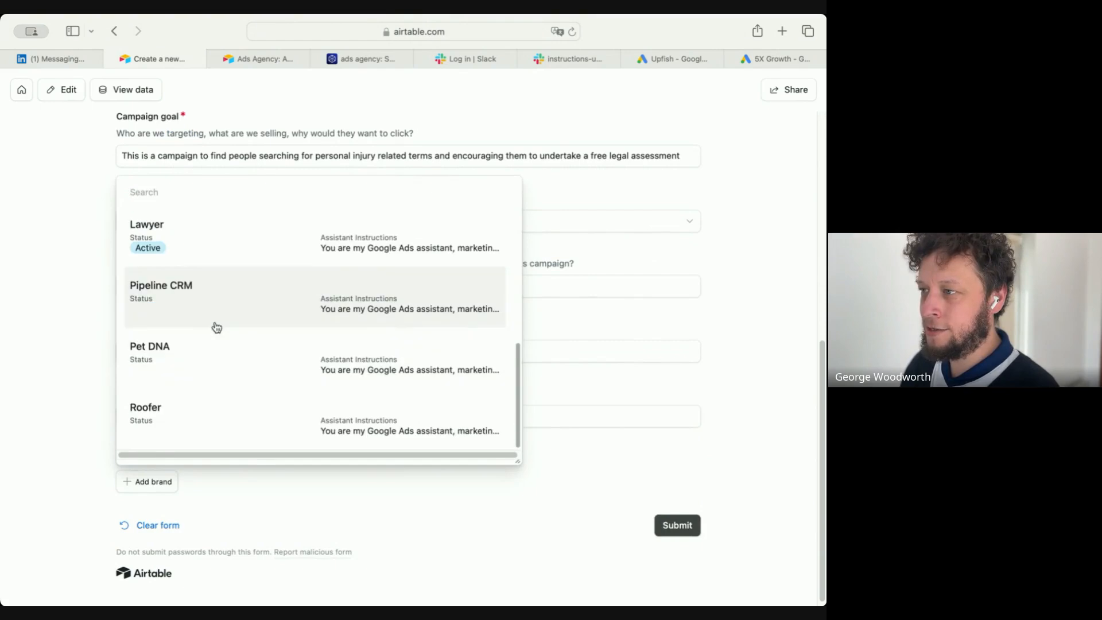
left_click(240, 260)
- Satisfy the required Brand Keywords field and submit the campaign form
left_click(679, 558)
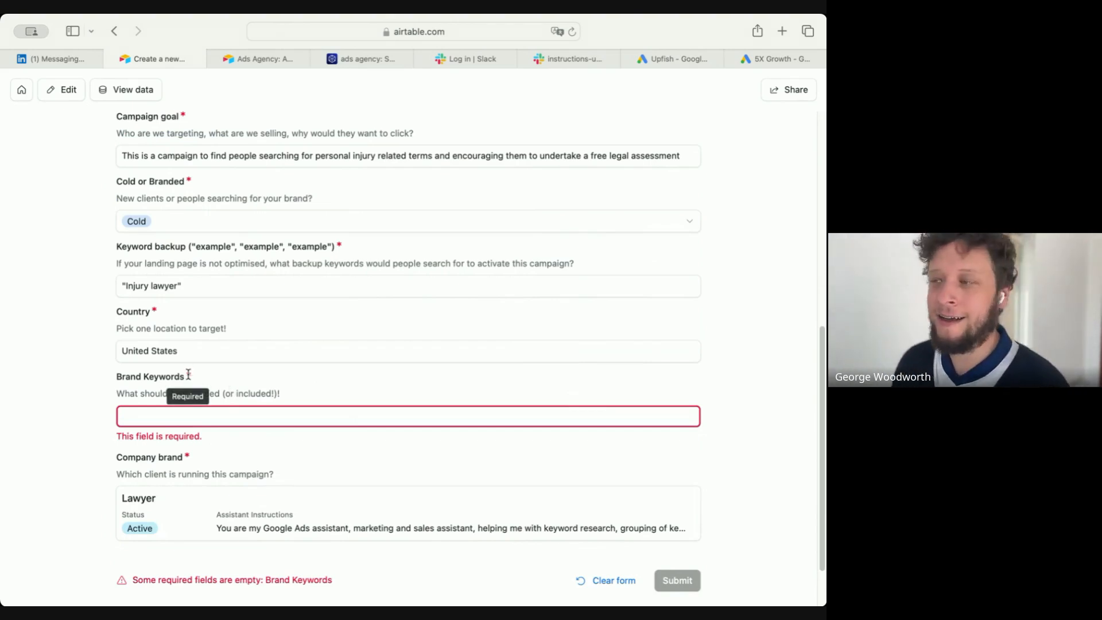
left_click(193, 416)
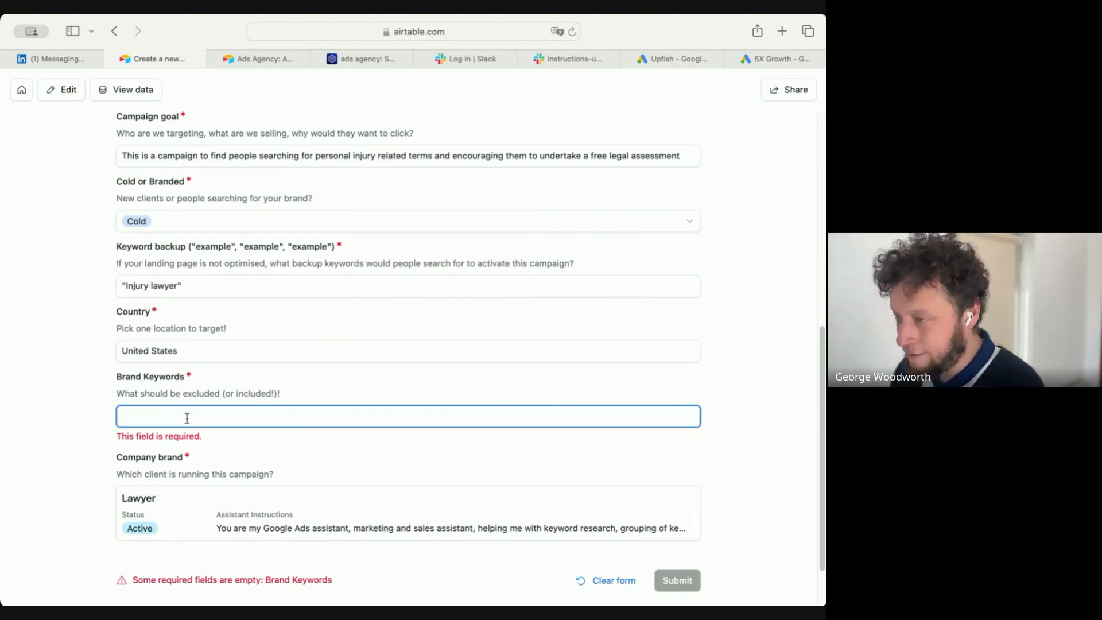
left_click(670, 557)
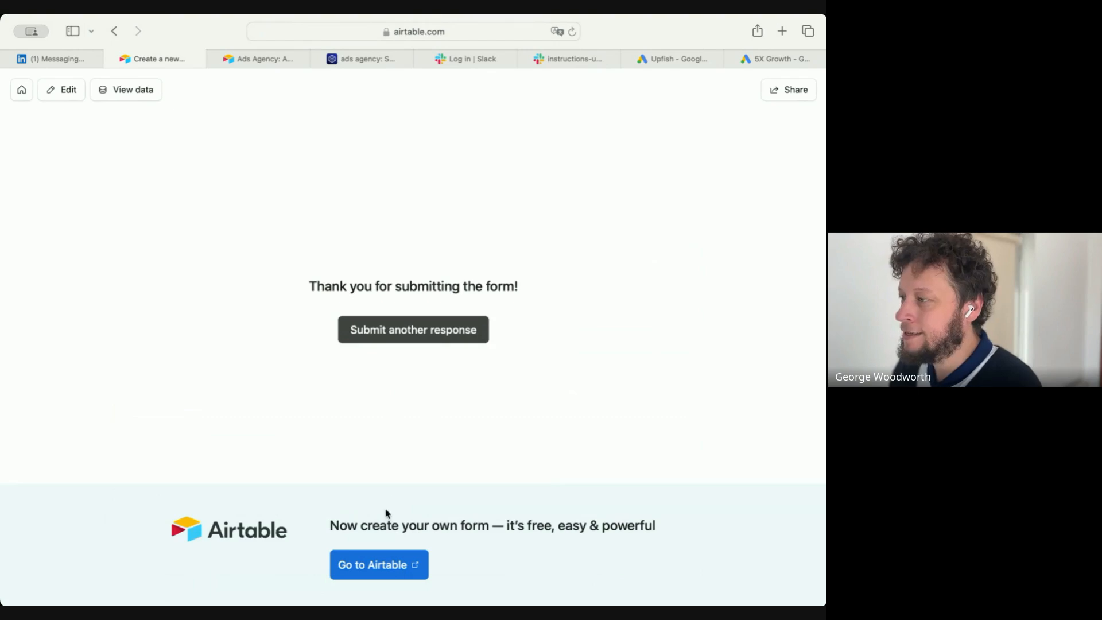
- Open the Ad campaigns table and check the Brand Keywords cell of the USA - Personal Injury - Cold - Search record
left_click(268, 62)
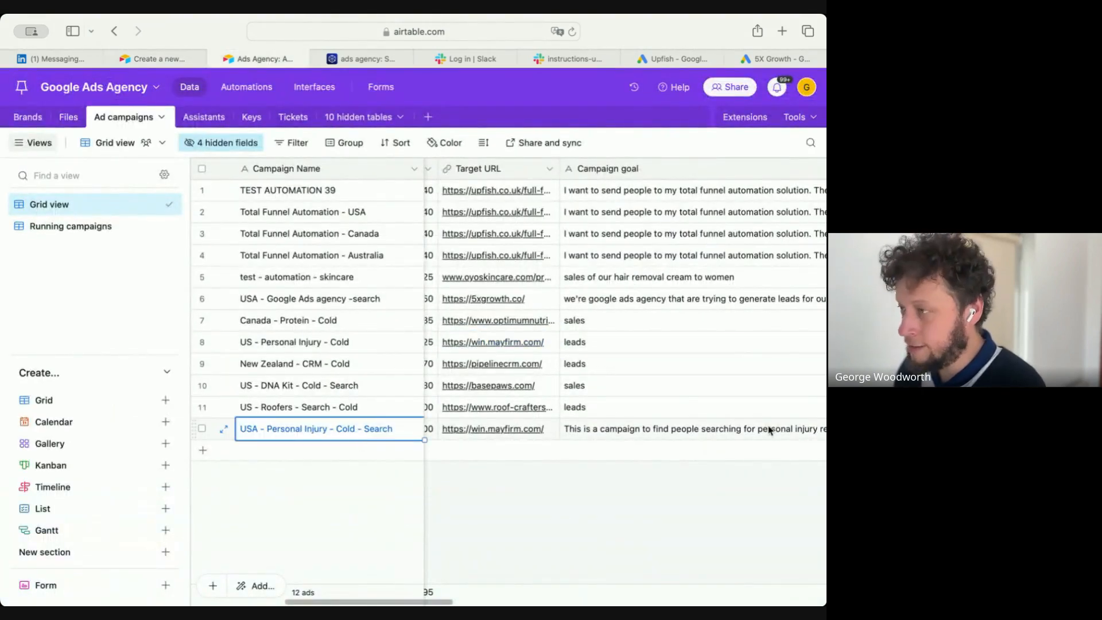
key("Right")
key("Right")
key("Right")
key("Right")
key("Right")
key("Right")
key("Right")
key("Right")
key("Right")
key("Right")
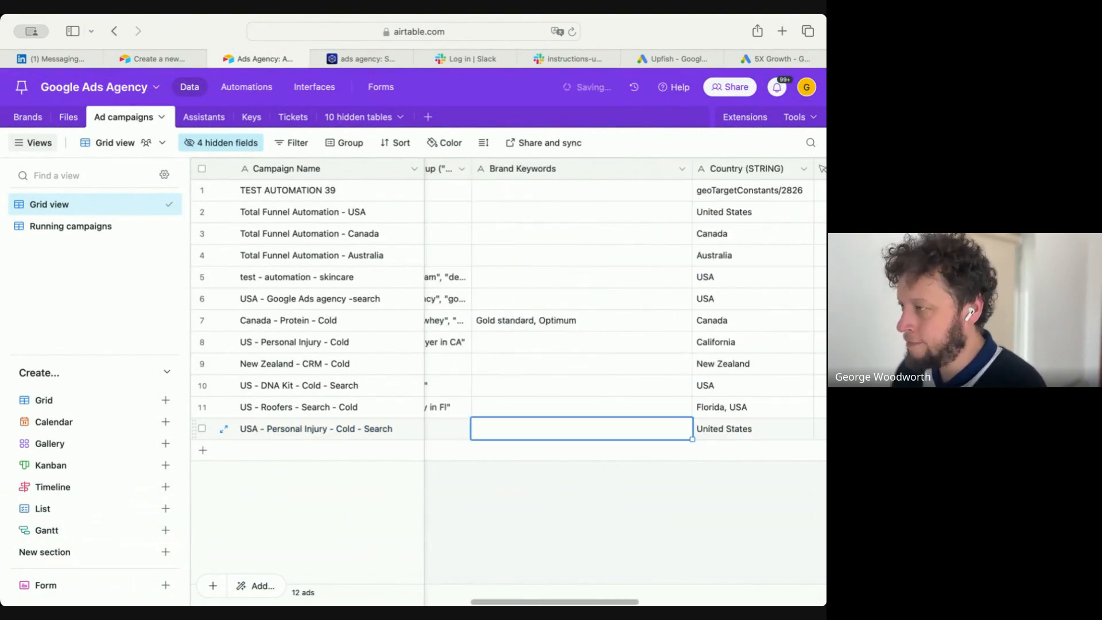
key("Right")
key("Left")
key("Return")
key("Escape")
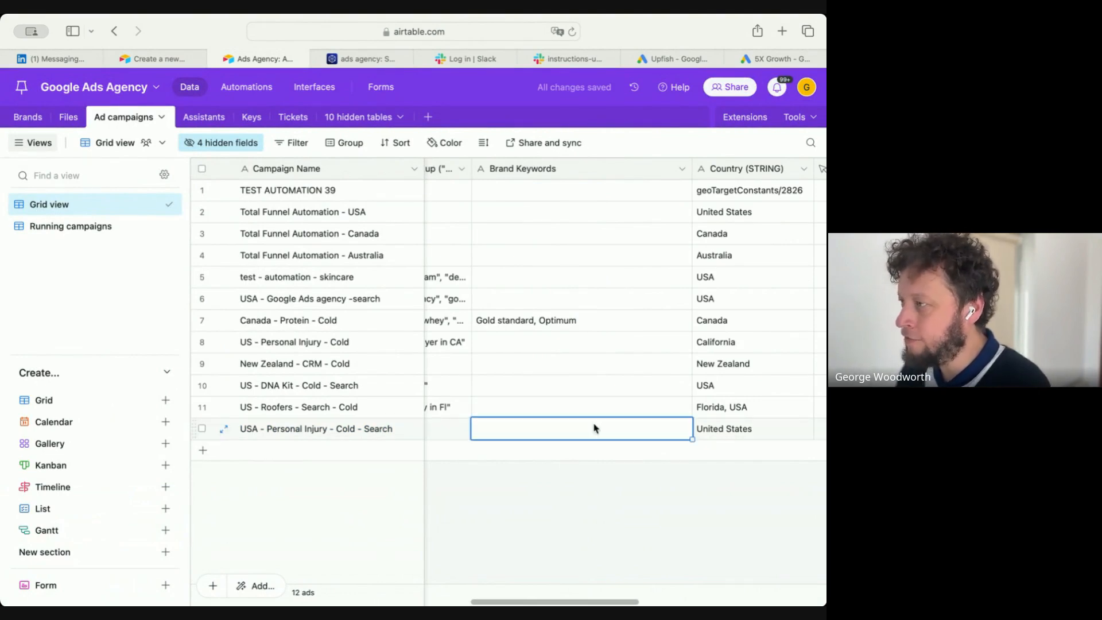
- Examine the new campaign record's fields from Campaign Name through Keyword backup and Created date to Sheet
key("Left")
key("Left")
key("Left")
key("Left")
key("Left")
key("Left")
key("Left")
key("Left")
key("Left")
key("Left")
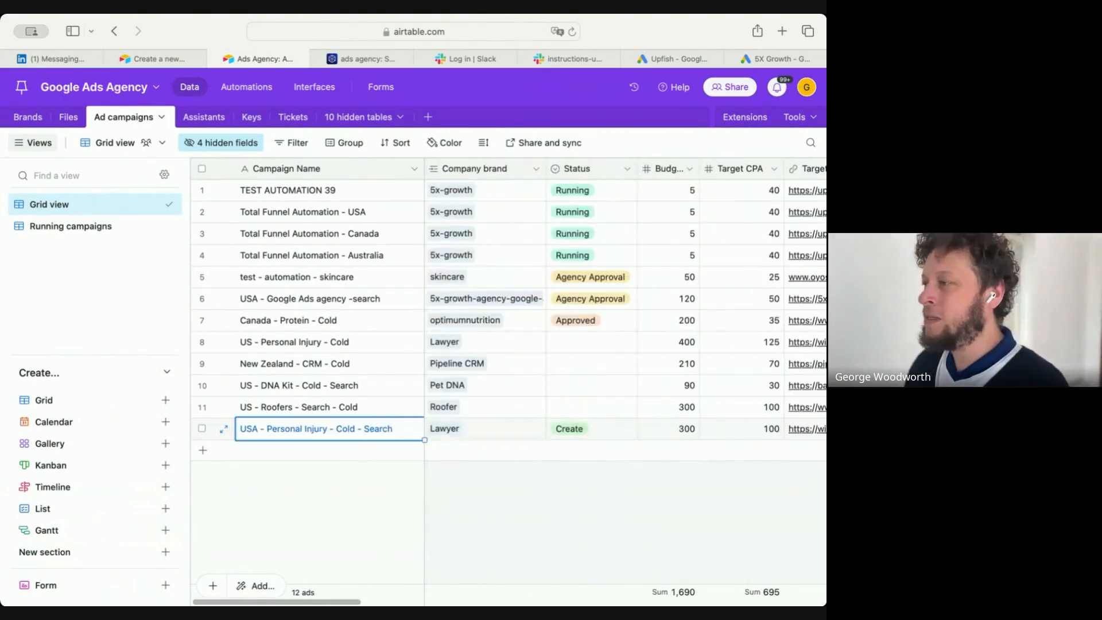
key("Right")
key("Right")
key("Right")
key("Right")
key("Right")
key("Right")
key("Right")
key("Right")
key("Right")
key("Right")
key("Right")
key("Right")
key("Right")
key("Right")
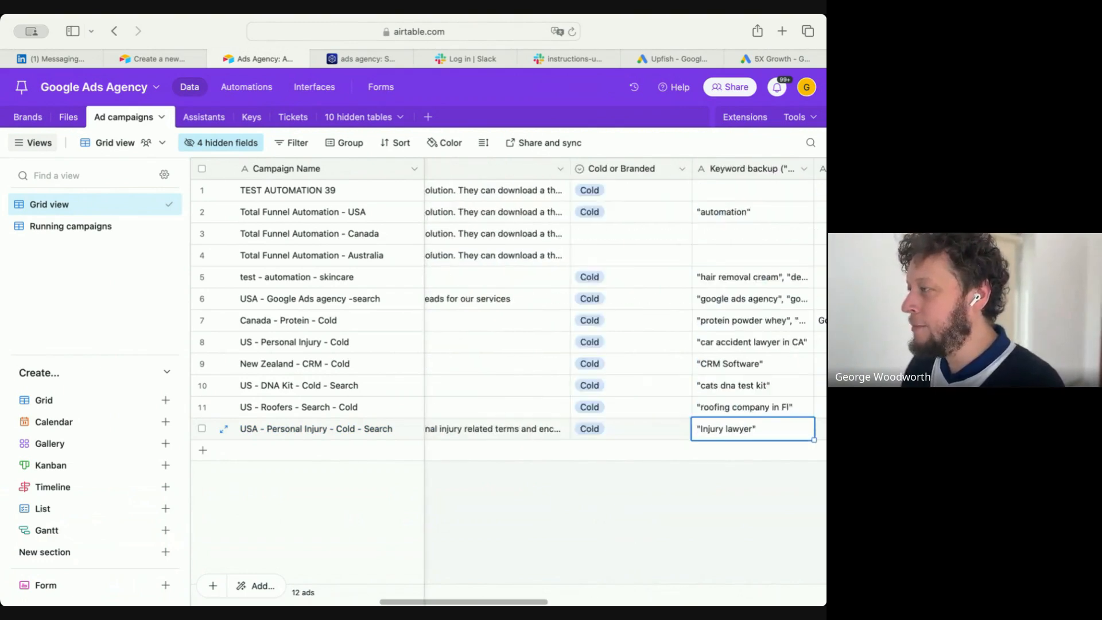
key("Left")
key("Left")
key("Left")
key("Left")
key("Left")
key("Left")
key("Left")
key("Left")
key("Left")
key("Left")
key("Left")
key("Left")
key("Left")
key("Left")
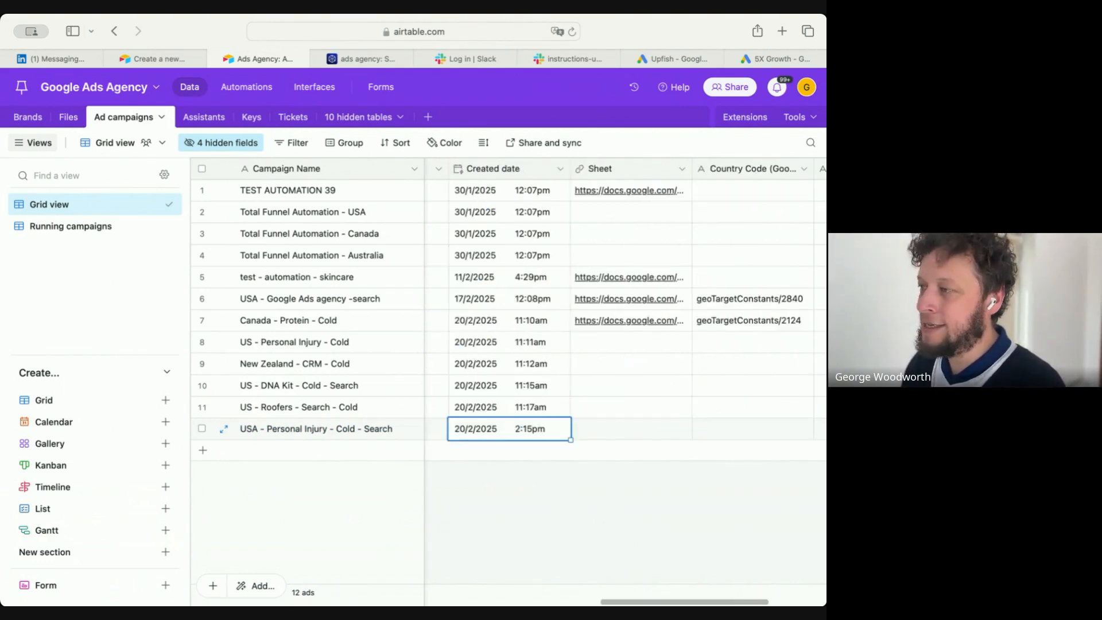
key("Right")
key("Right")
key("Right")
key("Right")
key("Right")
key("Right")
key("Right")
key("Right")
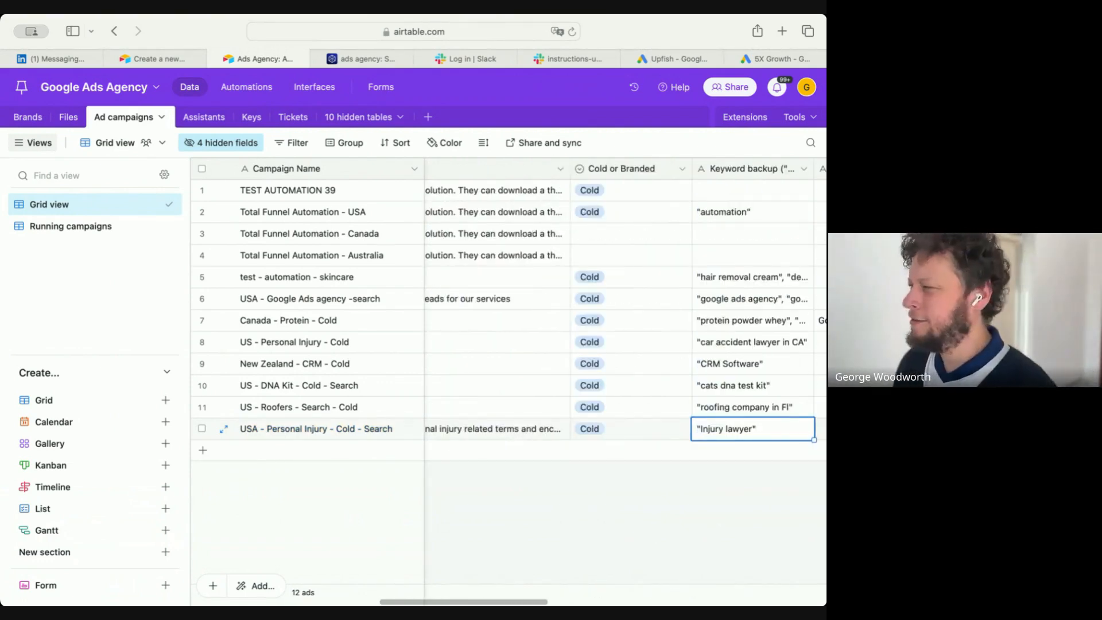
key("Right")
key("Right")
key("Right")
key("Right")
key("Right")
key("Right")
key("Right")
key("Right")
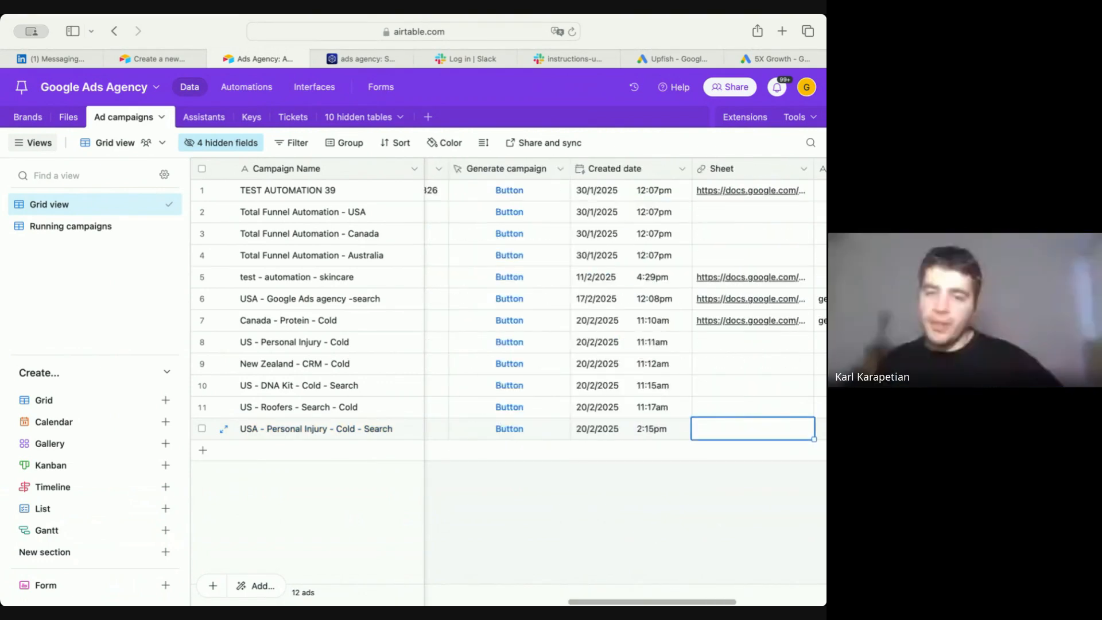
- Examine the USA - Personal Injury - Cold - Search record's fields from Sheet back to Target URL, then forward past Cold or Branded and Keyword backup
key("Left")
key("Left")
key("Left")
key("Left")
key("Left")
key("Left")
key("Left")
key("Left")
key("Left")
key("Left")
key("Left")
key("Left")
key("Left")
key("Left")
key("Left")
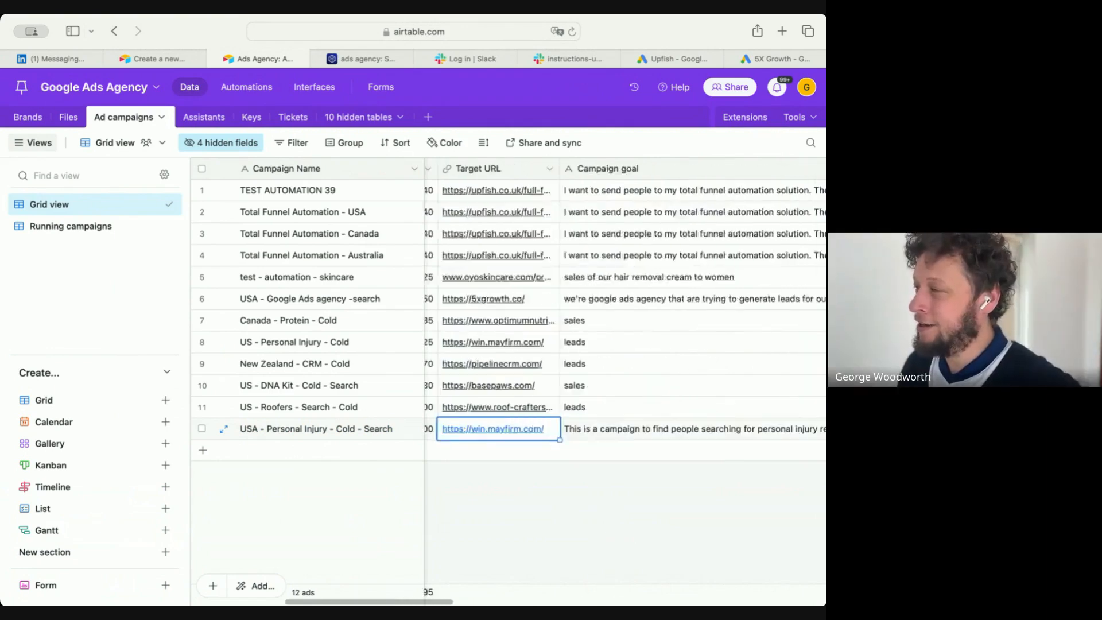
key("Right")
key("Right")
key("Right")
key("Right")
key("Right")
key("Right")
key("Right")
key("Right")
key("Right")
key("Right")
key("Right")
key("Right")
key("Right")
key("Right")
key("Right")
key("Right")
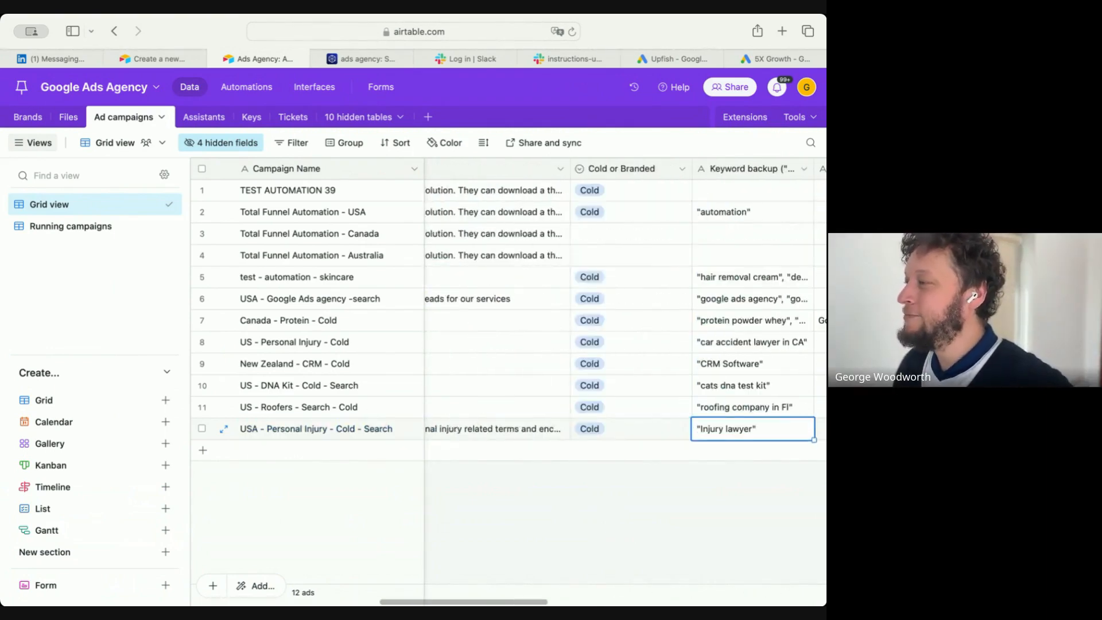
- Trigger Generate campaign for the USA - Personal Injury - Cold - Search record and return to the Ad campaigns table
key("Left")
key("Left")
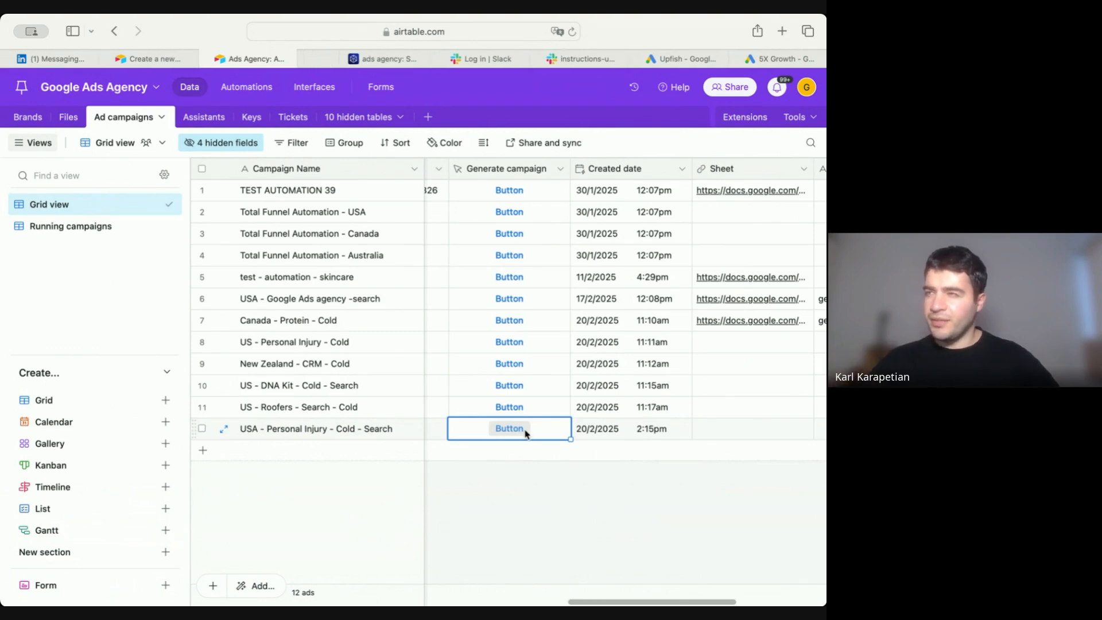
left_click(526, 434)
left_click(256, 56)
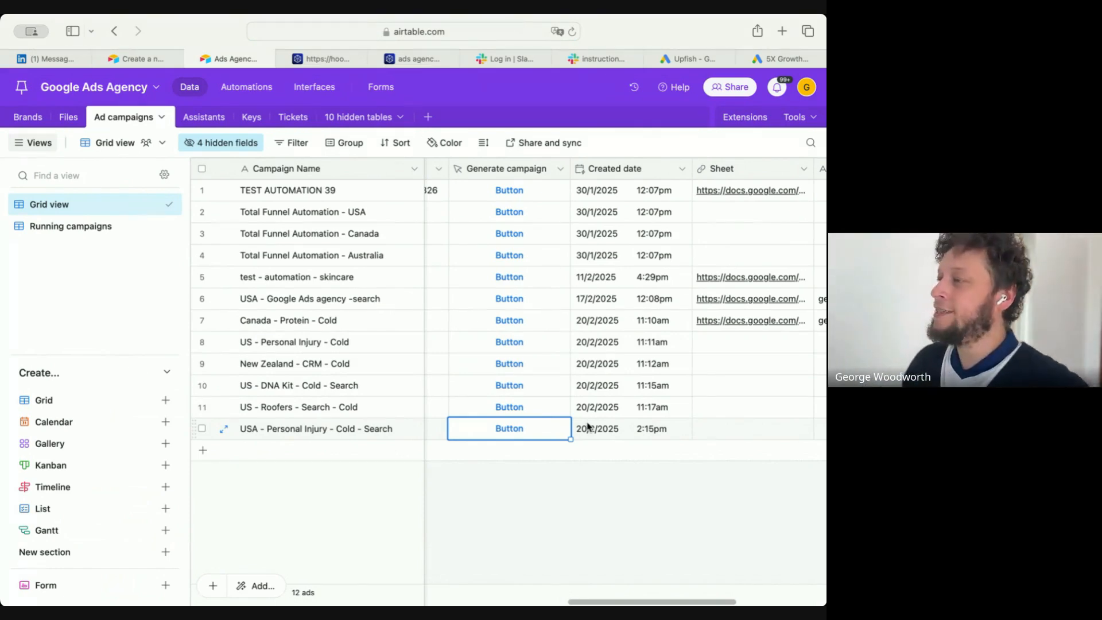
- Look back through the triggered record's fields to Campaign Name and check its Status cell
key("Right")
key("Right")
key("Right")
key("Right")
key("Left")
key("Left")
key("Left")
key("Left")
key("Left")
key("Left")
key("Left")
key("Left")
key("Left")
key("Left")
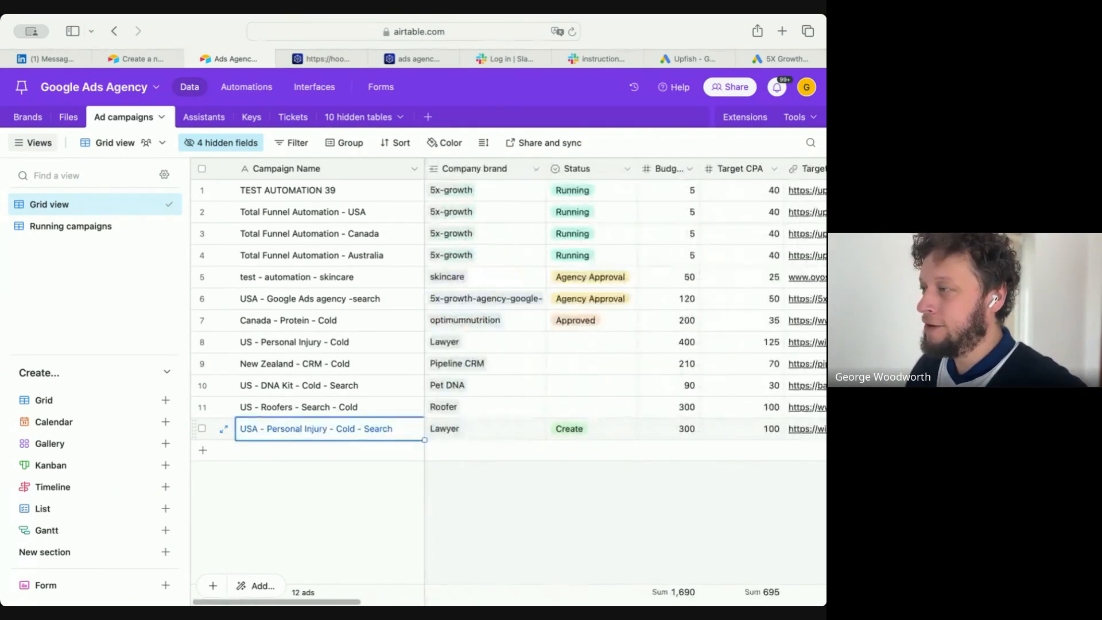
key("Right")
key("Left")
left_click(592, 429)
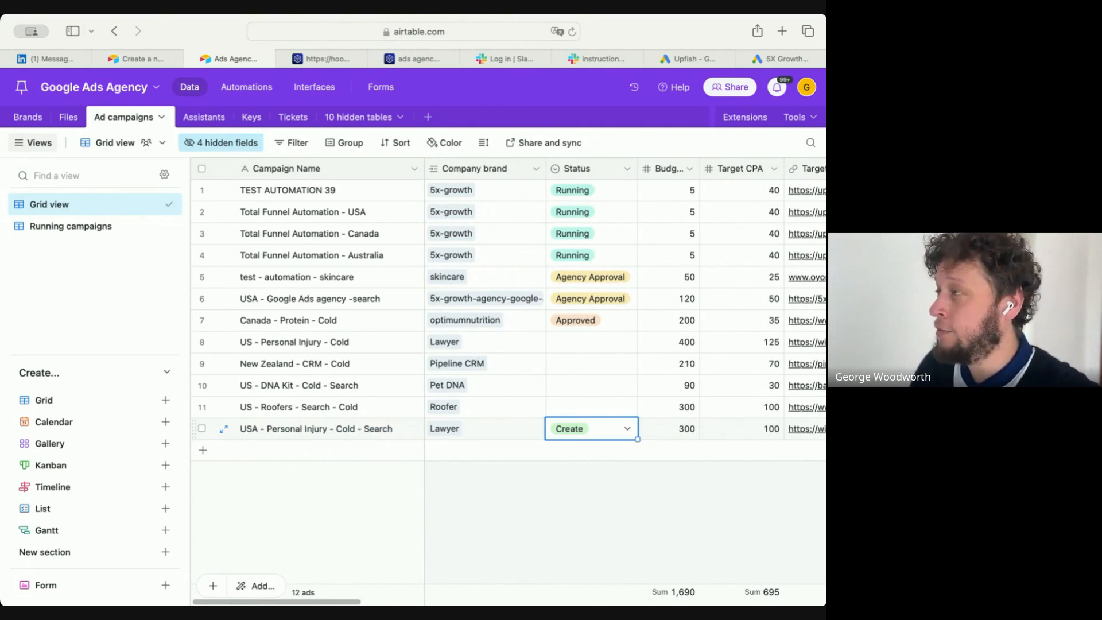
- Examine the personal injury record's fields from Budget through Brand Keywords, Generate campaign and Sheet to Google Campaign ID
key("Right")
key("Right")
key("Right")
key("Right")
key("Right")
key("Right")
key("Right")
key("Right")
key("Right")
key("Right")
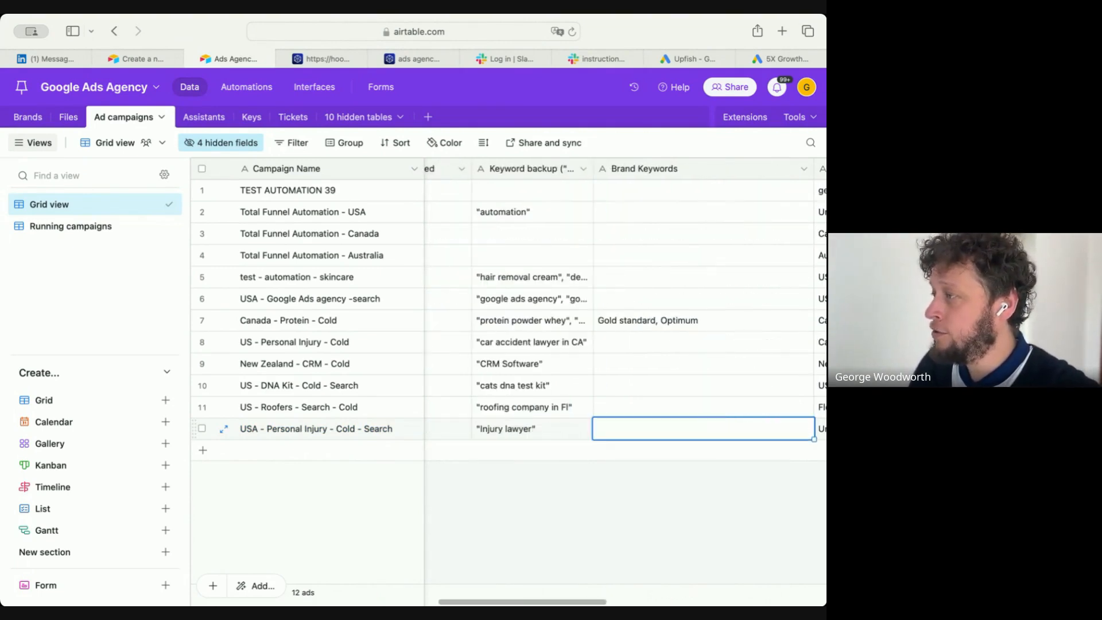
key("Right")
key("Right")
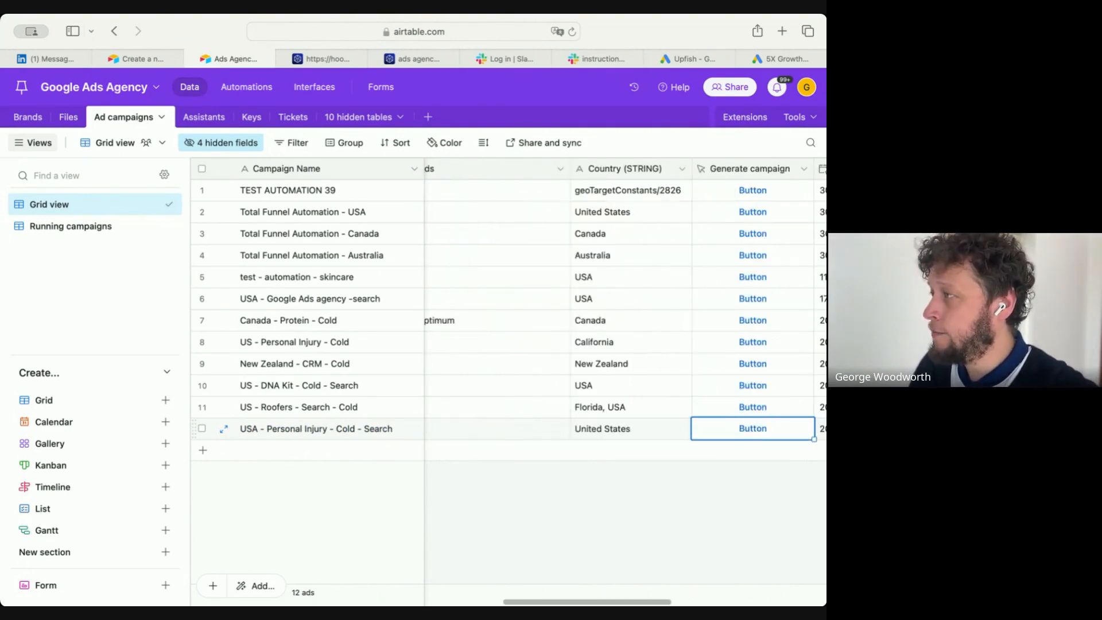
key("Right")
key("Right")
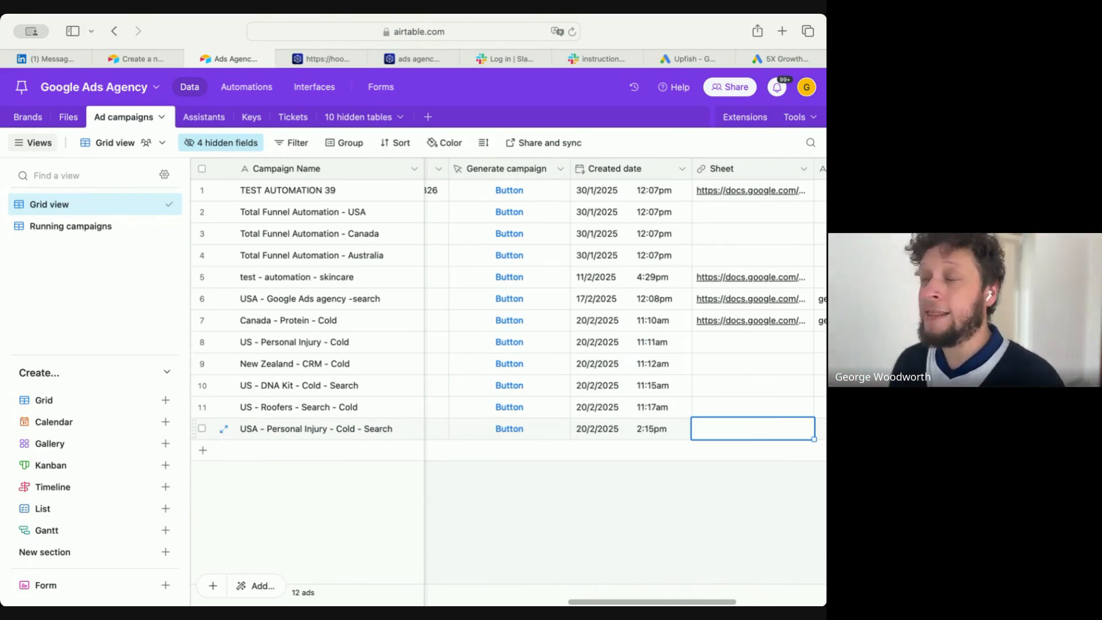
key("Right")
key("Right")
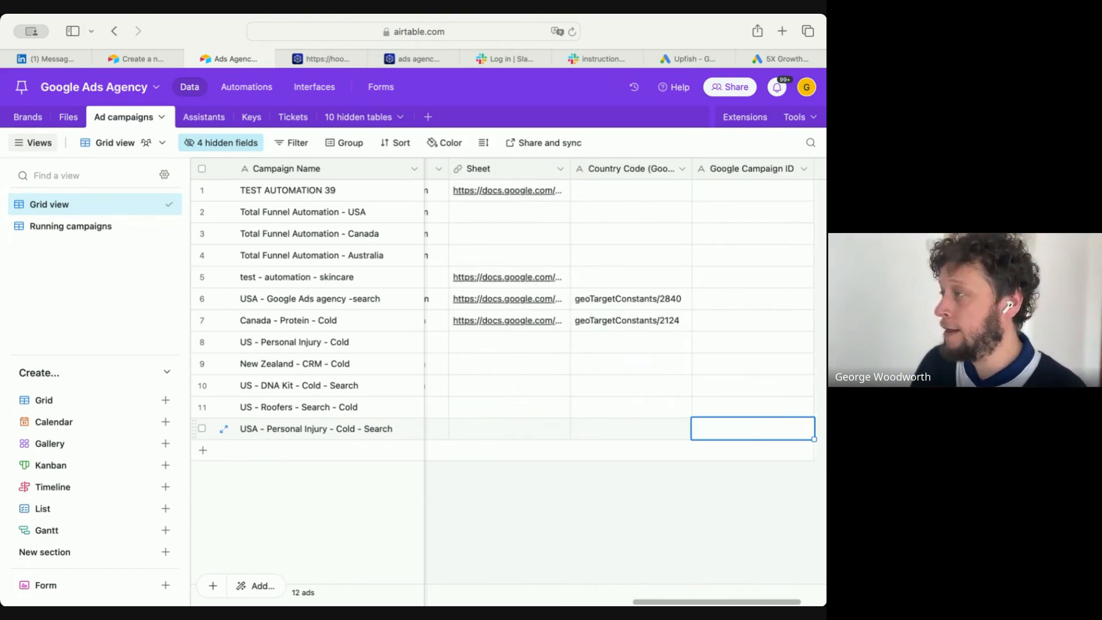
- Examine the Canada - Protein - Cold record's Brand Keywords, Country, Sheet and Country Code fields as a completed example
key("Left")
key("Up")
key("Up")
key("Up")
key("Up")
key("Up")
key("Left")
key("Left")
key("Left")
key("Left")
key("Left")
key("Left")
key("Left")
key("Right")
key("Left")
key("Left")
key("Right")
key("Right")
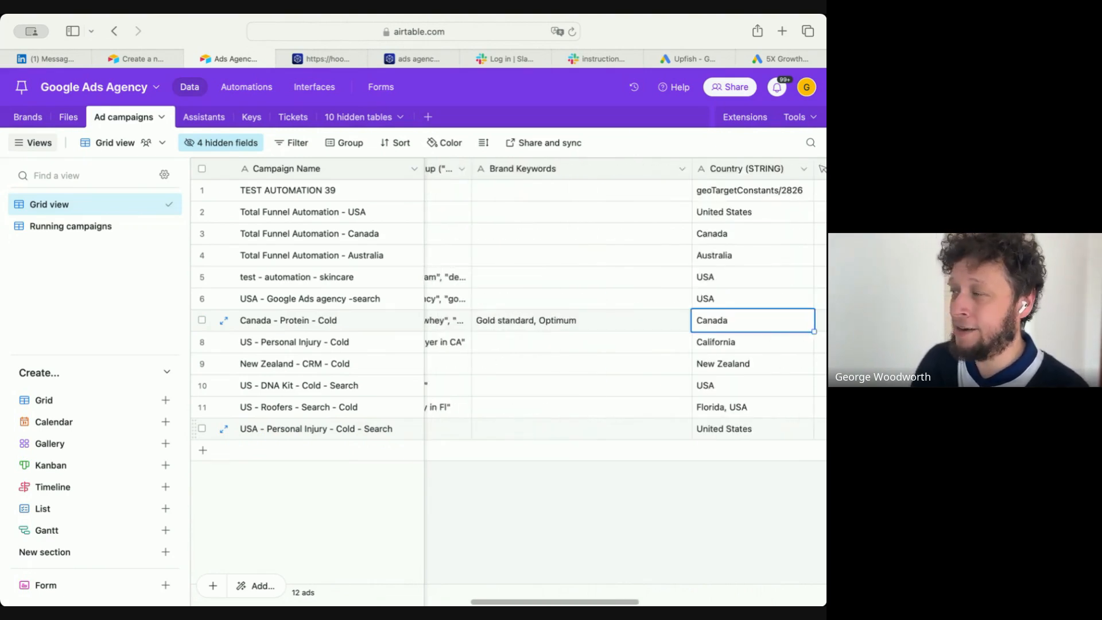
key("Right")
key("Right")
key("Right")
key("Right")
key("Right")
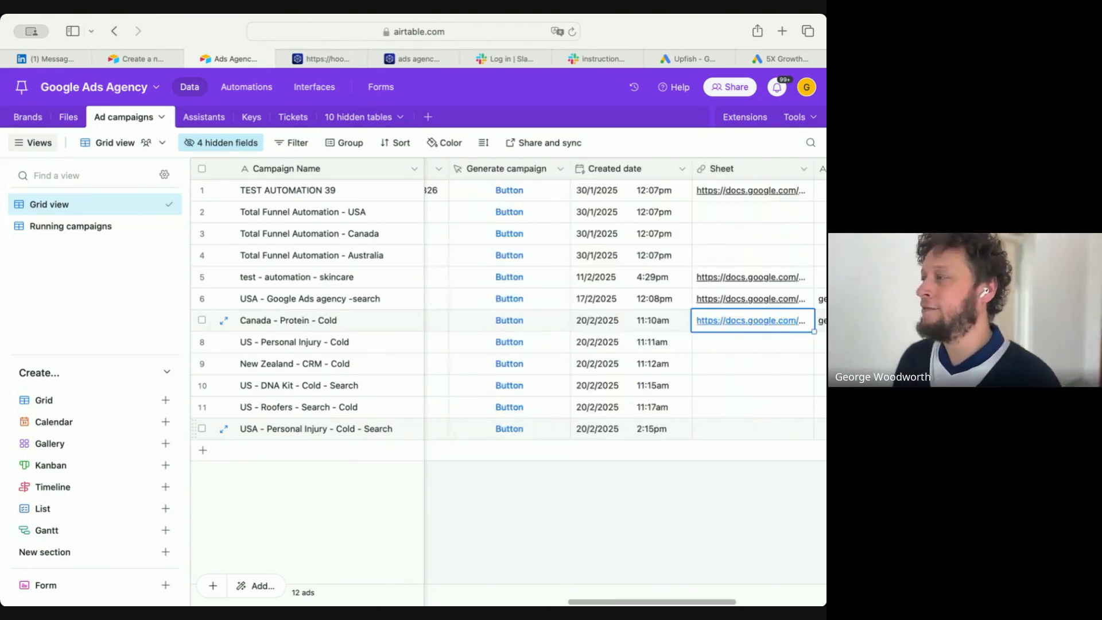
key("Left")
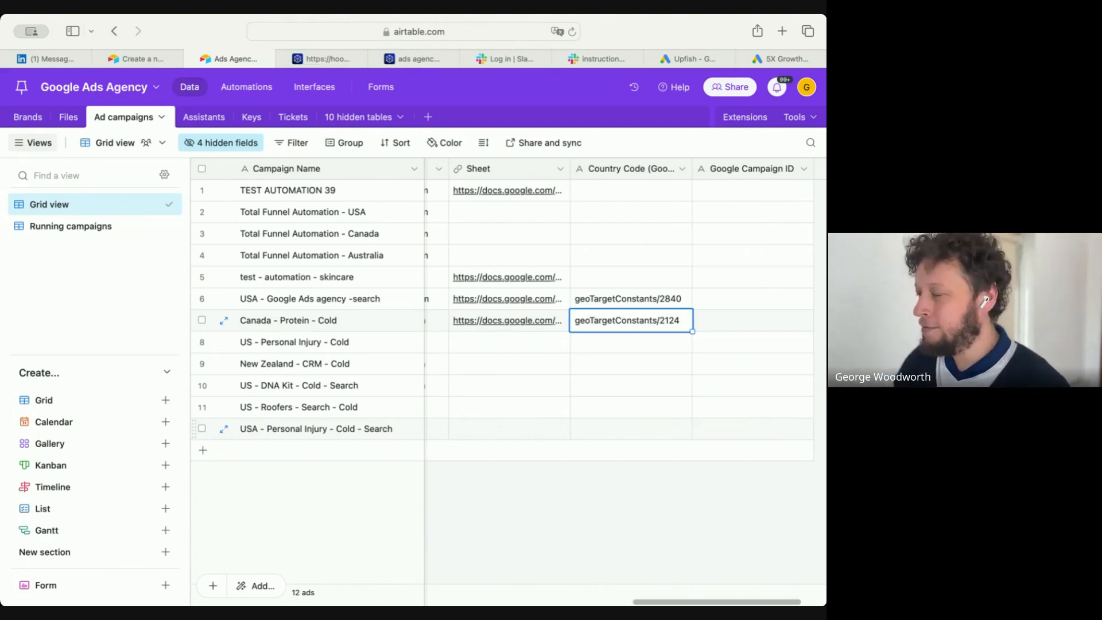
- Go back to the USA - Personal Injury - Cold - Search record and review its fields from Target CPA across to Generate campaign
key("Down")
key("Down")
key("Down")
key("Down")
key("Down")
key("Left")
key("Left")
key("Left")
key("Left")
key("Left")
key("Left")
key("Left")
key("Left")
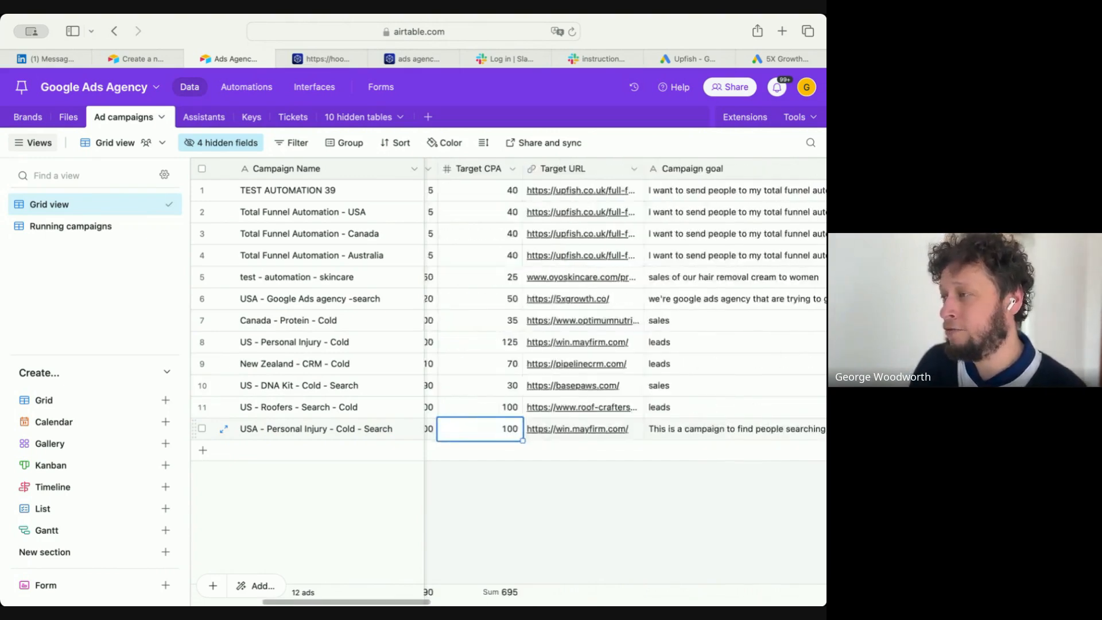
key("Left")
key("Left")
key("Left")
key("Left")
key("Right")
key("Right")
key("Right")
key("Right")
key("Right")
key("Right")
key("Right")
key("Right")
key("Right")
key("Right")
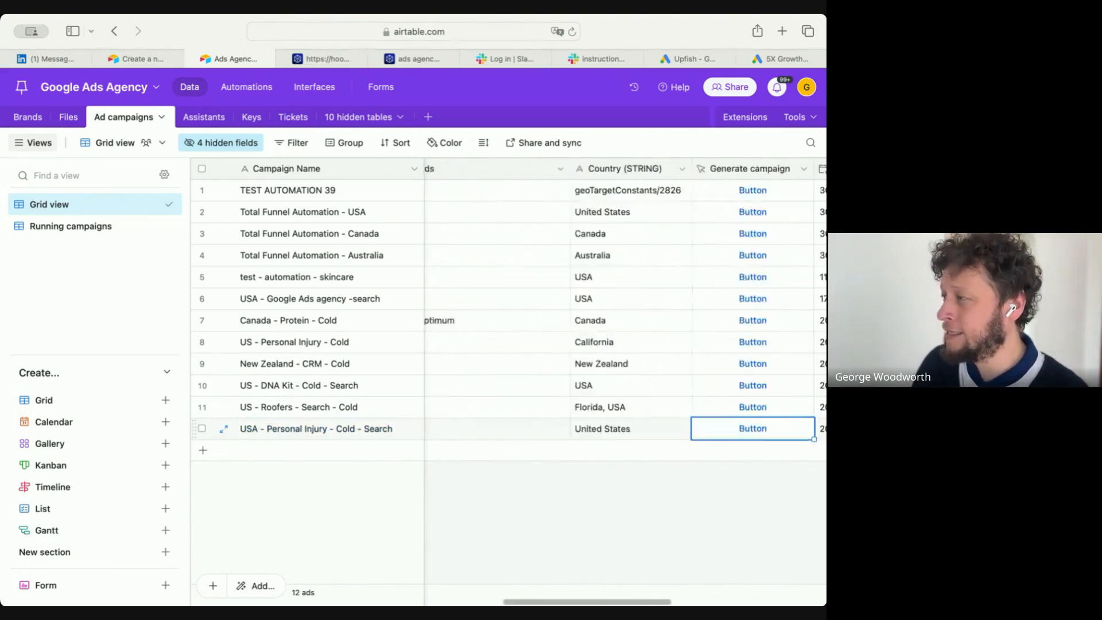
- Check the personal injury record's Keyword backup, Brand Keywords, Country and Generate campaign cells
key("Left")
key("Left")
key("Left")
key("Left")
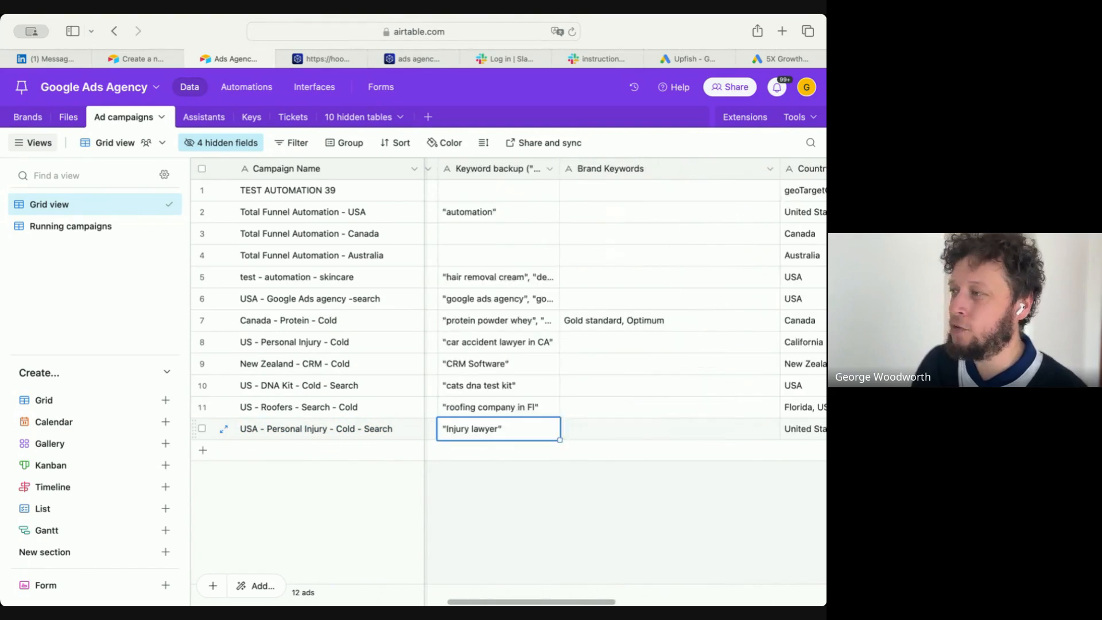
key("Right")
key("Right")
key("Right")
key("Left")
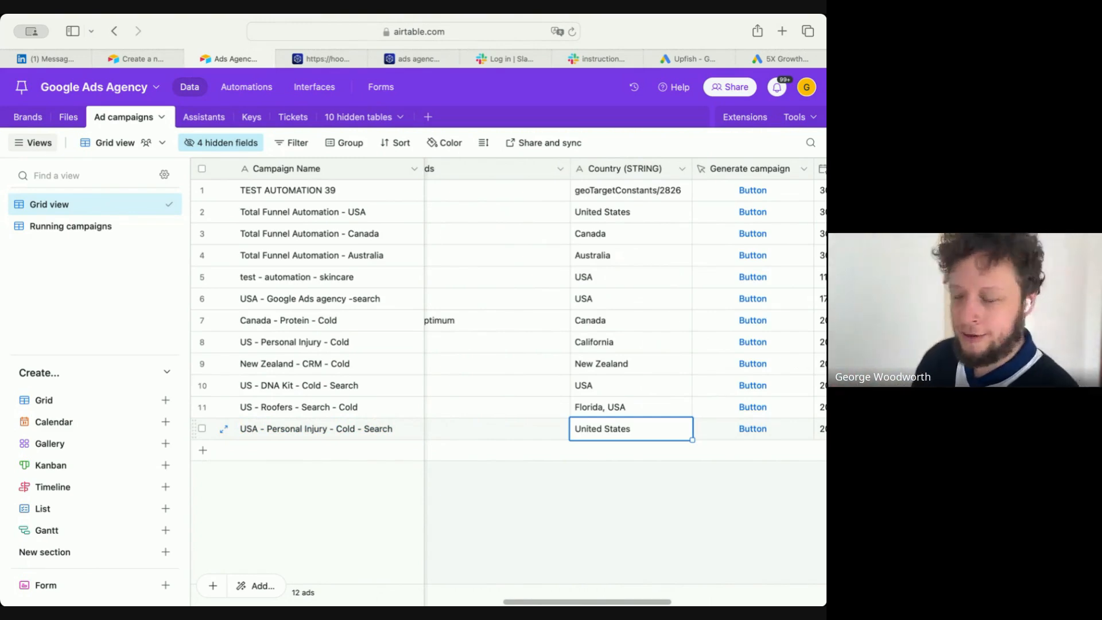
key("Right")
key("Right")
key("Right")
key("Right")
key("Right")
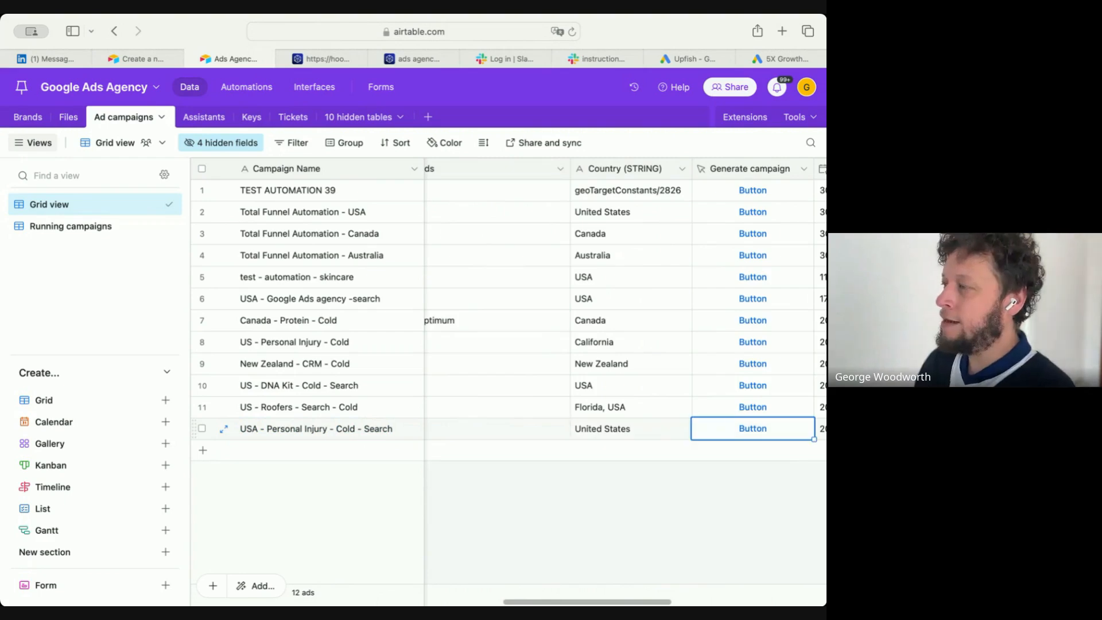
- Review the personal injury record's fields again from Created date back through Generate campaign and Country
key("Left")
key("Left")
key("Left")
key("Left")
key("Left")
key("Left")
key("Left")
key("Left")
key("Left")
key("Left")
key("Left")
key("Left")
key("Left")
key("Left")
key("Left")
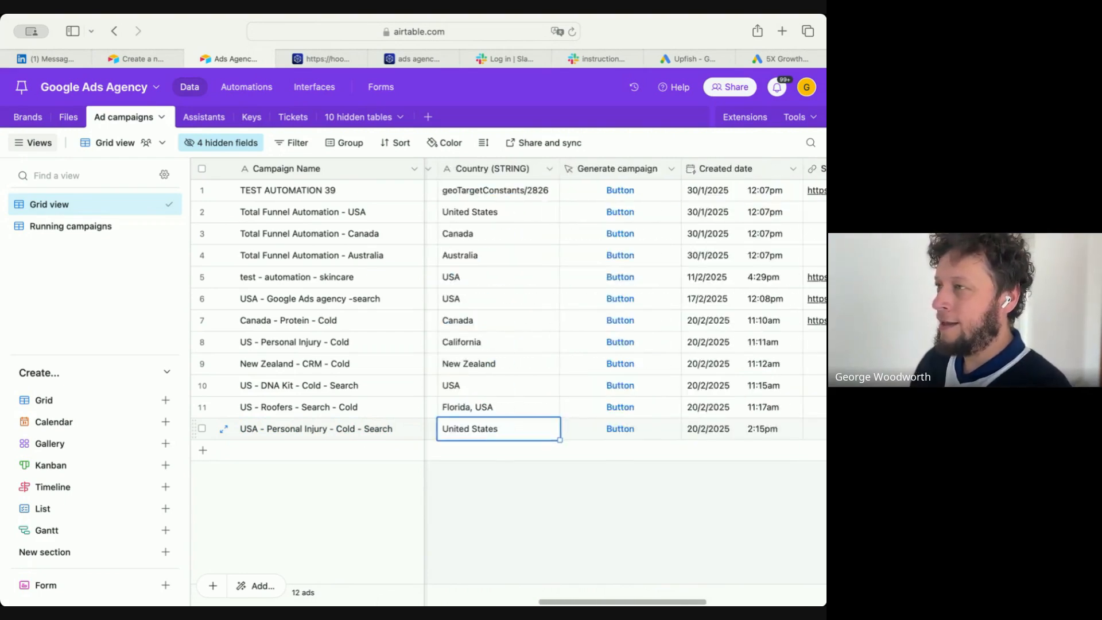
- Look across the personal injury record's fields around Country, Generate campaign and Created date
key("Left")
key("Left")
key("Right")
key("Right")
key("Right")
key("Right")
key("Right")
key("Right")
key("Right")
key("Right")
key("Right")
key("Right")
key("Right")
key("Right")
key("Right")
key("Right")
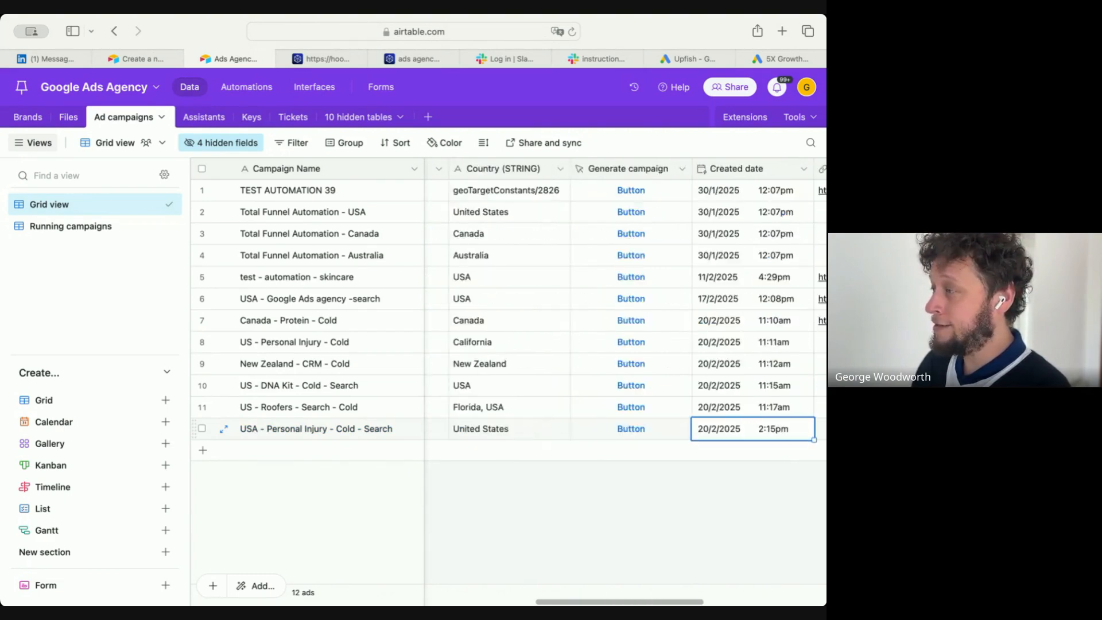
- Check the personal injury record's Created date, Generate campaign and Sheet cells for the generated spreadsheet link
key("Left")
key("Left")
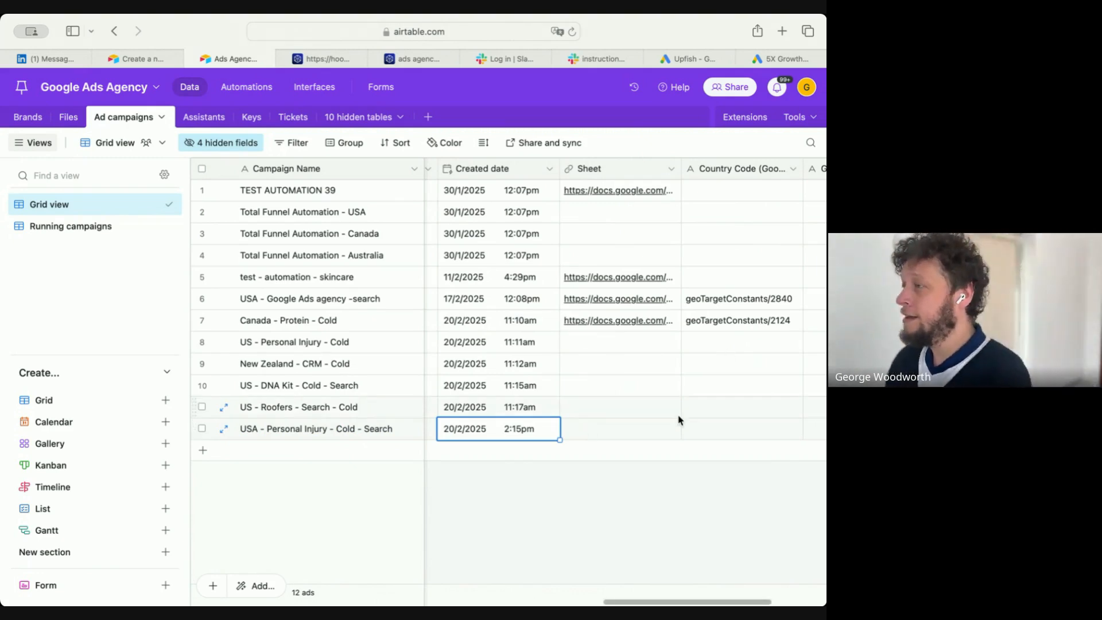
key("Left")
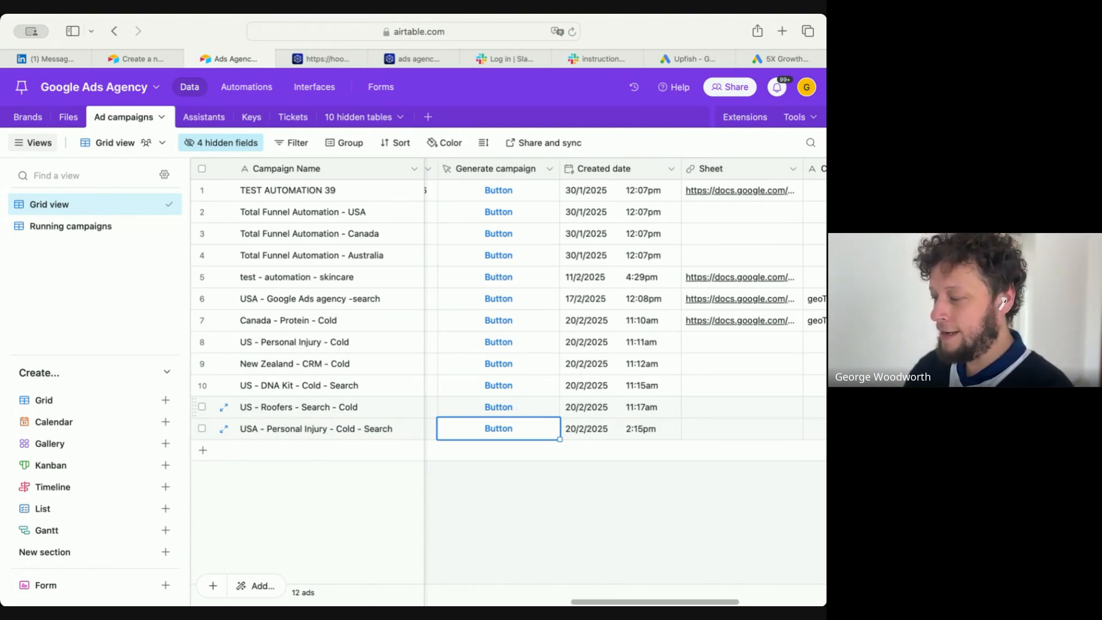
key("Right")
key("Right")
key("Left")
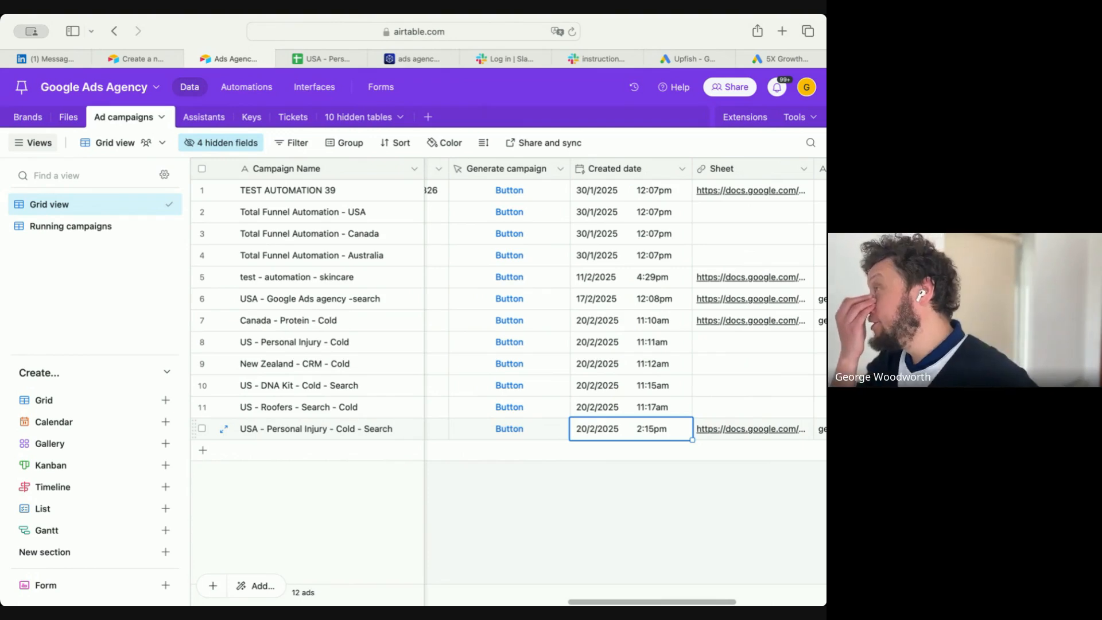
- Go back through the personal injury record's fields from Created date past Keyword backup to Company brand
key("Left")
key("Left")
key("Left")
key("Left")
key("Left")
key("Left")
key("Left")
key("Left")
key("Left")
key("Left")
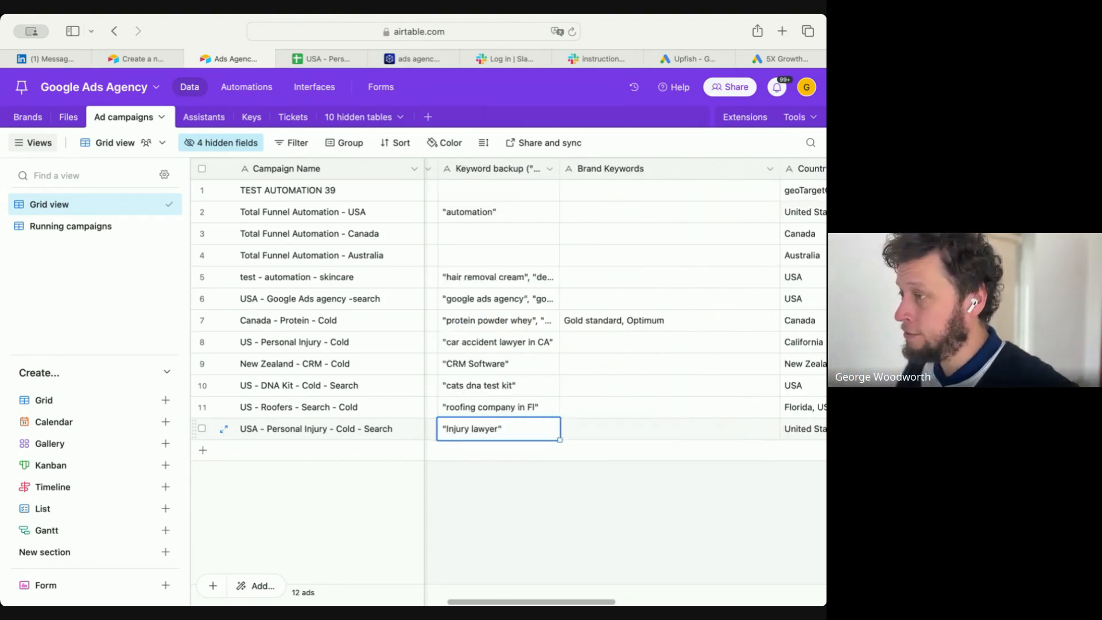
key("Left")
key("Left")
key("Right")
key("Right")
key("Right")
key("Right")
key("Right")
key("Right")
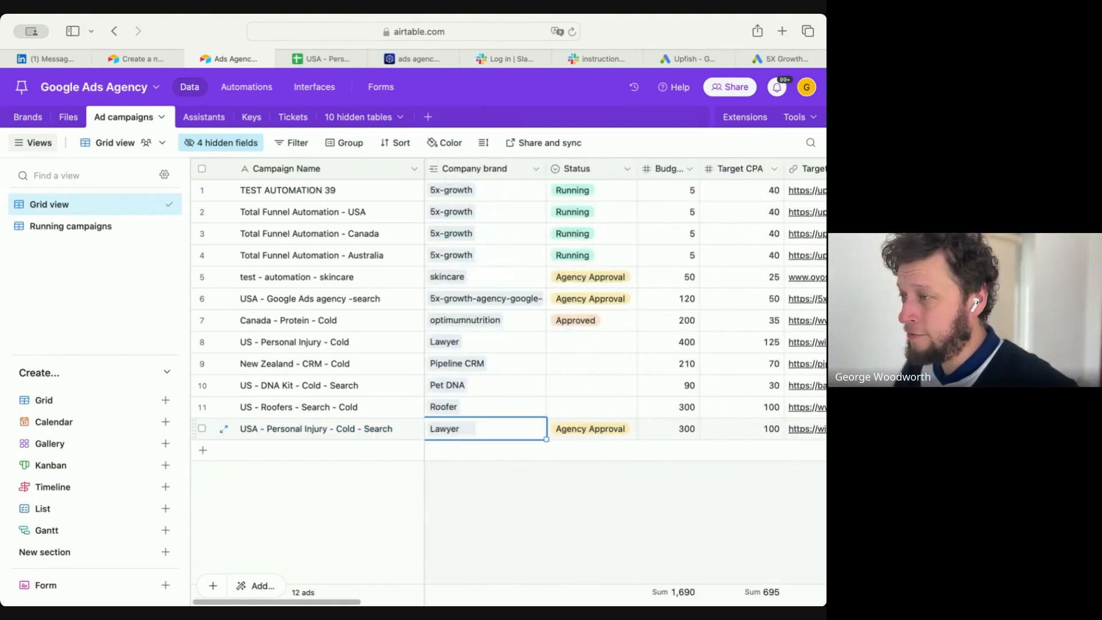
- Review the personal injury record's fields forward from Company brand to Generate campaign
key("Right")
key("Right")
key("Right")
key("Right")
key("Right")
key("Right")
key("Right")
key("Right")
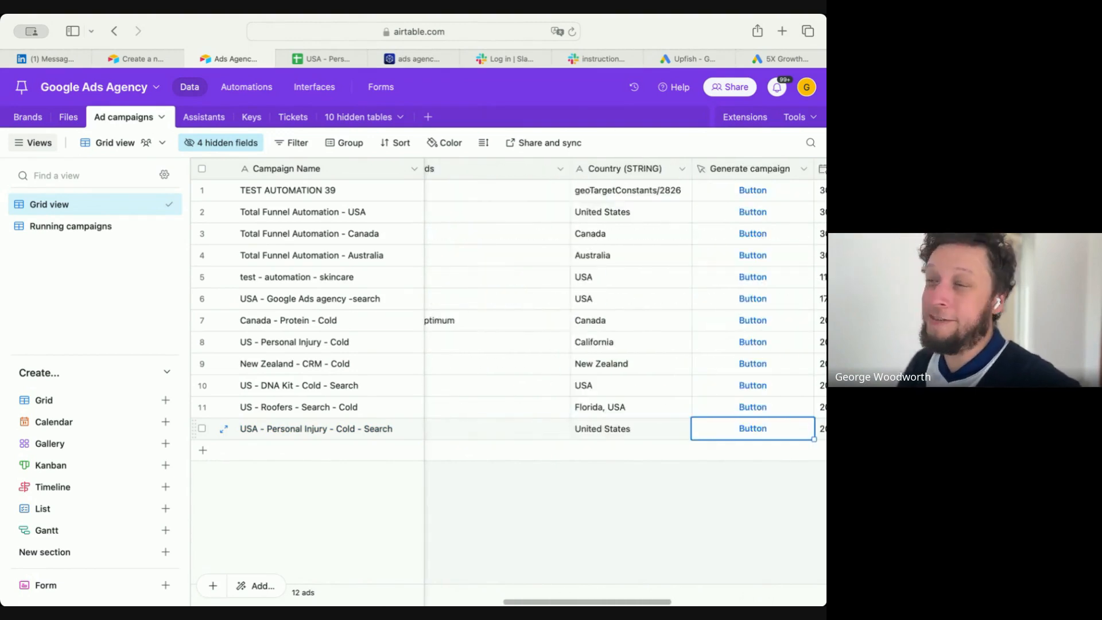
- Go back past Brand Keywords to check the personal injury record's Status
key("Left")
key("Left")
key("Left")
key("Left")
key("Left")
key("Left")
key("Left")
key("Left")
key("Left")
key("Left")
key("Left")
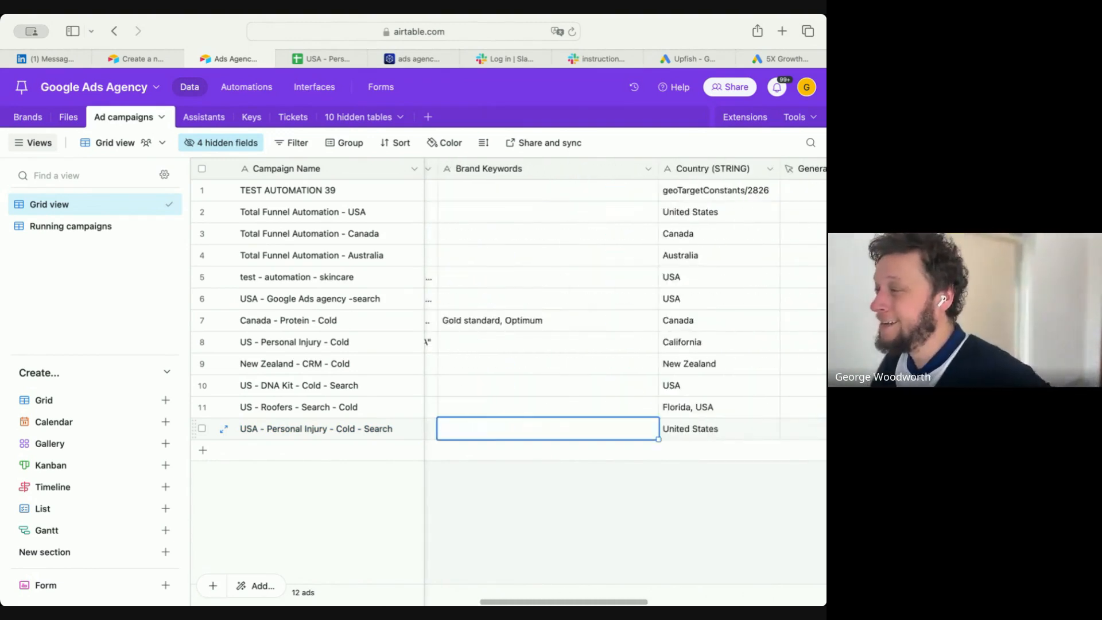
key("Left")
key("Left")
key("Left")
key("Right")
key("Right")
key("Right")
key("Right")
key("Right")
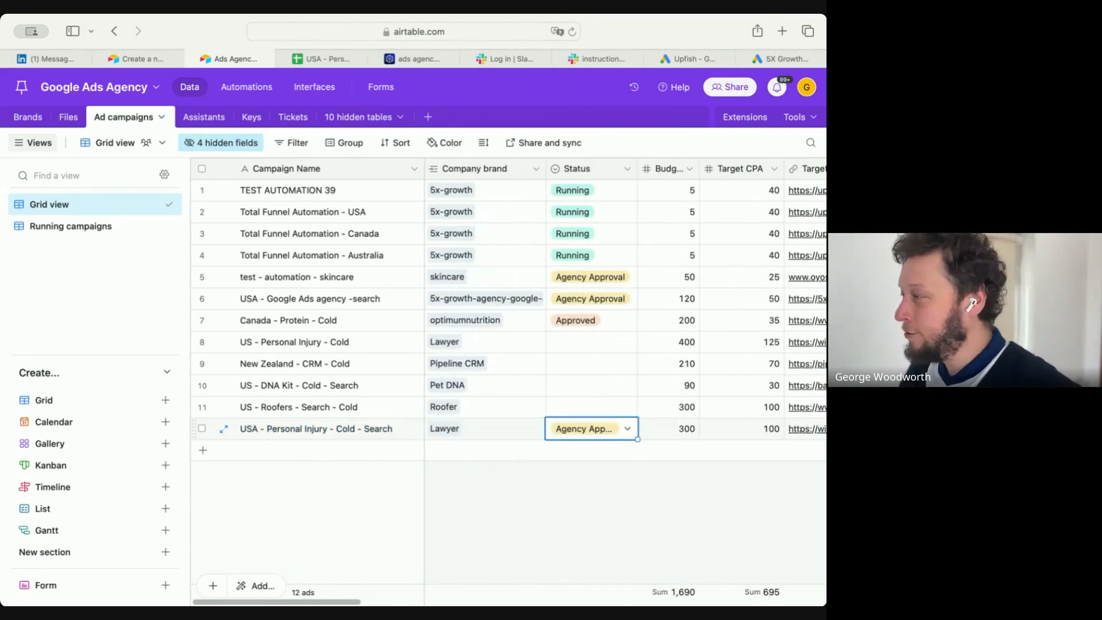
- Review the personal injury record from Status across Country to its Sheet link and Country Code
key("Right")
key("Right")
key("Left")
key("Right")
key("Right")
key("Right")
key("Right")
key("Right")
key("Right")
key("Right")
key("Right")
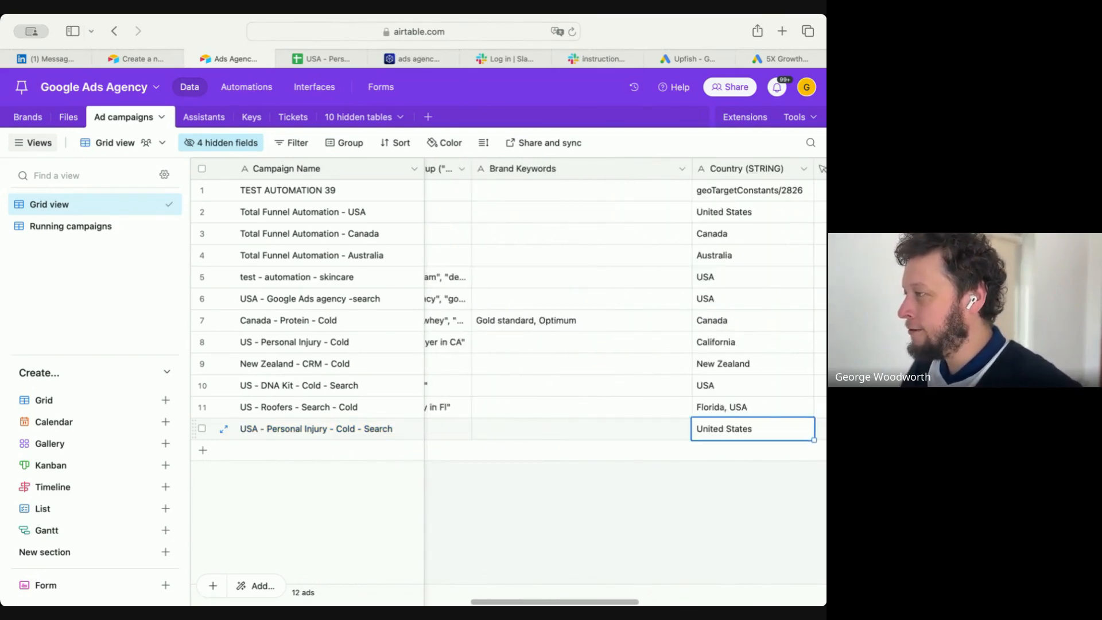
key("Right")
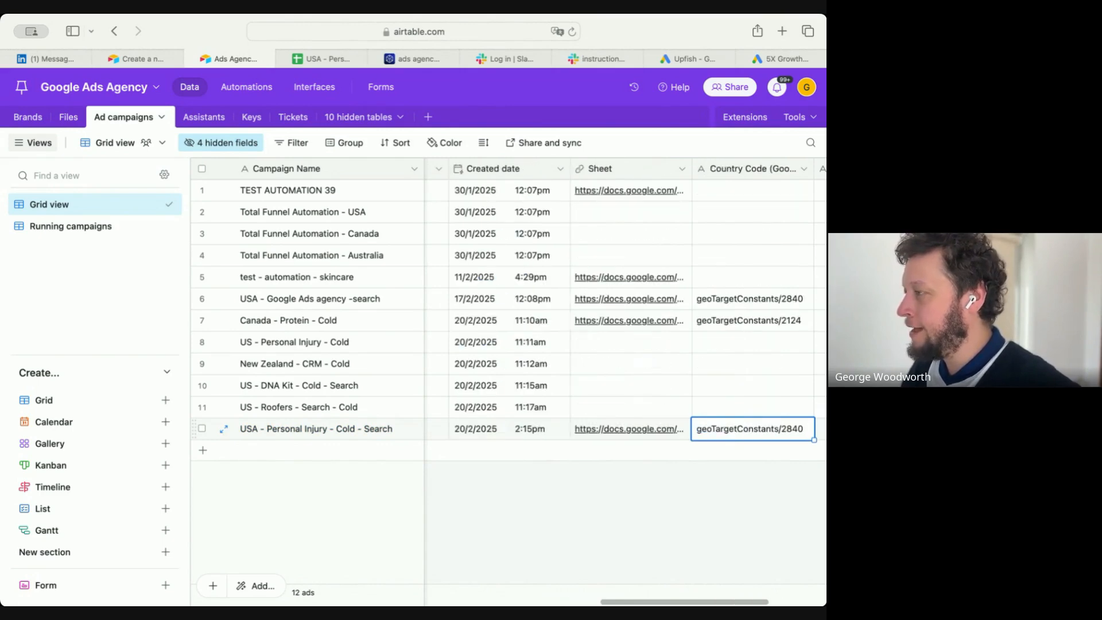
key("Right")
key("Left")
key("Left")
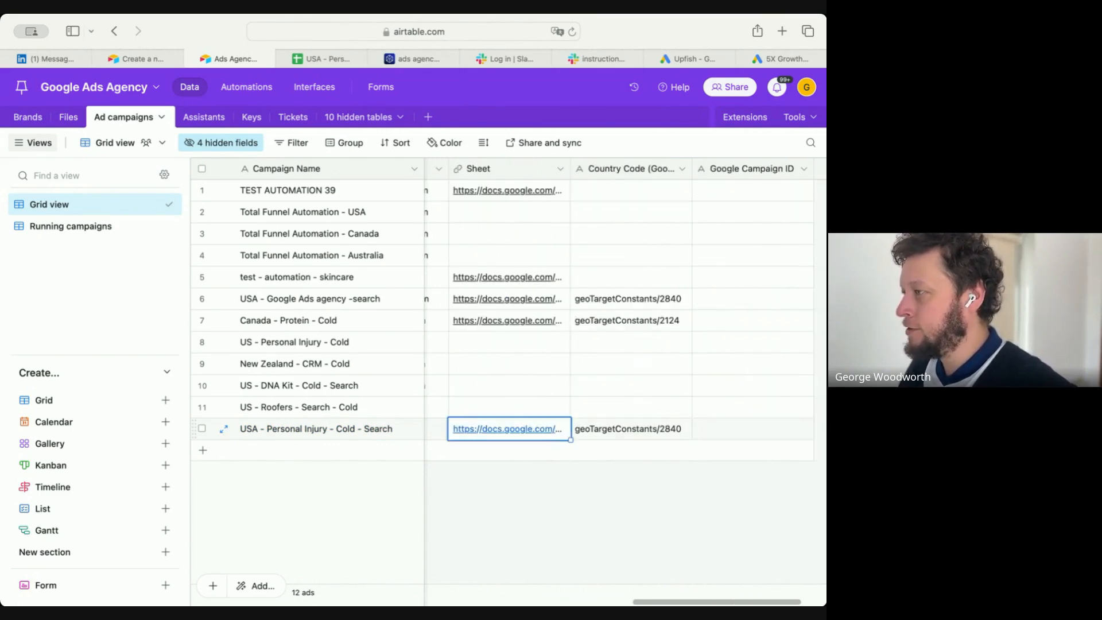
- Switch to the generated USA - Personal Injury - Cold - Search spreadsheet in Google Sheets and widen the Ad group Name column to show the full names
left_click(327, 58)
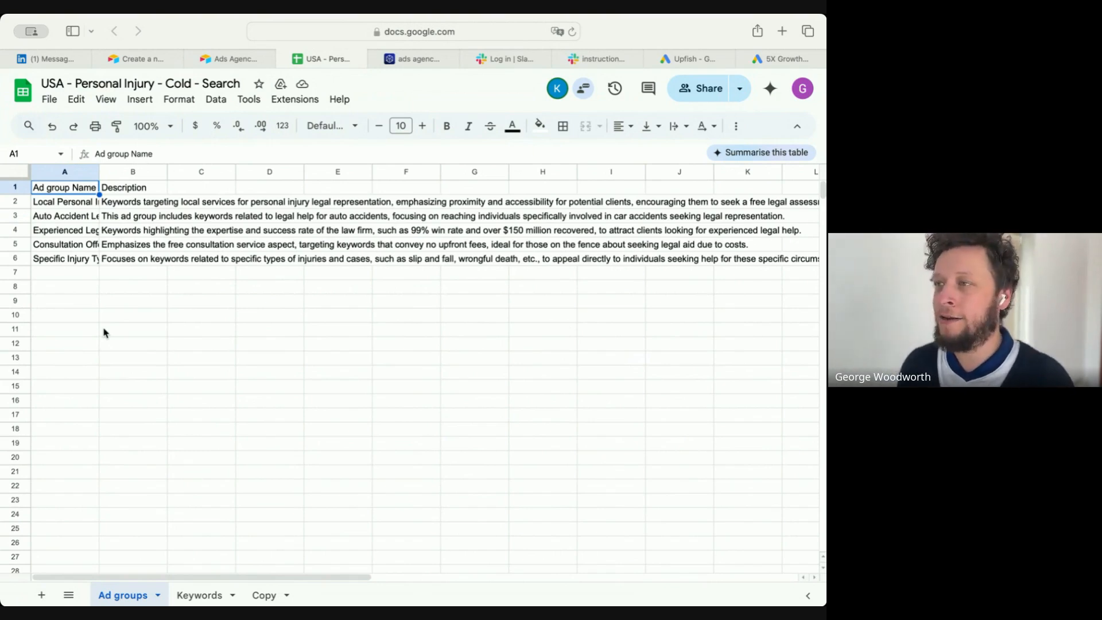
left_click(89, 208)
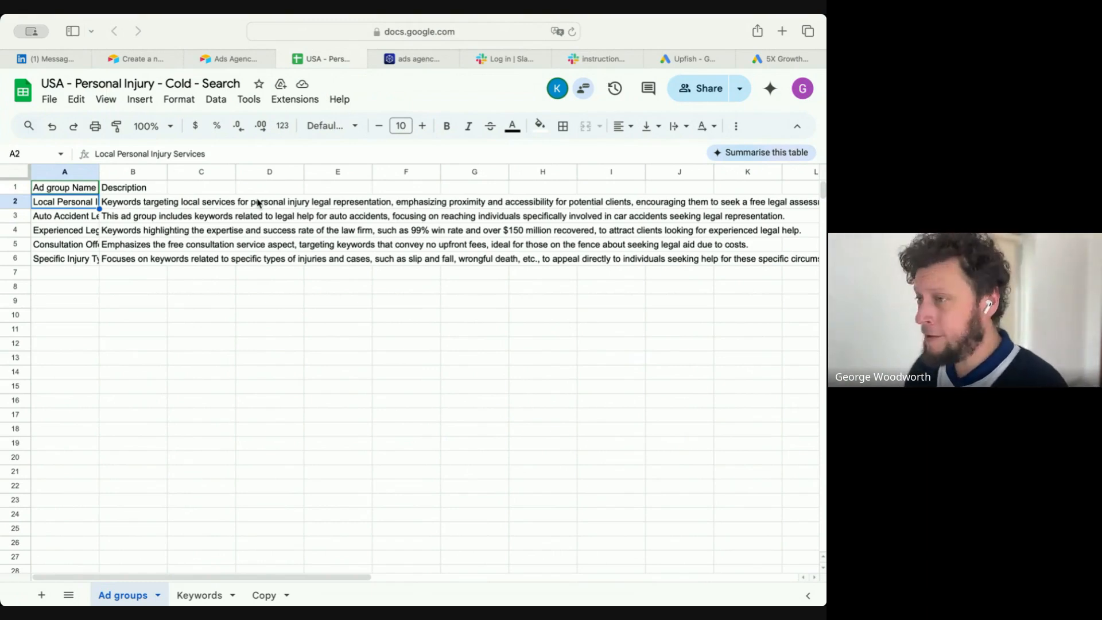
left_click_drag(100, 172, 267, 172)
- Read through the ad group names from Local Personal Injury Services down to Specific Injury Types
key("Down")
key("Down")
key("Up")
key("Up")
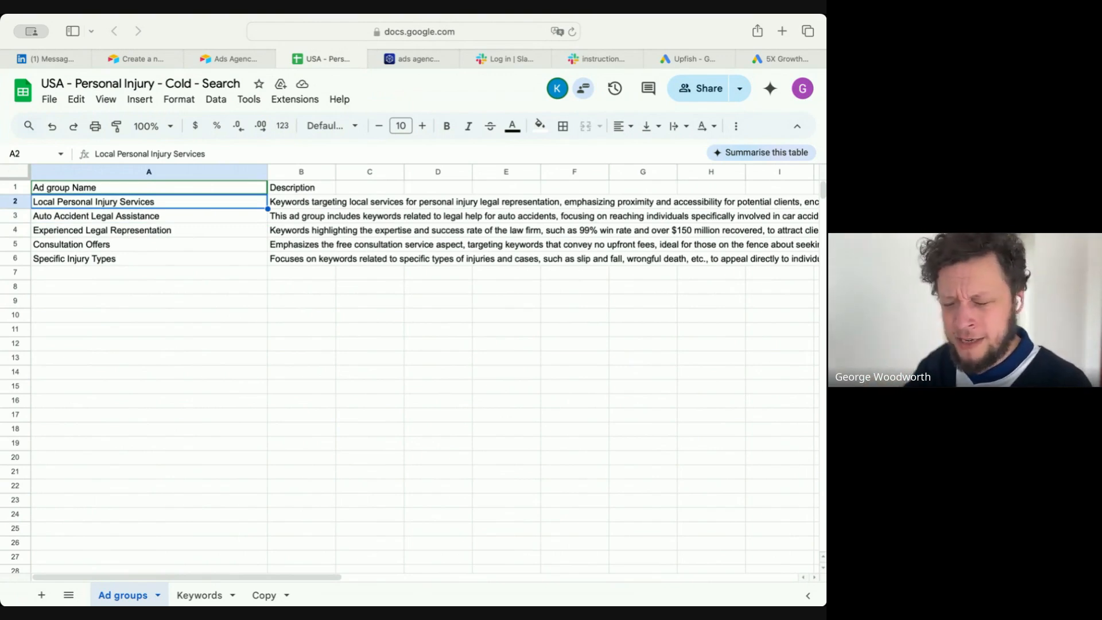
key("Down")
key("Down")
key("Down")
key("Down")
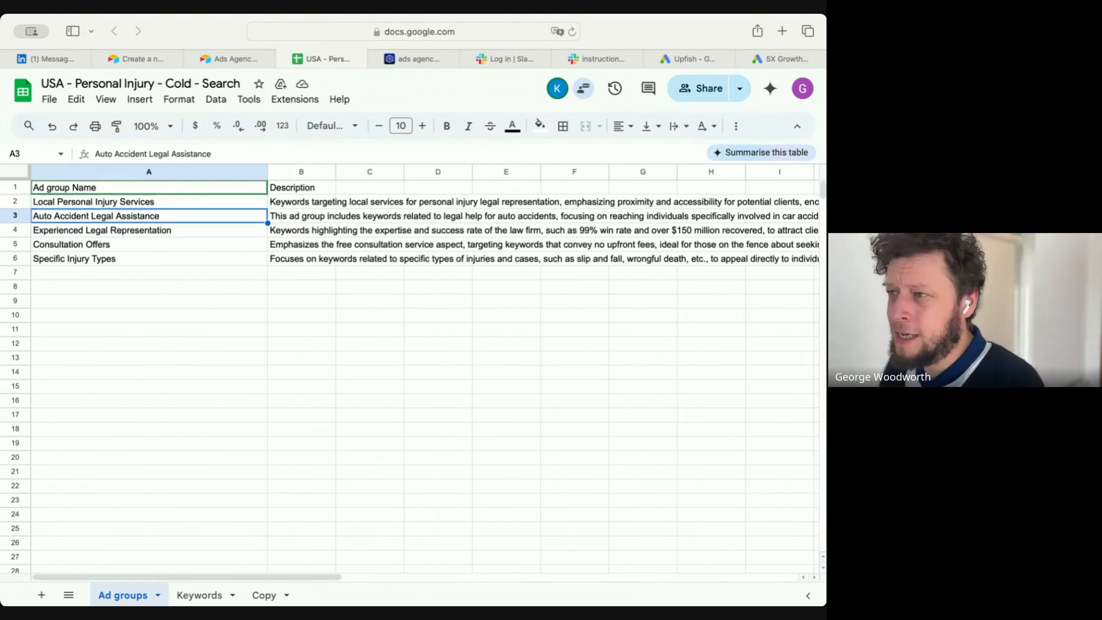
key("Up")
key("Up")
key("Up")
key("Up")
key("Down")
key("Down")
key("Up")
key("Up")
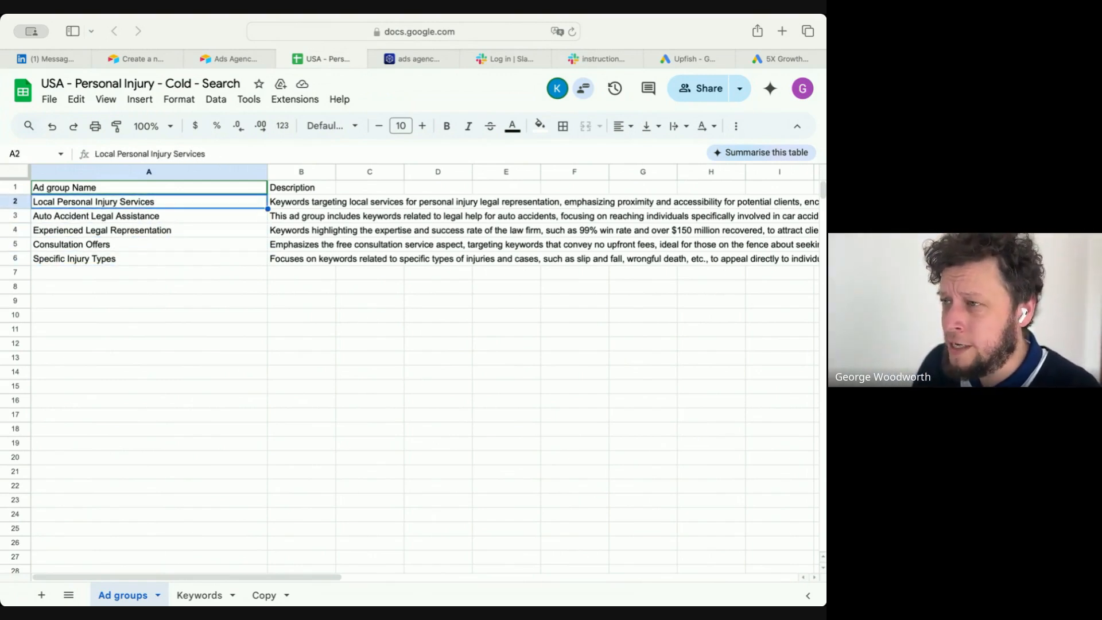
key("Down")
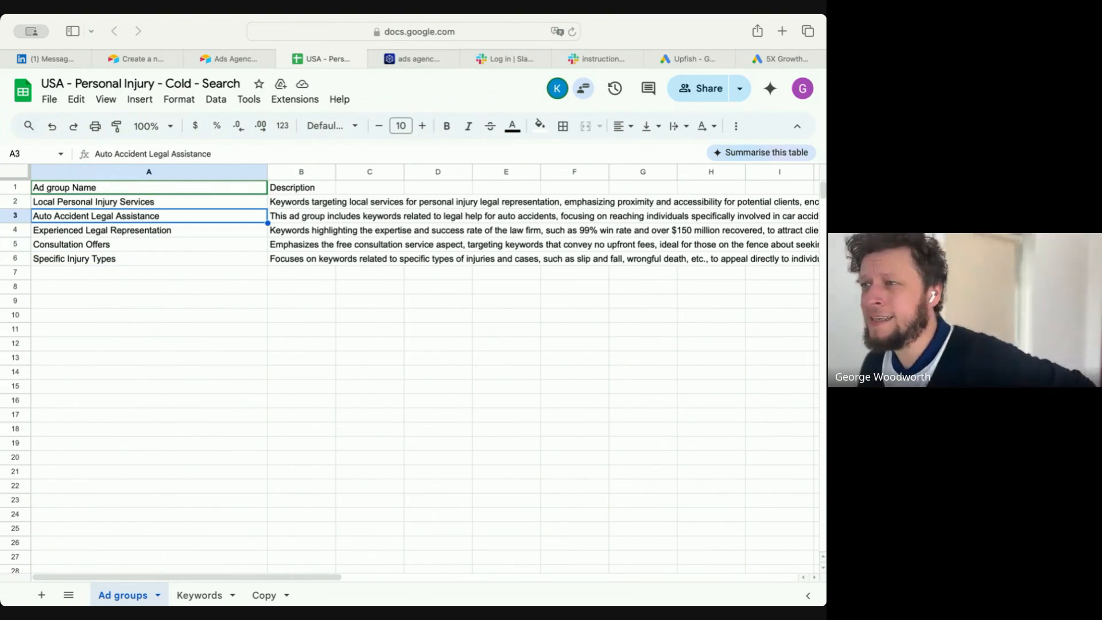
key("Down")
key("Down")
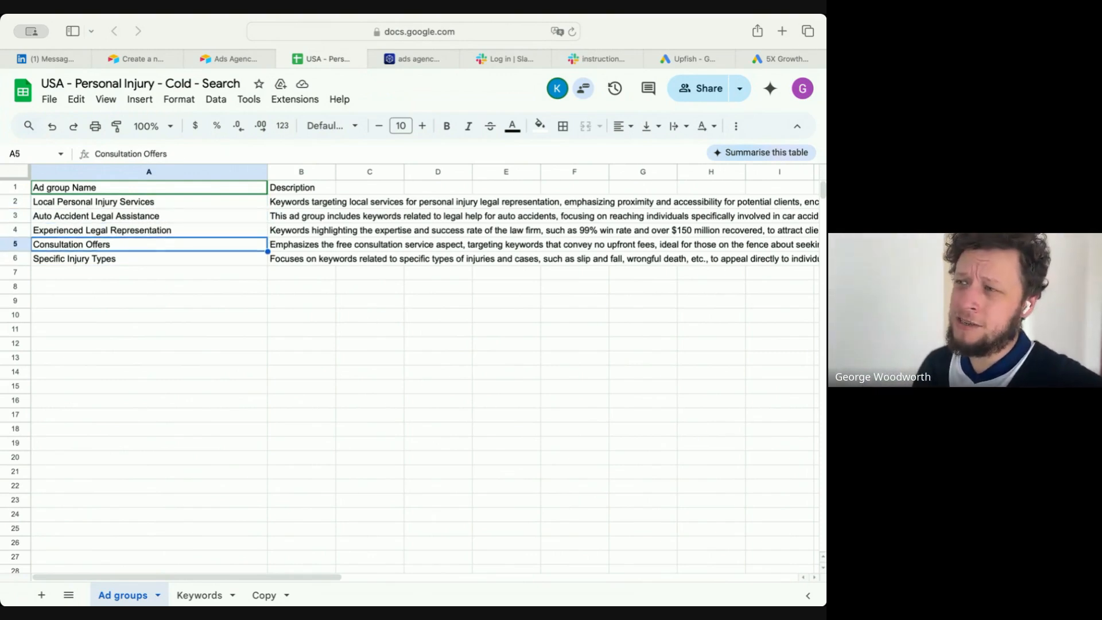
key("Down")
- Examine the descriptions of the individual ad groups
key("Right")
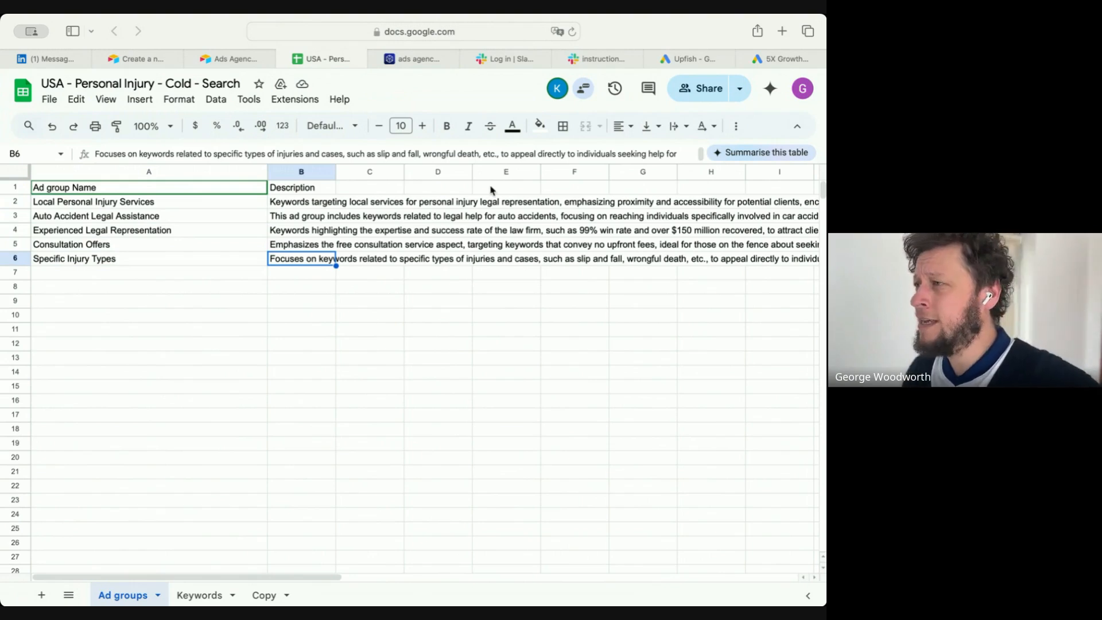
left_click(323, 203)
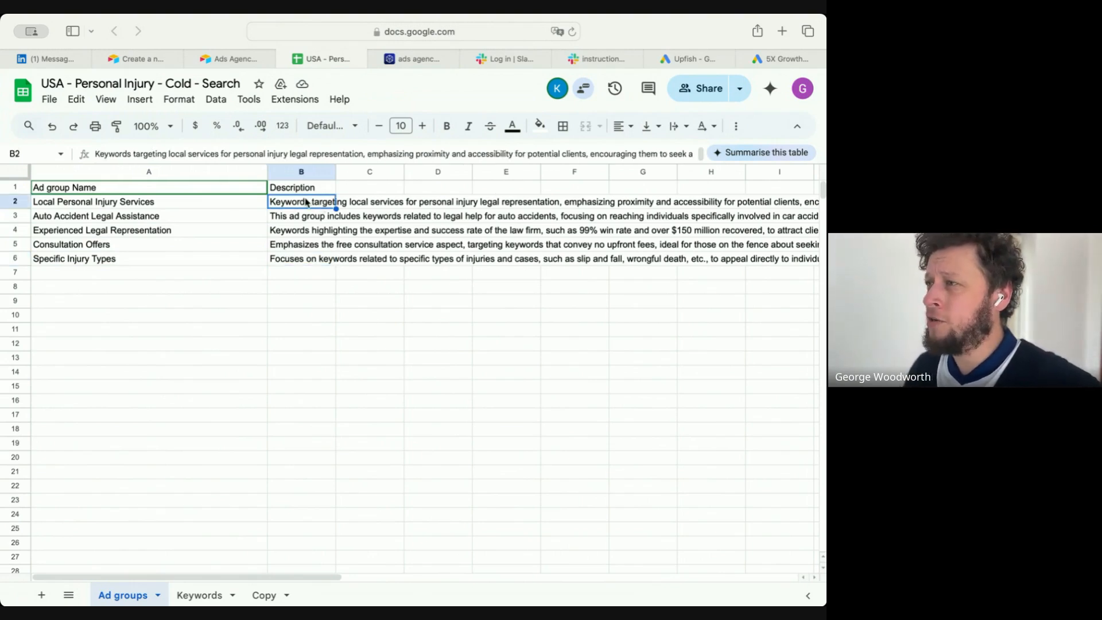
left_click(314, 217)
left_click(314, 232)
left_click(309, 246)
- Open the Keywords sheet and widen the Search term and Average monthly searches columns to show their full text
left_click(198, 595)
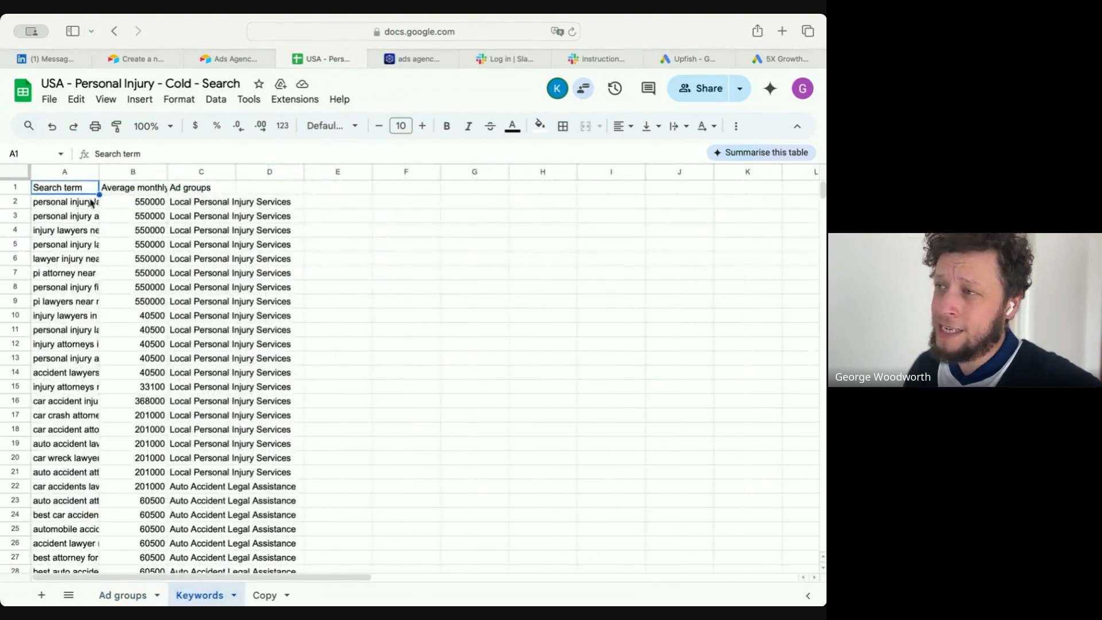
left_click_drag(99, 175, 207, 172)
left_click(115, 204)
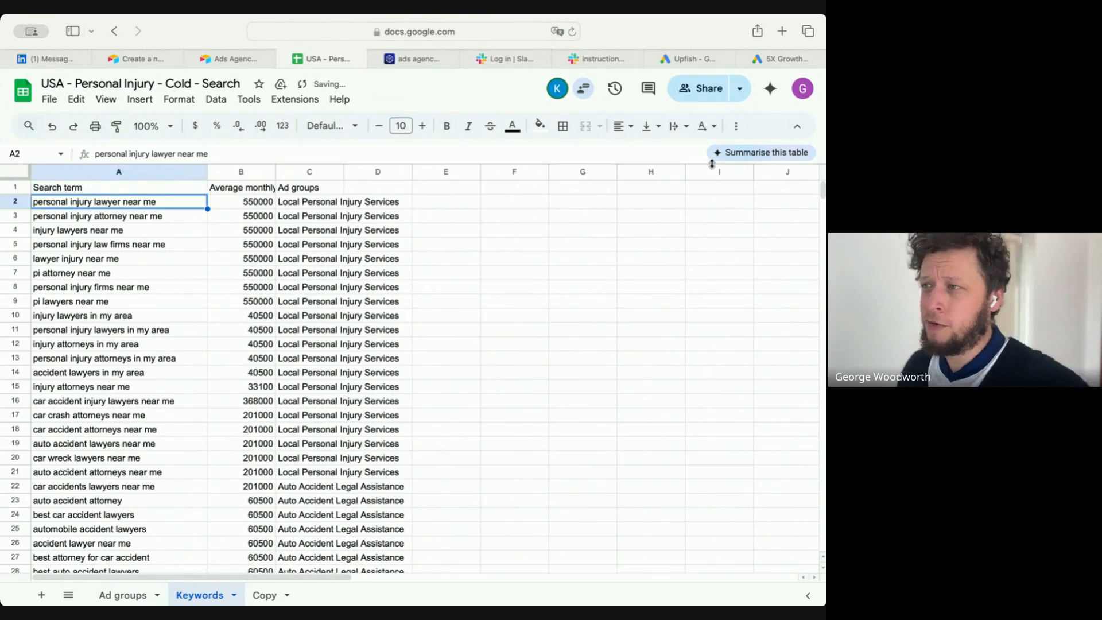
key("Down")
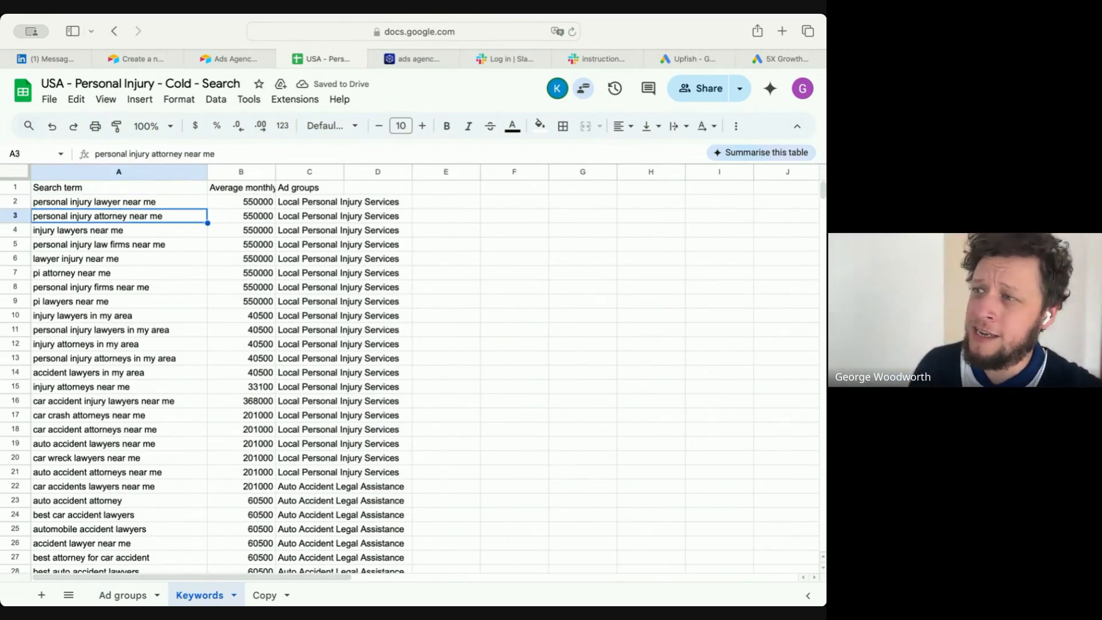
left_click(118, 230)
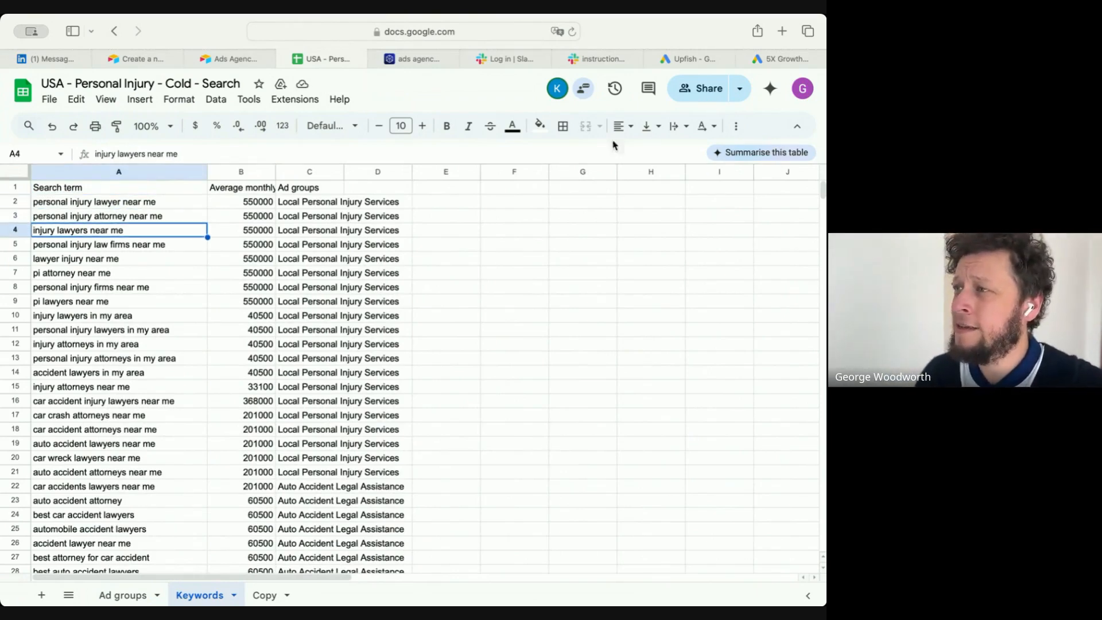
left_click_drag(275, 172, 341, 169)
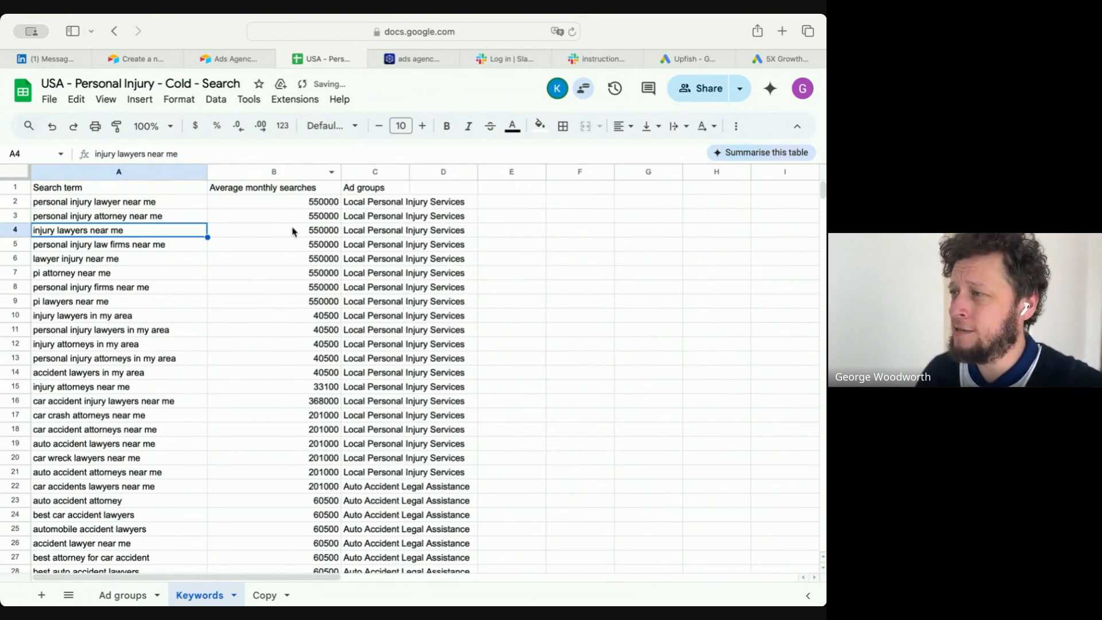
- Examine the average monthly searches of the first personal injury search terms
left_click(293, 230)
key("Down")
key("Down")
key("Down")
key("Down")
key("Down")
key("Down")
key("Down")
key("Down")
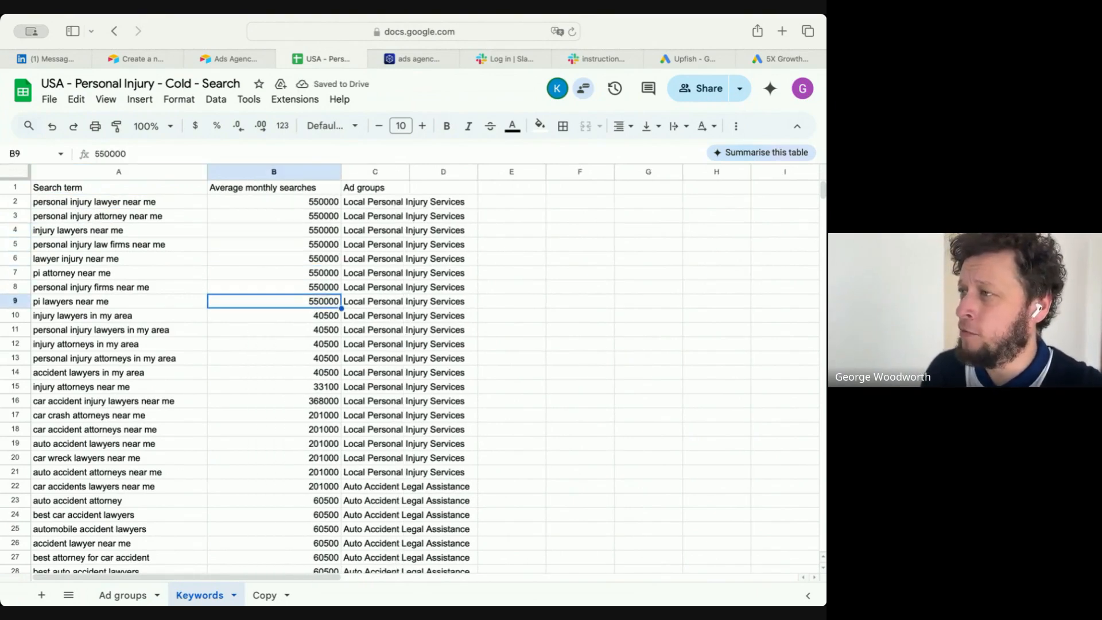
- Check which ad group each of the first search terms is assigned to in the Ad groups column
left_click(409, 345)
key("Up")
key("Up")
key("Up")
key("Up")
key("Up")
key("Up")
key("Up")
key("Up")
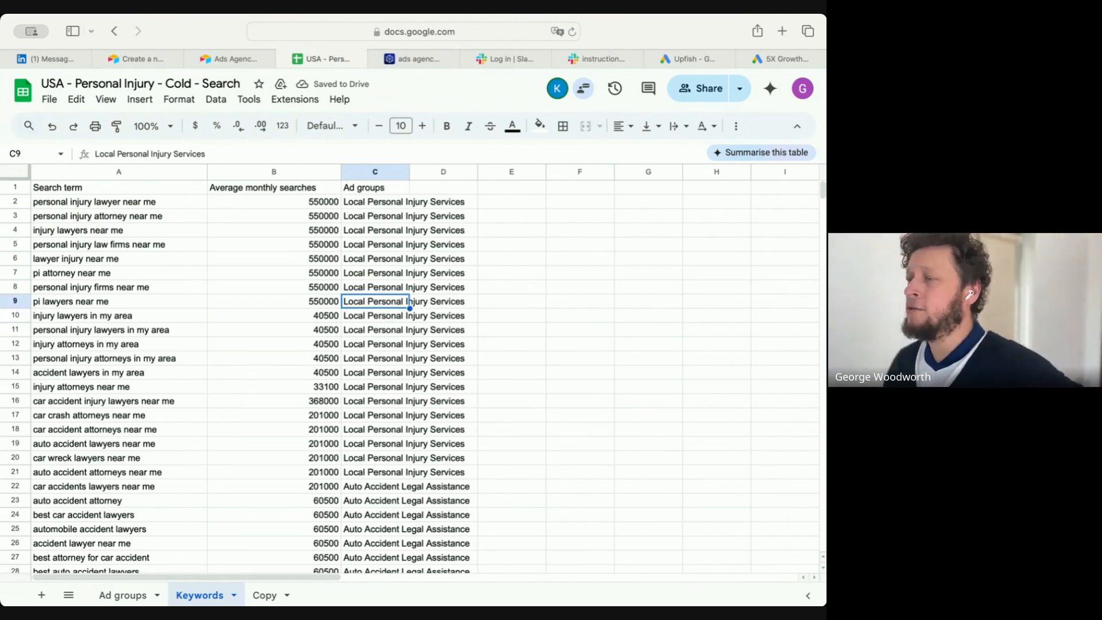
key("Up")
key("Up")
key("Down")
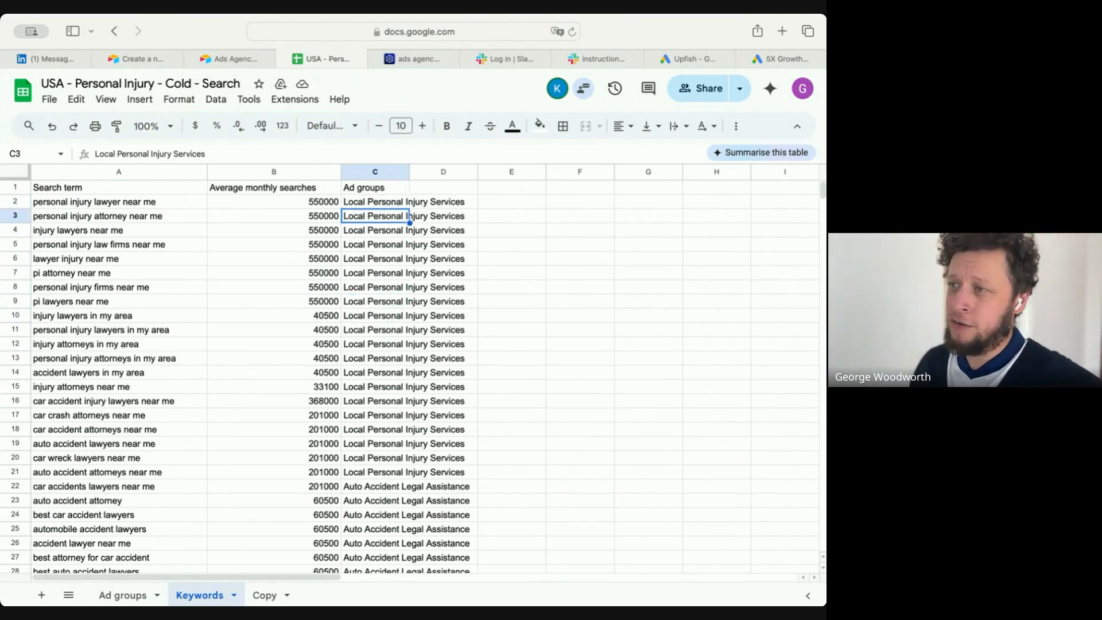
- Examine the search terms grouped under Local Personal Injury Services, continuing into the first Auto Accident Legal Assistance rows
key("Left")
key("Down")
key("Down")
key("Right")
key("Down")
key("Down")
key("Down")
key("Down")
key("Down")
key("Up")
key("Up")
key("Left")
key("Left")
key("Down")
key("Down")
key("Down")
key("Down")
key("Up")
key("Up")
key("Up")
key("Down")
key("Down")
key("Down")
key("Down")
key("Down")
key("Down")
key("Down")
key("Down")
key("Down")
key("Down")
key("Down")
key("Down")
key("Down")
key("Down")
key("Down")
key("Down")
key("Down")
key("Right")
key("Right")
key("Down")
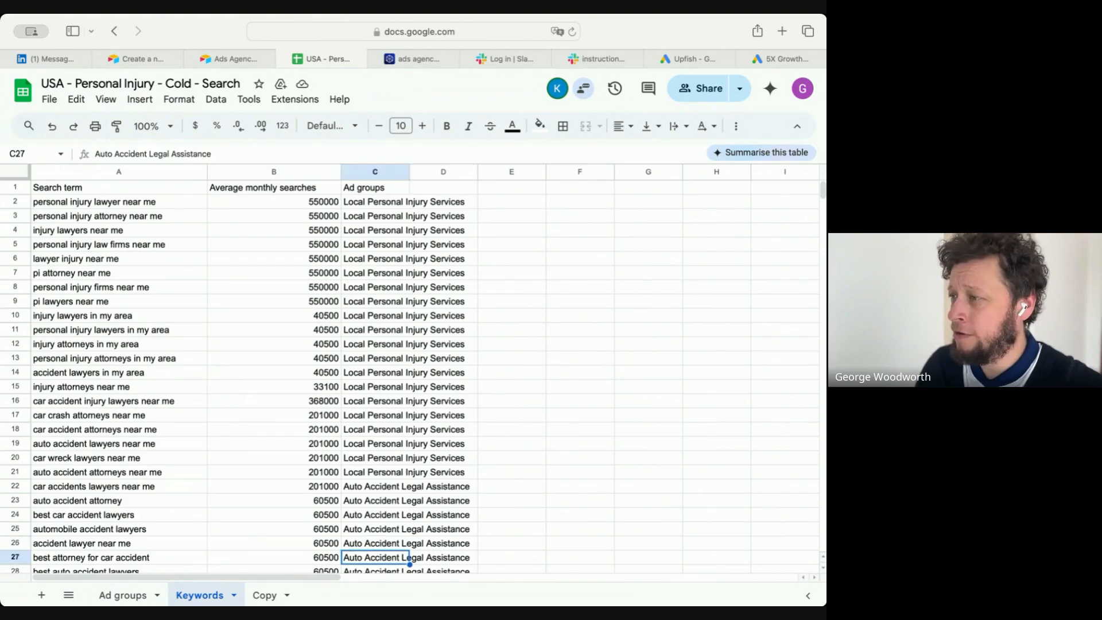
- Review the search terms assigned to the Auto Accident Legal Assistance ad group from its first row onward
key("Down")
key("Down")
key("Left")
key("Down")
key("Down")
key("Left")
key("Up")
key("Up")
key("Up")
key("Up")
key("Up")
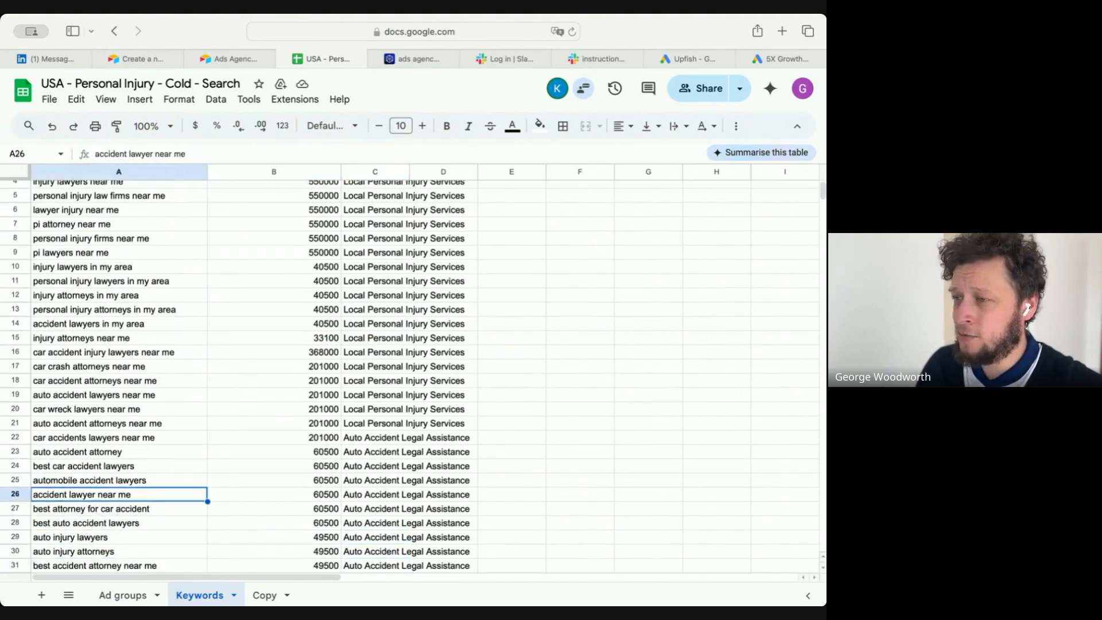
key("Up")
key("Up")
key("Up")
key("Down")
key("Down")
key("Down")
key("Down")
key("Down")
key("Down")
key("Down")
key("Down")
key("Down")
key("Down")
key("Down")
key("Down")
key("Down")
key("Down")
key("Down")
key("Down")
key("Down")
key("Down")
key("Down")
key("Down")
key("Down")
key("Down")
key("Down")
key("Down")
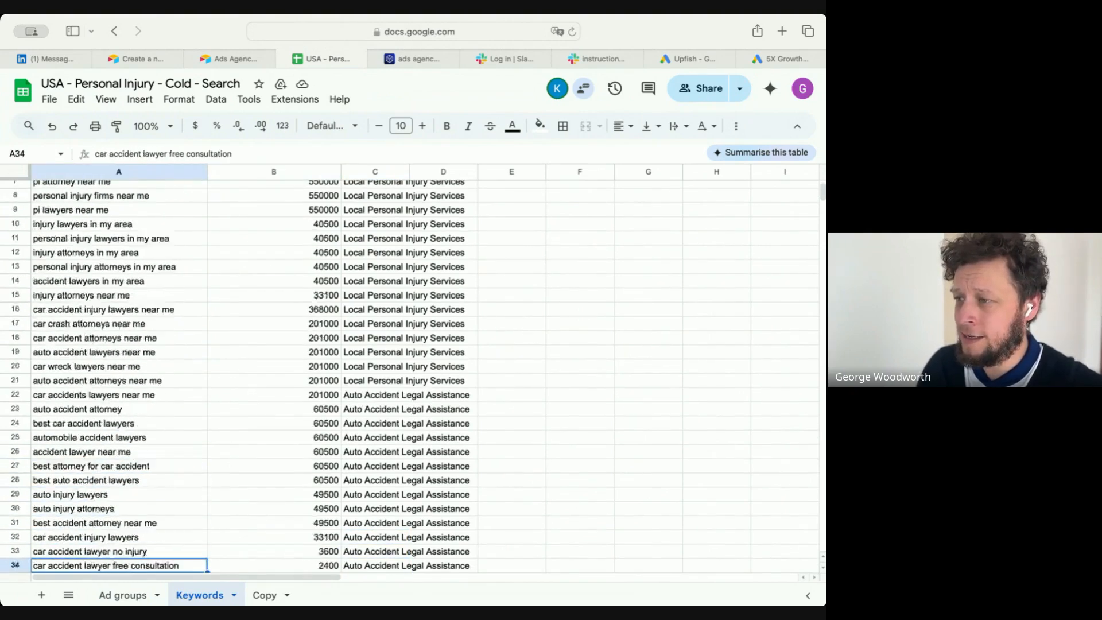
key("Down")
key("Right")
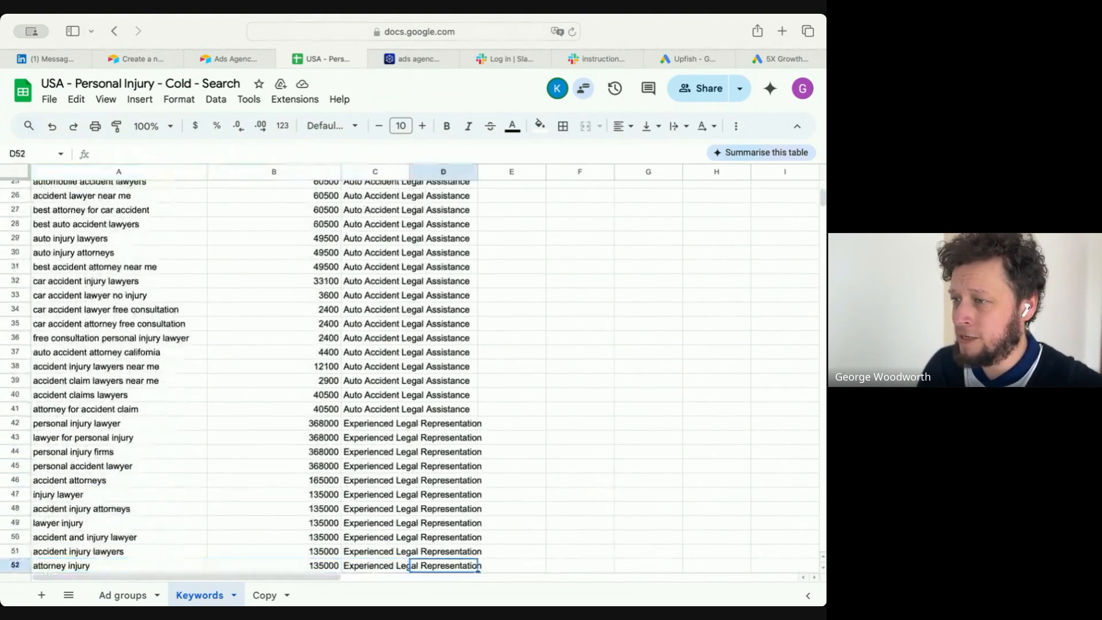
- Review the search terms assigned to the Experienced Legal Representation ad group on the Keywords sheet
key("Right")
key("Up")
key("Up")
key("Left")
key("Up")
key("Up")
key("Left")
key("Up")
key("Up")
key("Up")
key("Up")
key("Up")
key("Up")
key("Down")
key("Down")
key("Down")
key("Down")
key("Down")
key("Down")
key("Down")
key("Down")
key("Down")
key("Down")
key("Down")
key("Down")
key("Down")
key("Down")
key("Down")
key("Down")
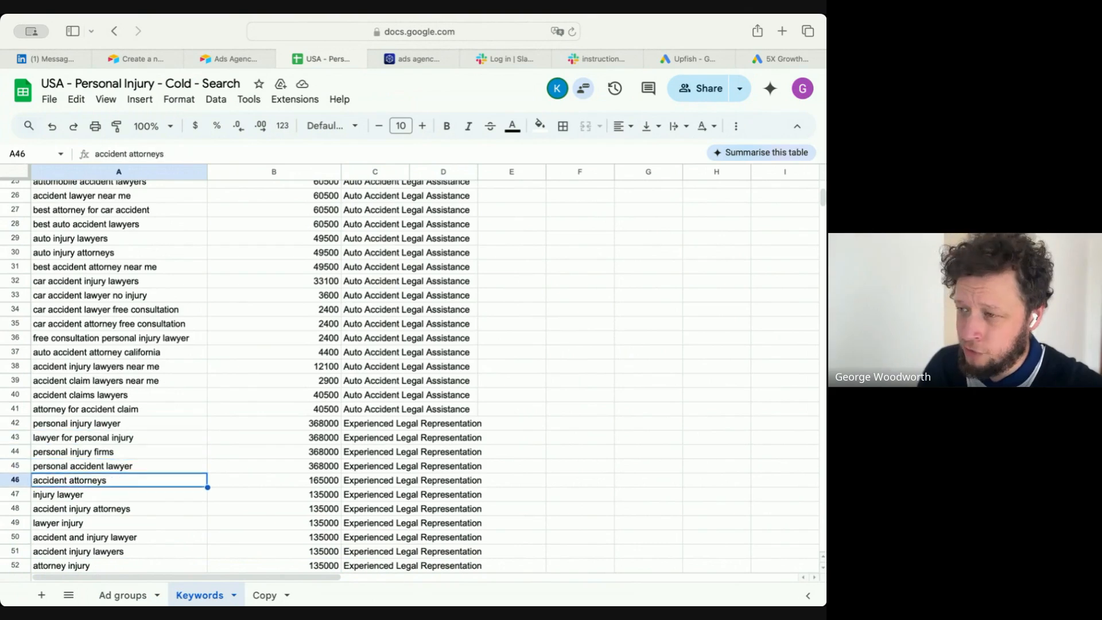
key("Down")
key("Down")
key("Down")
key("Down")
key("Down")
key("Down")
key("Down")
key("Down")
key("Down")
key("Down")
key("Down")
key("Down")
key("Down")
key("Down")
key("Down")
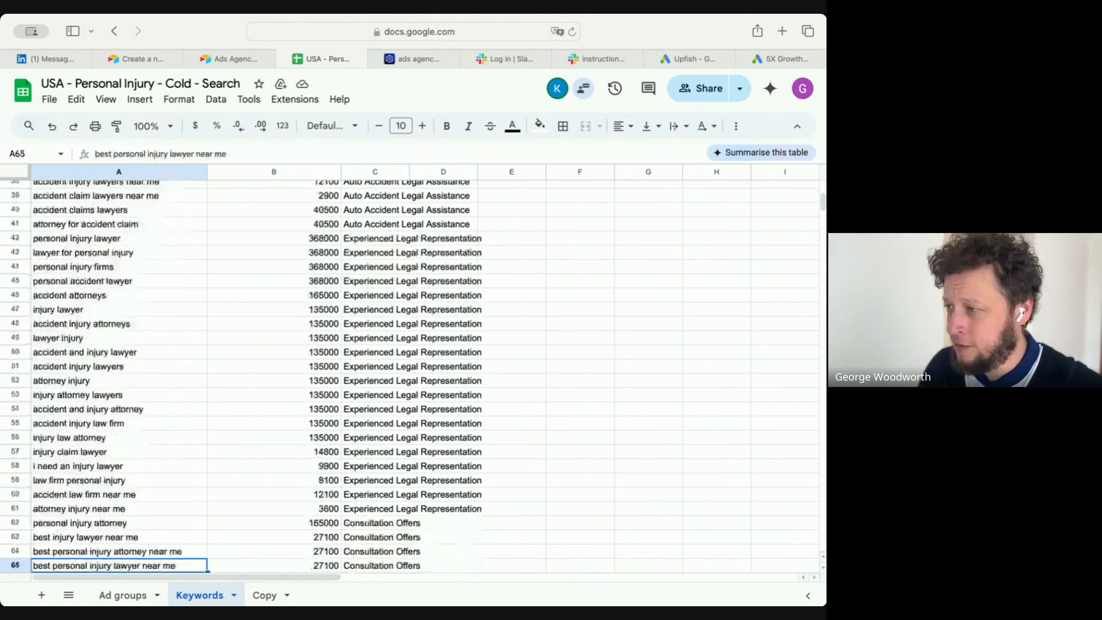
- Find where the Consultation Offers ad group begins and read through its search terms down to "personal injury lawyer california"
key("Right")
key("Right")
key("Right")
key("Up")
key("Up")
key("Left")
key("Up")
key("Up")
key("Up")
key("Up")
key("Up")
key("Up")
key("Up")
key("Up")
key("Up")
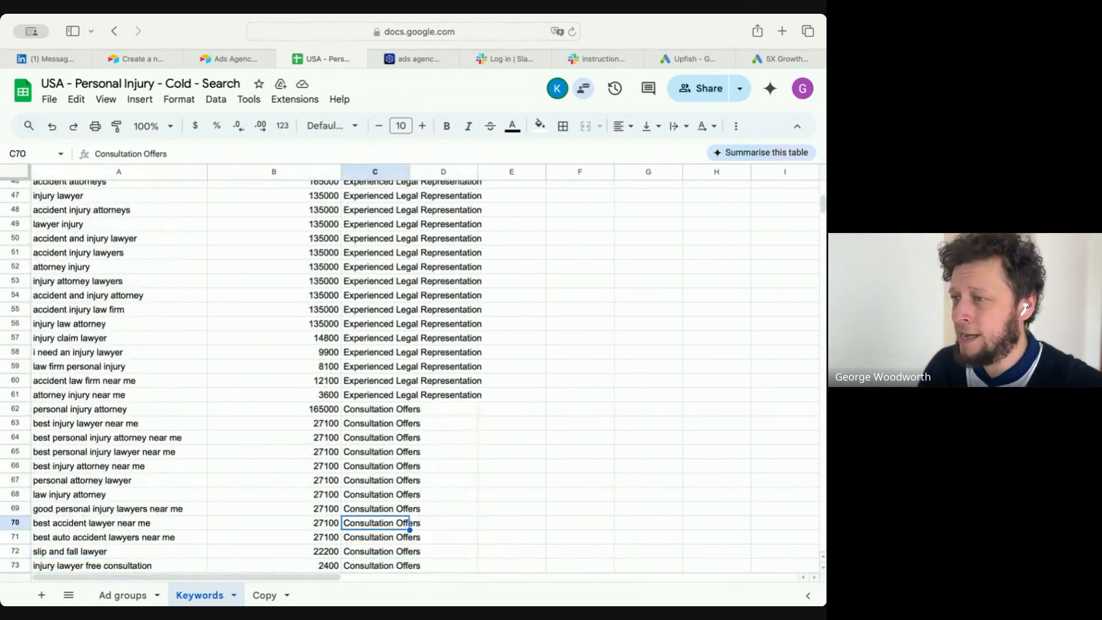
key("Left")
key("Left")
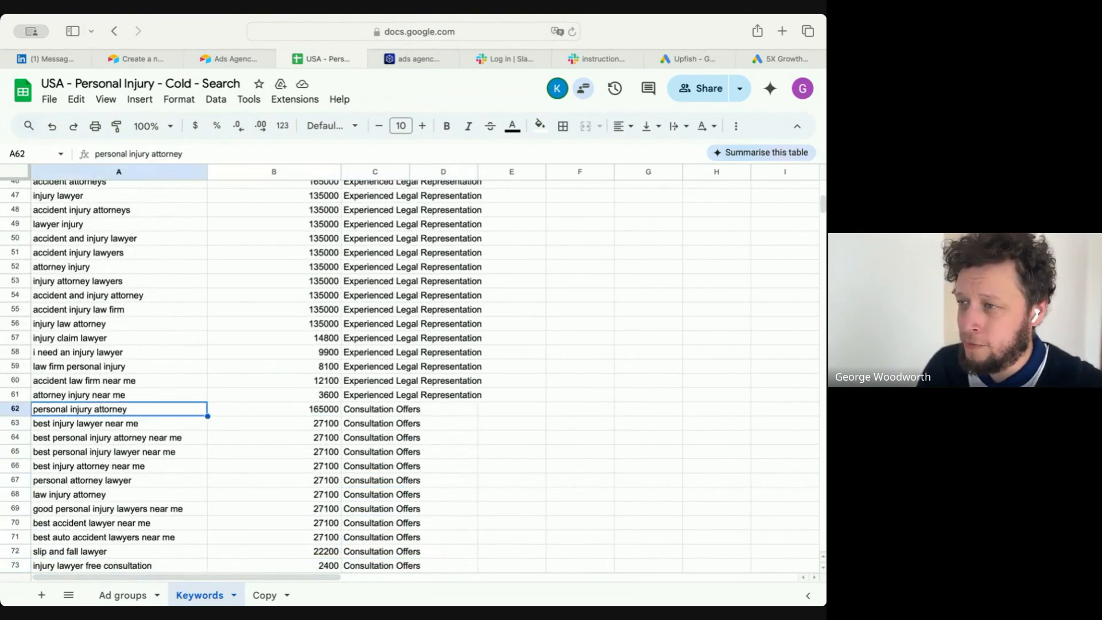
key("Down")
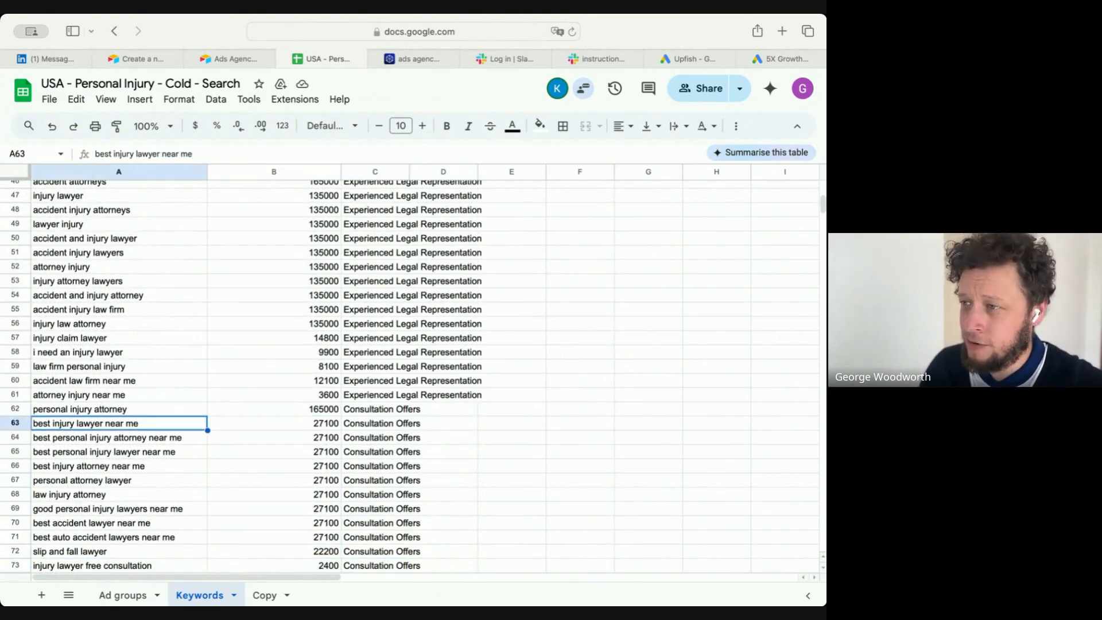
key("Down")
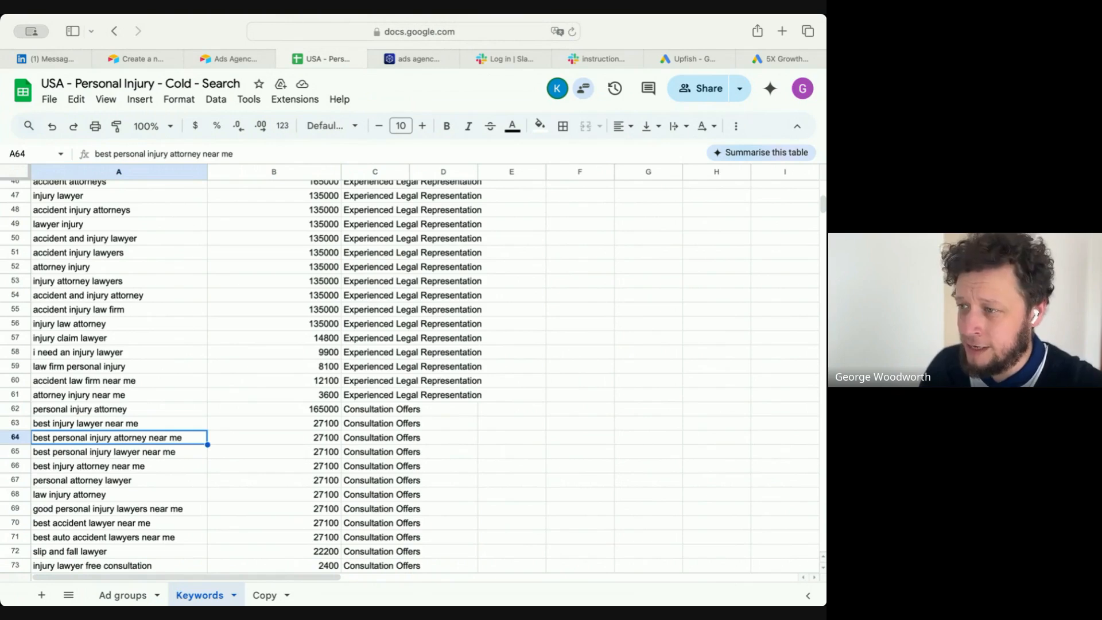
key("Down")
key("Down")
key("Down")
key("Down")
key("Down")
key("Down")
key("Down")
key("Down")
key("Down")
key("Down")
key("Down")
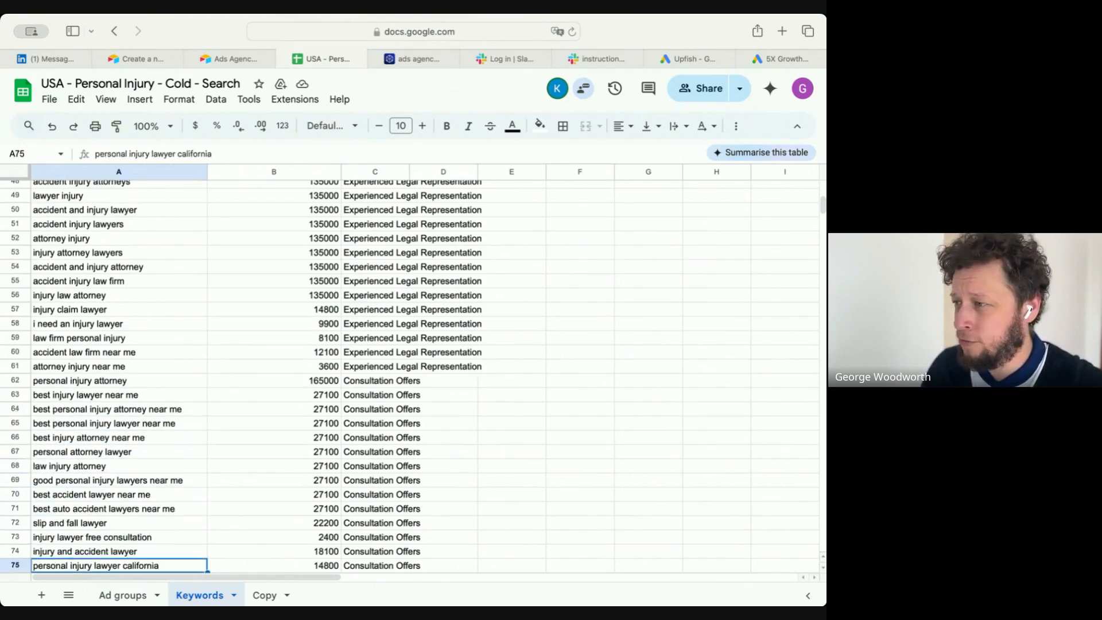
- Read through the remaining Consultation Offers search terms and into the Specific Injury Types rows down to "injury law firms"
key("Down")
key("Down")
key("Down")
key("Down")
key("Down")
key("Down")
key("Down")
key("Down")
key("Down")
key("Down")
key("Down")
key("Down")
key("Down")
key("Down")
key("Down")
key("Down")
key("Down")
key("Right")
key("Right")
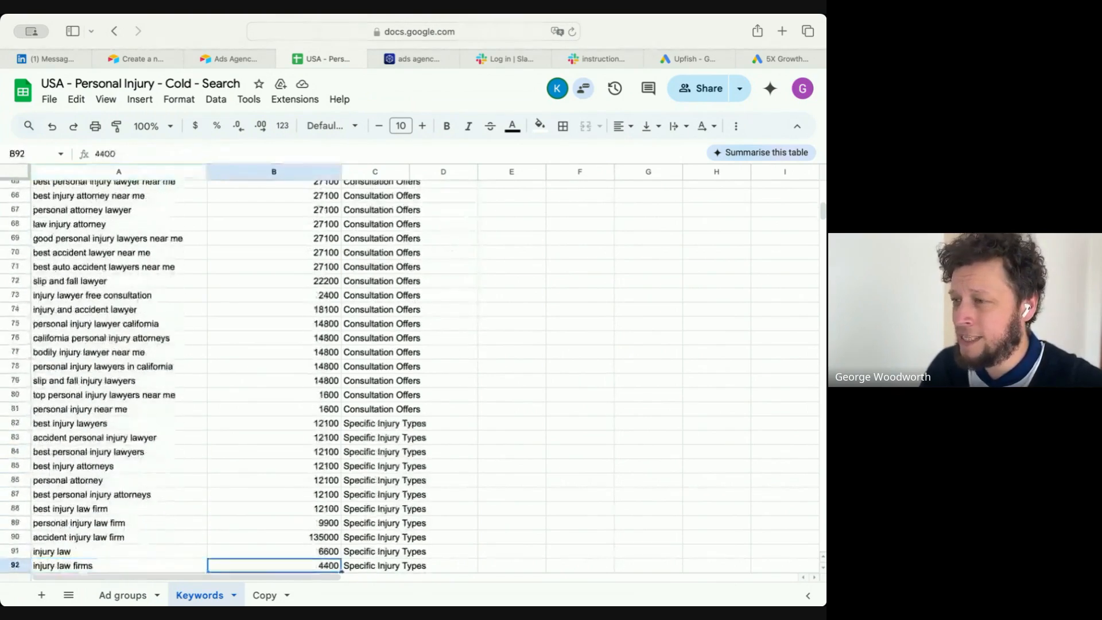
- Review the rest of the Specific Injury Types search terms through to the end of the keyword list
key("Up")
key("Up")
key("Left")
key("Left")
key("Down")
key("Down")
key("Down")
key("Down")
key("Down")
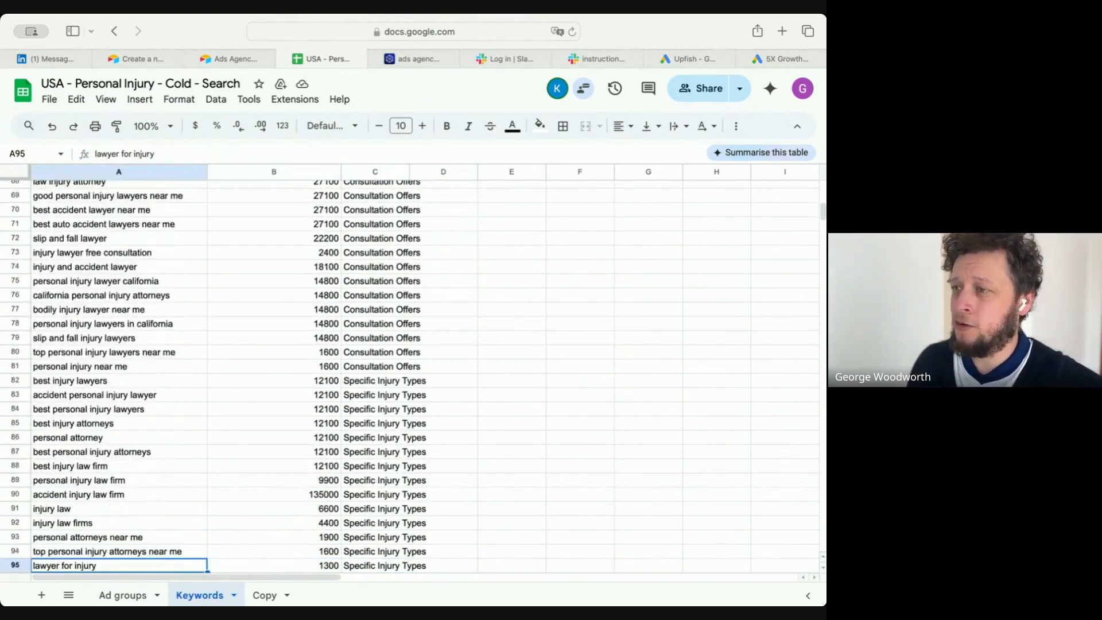
key("Down")
key("Down")
key("Down")
key("Down")
key("Down")
key("Down")
key("Down")
key("Down")
key("Down")
key("Down")
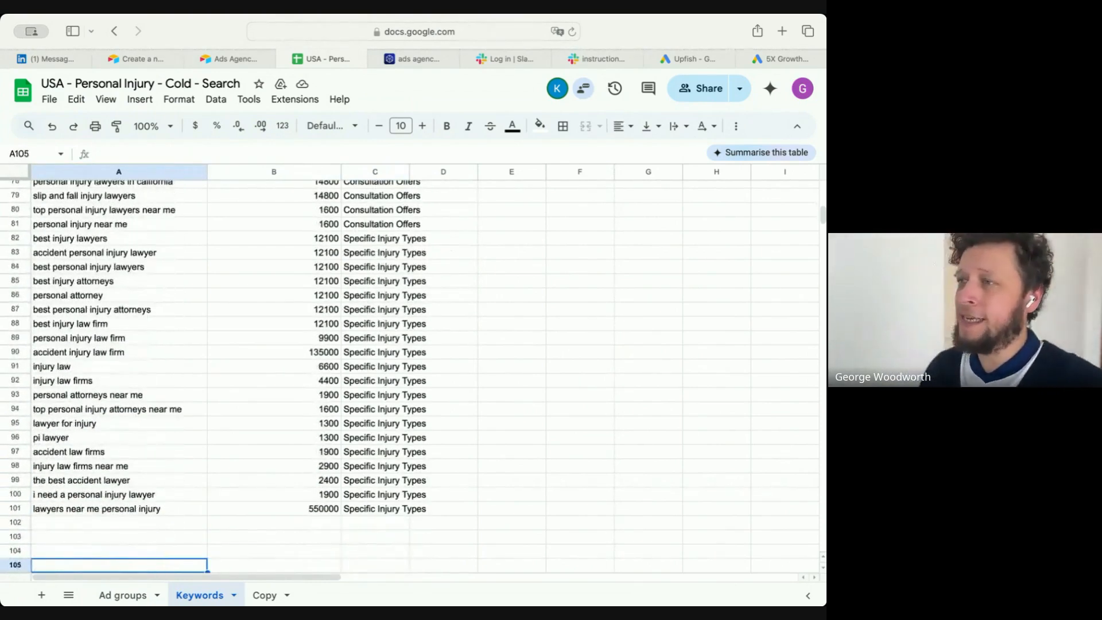
- Return to the start of the keyword list and check the search volume and ad group of "injury lawyers near me"
scroll(167, 322, "up", 20)
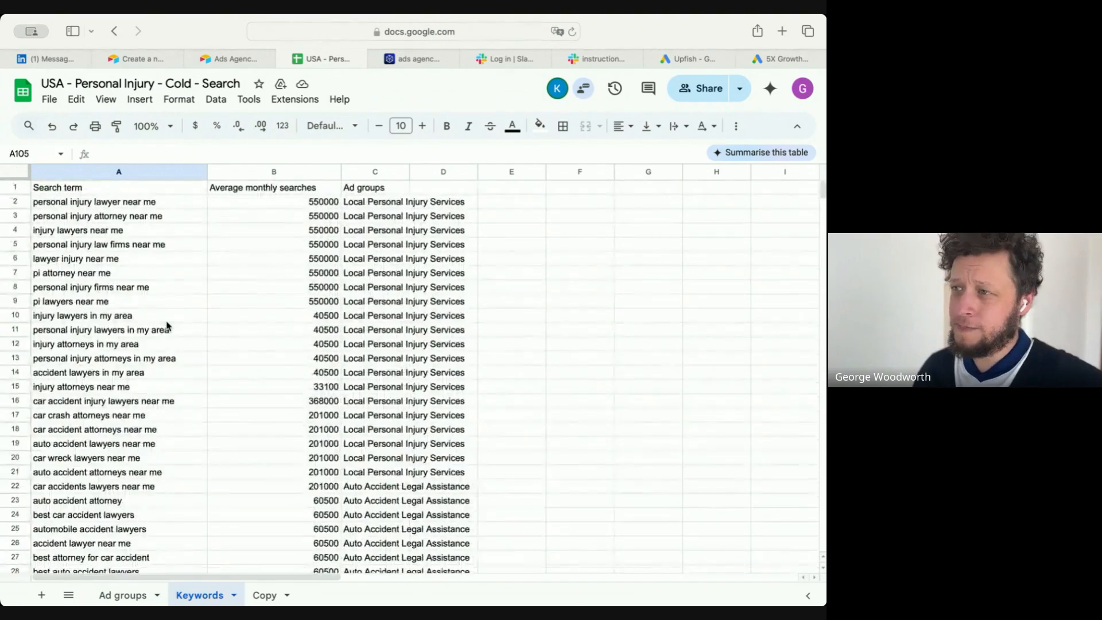
left_click(387, 306)
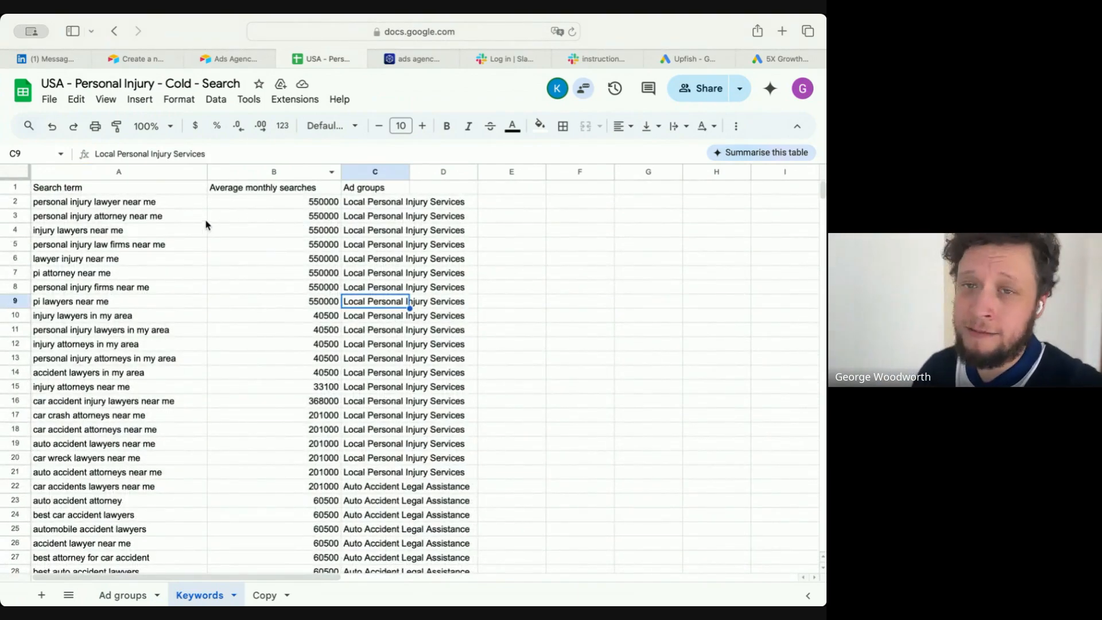
left_click(159, 259)
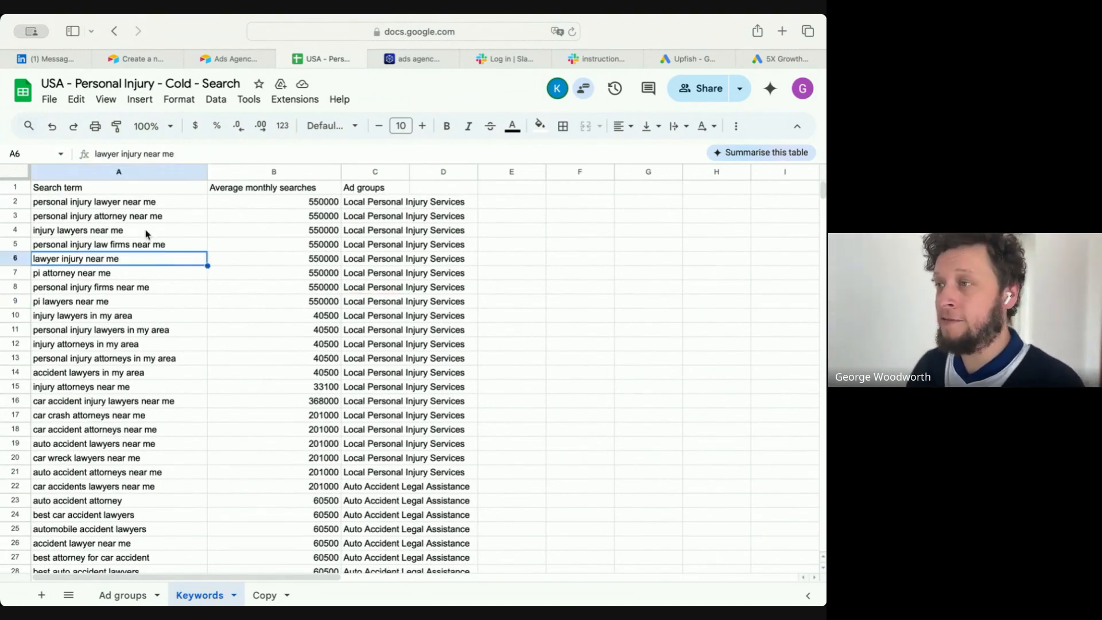
left_click(148, 233)
left_click(257, 231)
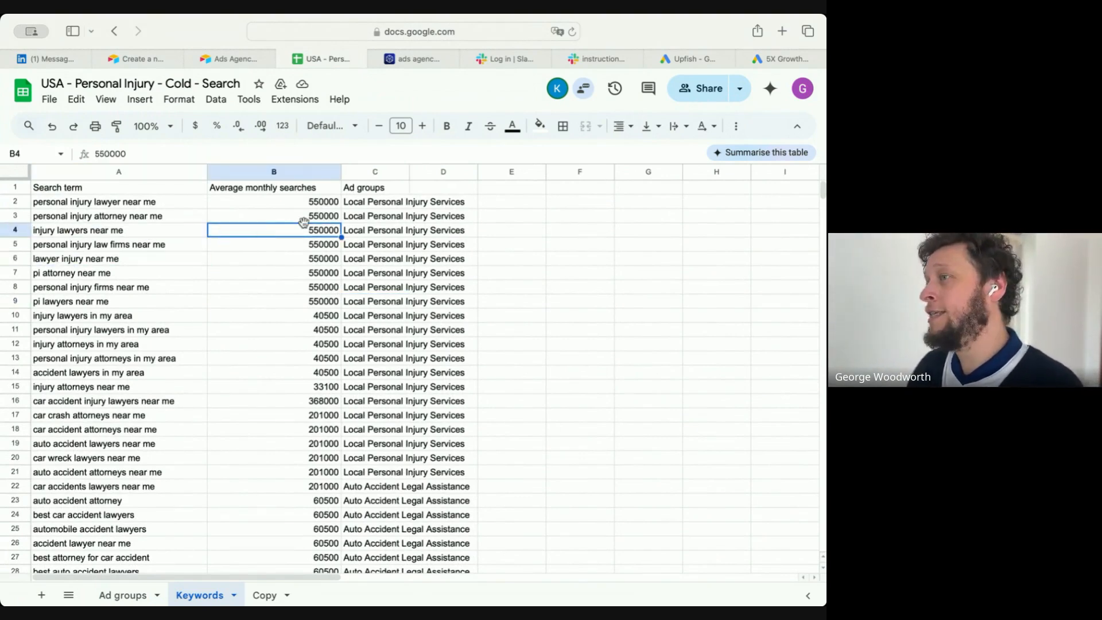
left_click(371, 235)
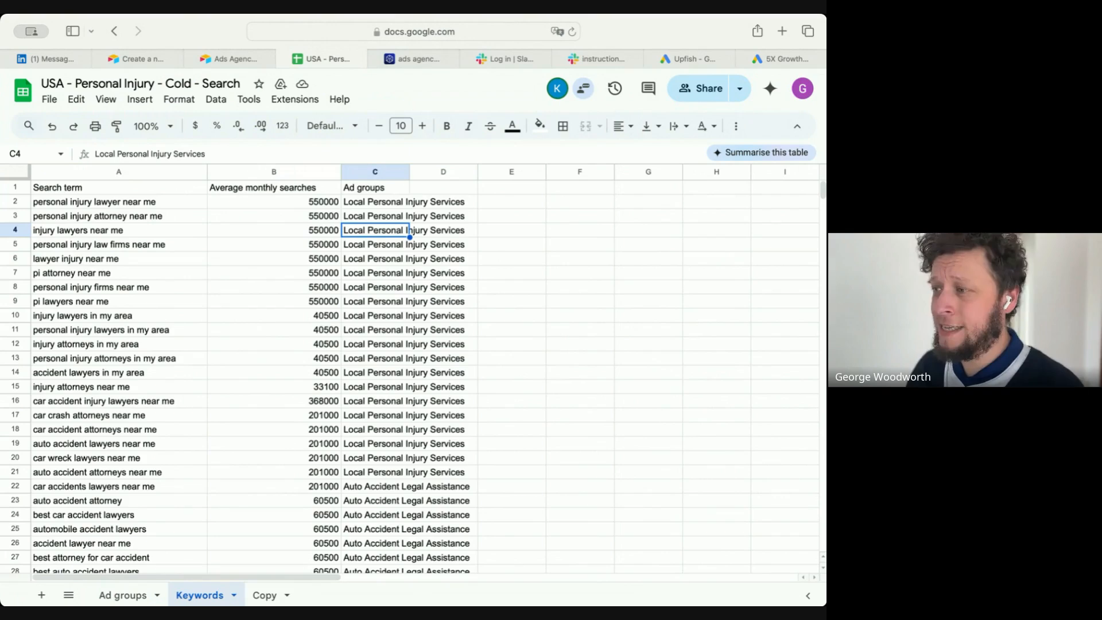
- Open the Copy sheet and read the full ad copy rationale in cell A2 without changing it
left_click(264, 595)
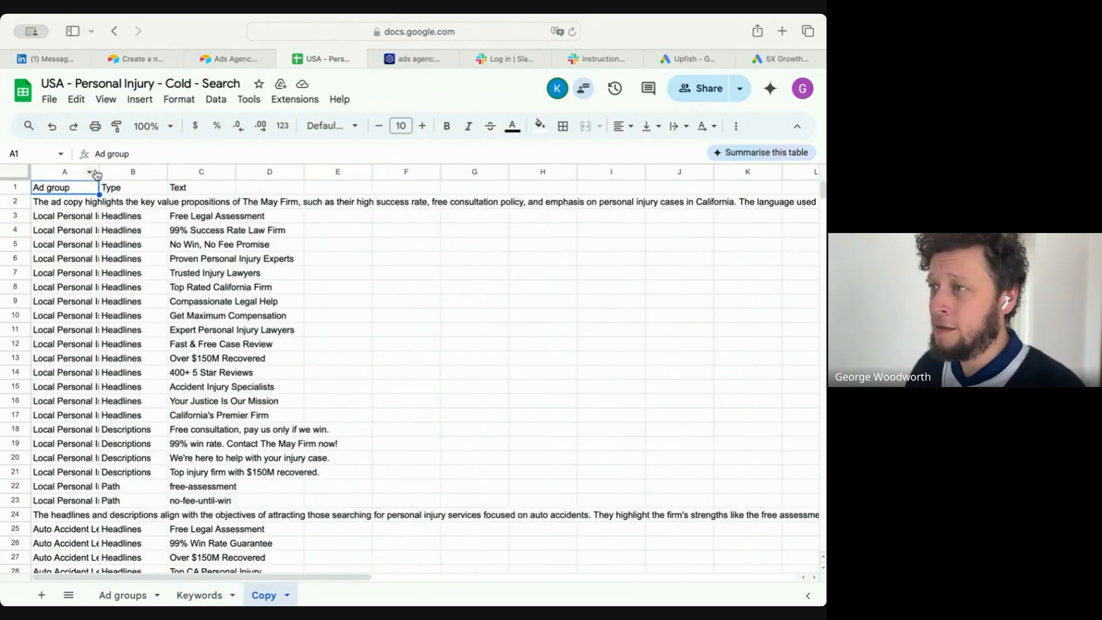
left_click(70, 208)
double_click(69, 206)
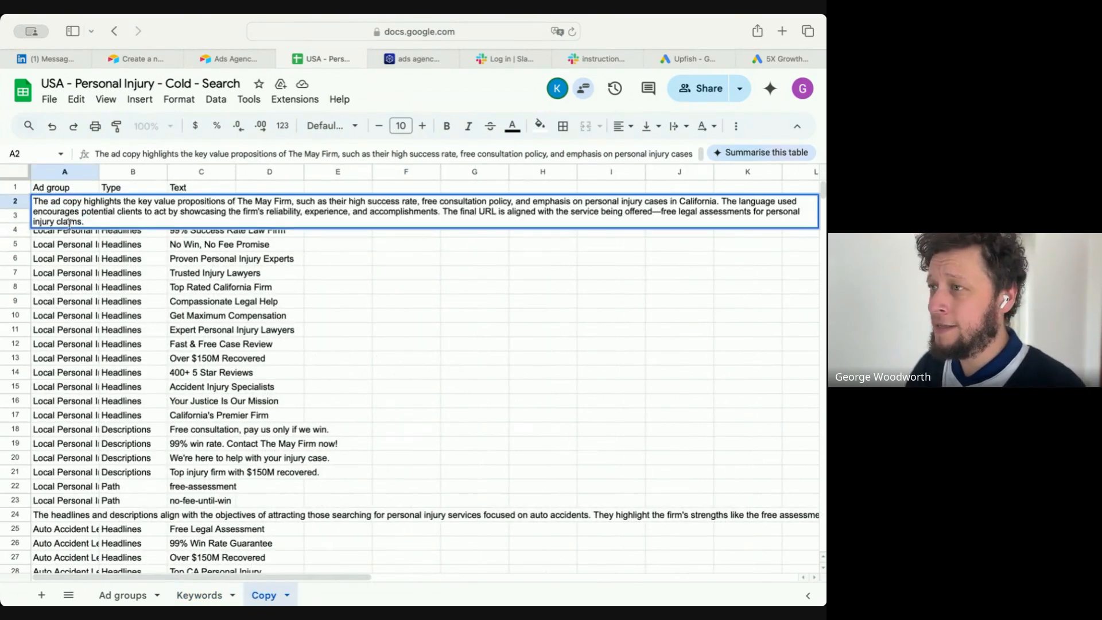
left_click(180, 304)
left_click(75, 217)
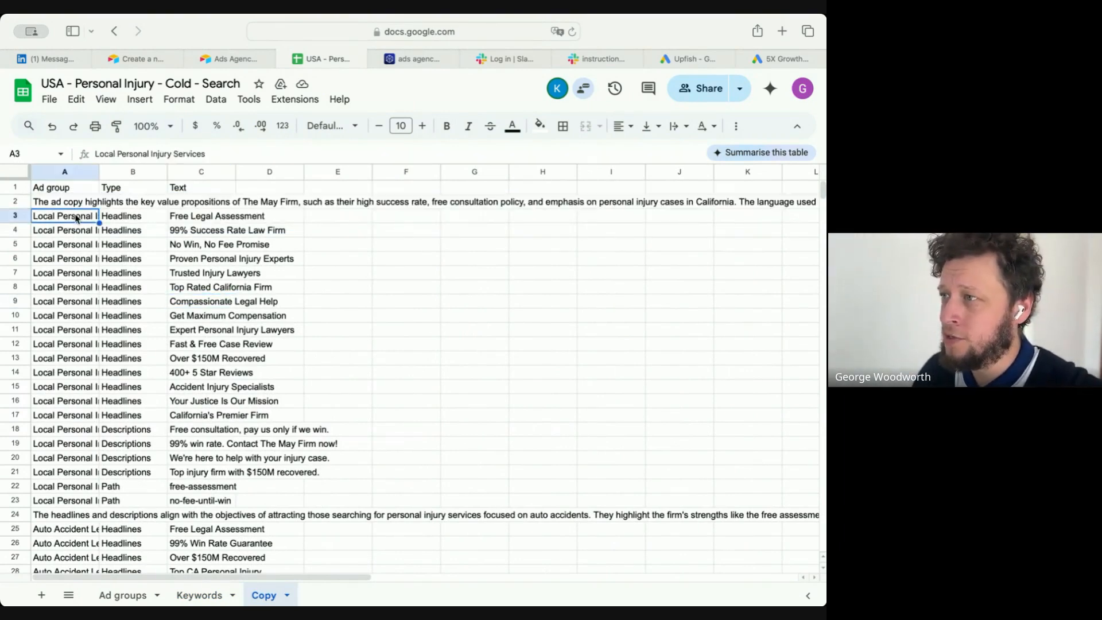
left_click(72, 203)
double_click(71, 203)
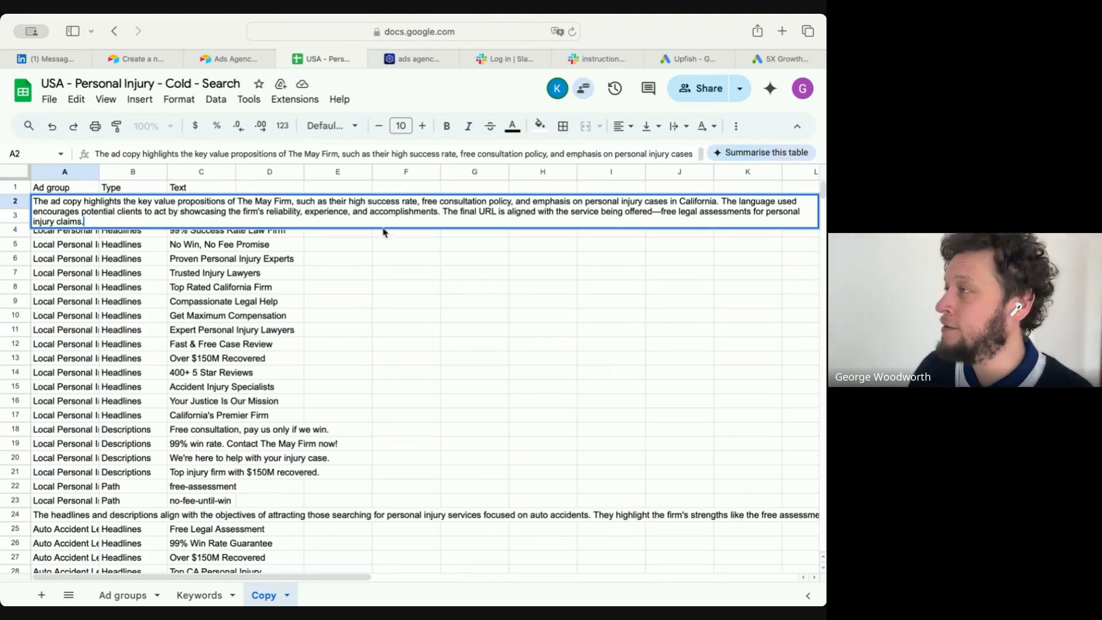
left_click(382, 264)
- Review the Local Personal Injury Services headlines from "Free Legal Assessment" down to "Accident Injury Specialists"
left_click(229, 219)
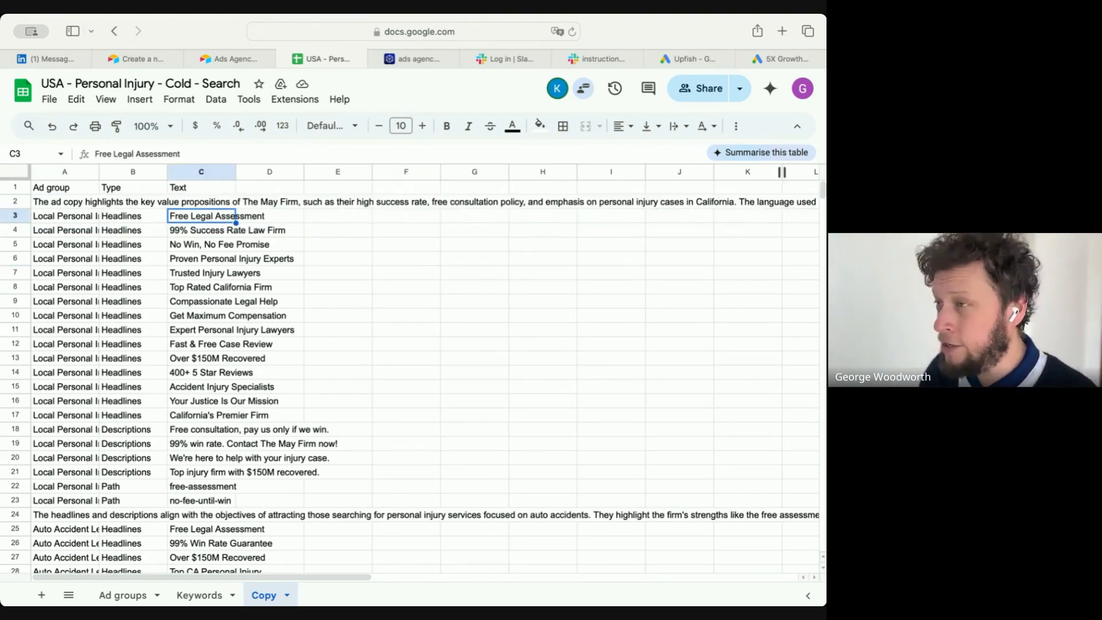
key("Down")
key("Down")
key("Down")
key("Down")
key("Down")
key("Down")
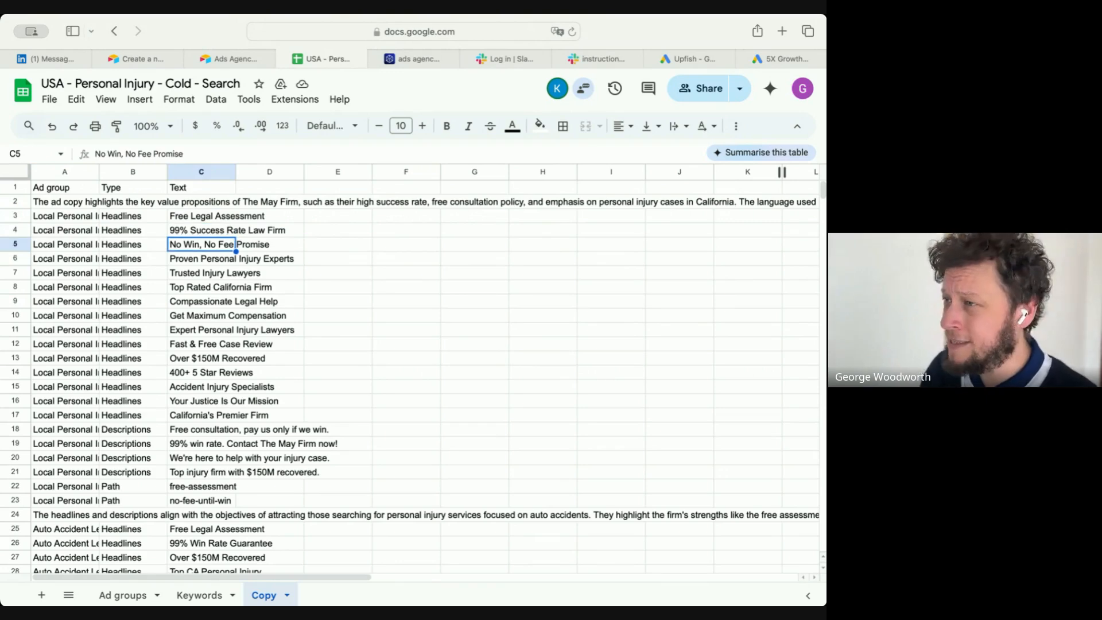
key("Up")
key("Up")
key("Up")
key("Up")
key("Down")
key("Down")
key("Down")
key("Down")
key("Down")
key("Down")
key("Down")
key("Down")
key("Down")
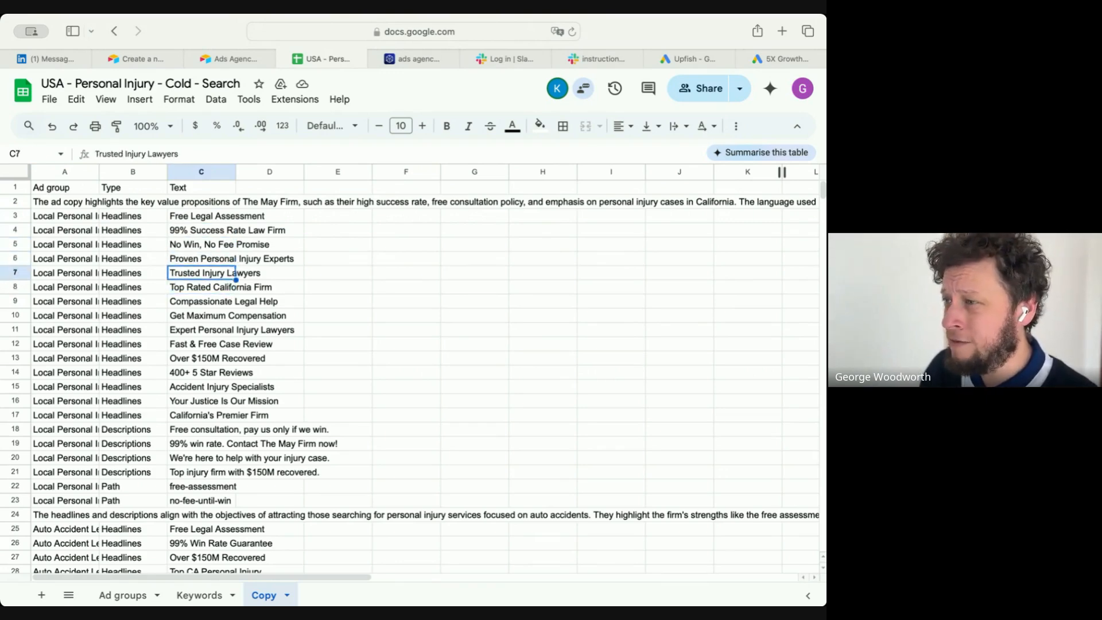
key("Down")
key("Down")
key("Down")
key("Down")
key("Down")
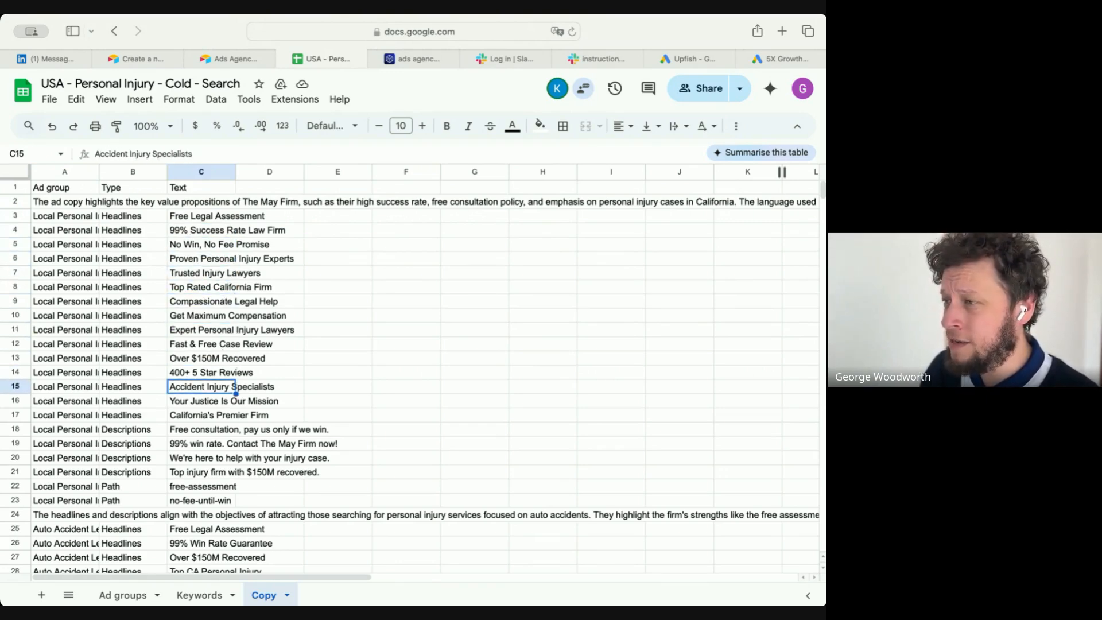
- Examine the last Local Personal Injury Services headlines, its descriptions and its two URL paths
key("Up")
key("Down")
key("Down")
key("Up")
key("Down")
key("Down")
key("Down")
key("Down")
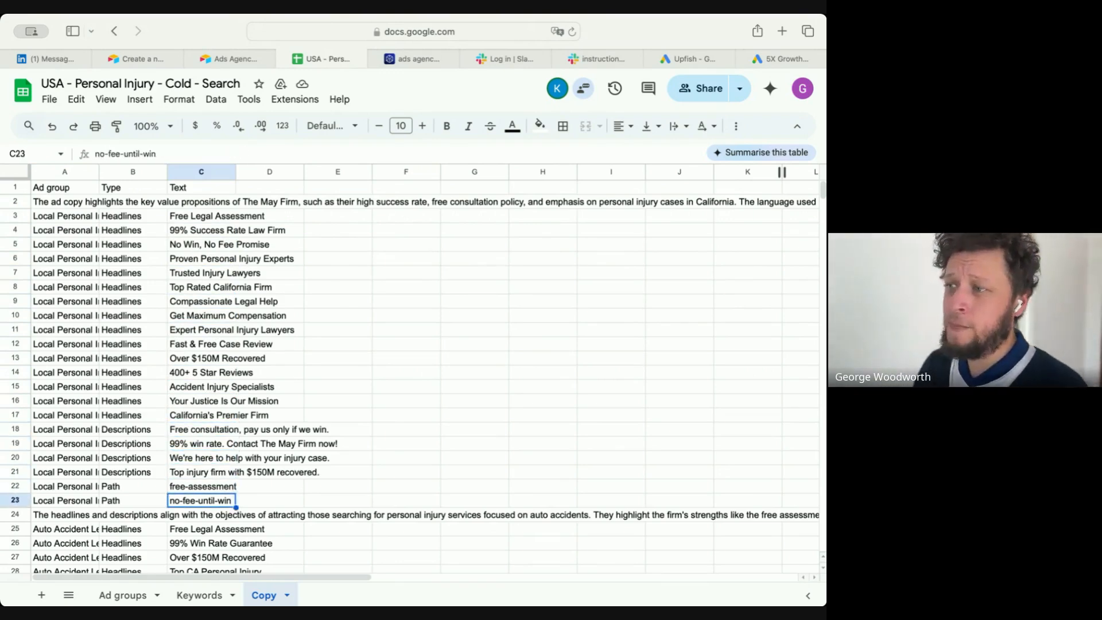
key("Up")
key("Left")
key("Left")
key("Right")
key("Right")
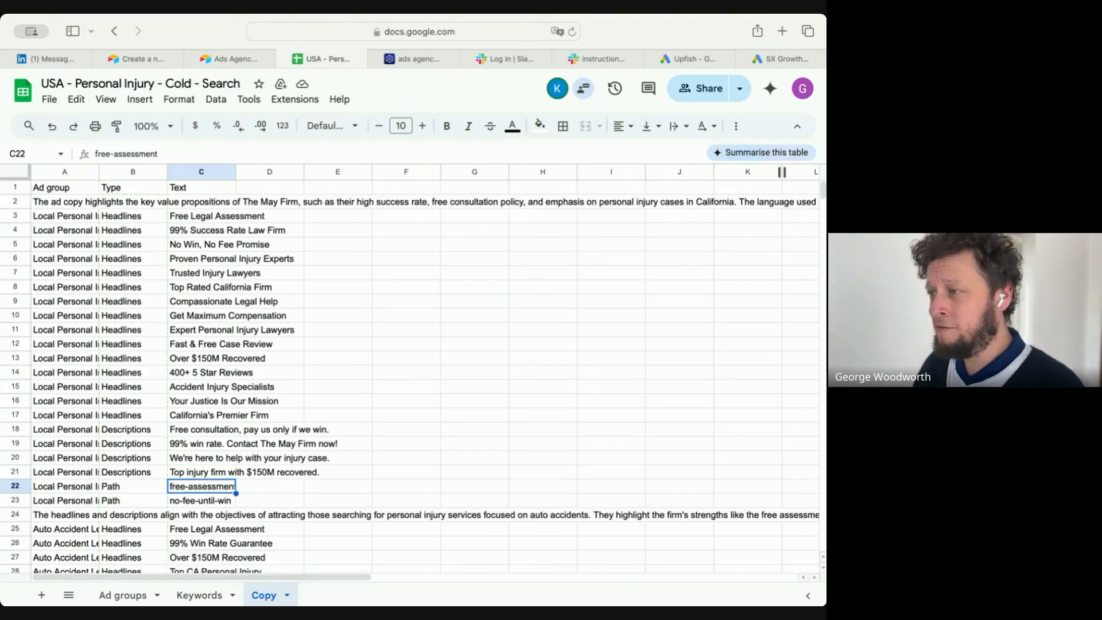
key("Down")
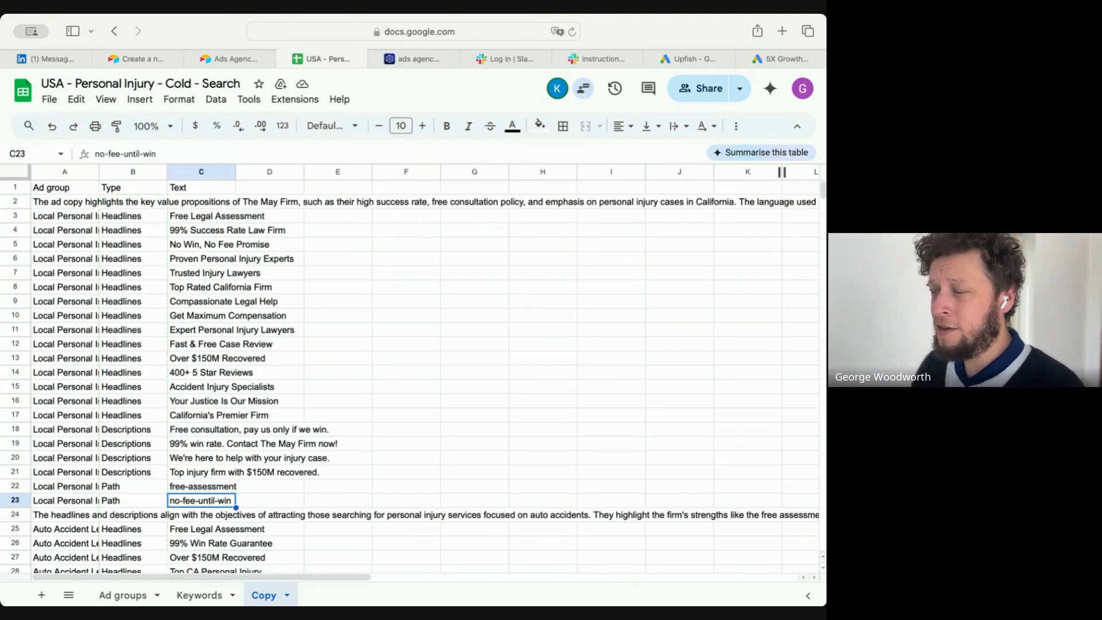
- Look over the Auto Accident Legal Assistance ad copy and the first Experienced Legal Representation headlines
key("Down")
key("Down")
key("Down")
key("Down")
key("Down")
key("Down")
key("Down")
key("Down")
key("Down")
key("Down")
key("Down")
key("Down")
key("Down")
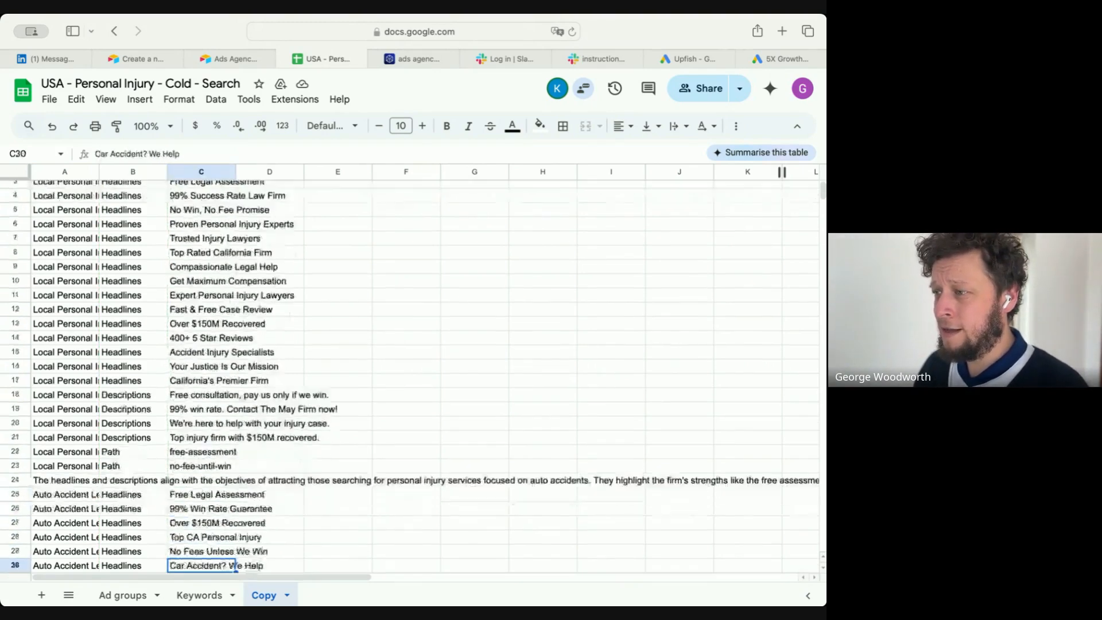
key("Down")
key("Down")
key("Down")
key("Down")
key("Down")
key("Down")
key("Down")
key("Down")
key("Down")
key("Down")
key("Down")
key("Down")
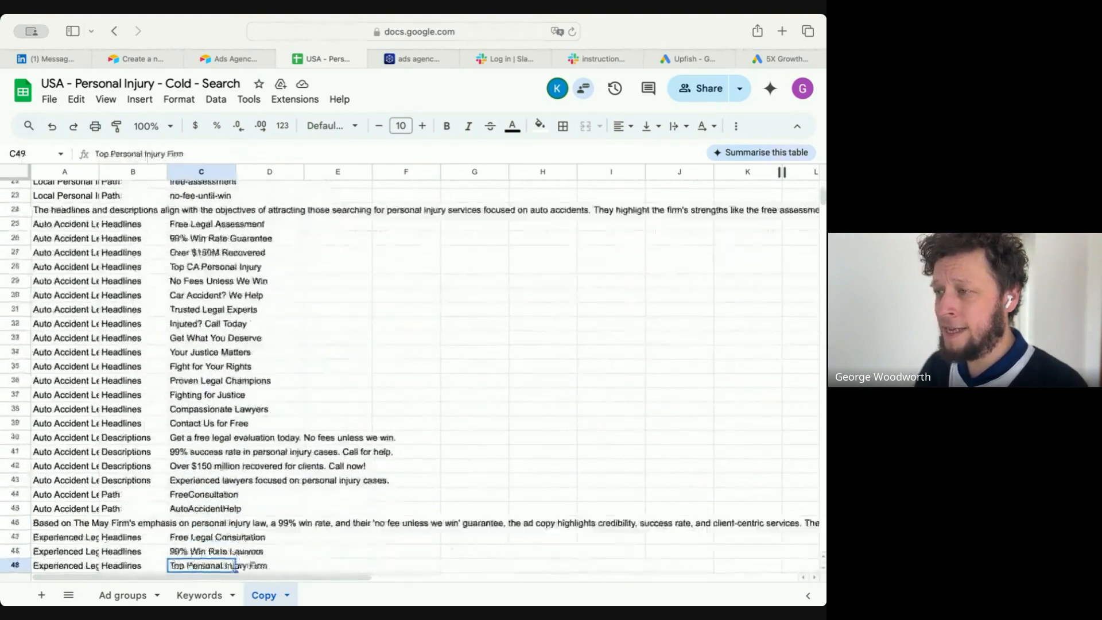
- Go back to the Auto Accident Legal Assistance headlines, up to "Fight for Your Rights"
key("Up")
key("Up")
key("Up")
key("Up")
key("Up")
key("Up")
key("Up")
key("Up")
key("Up")
key("Up")
key("Up")
key("Up")
key("Up")
key("Up")
key("Up")
key("Up")
key("Up")
key("Up")
key("Up")
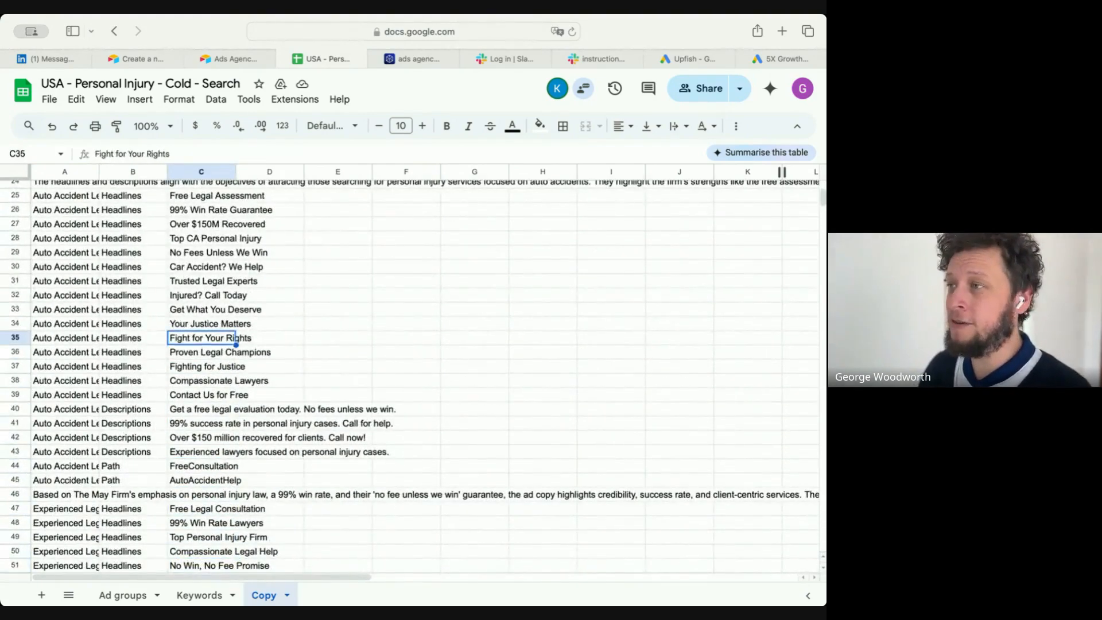
- Read on through the remaining Auto Accident Legal Assistance headlines to "Contact Us for Free"
key("Down")
key("Down")
key("Down")
key("Down")
key("Down")
key("Down")
key("Down")
key("Down")
key("Down")
key("Down")
key("Down")
key("Down")
key("Down")
key("Down")
key("Down")
key("Down")
key("Down")
key("Down")
key("Down")
key("Down")
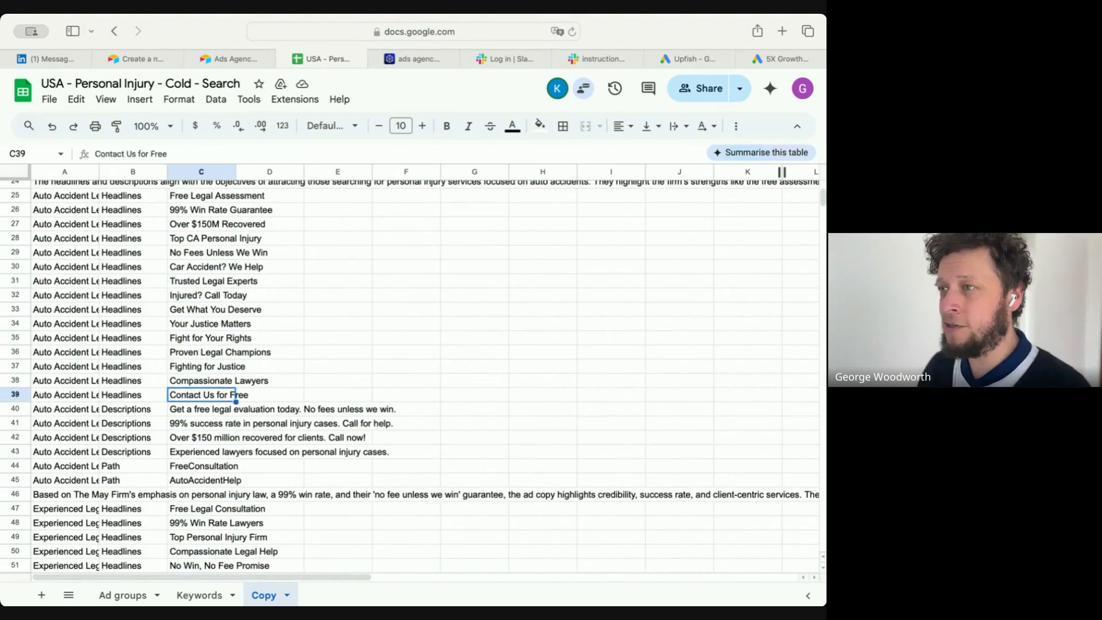
- Read through the Auto Accident Legal Assistance descriptions and paths and the Experienced Legal Representation headlines in the ad copy
key("Down")
key("Down")
key("Down")
key("Down")
key("Down")
key("Down")
key("Down")
key("Down")
key("Down")
key("Down")
key("Down")
key("Down")
key("Down")
key("Down")
key("Down")
key("Down")
key("Down")
key("Down")
key("Down")
key("Down")
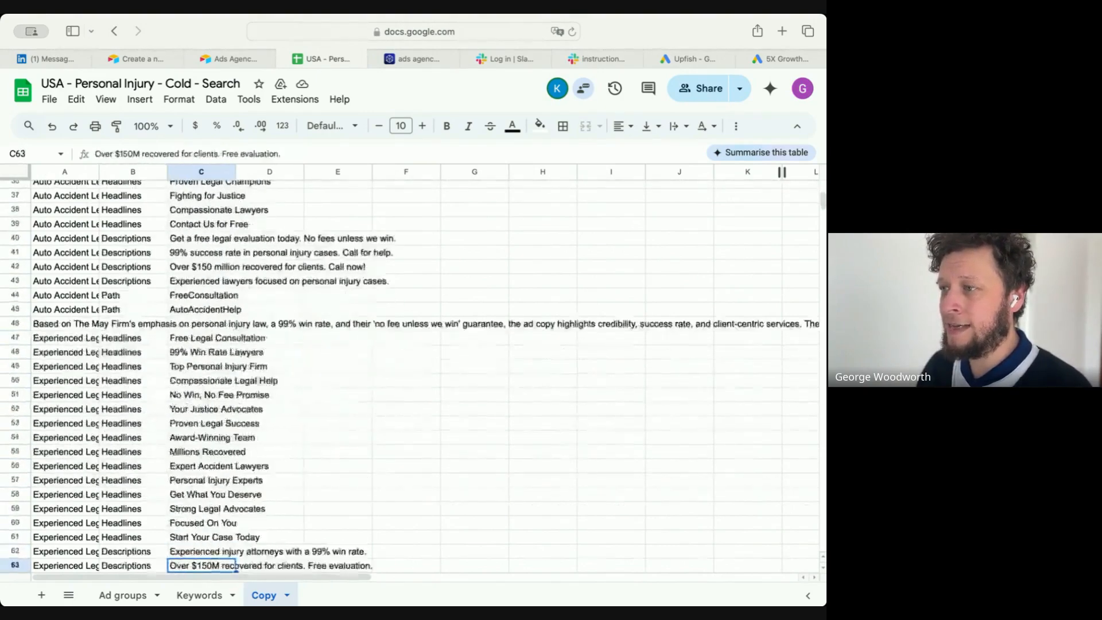
- Look over the remaining Experienced Legal Representation copy and the Consultation Offers headlines and descriptions
key("Down")
key("Down")
key("Down")
key("Down")
key("Down")
key("Down")
key("Down")
key("Down")
key("Down")
key("Down")
key("Down")
key("Down")
key("Down")
key("Down")
key("Down")
key("Down")
key("Down")
key("Down")
key("Down")
key("Down")
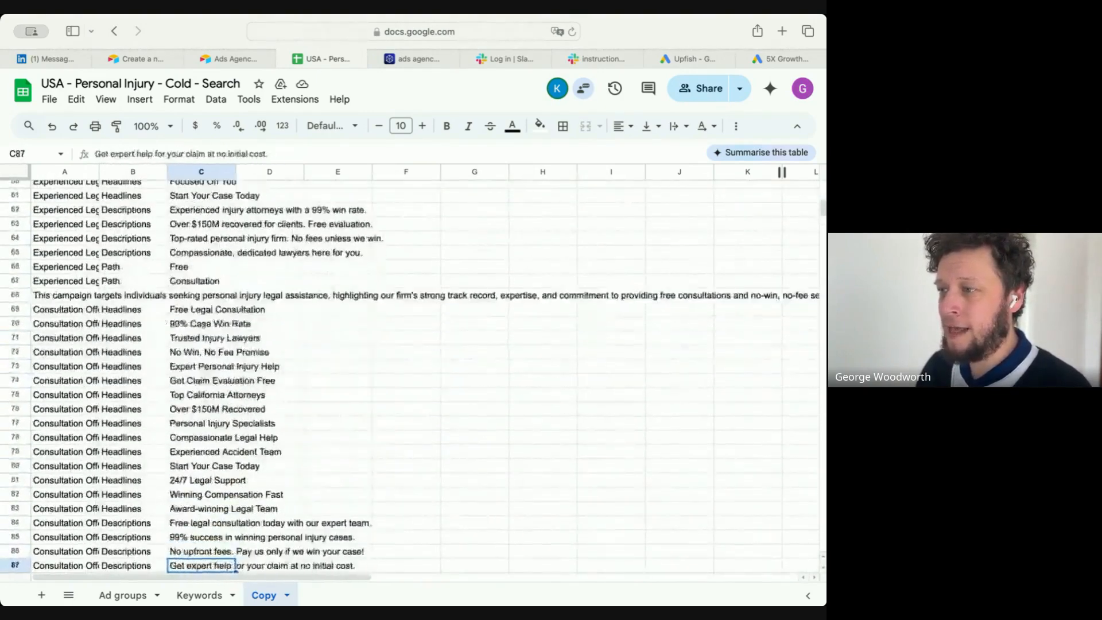
- Review the Specific Injury Types headlines, descriptions and the two URL paths that end the ad copy
key("Down")
key("Down")
key("Down")
key("Down")
key("Down")
key("Down")
key("Down")
key("Down")
key("Down")
key("Down")
key("Down")
key("Down")
key("Down")
key("Down")
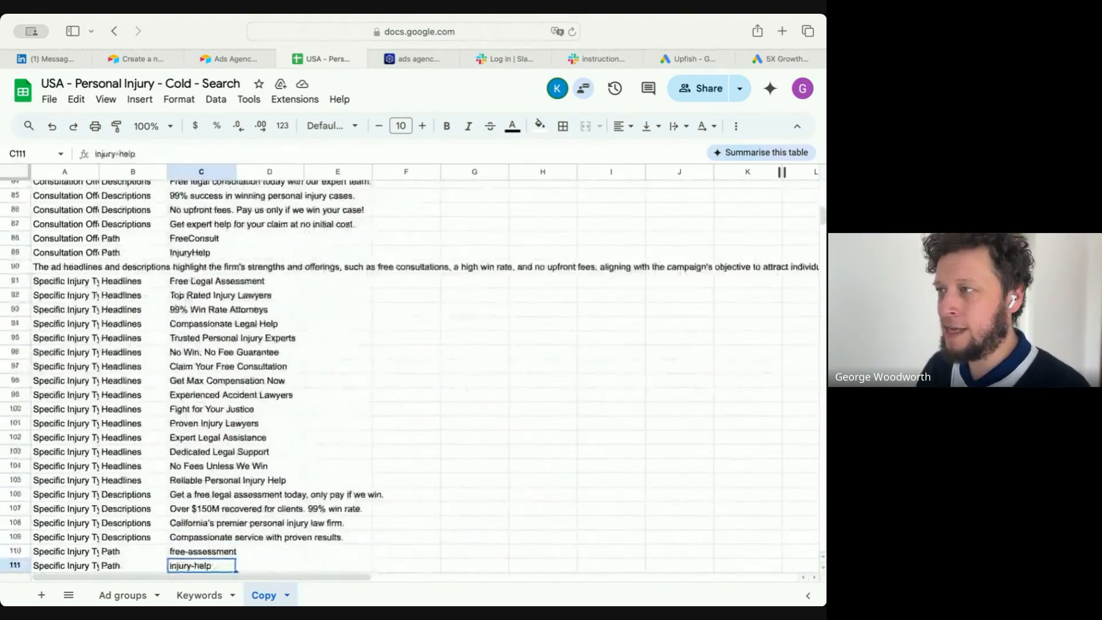
key("Up")
key("Up")
key("Up")
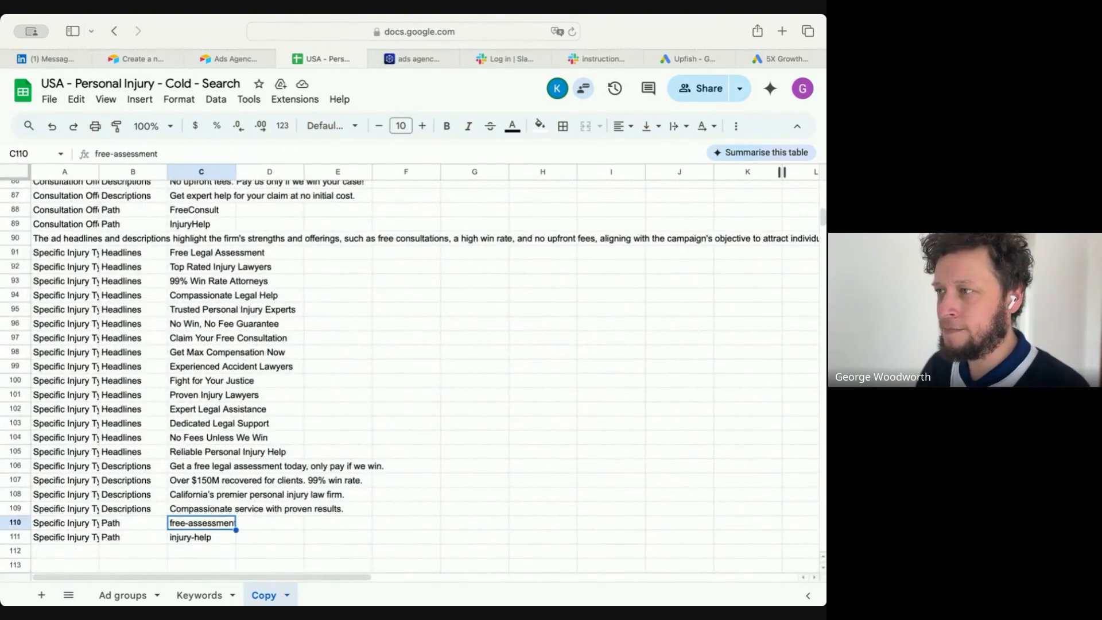
key("Down")
key("Up")
key("Left")
key("Left")
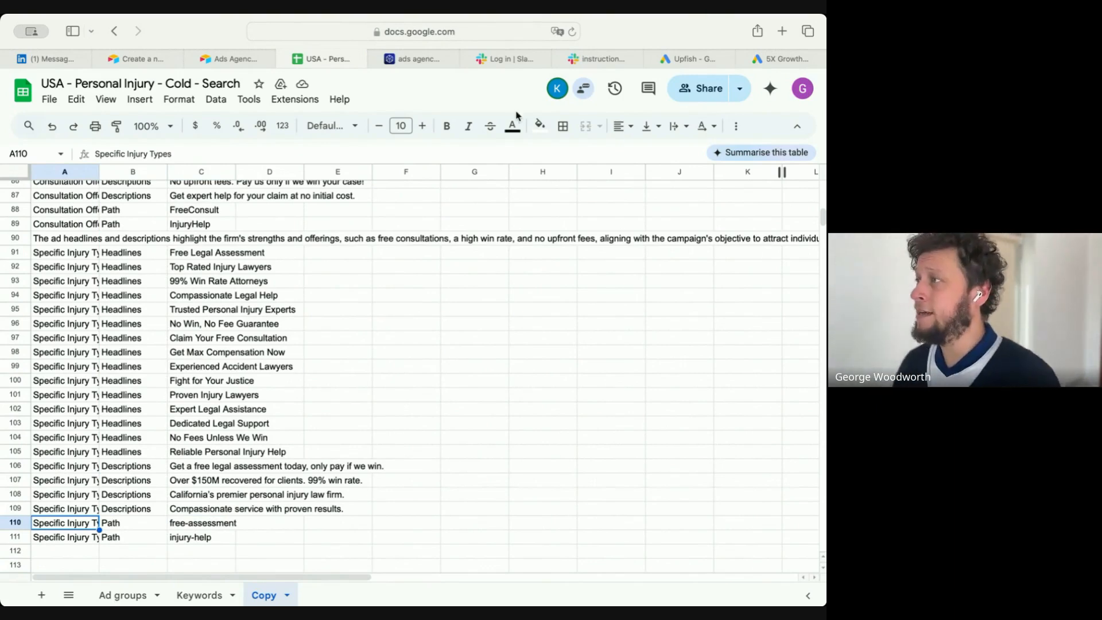
- Switch to Slack to view the instructions-upfish channel, and return to the Ad campaigns table in Airtable
left_click(593, 65)
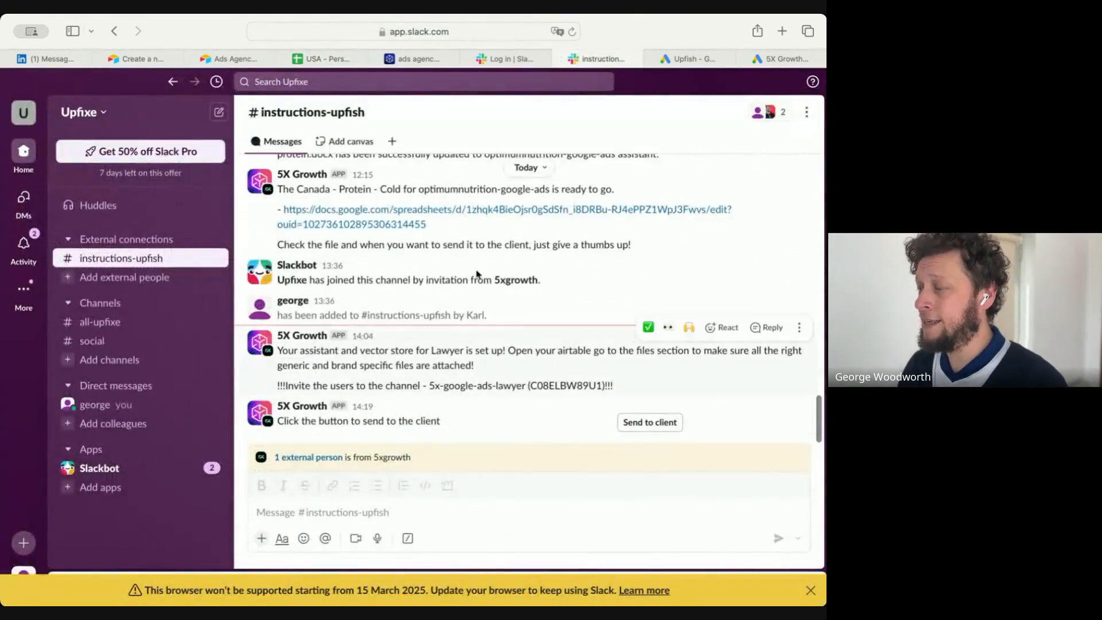
left_click(511, 59)
left_click(213, 58)
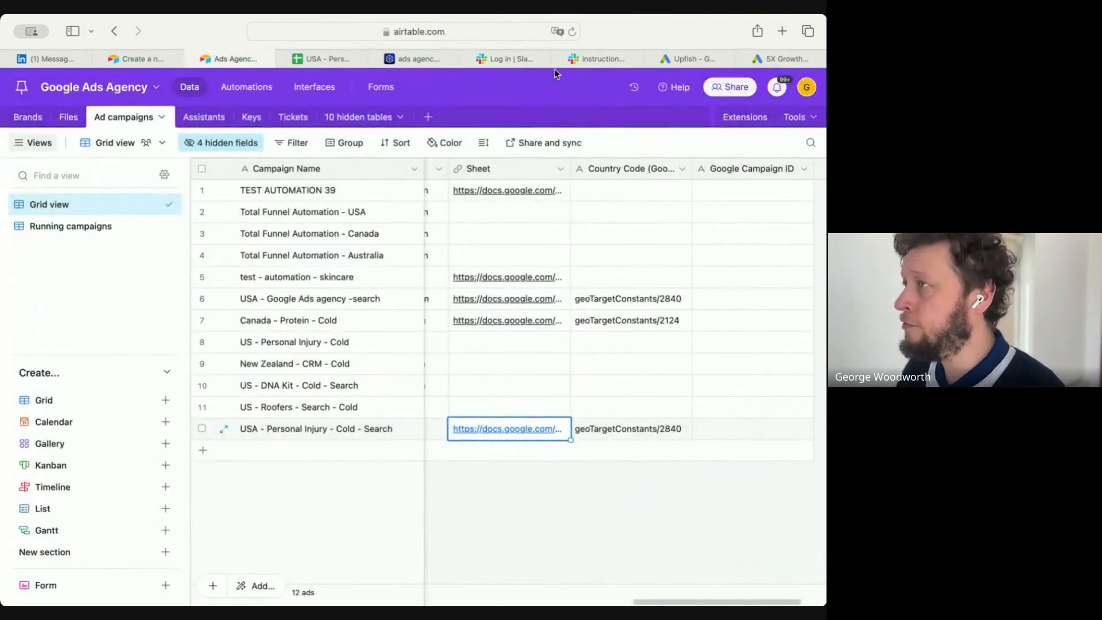
- In the campaign spreadsheet's Keywords sheet, delete the row of the search term "pi attorney near me"
left_click(328, 62)
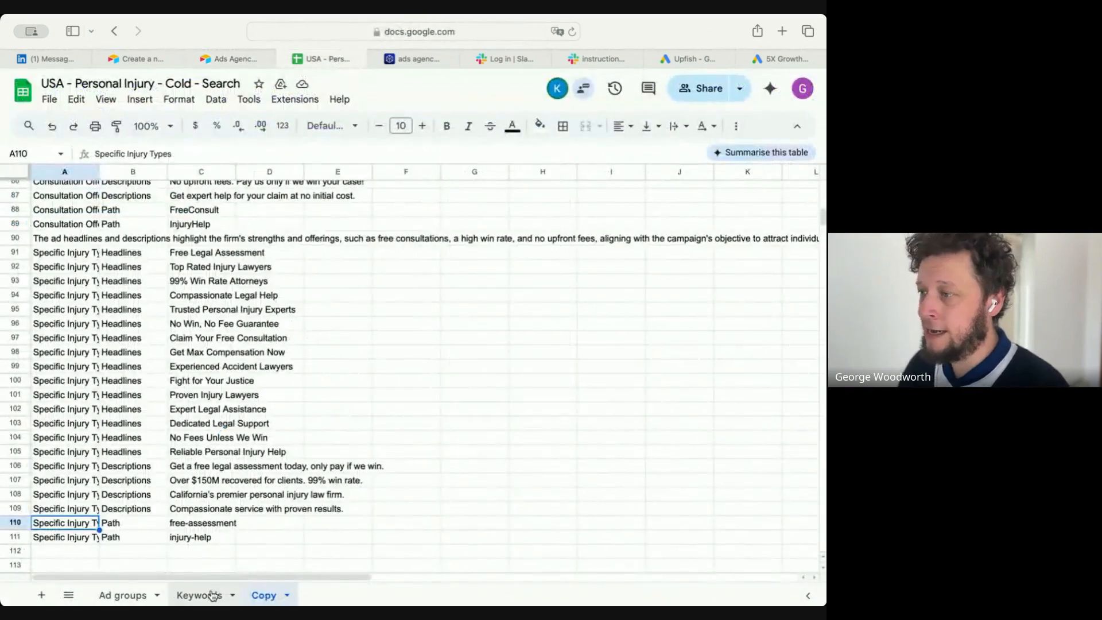
left_click(201, 596)
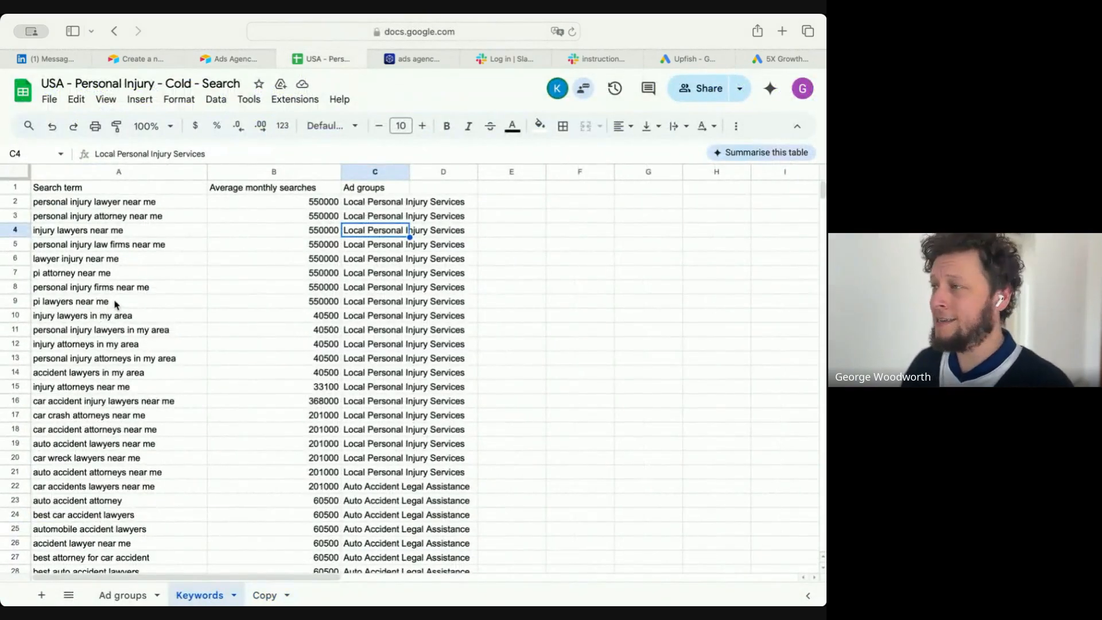
left_click(75, 275)
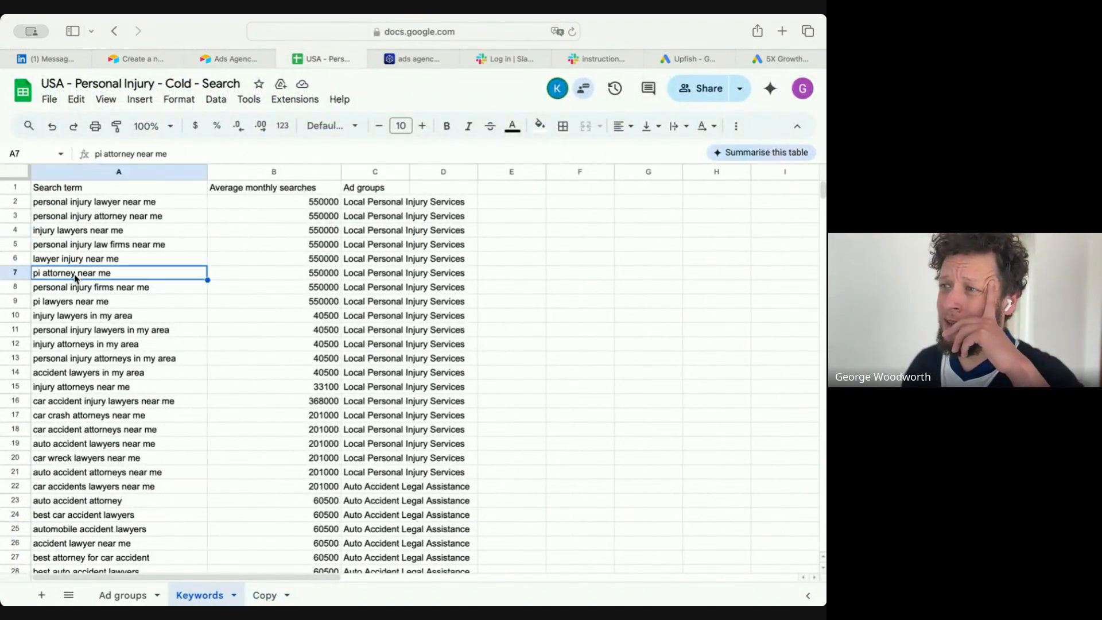
right_click(25, 275)
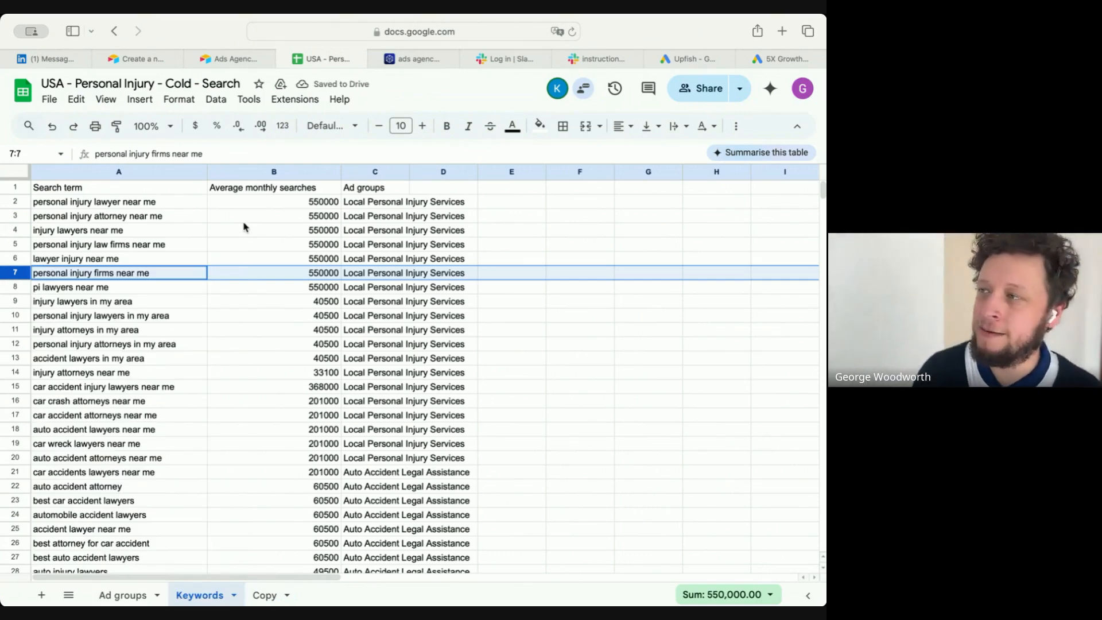
scroll(121, 260, "down", 3)
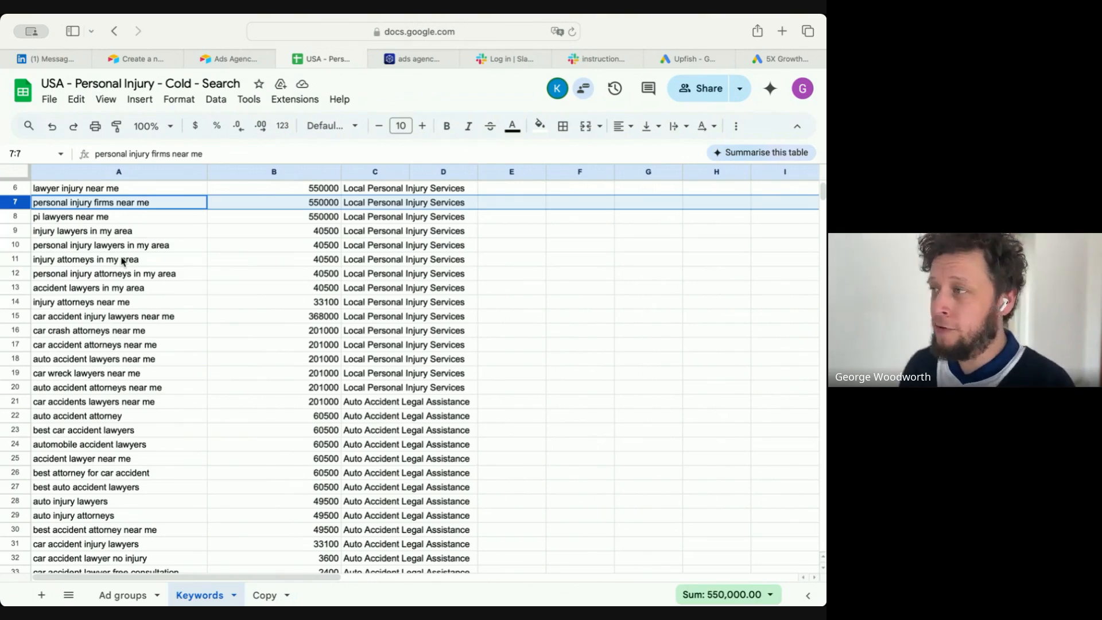
- Revisit the instructions-upfish channel in Slack, and look up the Lawyer brand's Slack ID in Airtable's Brands table
left_click(594, 58)
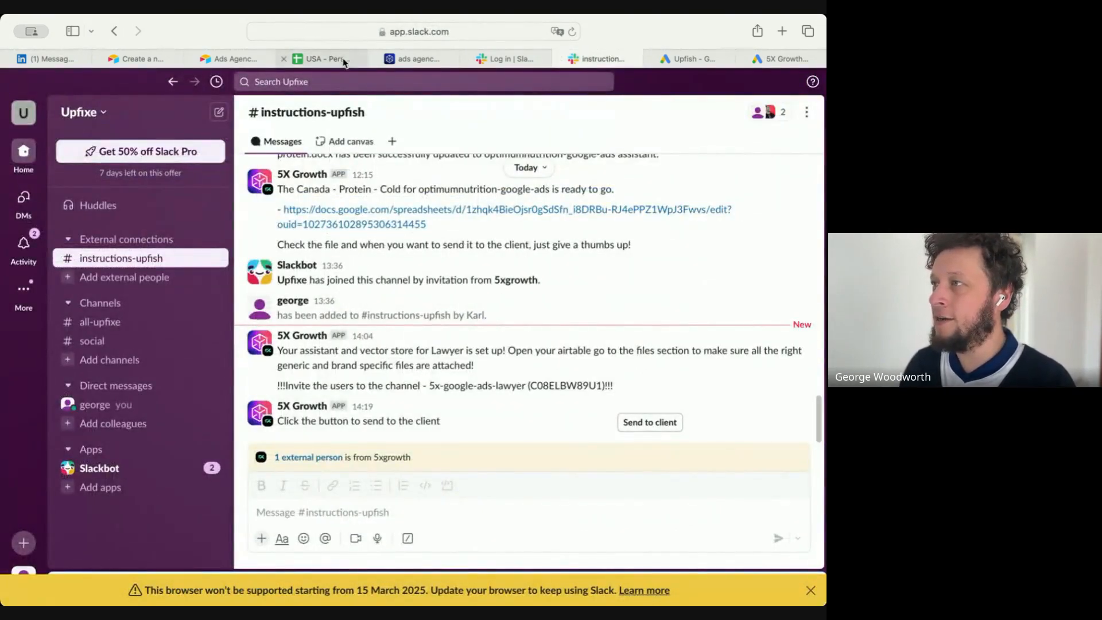
left_click(196, 57)
left_click(195, 57)
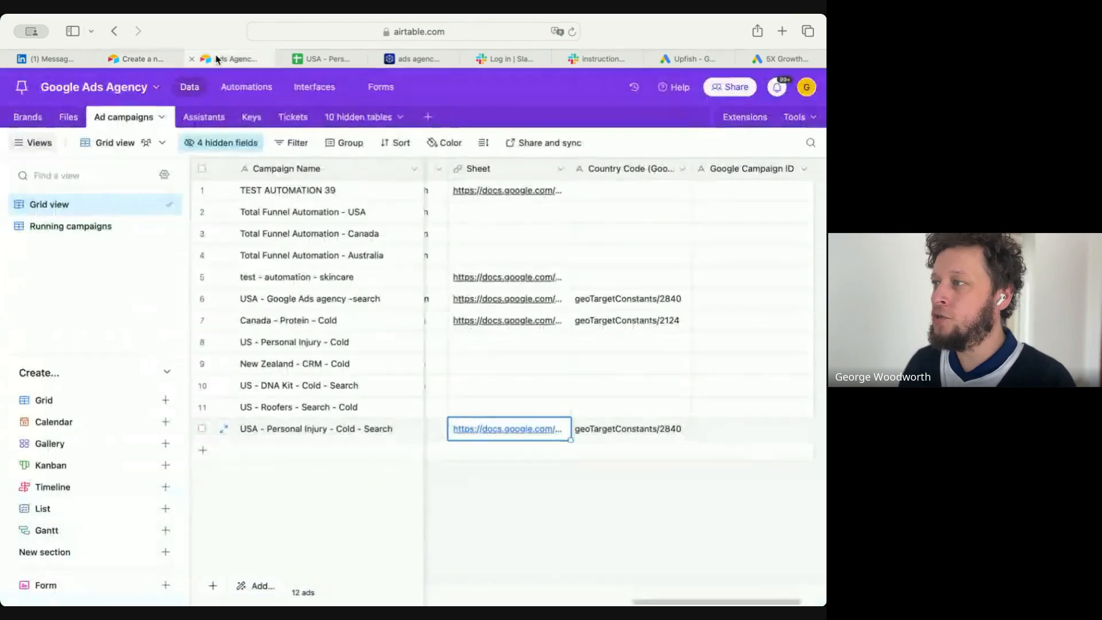
left_click(12, 121)
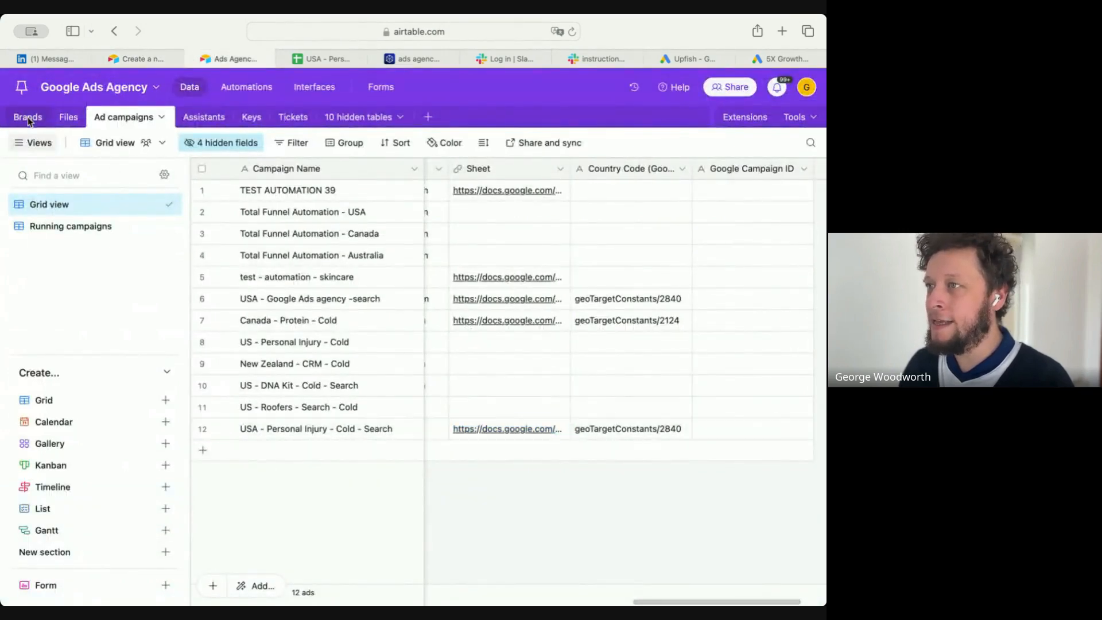
left_click(680, 352)
key("Right")
key("Right")
key("Right")
key("Right")
key("Right")
key("Right")
key("Right")
key("Right")
key("Right")
key("Right")
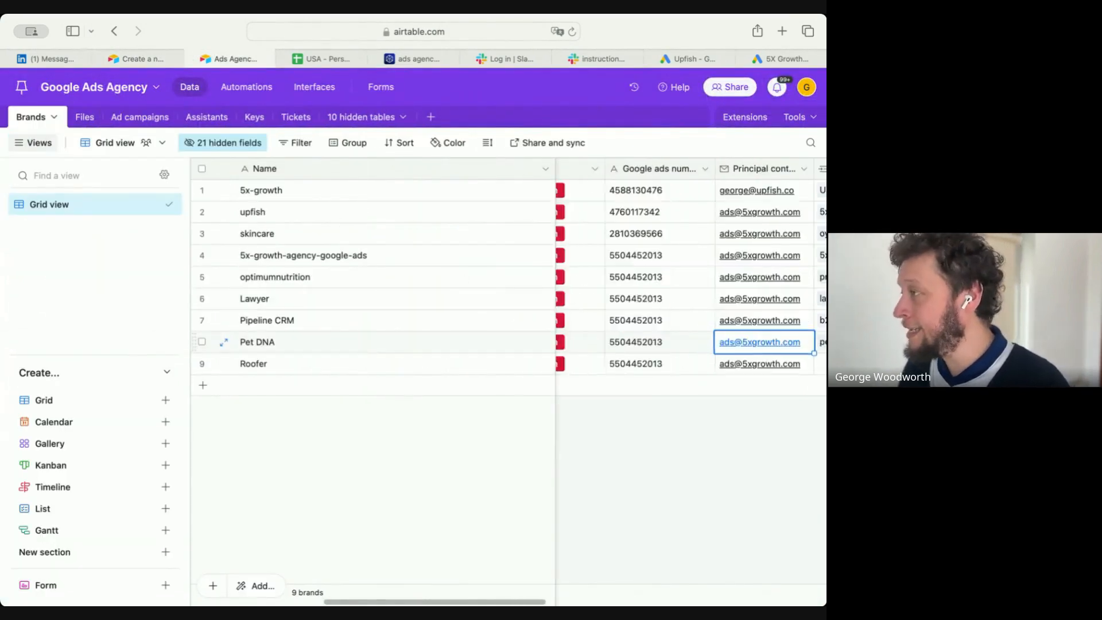
key("Left")
key("Up")
key("Up")
key("Right")
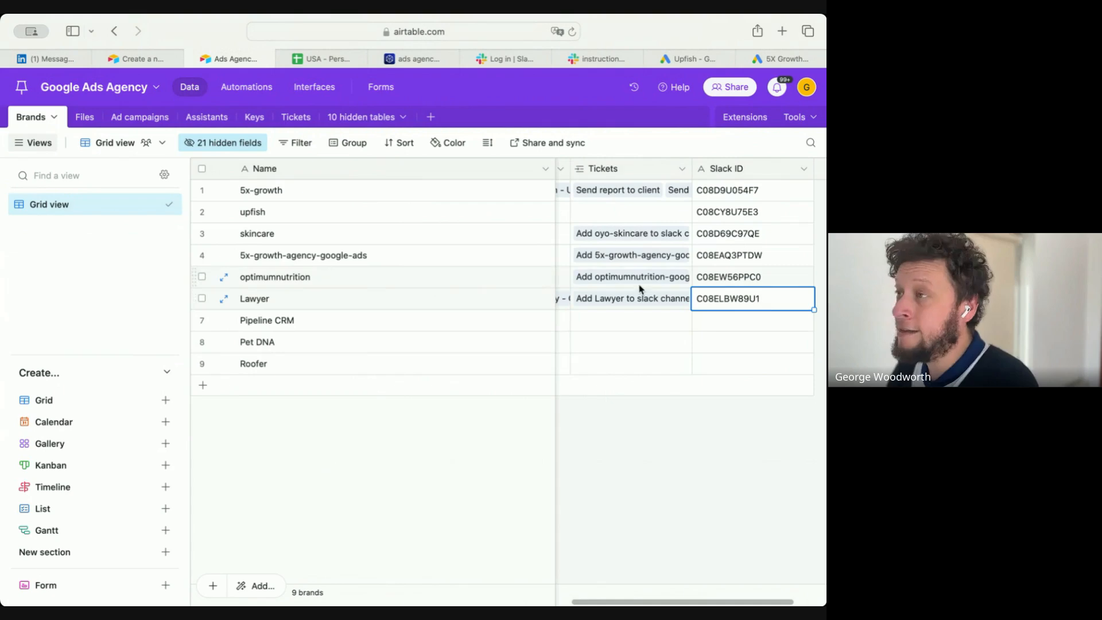
- Return to the campaign spreadsheet and look over its keyword list and the start of its ad copy
left_click(339, 59)
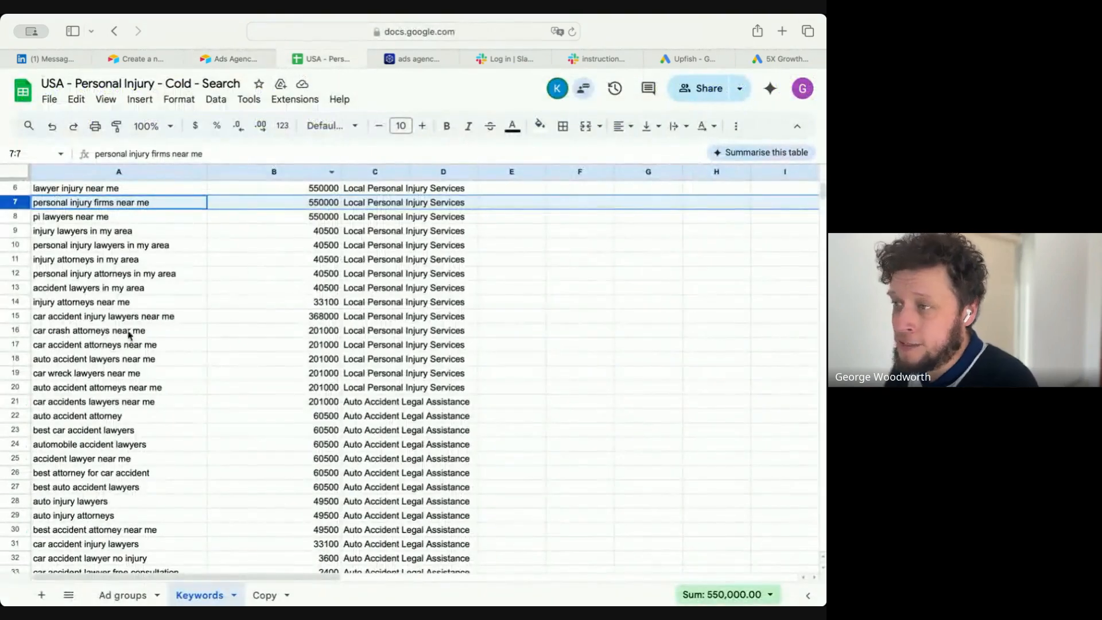
scroll(69, 385, "down", 15)
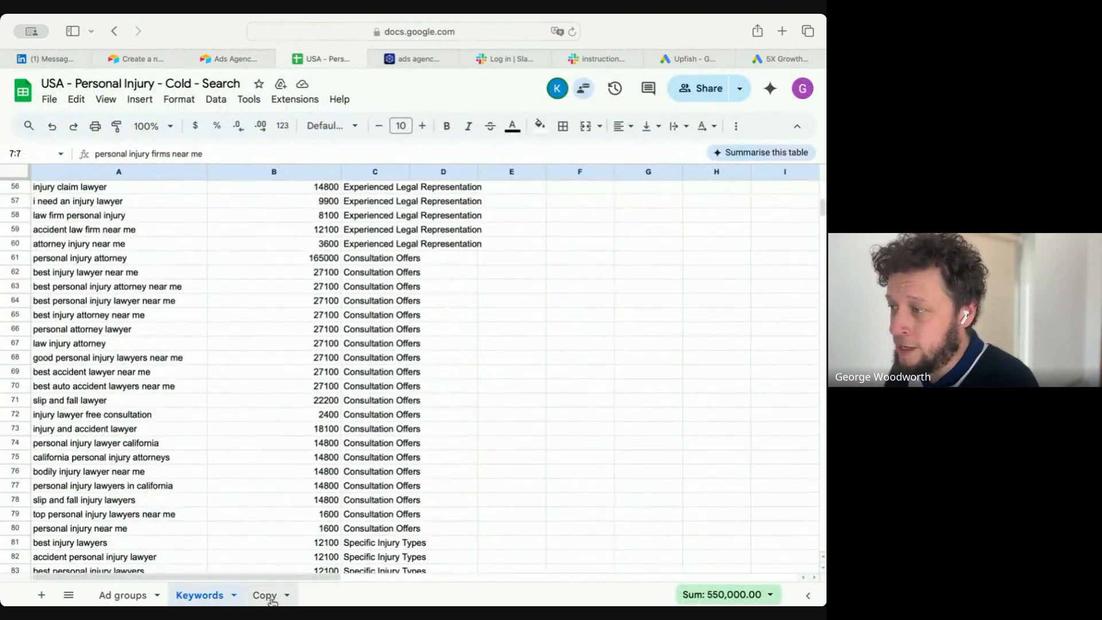
left_click(264, 595)
left_click(198, 284)
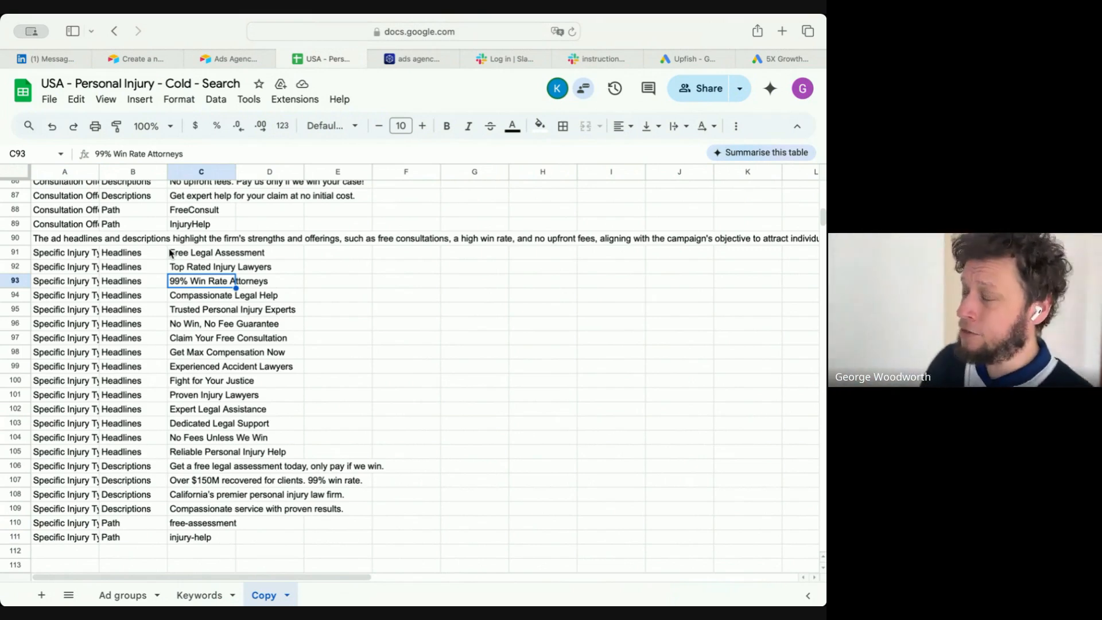
scroll(150, 242, "up", 20)
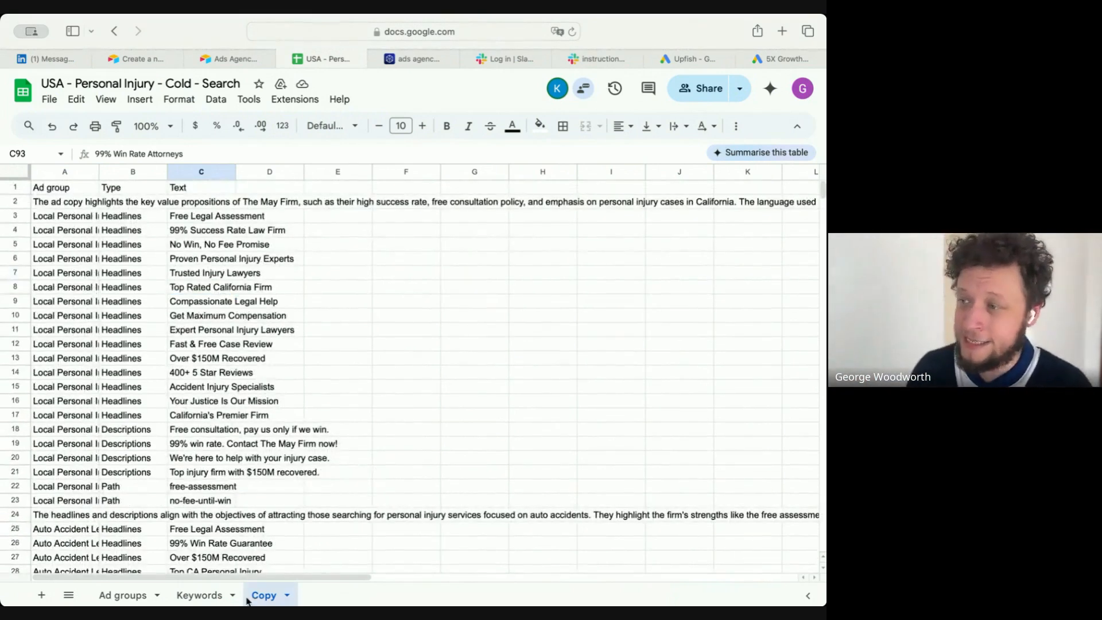
- Examine the ad group descriptions and the search terms for Consultation Offers, Specific Injury Types and Local Personal Injury Services
left_click(121, 597)
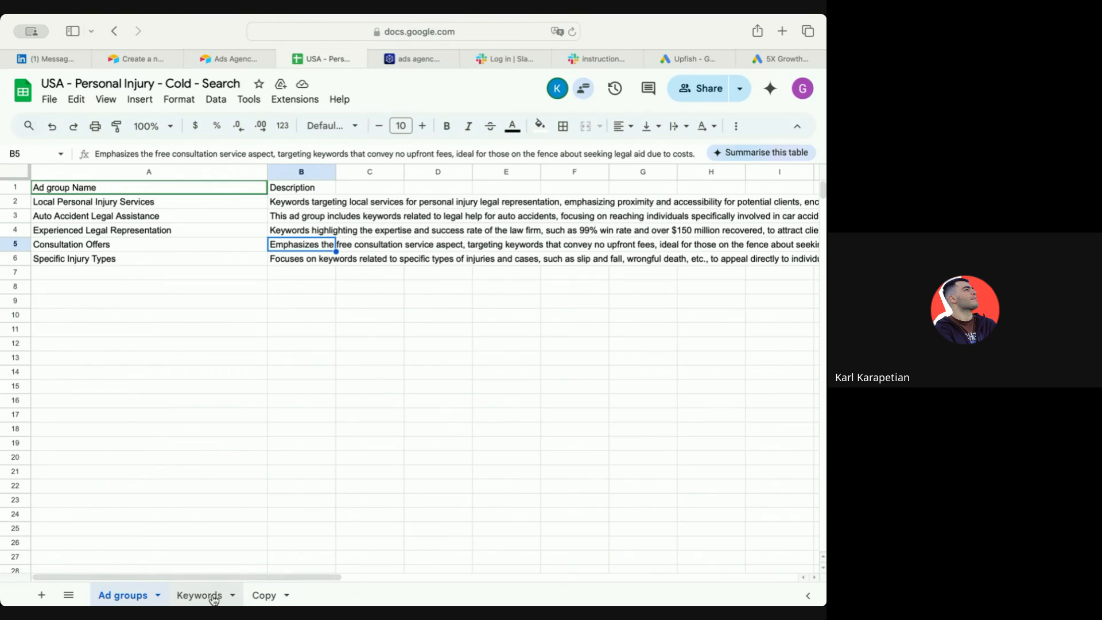
left_click(214, 597)
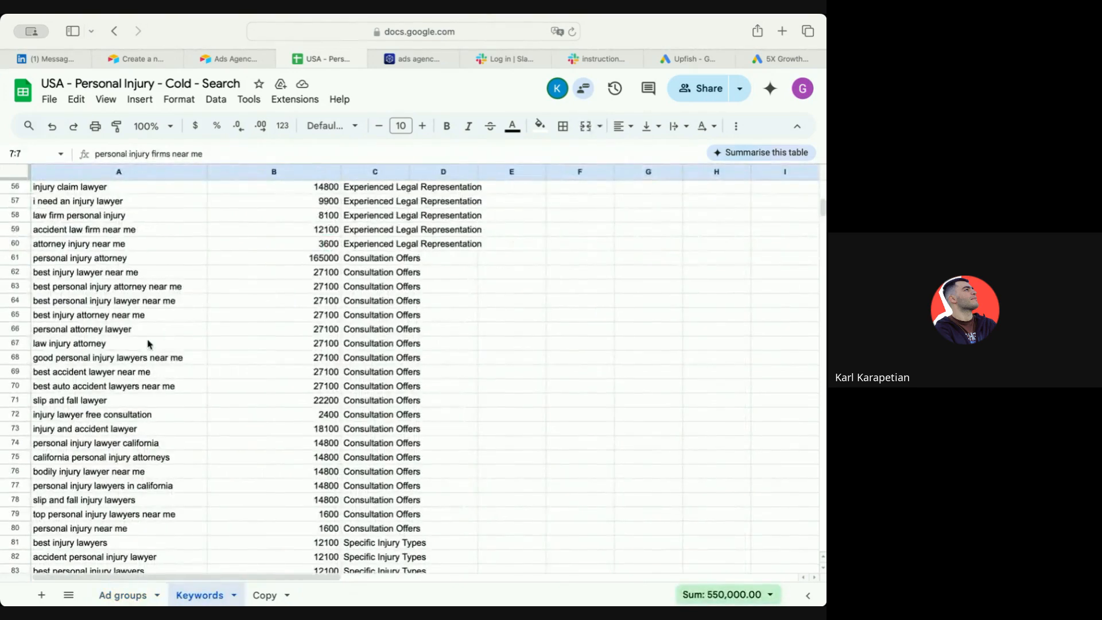
scroll(105, 347, "down", 7)
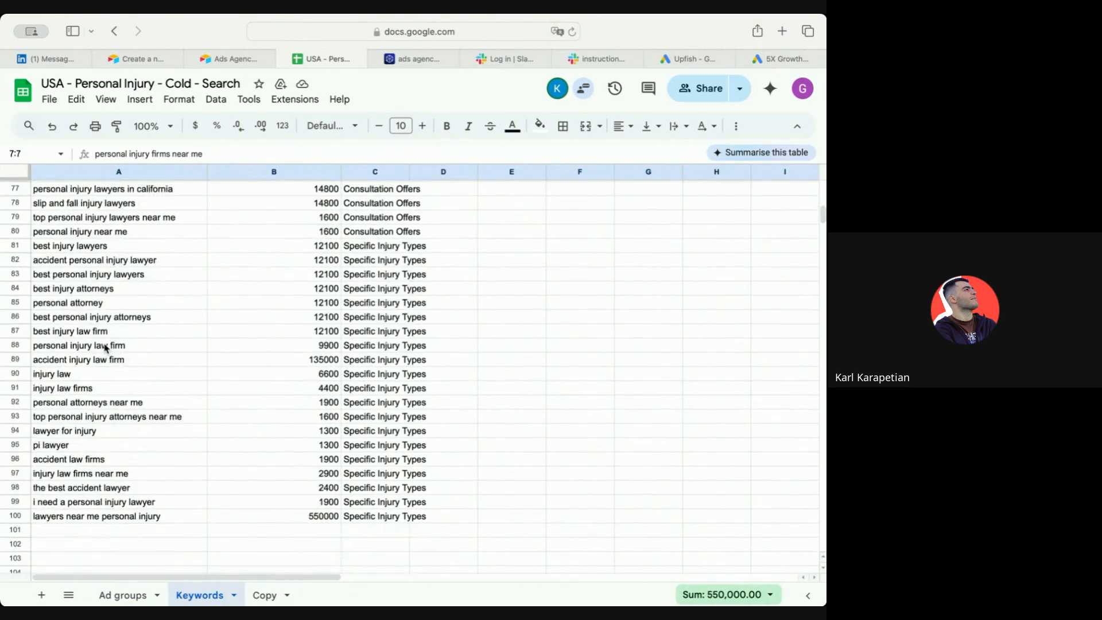
scroll(107, 348, "up", 3)
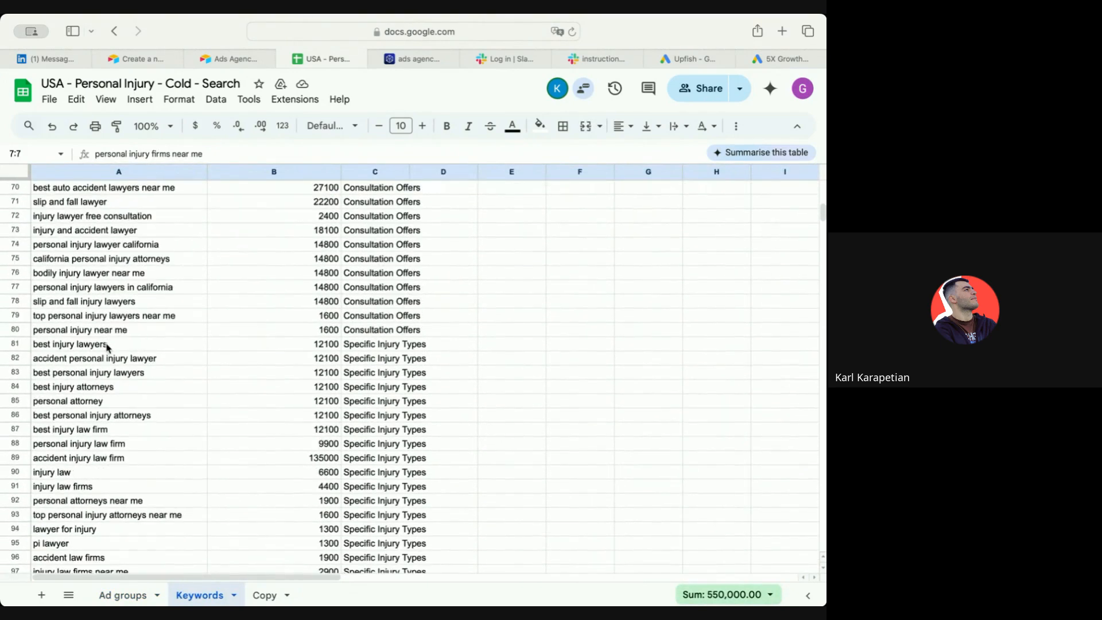
scroll(107, 348, "up", 4)
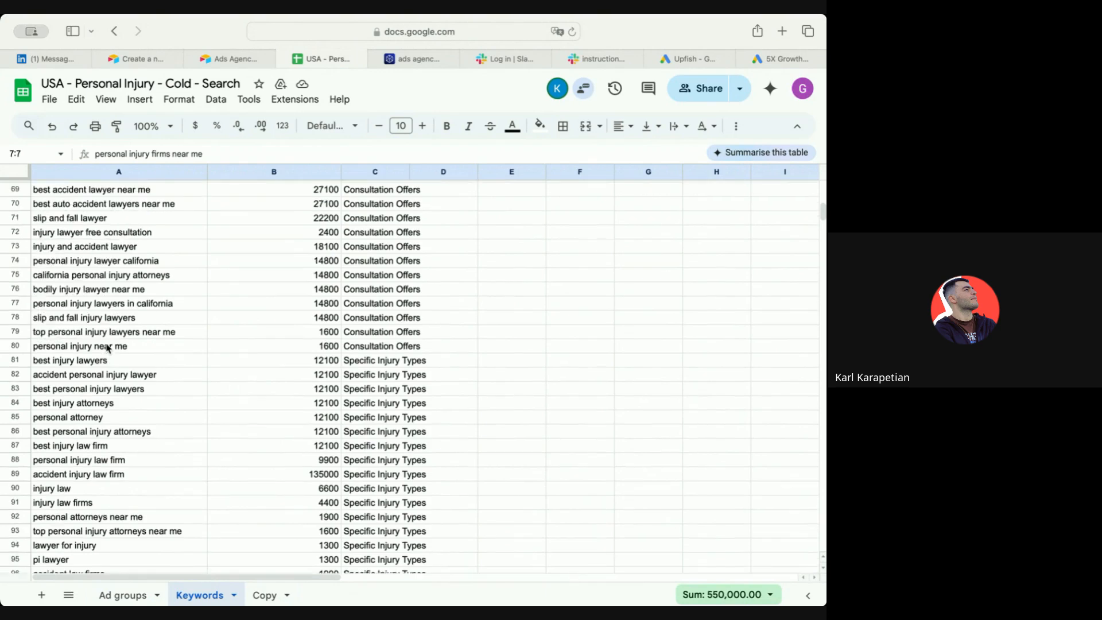
scroll(109, 349, "up", 15)
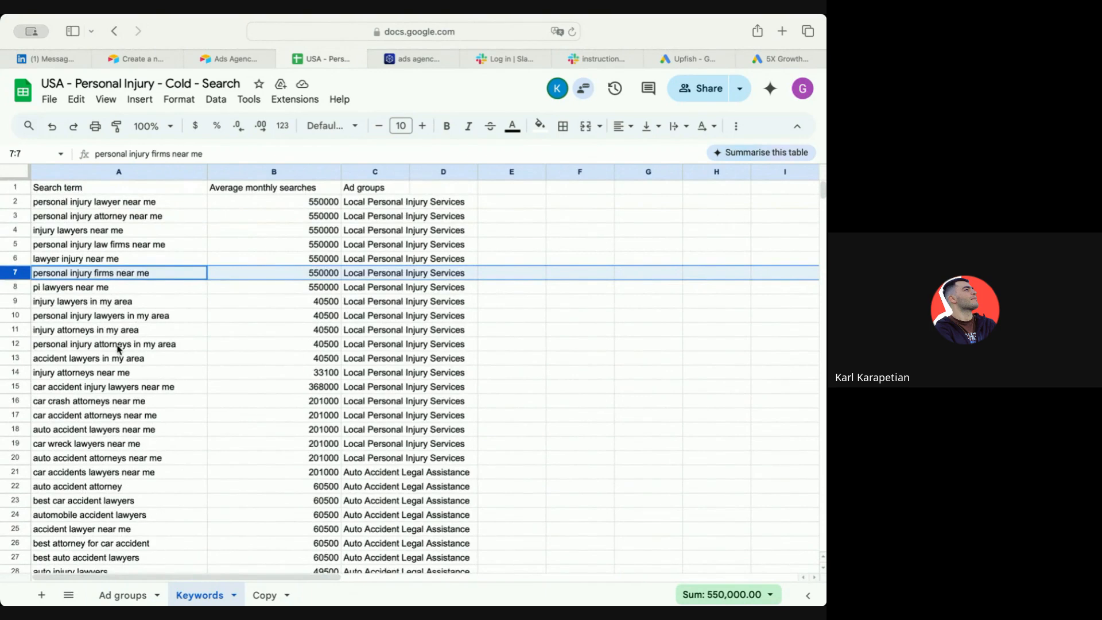
- View the Local Personal Injury Services ad copy again and select the headline "Your Justice Is Our Mission"
left_click(271, 595)
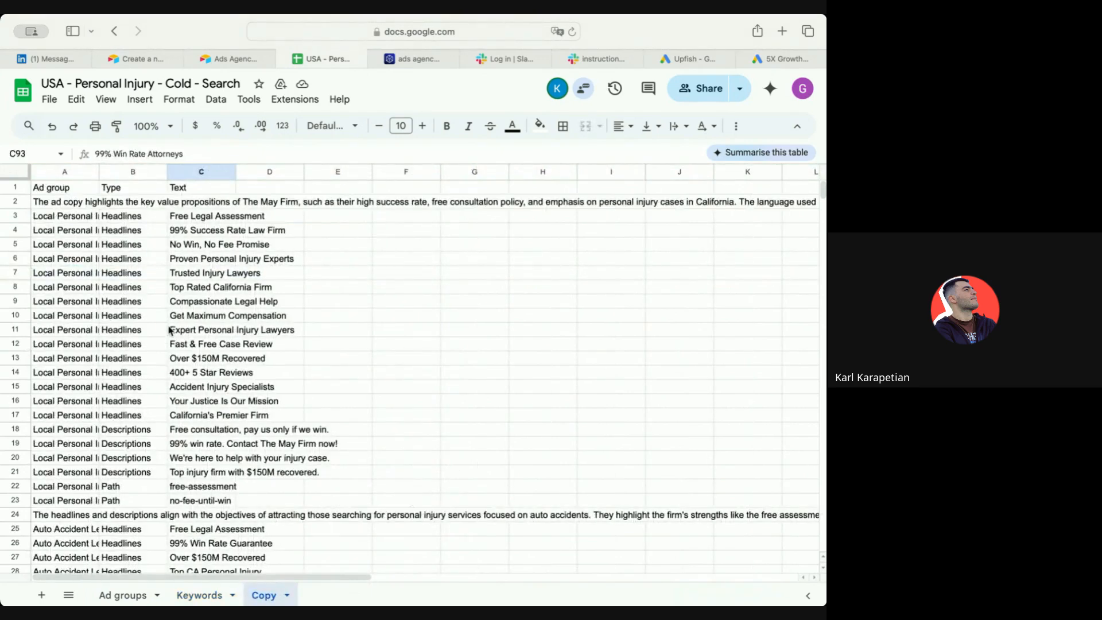
scroll(171, 328, "down", 1)
scroll(172, 328, "up", 1)
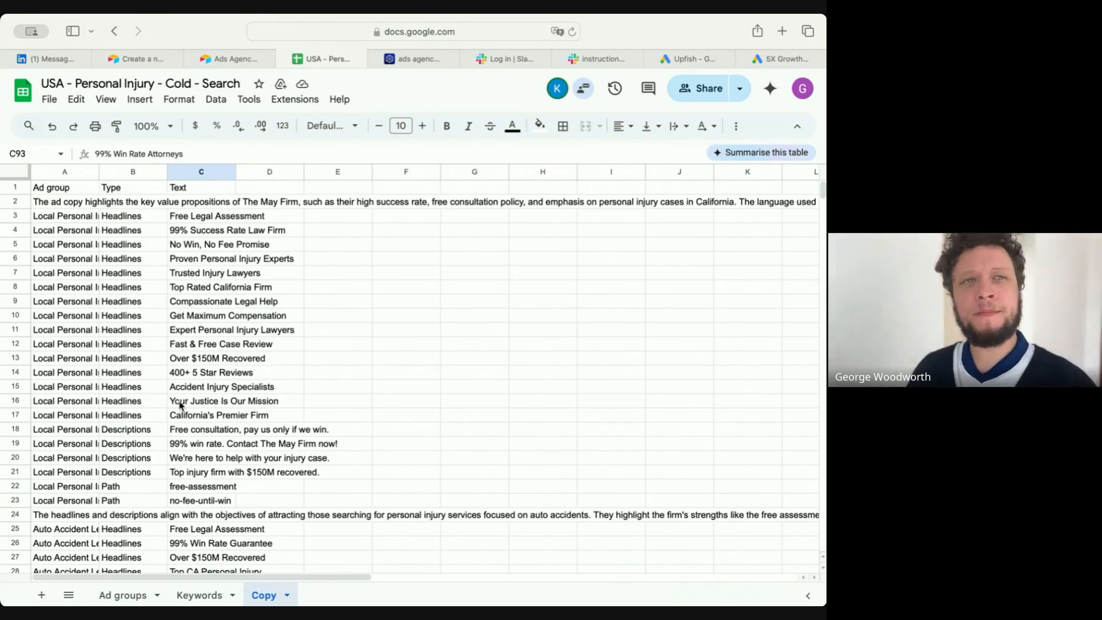
left_click(187, 402)
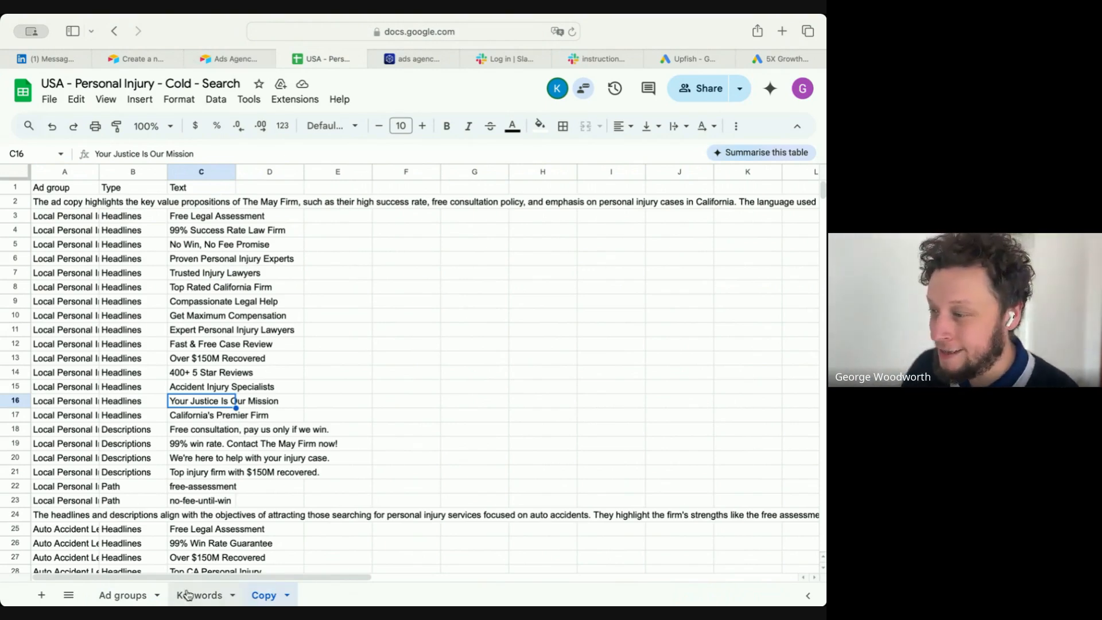
- Delete the row of the search term "pi lawyers near me" from the Keywords sheet
left_click(133, 597)
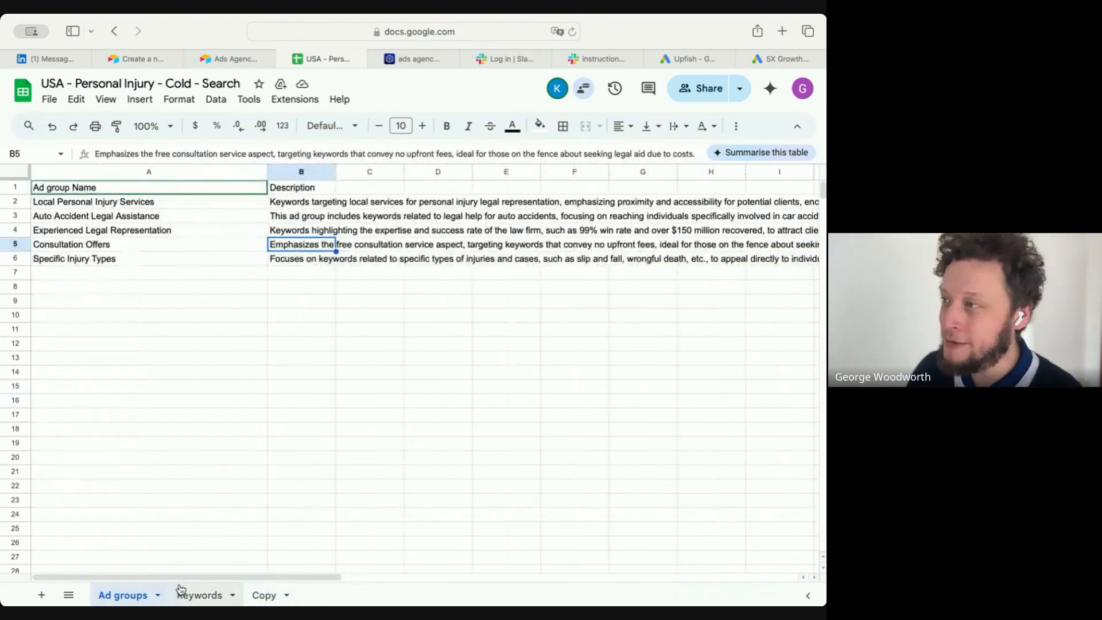
left_click(222, 596)
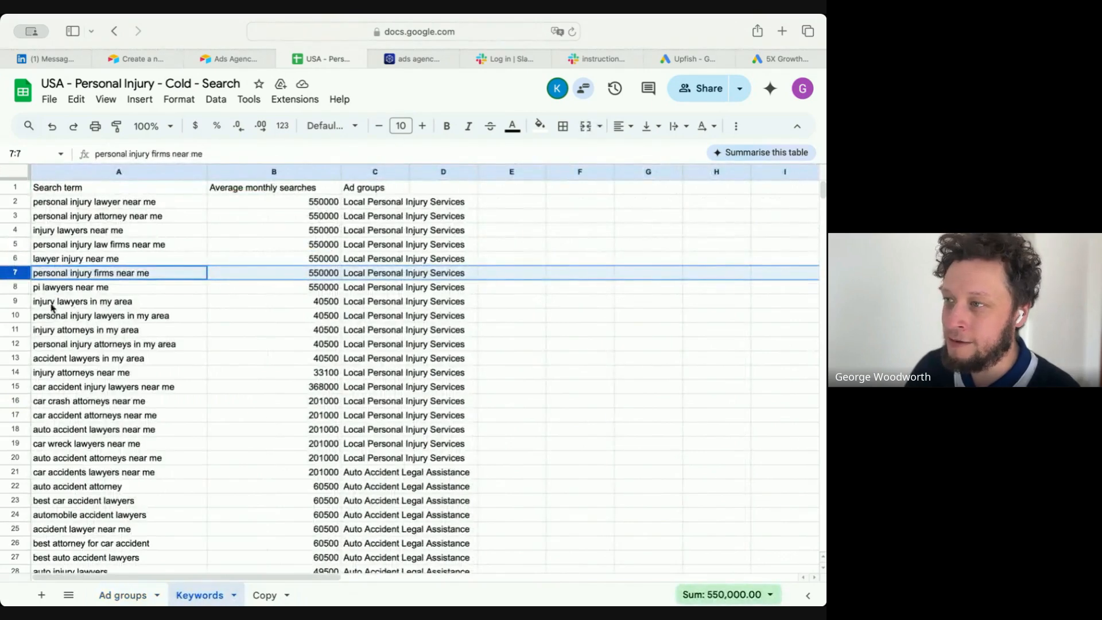
left_click(23, 289)
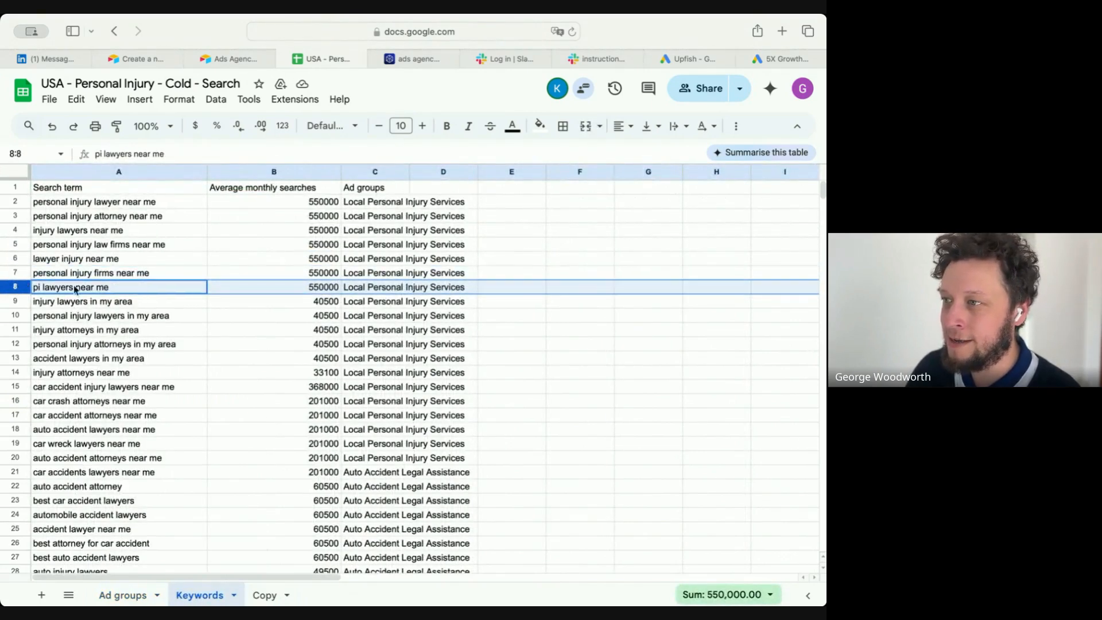
right_click(19, 286)
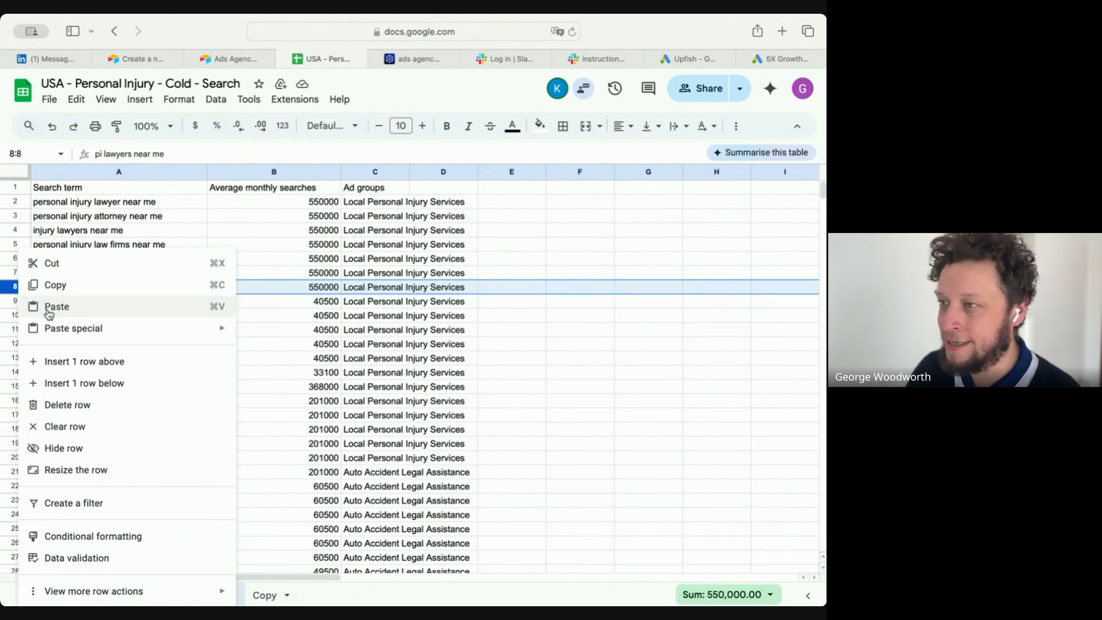
left_click(63, 406)
left_click(129, 317)
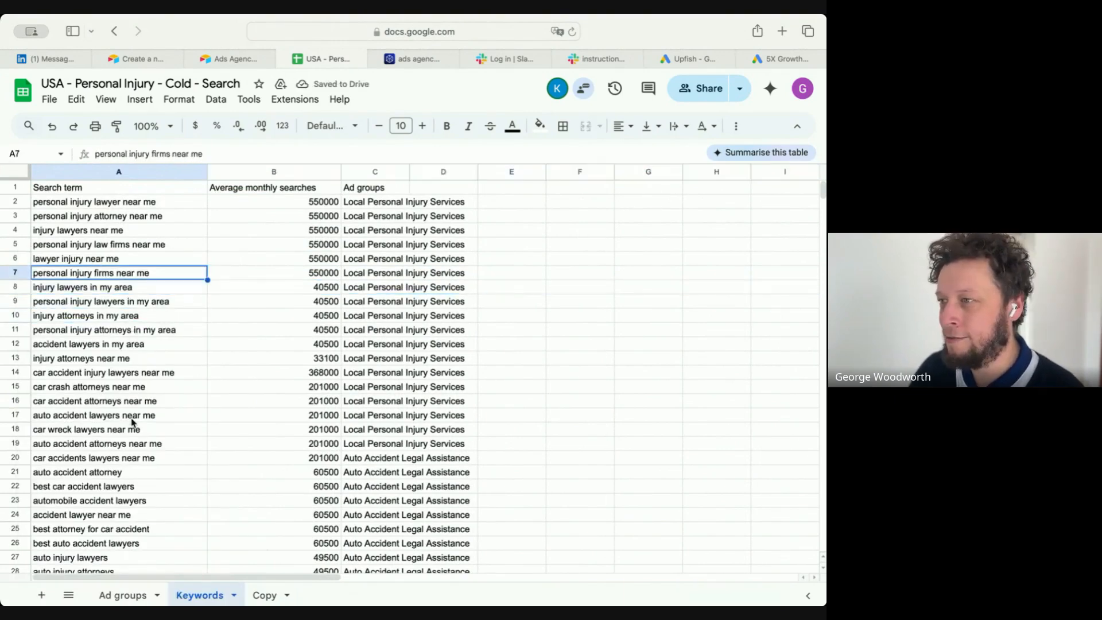
- Switch to Airtable and move the USA - Personal Injury - Cold - Search campaign's status to Client Approval and on to Approved
left_click(262, 596)
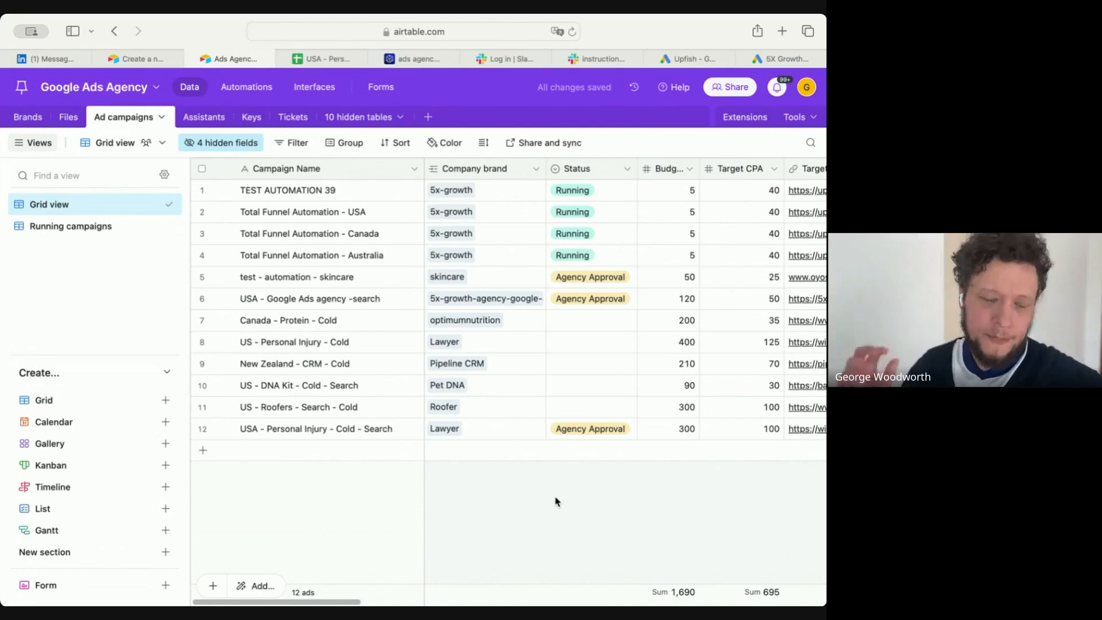
left_click(434, 59)
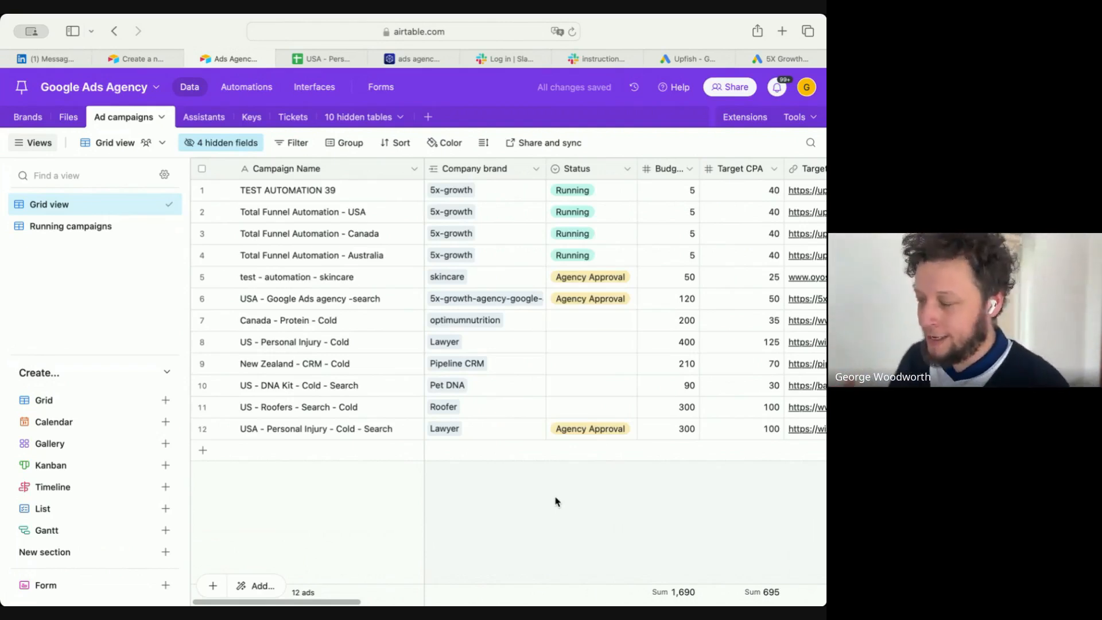
left_click(598, 435)
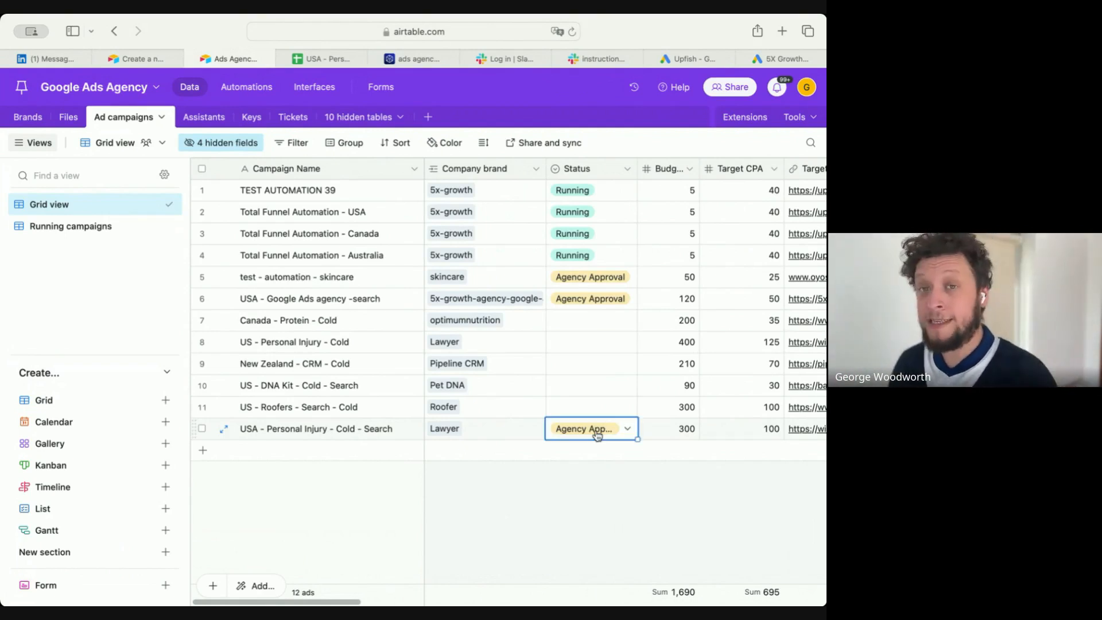
left_click(597, 430)
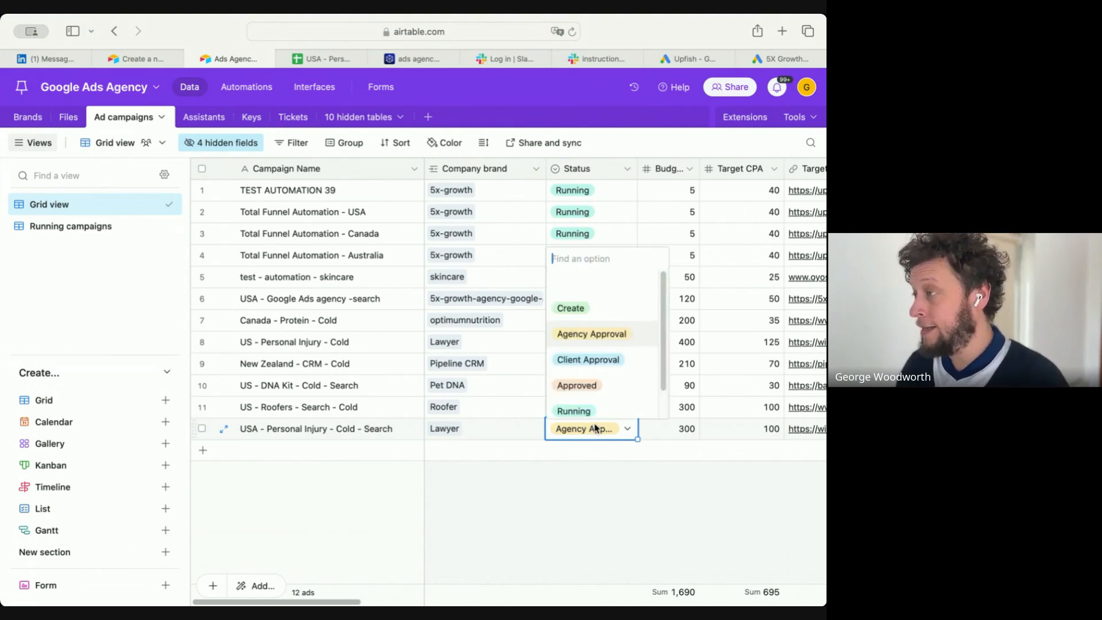
left_click(600, 359)
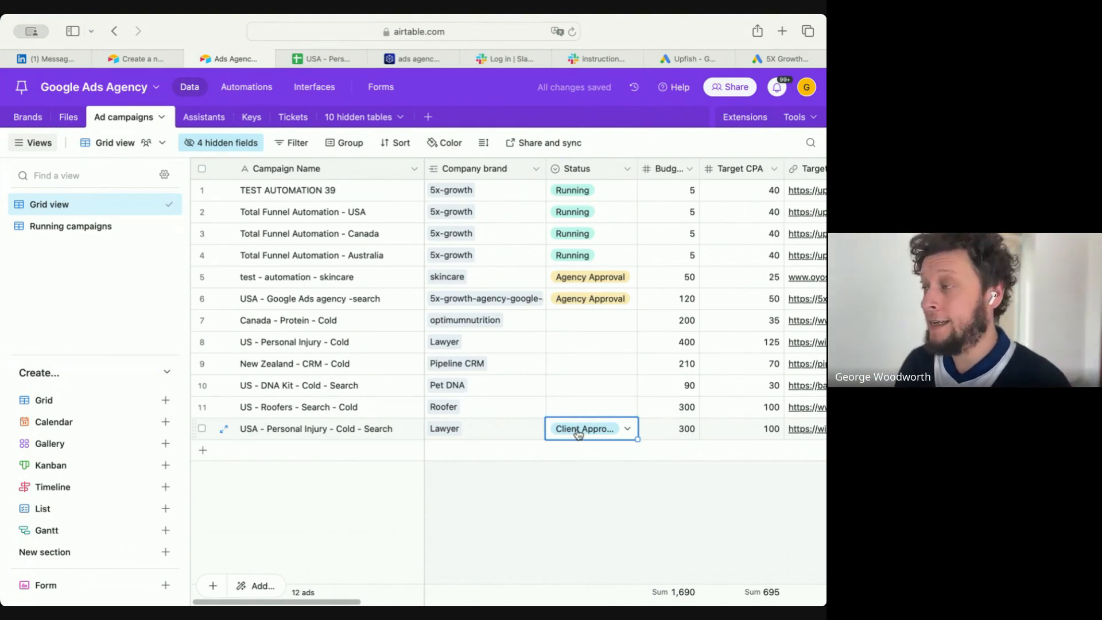
left_click(579, 433)
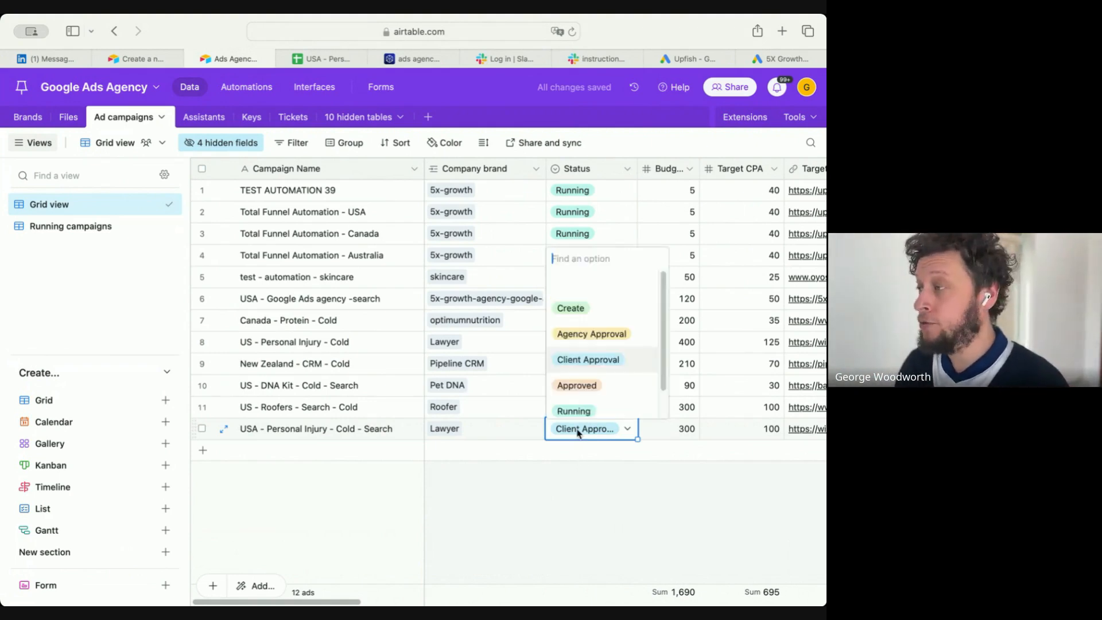
left_click(598, 384)
left_click(513, 440)
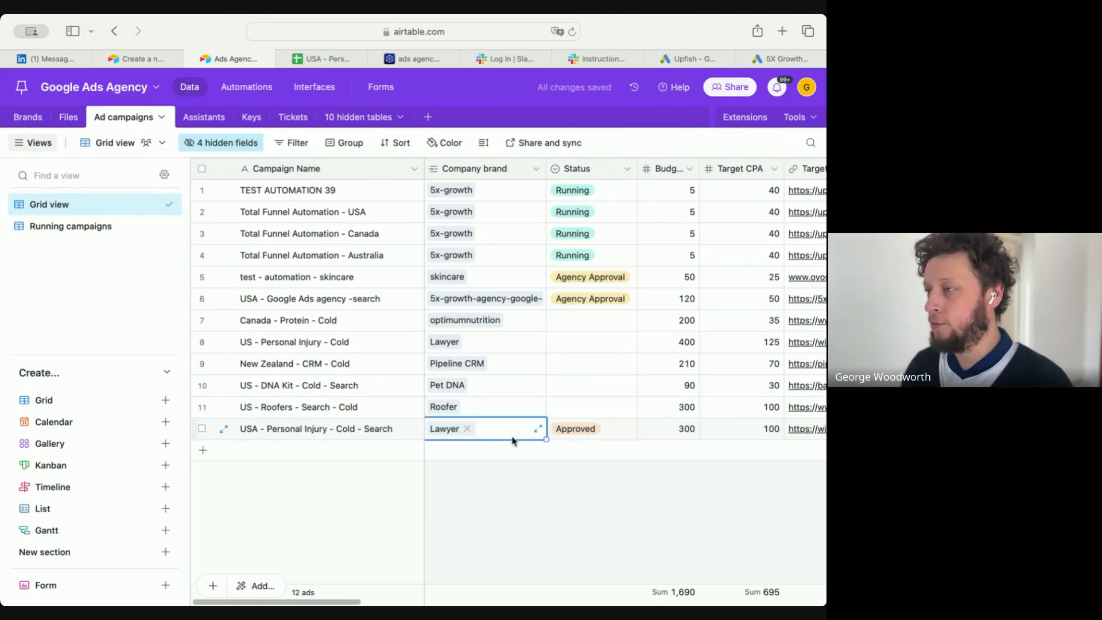
- Look over the budget, target CPA and target URL in the USA - Personal Injury - Cold - Search record
key("Left")
key("Right")
key("Right")
key("Right")
key("Right")
key("Right")
key("Left")
key("Left")
key("Left")
key("Right")
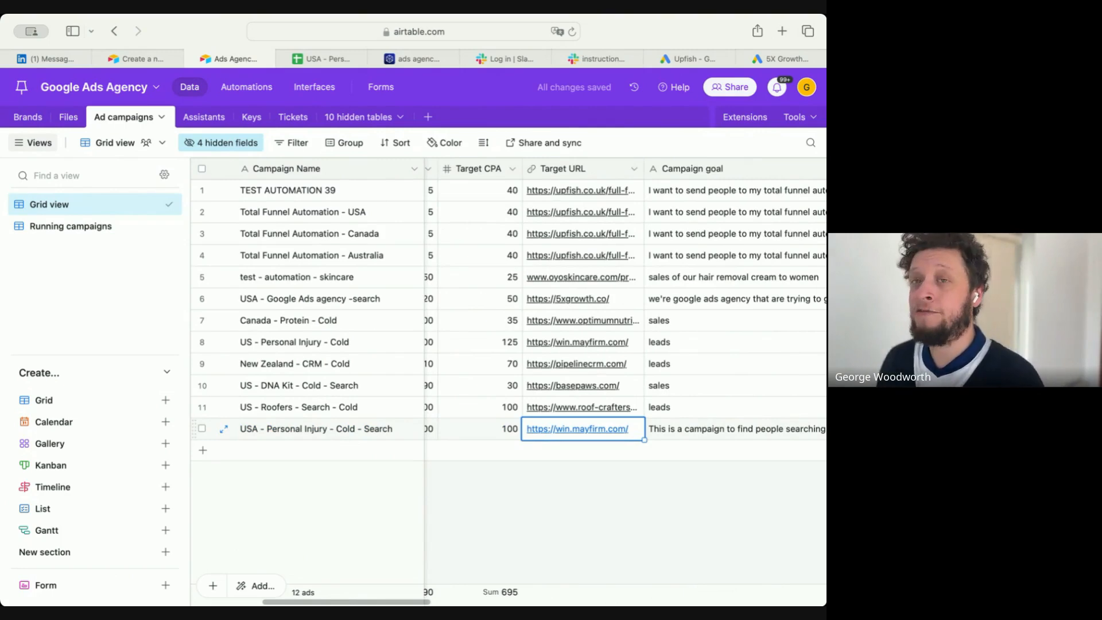
key("Left")
key("Left")
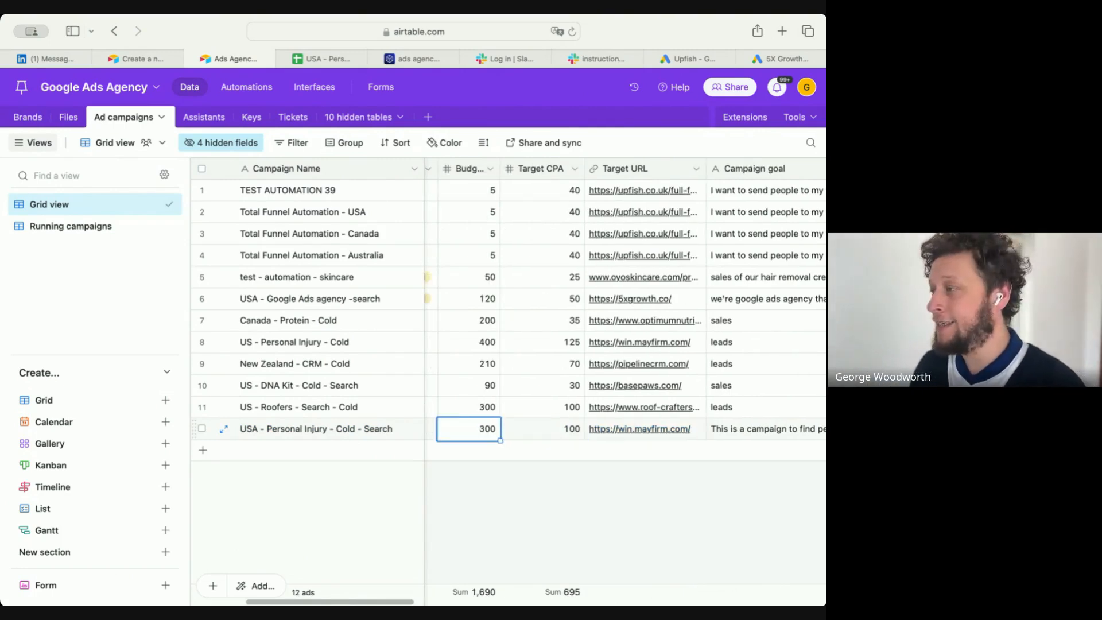
key("Left")
key("Left")
key("Left")
key("Right")
key("Right")
key("Right")
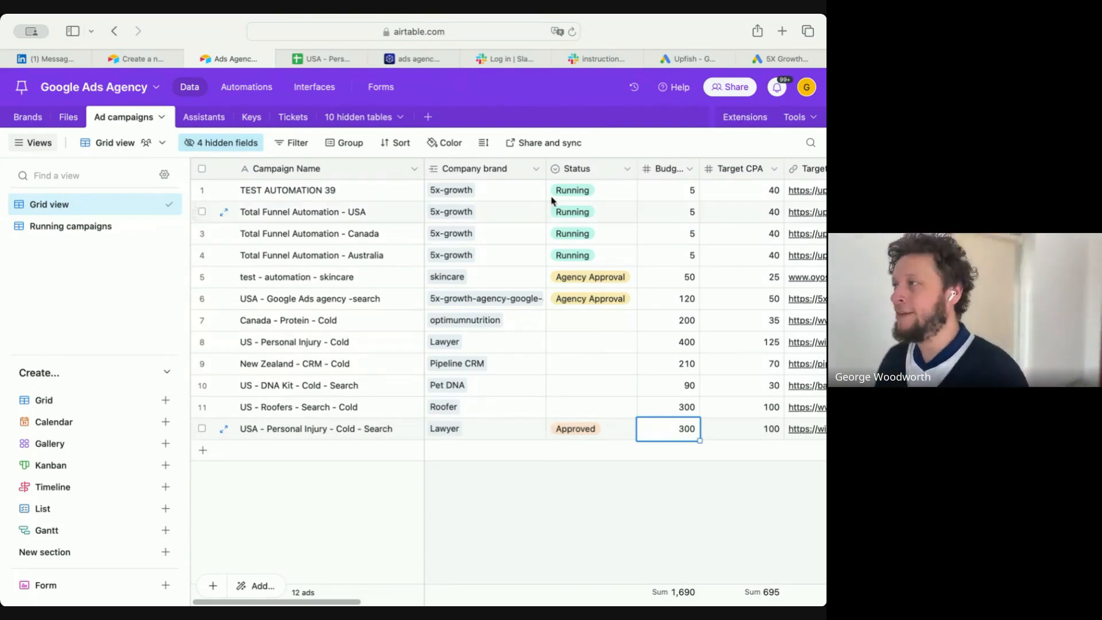
- Switch to the integrator, run the scenario "Google ads agency: Step 4 - Make campaign live" once and check its progress
left_click(432, 59)
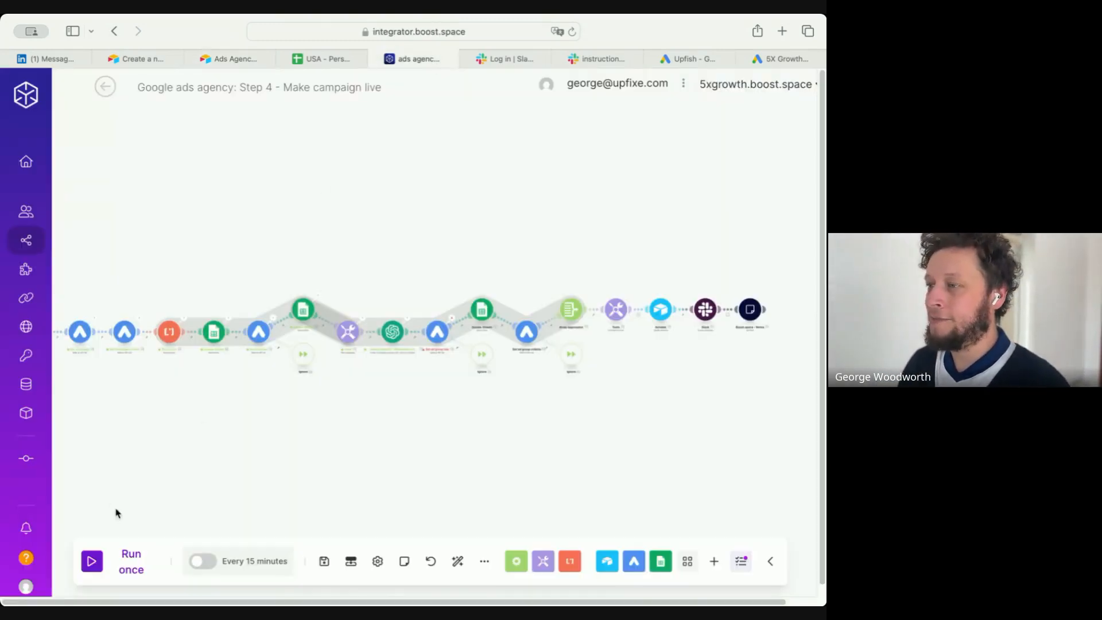
left_click(92, 562)
key("ctrl+shift+Tab")
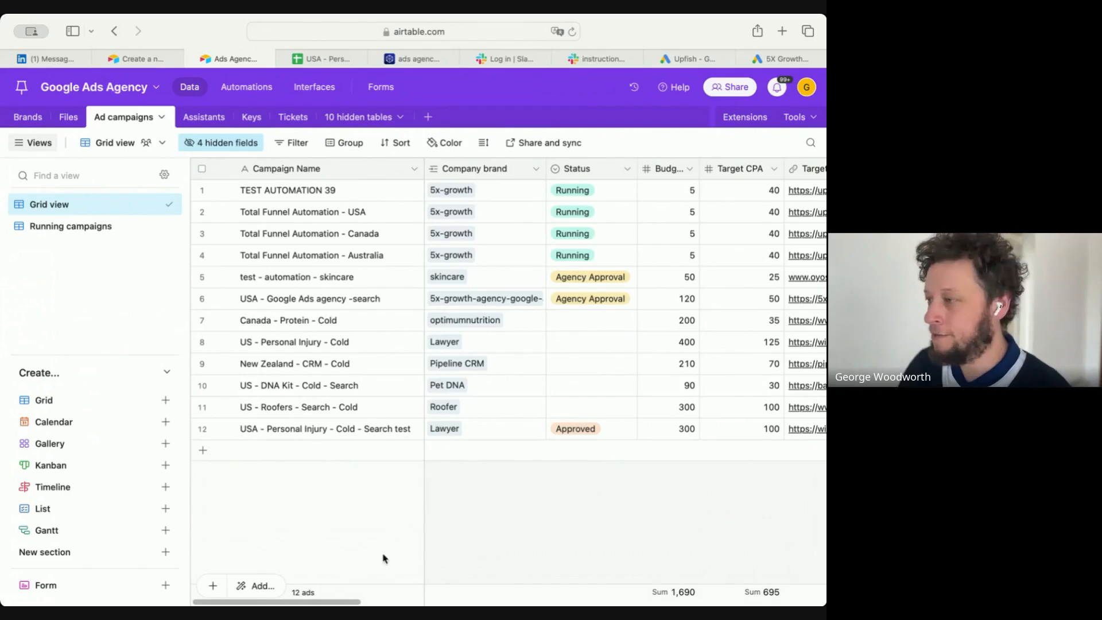
left_click_drag(356, 601, 488, 602)
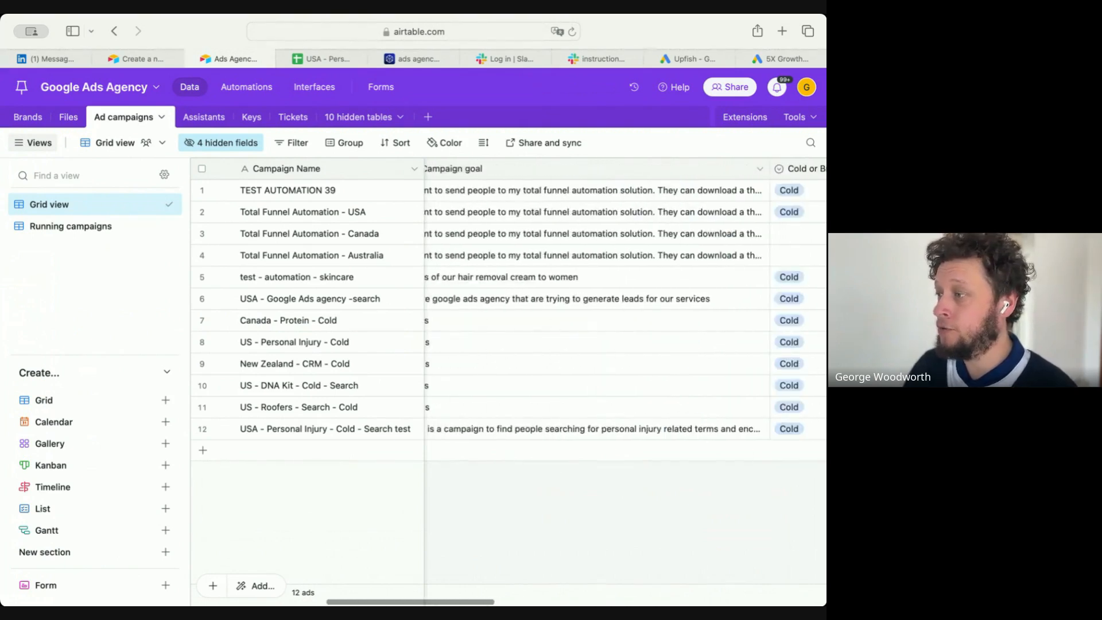
left_click(410, 65)
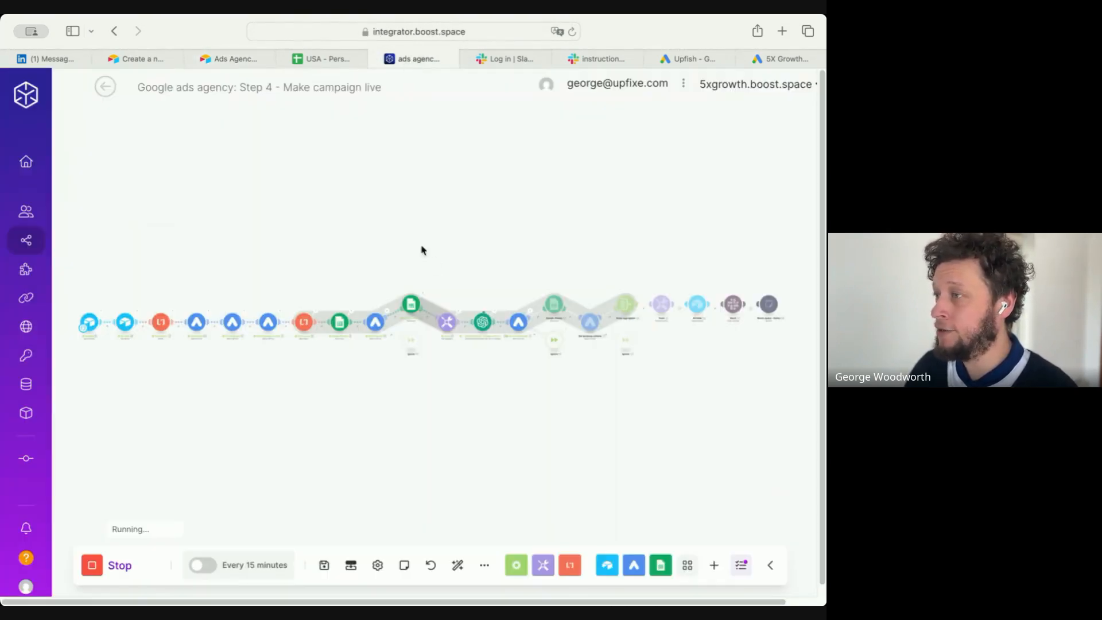
left_click(330, 61)
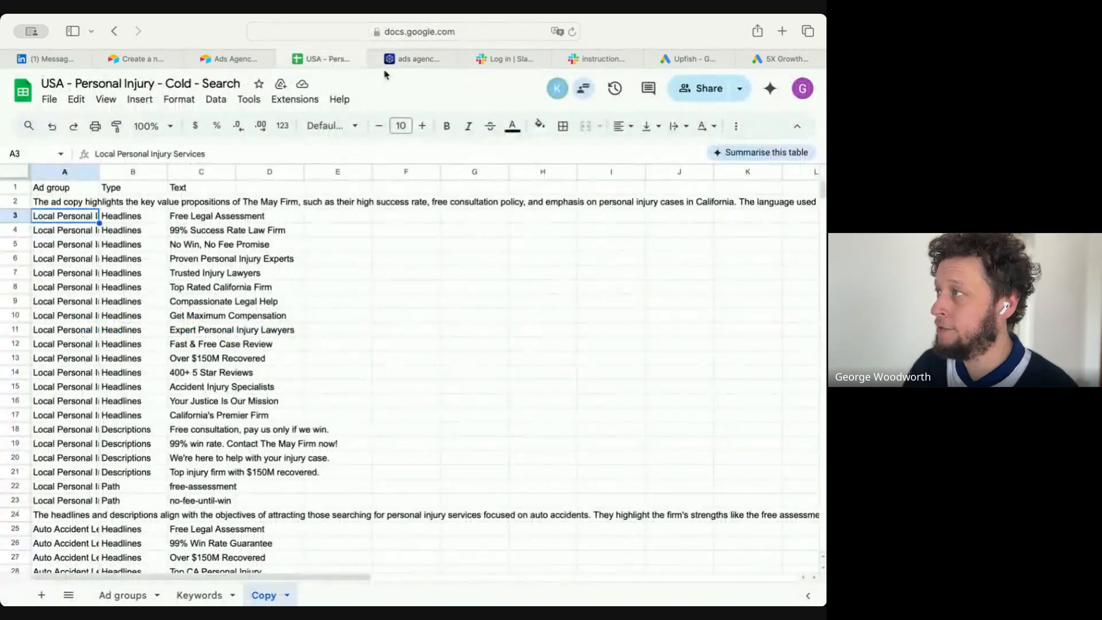
- Switch to Google Ads, pause the campaign "United States | Upfish - Cold USA - Personal Injury - Cold - Search test" and check its Airtable record
left_click(796, 64)
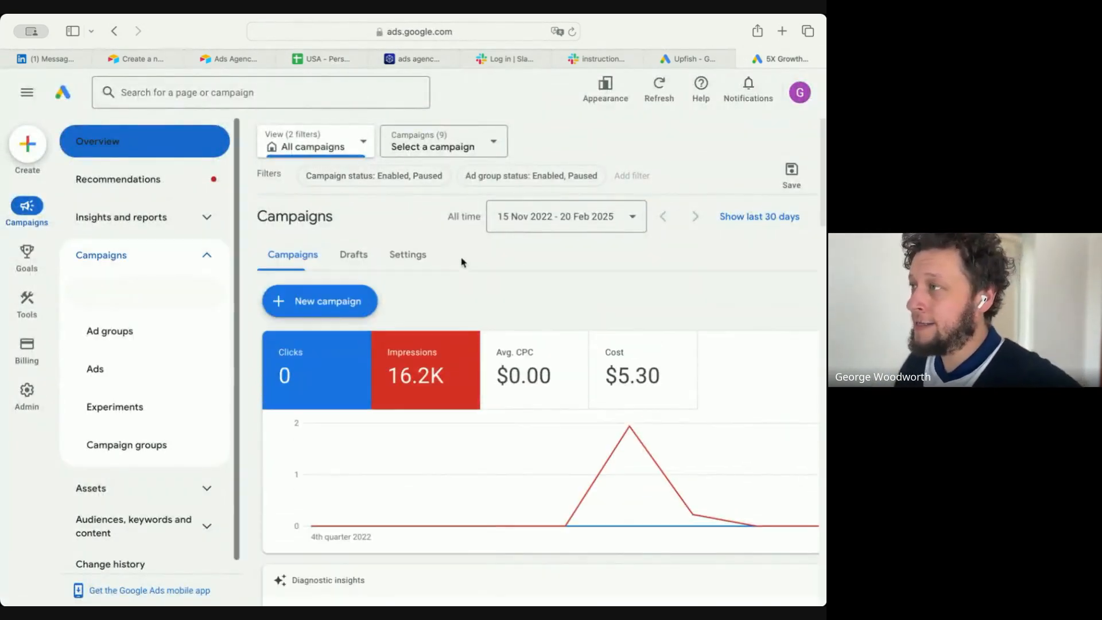
scroll(442, 447, "down", 5)
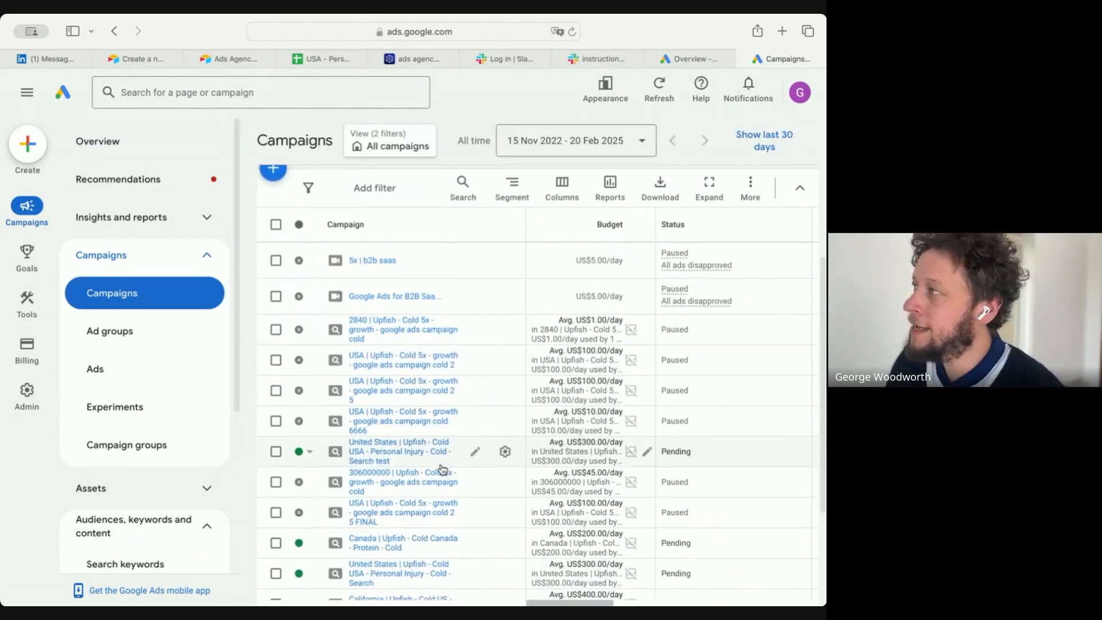
scroll(415, 437, "down", 1)
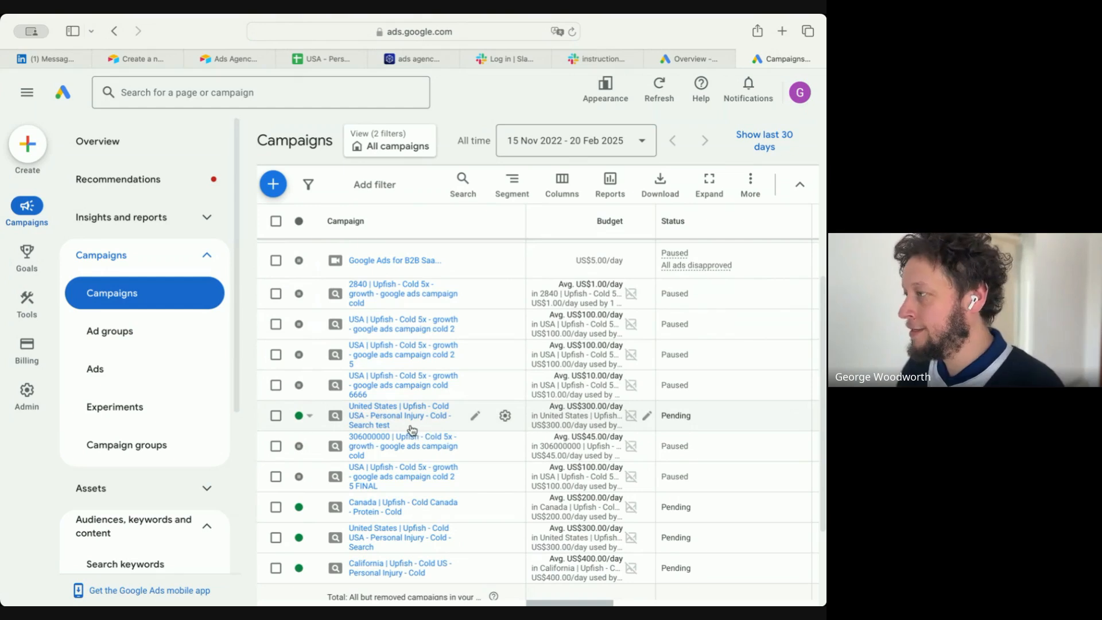
left_click(302, 418)
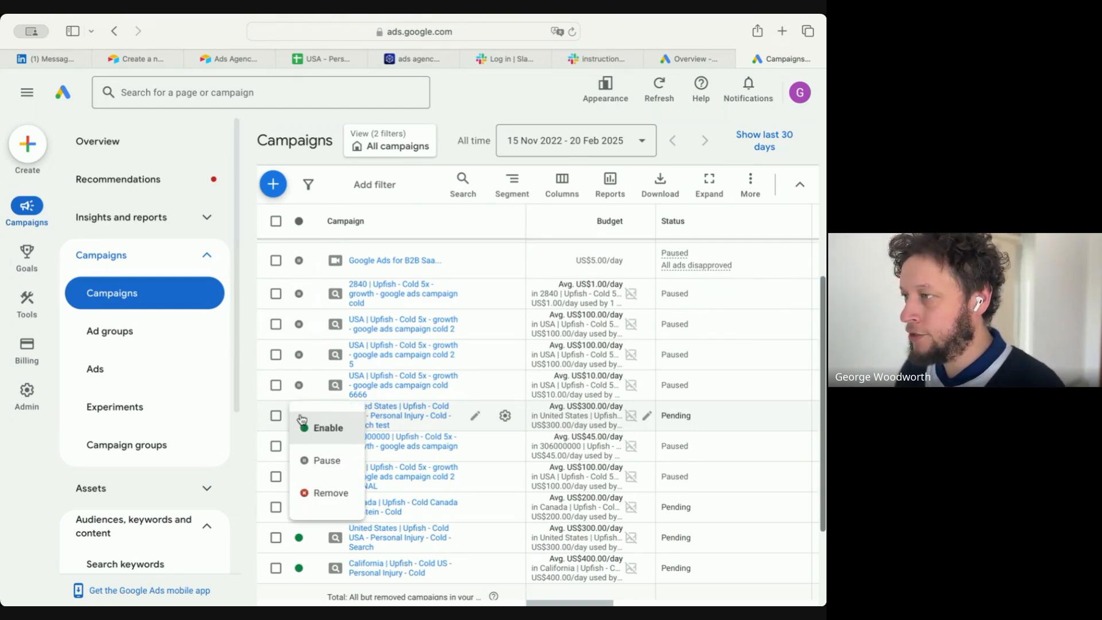
left_click(311, 463)
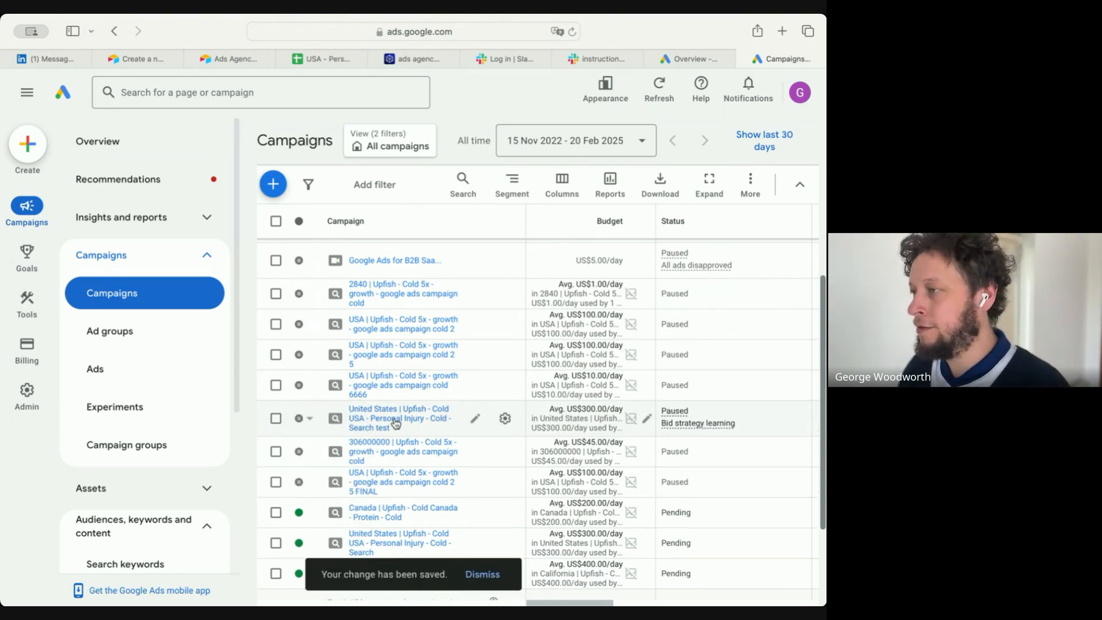
left_click(235, 58)
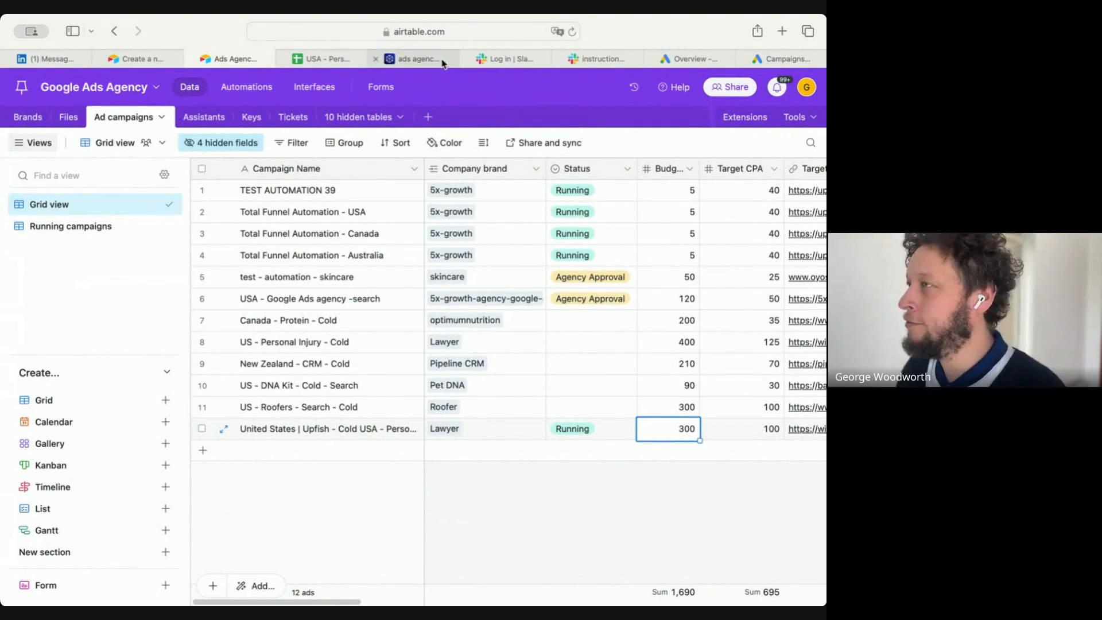
- Return to Google Ads and examine the search keywords of the test campaign's Experienced Legal Representation ad group
left_click(787, 58)
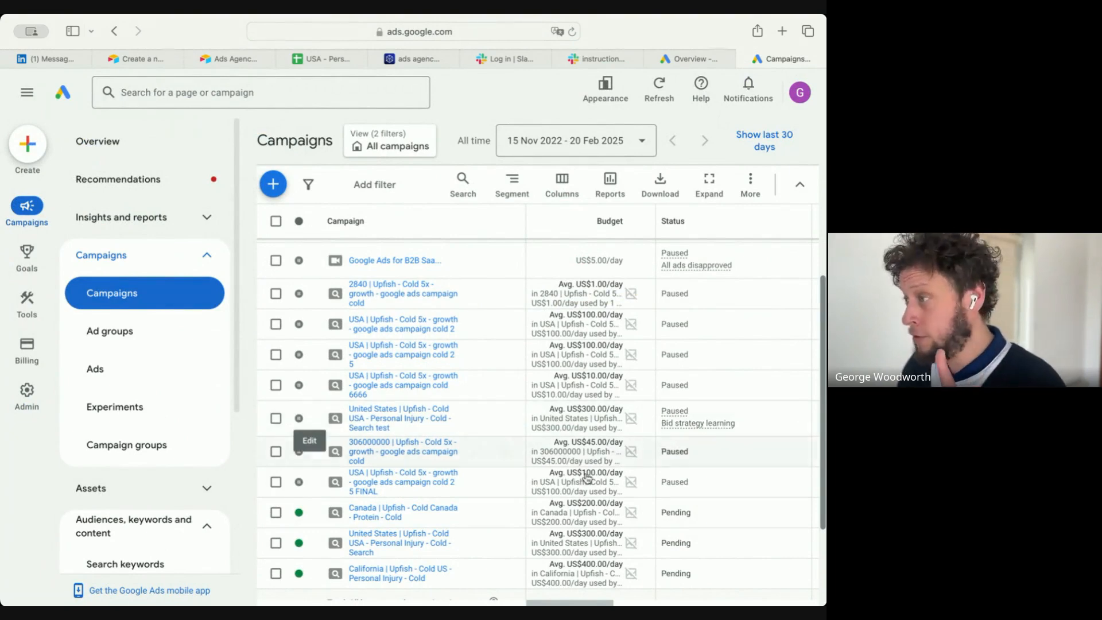
left_click(442, 420)
scroll(431, 419, "down", 5)
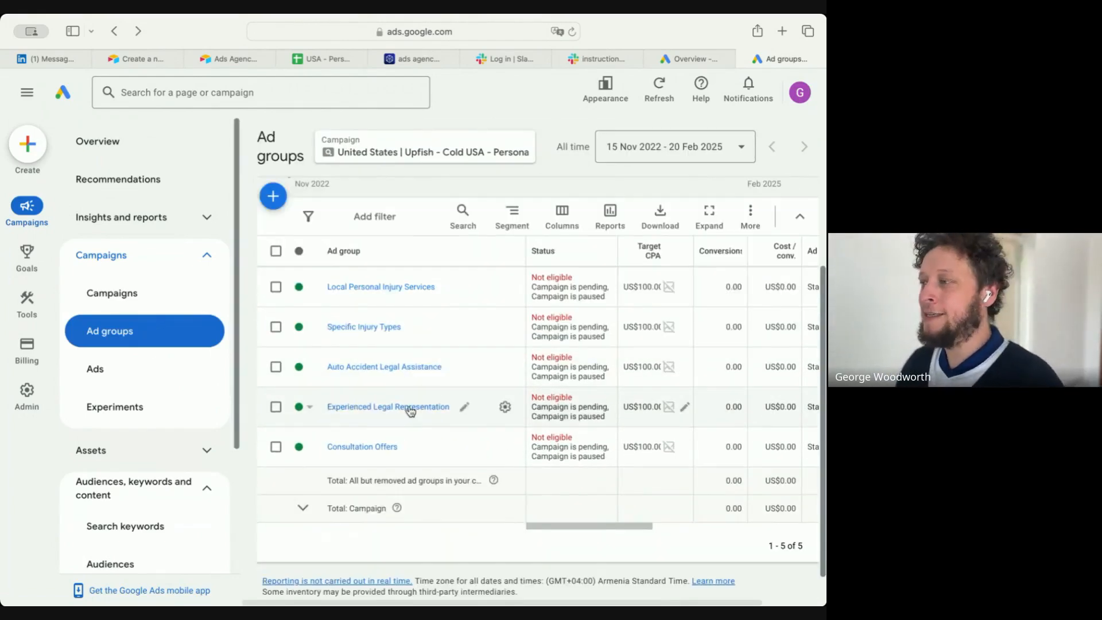
left_click(409, 409)
scroll(397, 422, "down", 2)
scroll(395, 421, "down", 10)
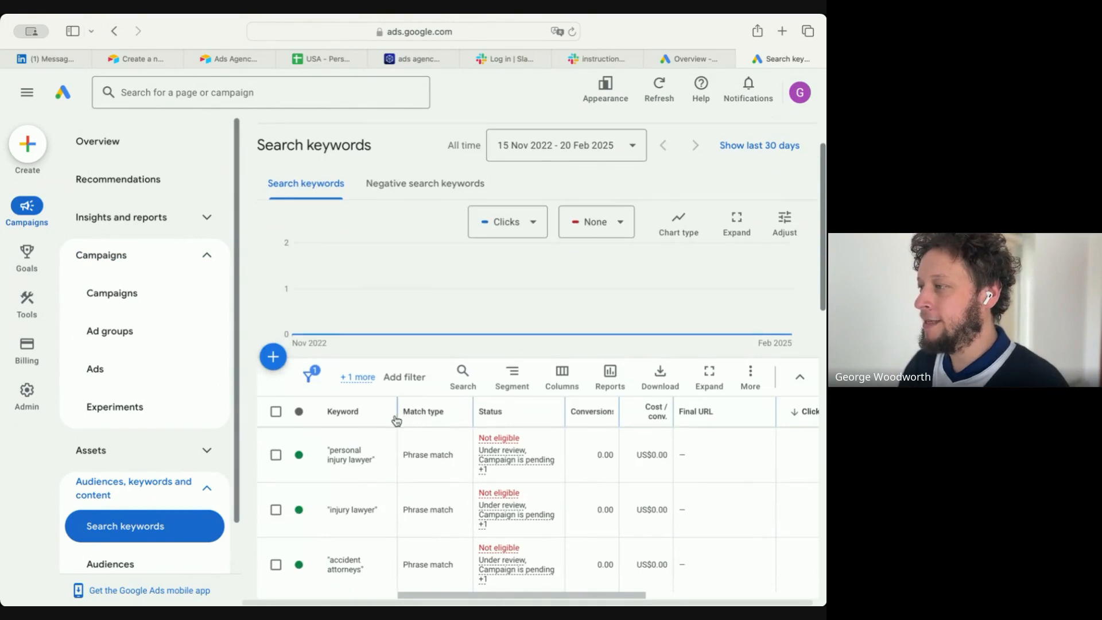
scroll(398, 421, "down", 5)
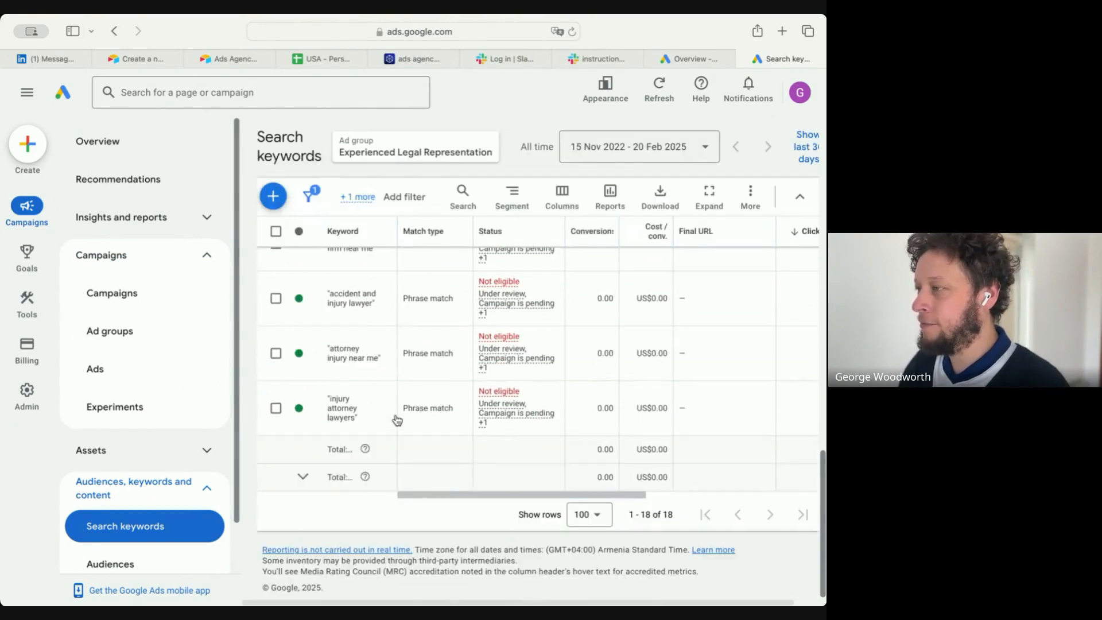
scroll(397, 421, "up", 15)
scroll(396, 420, "down", 2)
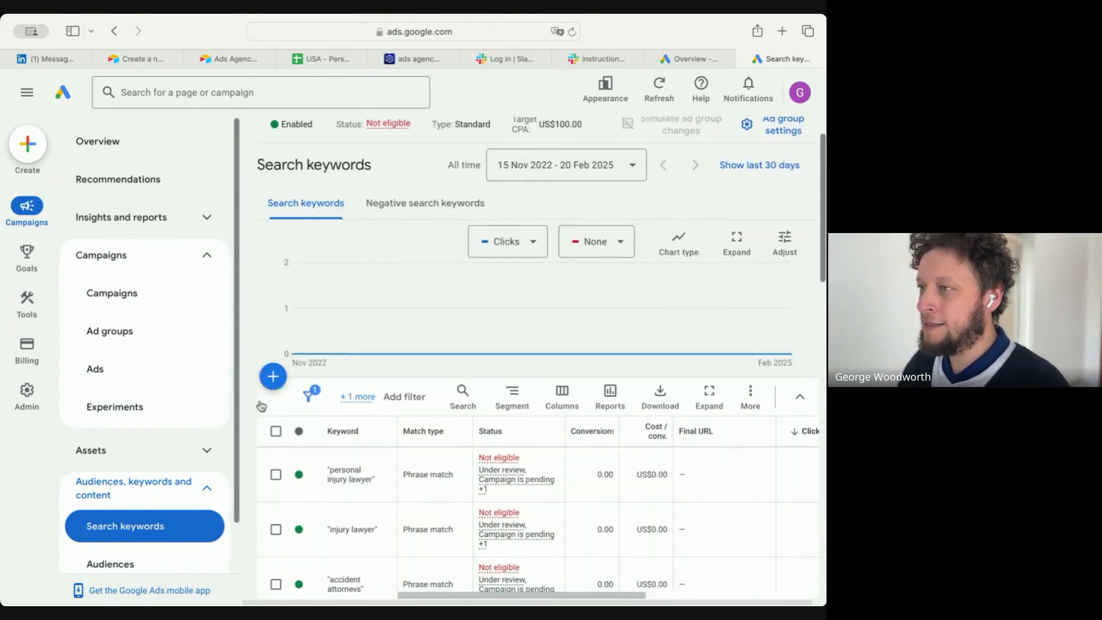
- View the ads of the Experienced Legal Representation ad group and check the landing page its ad links to
left_click(169, 380)
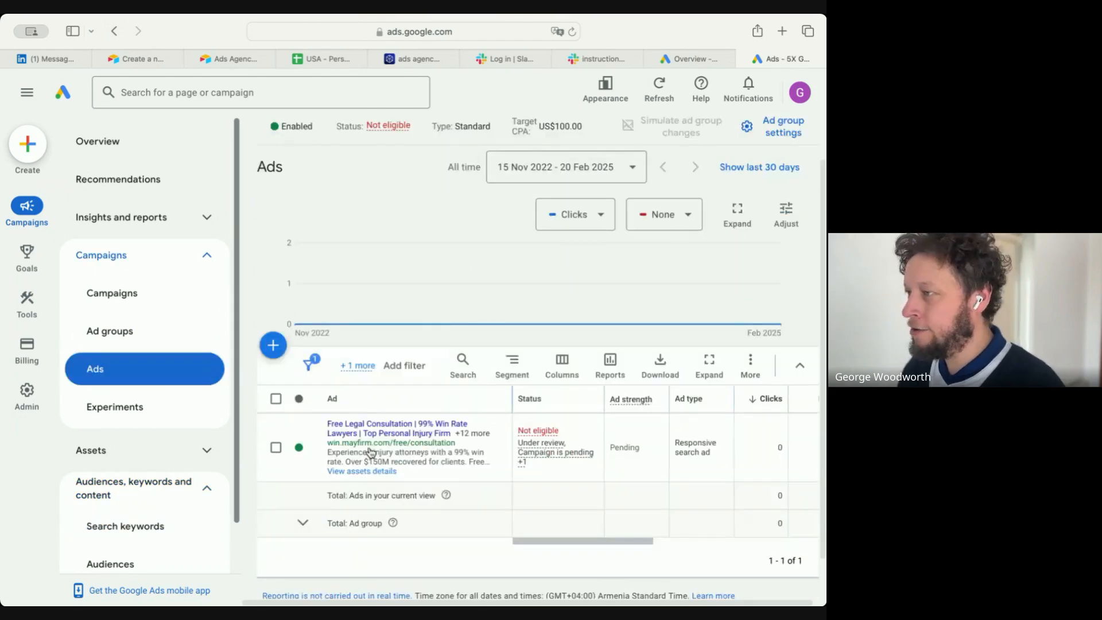
left_click(376, 429)
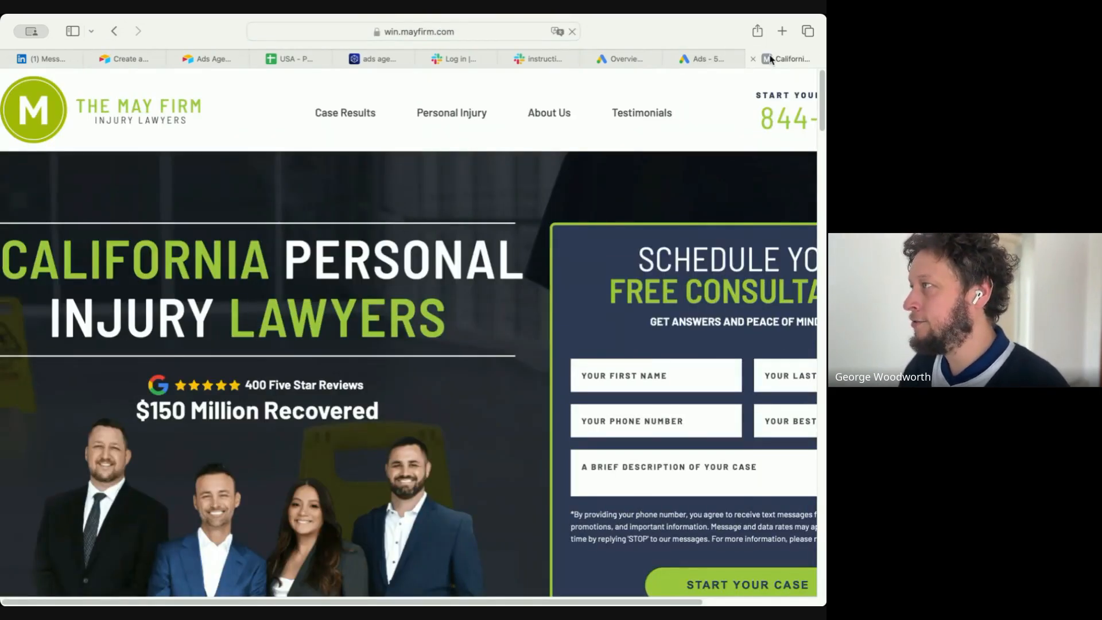
left_click(750, 59)
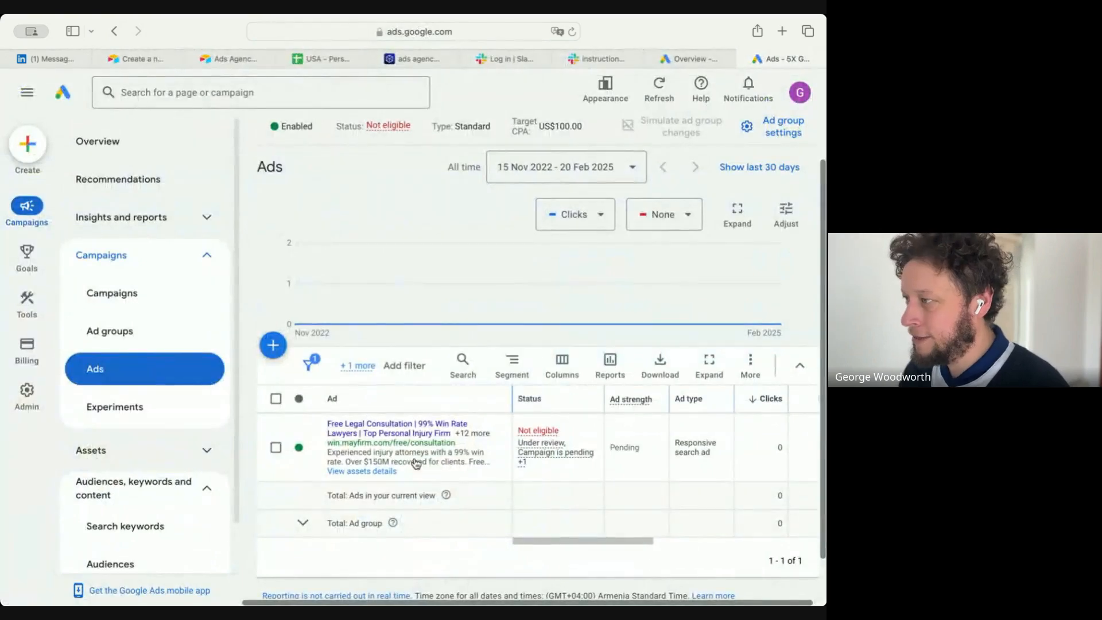
- Open the Experienced Legal Representation ad for editing and review its final URL, display path and headlines, down to the sitelinks
left_click(506, 448)
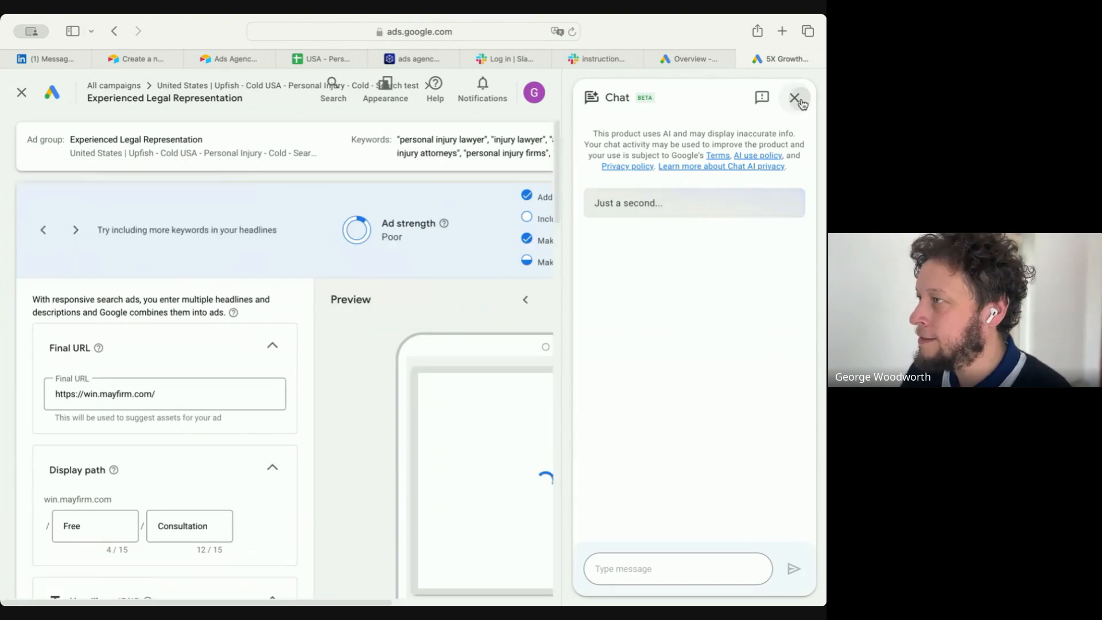
left_click(795, 98)
scroll(380, 340, "down", 5)
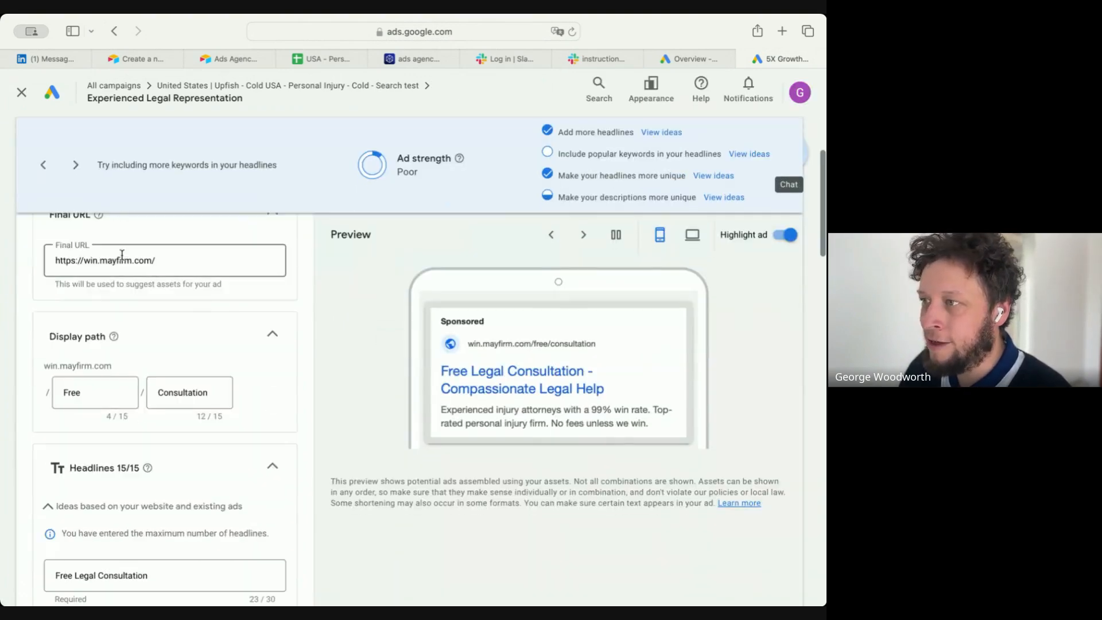
scroll(115, 284, "down", 3)
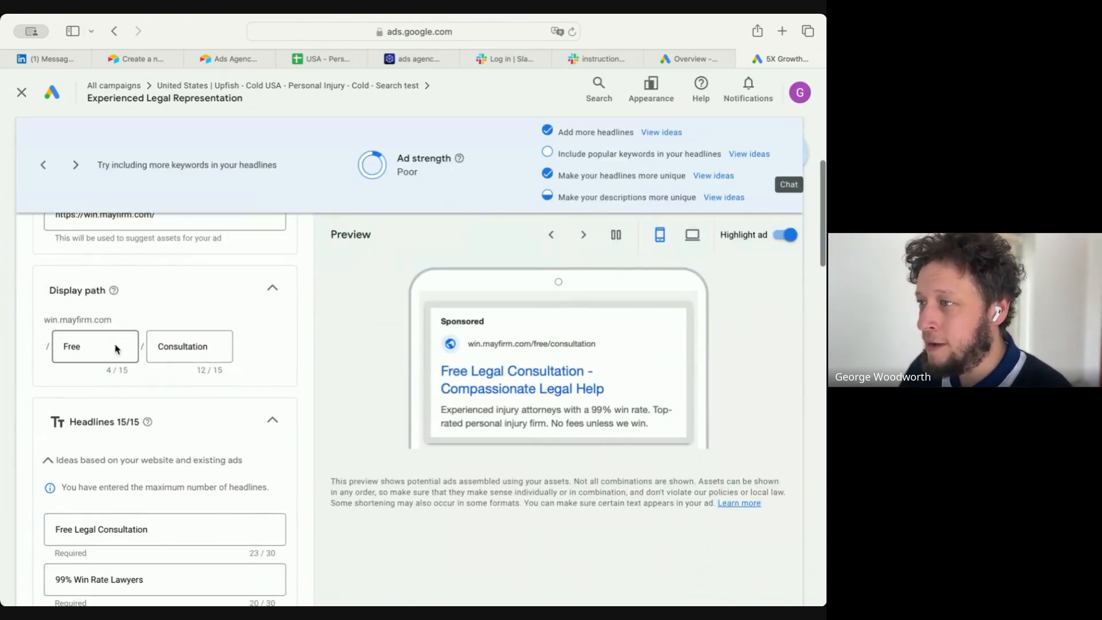
scroll(117, 348, "down", 1)
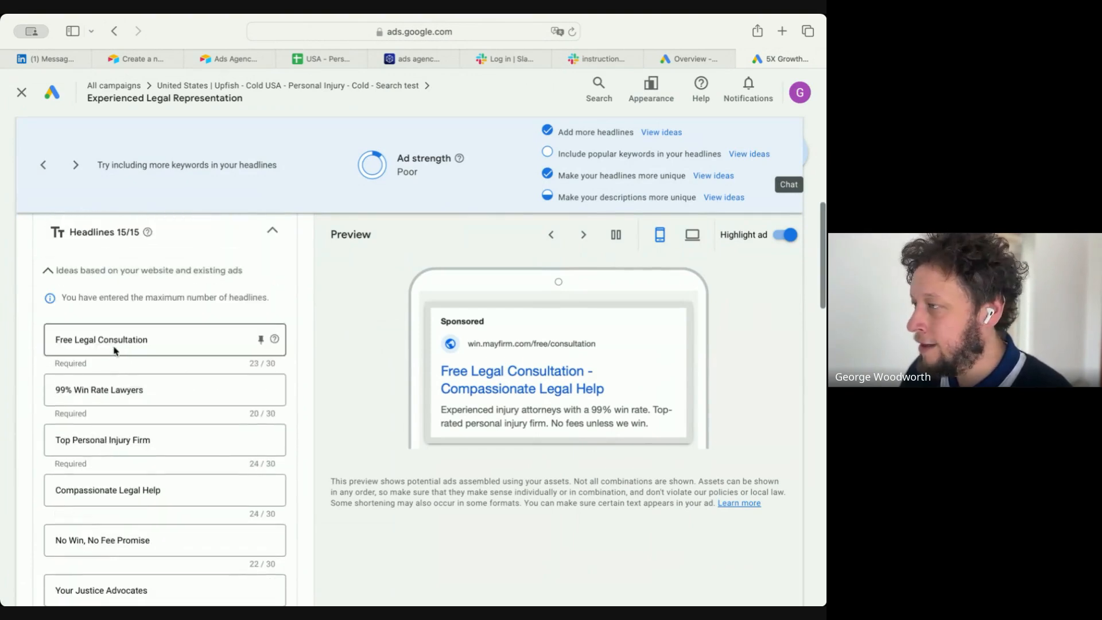
scroll(137, 349, "down", 14)
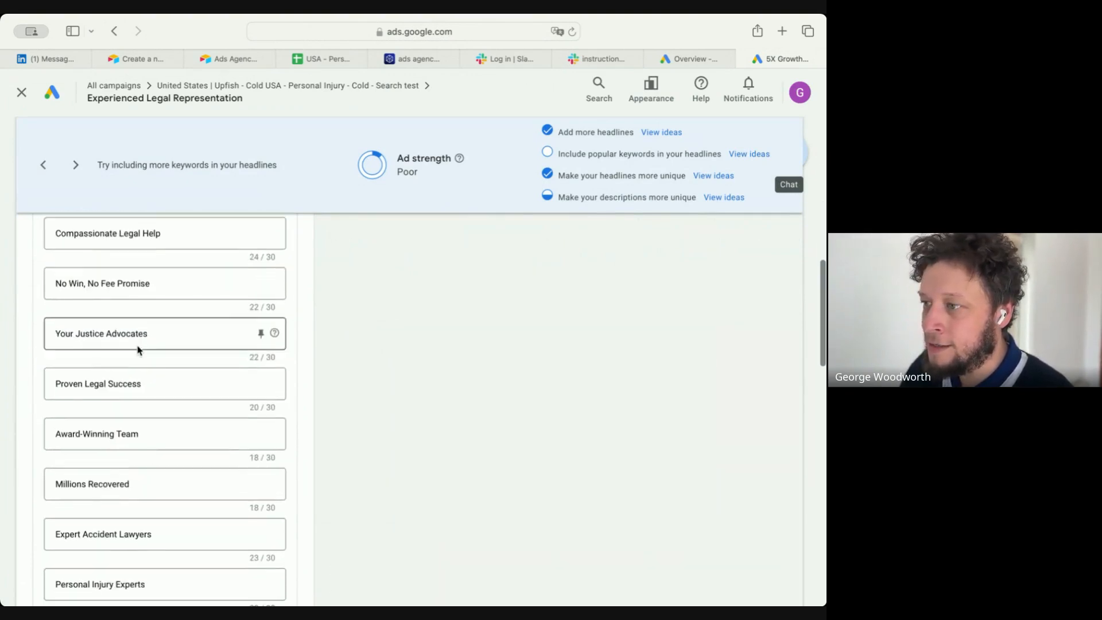
scroll(138, 429, "down", 9)
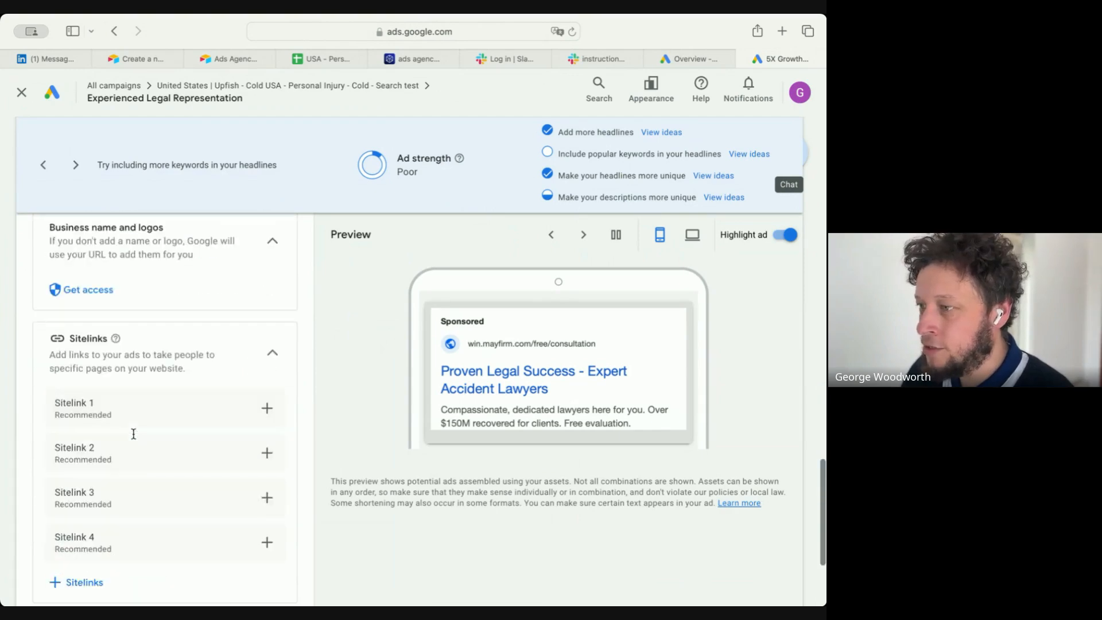
- Switch to the Airtable Ad campaigns table and review the "United States | Upfish" campaign's record across to its Generate campaign field
scroll(155, 419, "up", 20)
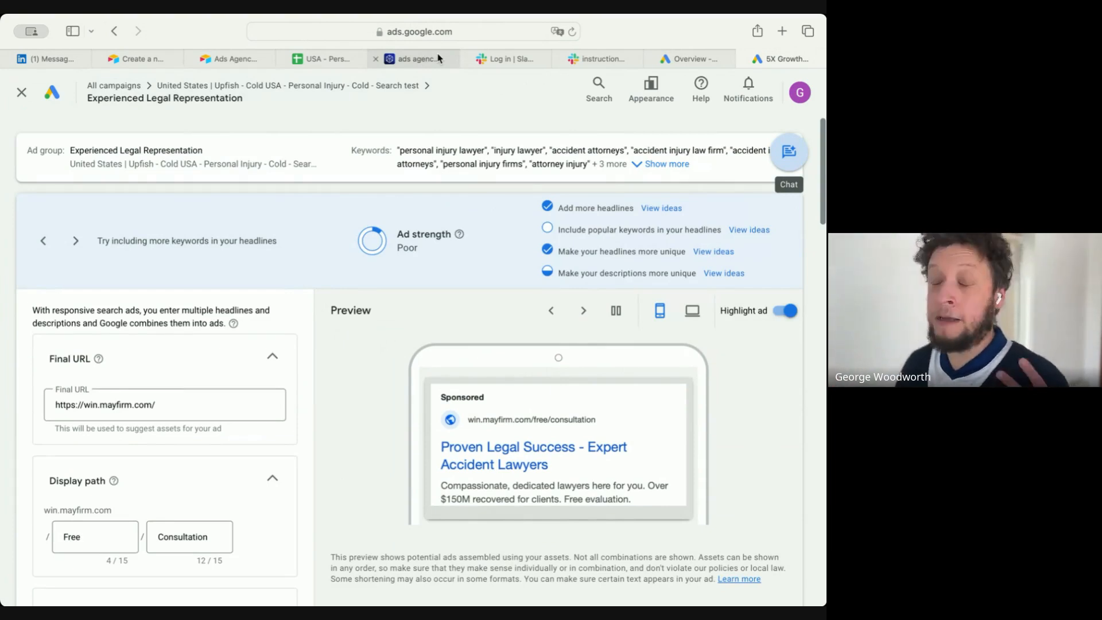
left_click(243, 63)
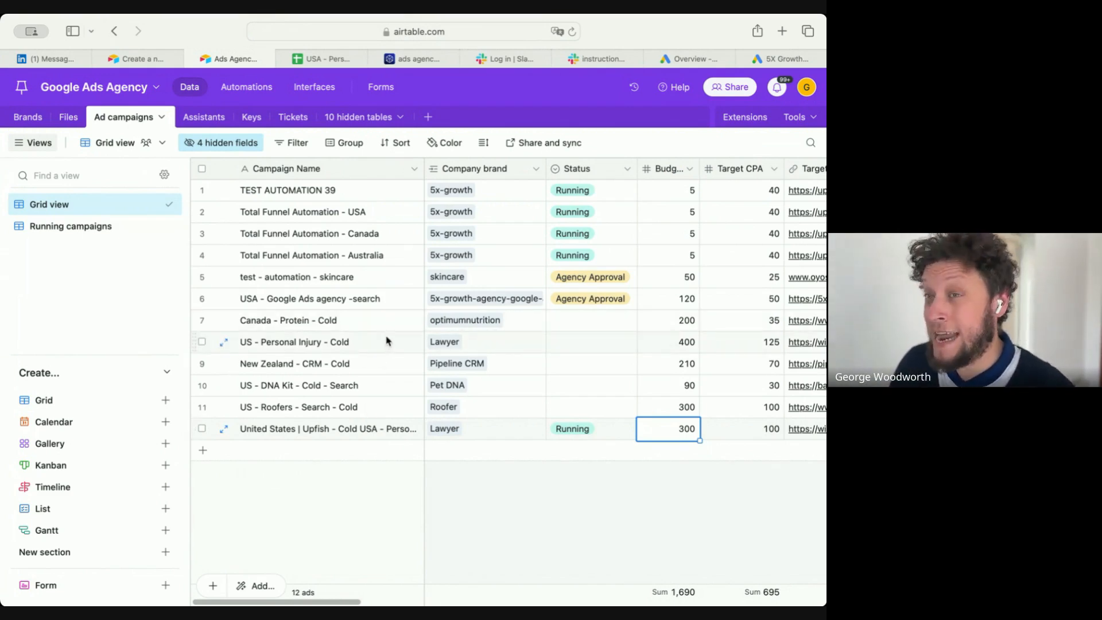
key("Right")
key("Left")
key("Left")
key("Left")
key("Left")
key("Right")
key("Right")
key("Right")
key("Left")
key("Left")
key("Left")
key("Right")
key("Right")
key("Right")
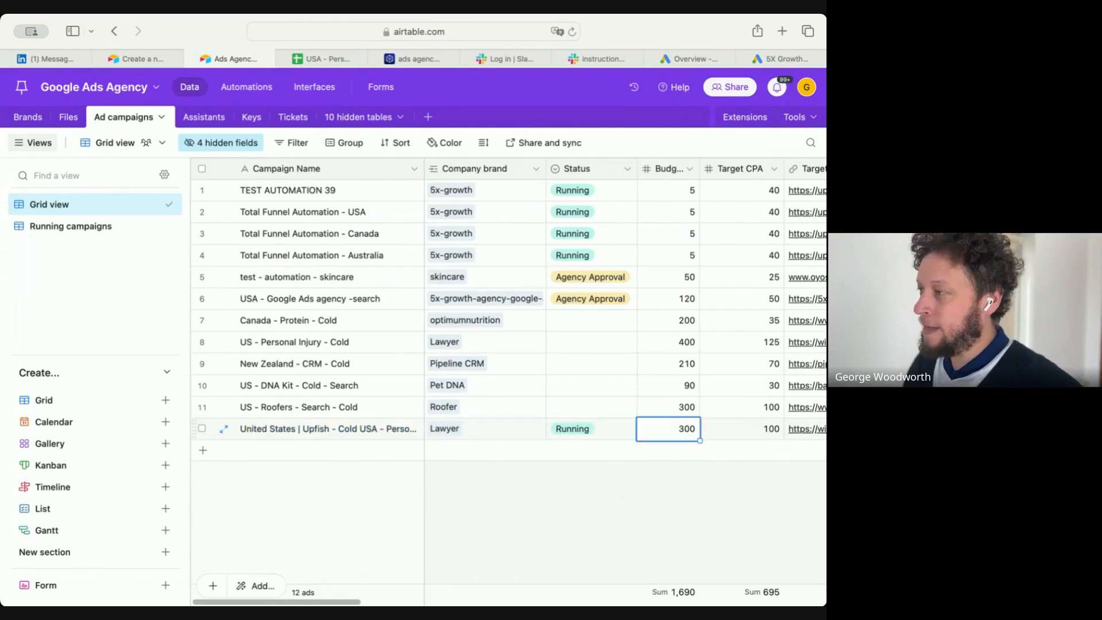
key("Right")
key("Right")
key("Right")
key("Right")
key("Right")
key("Right")
key("Right")
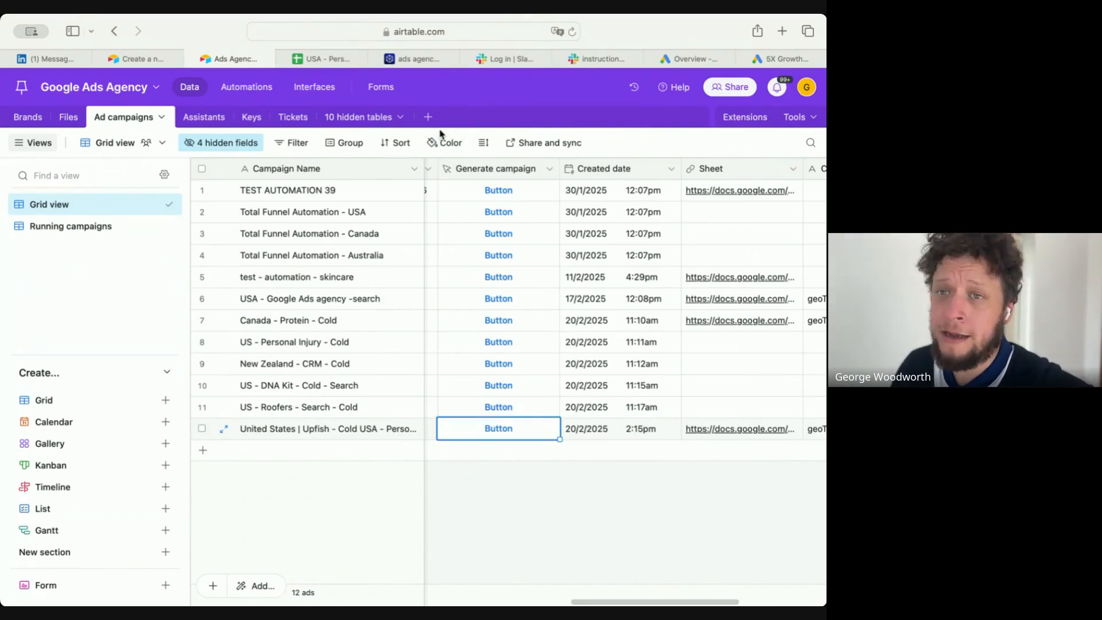
- Switch to Boost.space Integrator, leave the "Step 4 - Make campaign live" scenario saving its changes, and view the Google ads agency scenario list
left_click(415, 59)
left_click(105, 87)
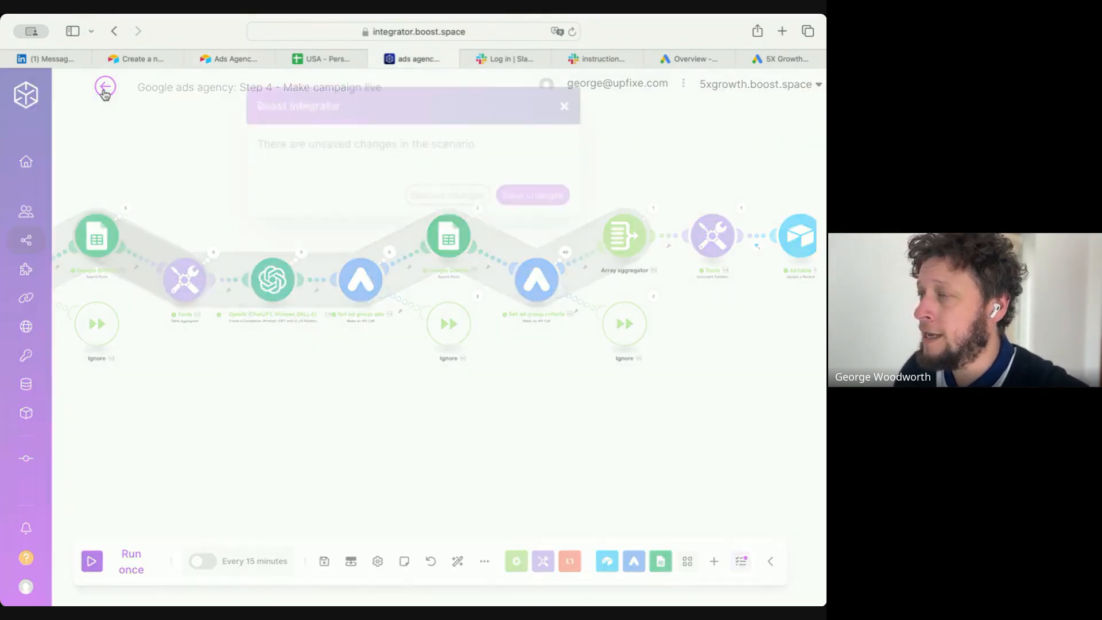
left_click(555, 194)
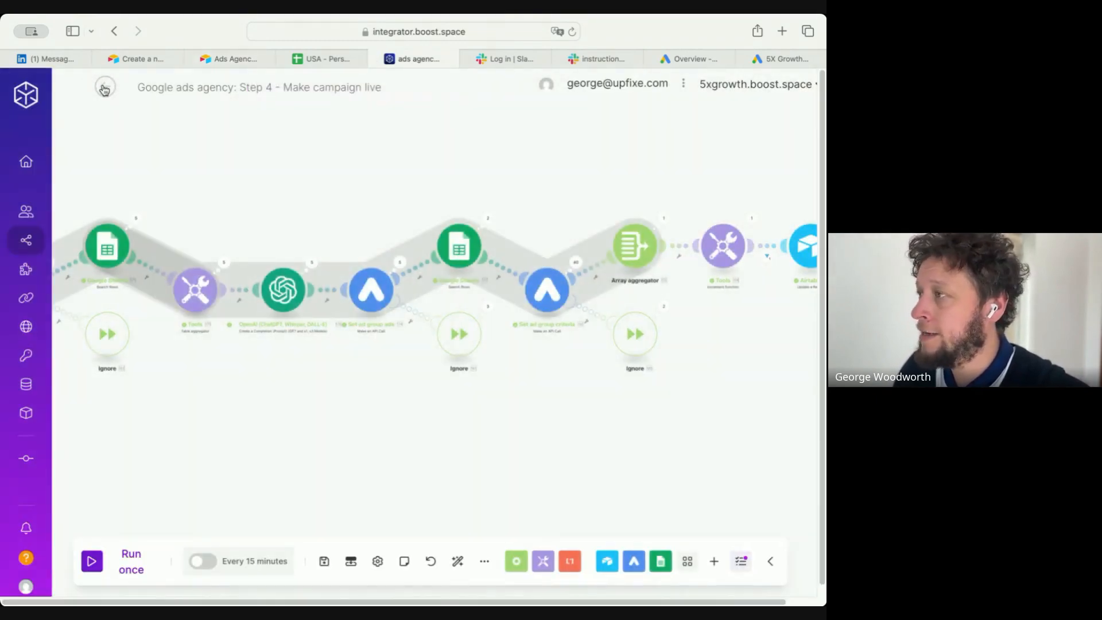
left_click(81, 116)
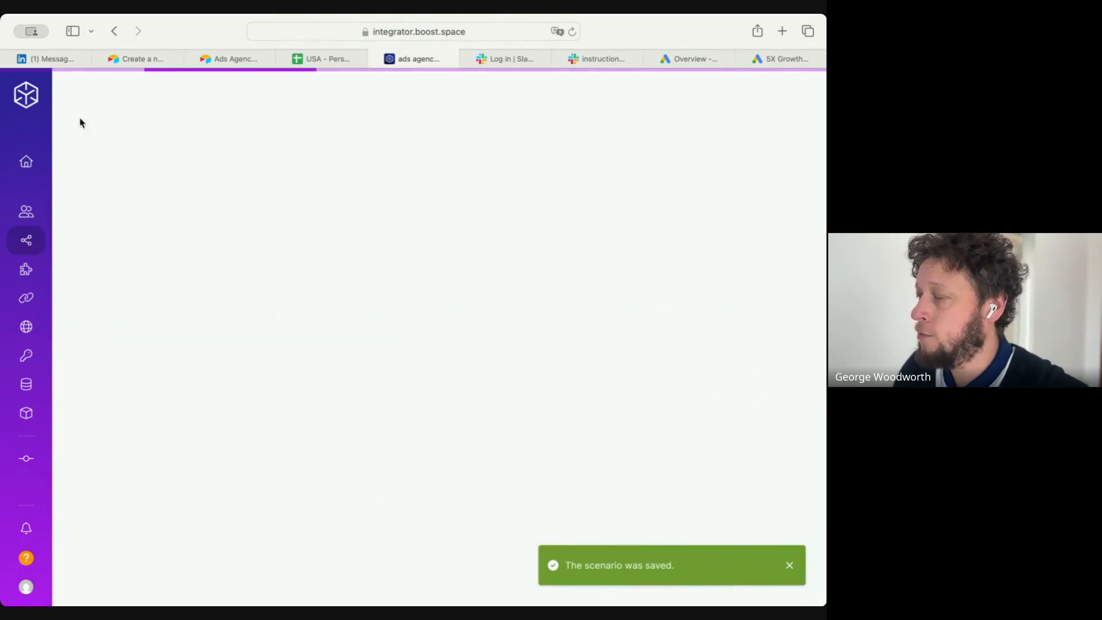
scroll(551, 517, "down", 3)
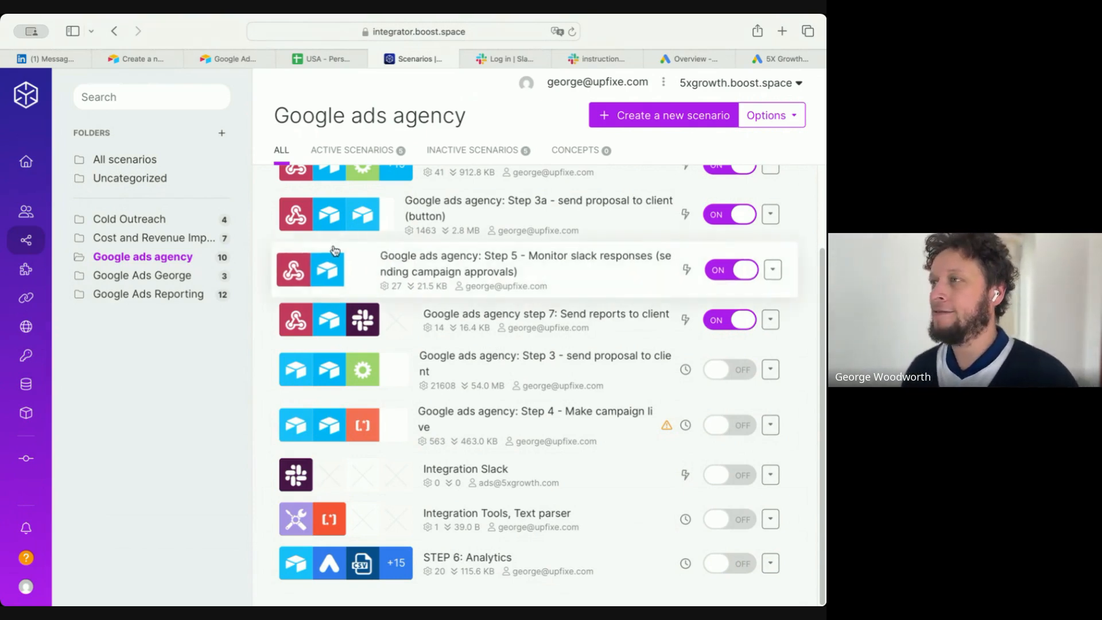
- Return to the Ad campaigns table in Airtable
left_click(238, 58)
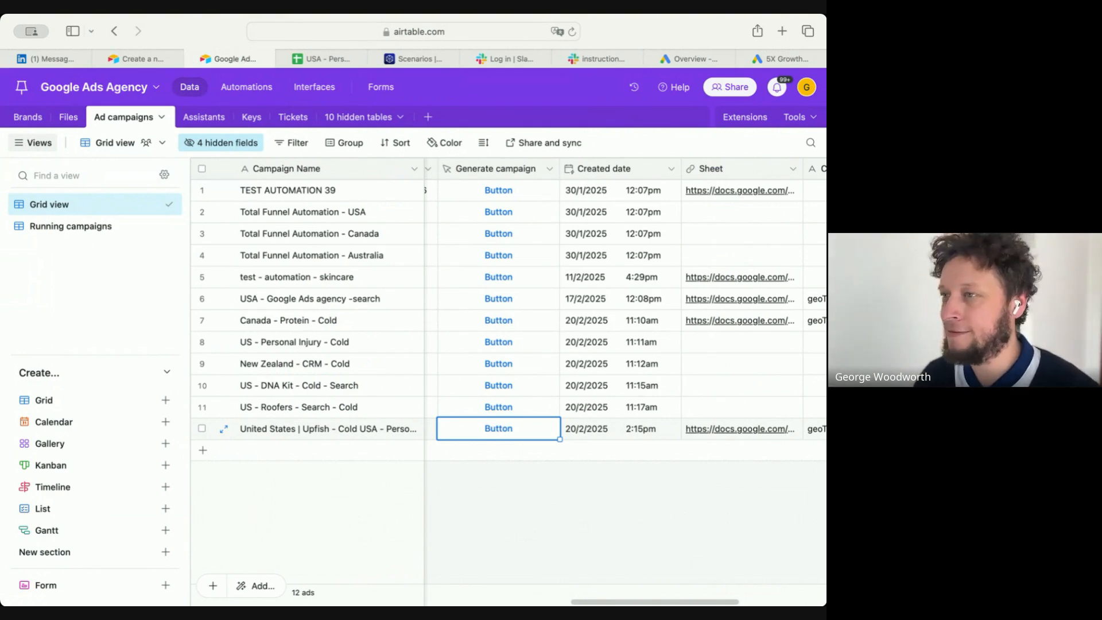
key("super+Tab")
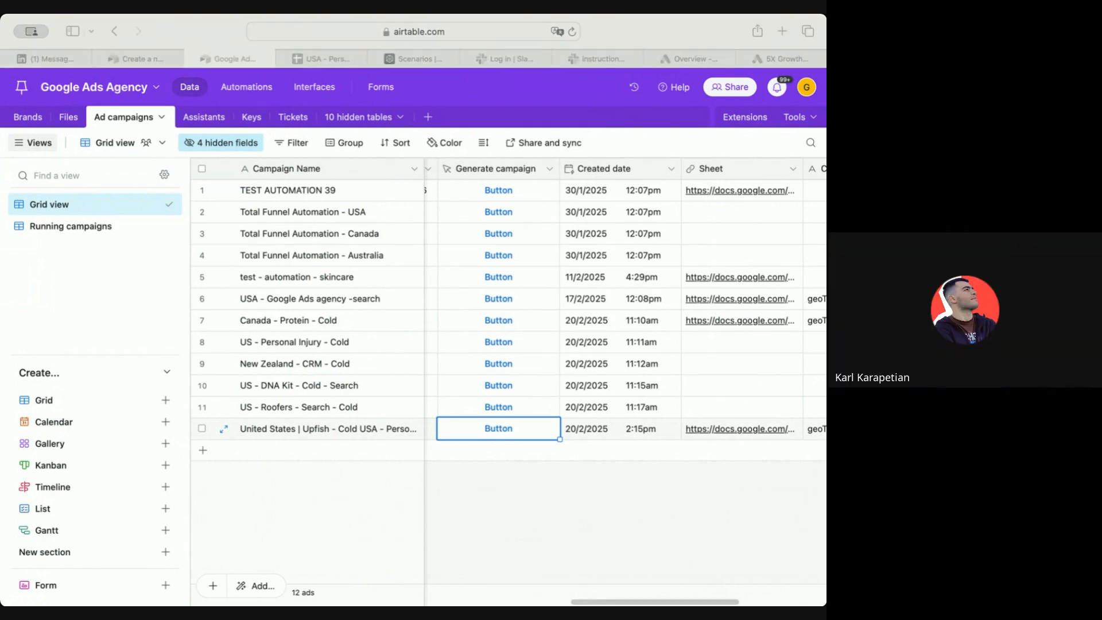